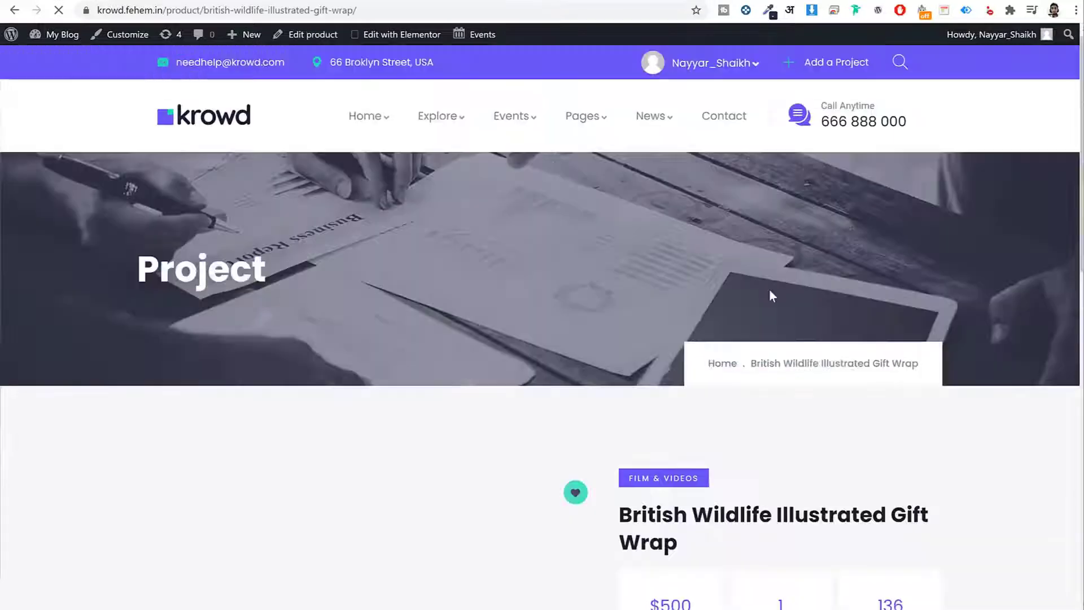
Review the campaign's Updates timeline, Backer List pledges and Reviews sections.
{"action": "left_click_drag", "start_coordinate": [1078, 48], "coordinate": [1033, 215]}
{"action": "left_click", "coordinate": [337, 189]}
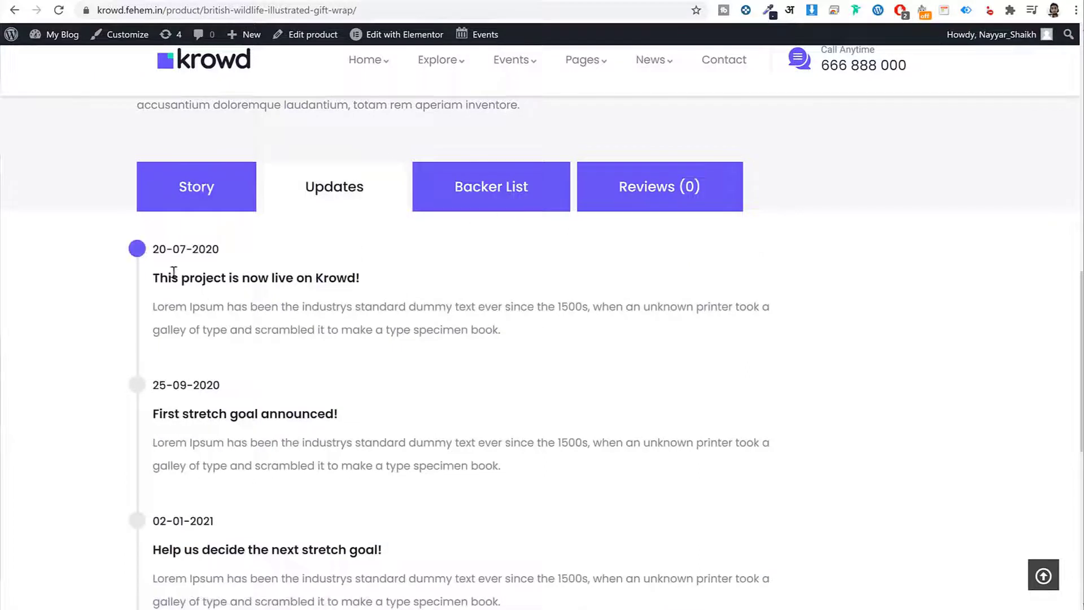
{"action": "left_click_drag", "start_coordinate": [153, 279], "coordinate": [363, 279]}
{"action": "left_click", "coordinate": [366, 277]}
{"action": "left_click", "coordinate": [460, 212]}
{"action": "left_click_drag", "start_coordinate": [387, 300], "coordinate": [440, 302]}
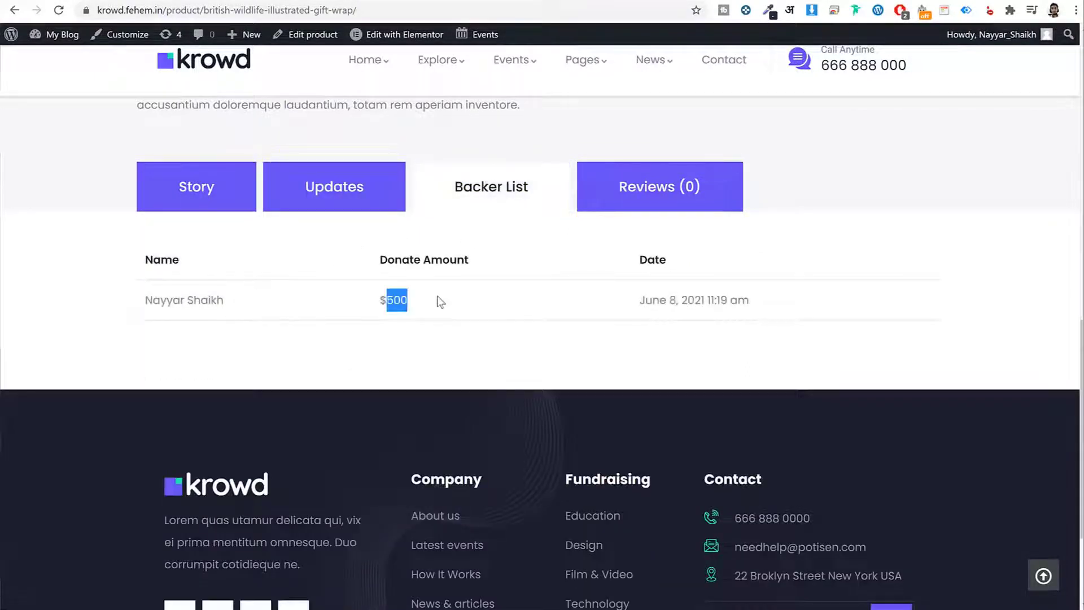
{"action": "left_click_drag", "start_coordinate": [683, 293], "coordinate": [747, 294]}
{"action": "left_click", "coordinate": [687, 202]}
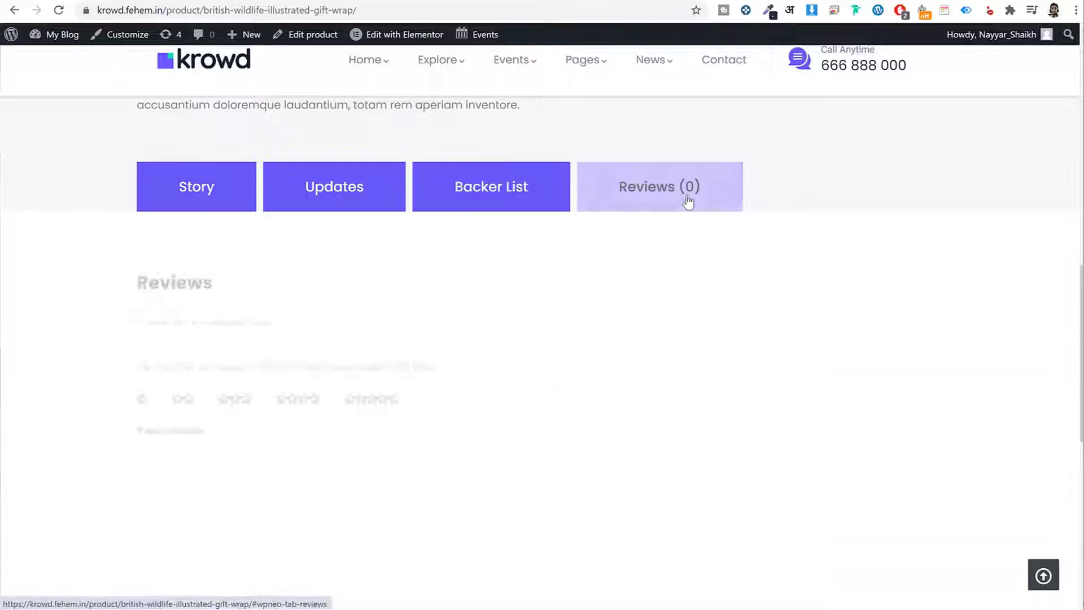
{"action": "left_click_drag", "start_coordinate": [1079, 299], "coordinate": [1059, 165]}
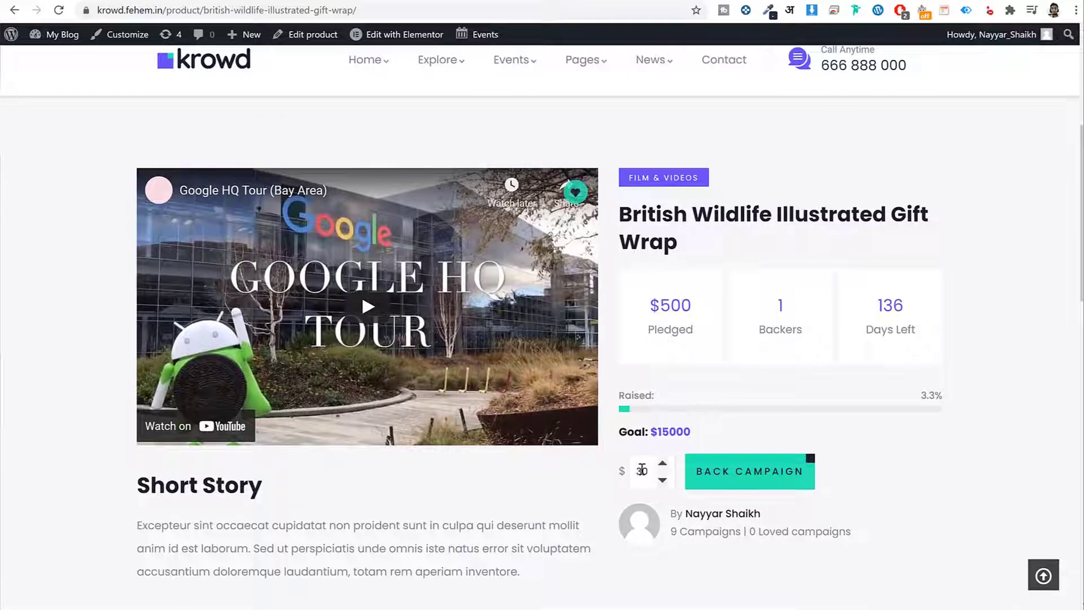
Replace the 30 pledge amount with 500 and back the campaign.
{"action": "left_click_drag", "start_coordinate": [642, 470], "coordinate": [616, 472]}
{"action": "type", "text": "500"}
{"action": "left_click", "coordinate": [713, 471]}
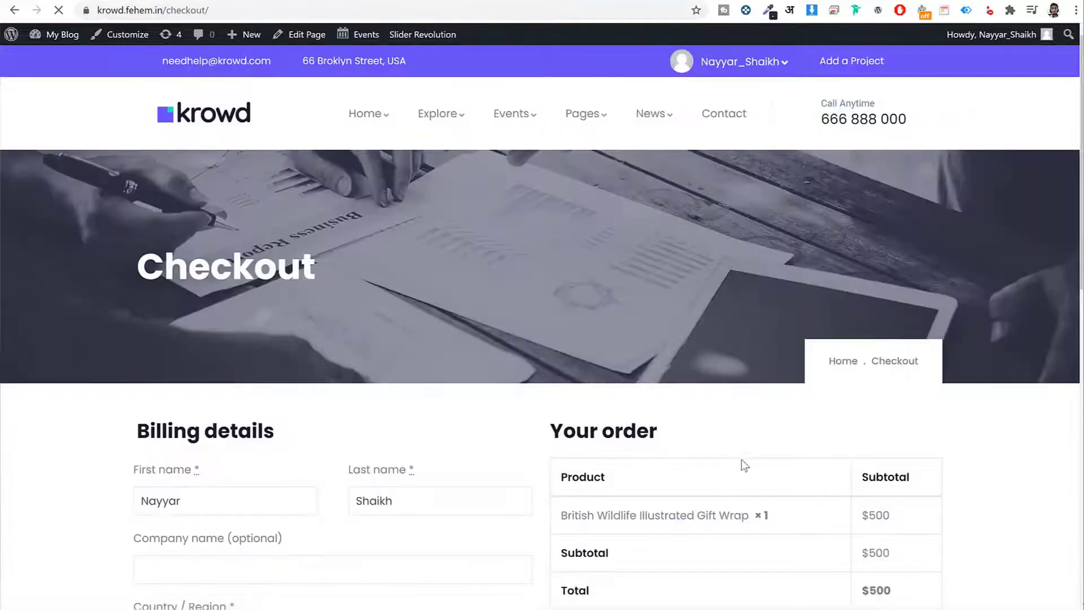
Try PayPal, then Credit Card/PayPal, and settle on WP Crowdfunding Wallet as the payment method.
{"action": "scroll", "coordinate": [1061, 158], "scroll_direction": "down", "scroll_amount": 4}
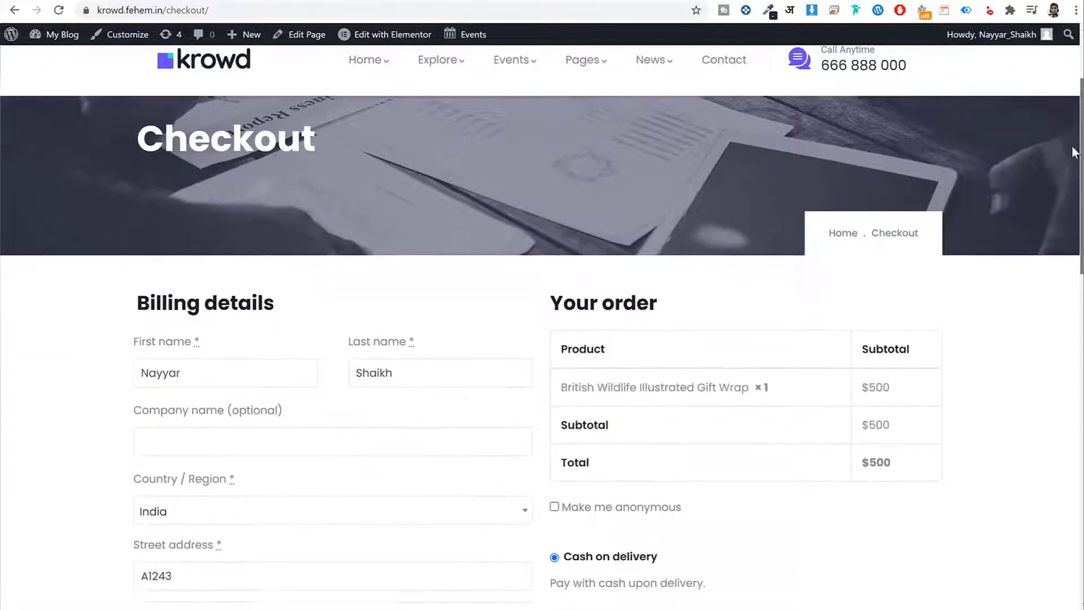
{"action": "scroll", "coordinate": [1064, 180], "scroll_direction": "down", "scroll_amount": 5}
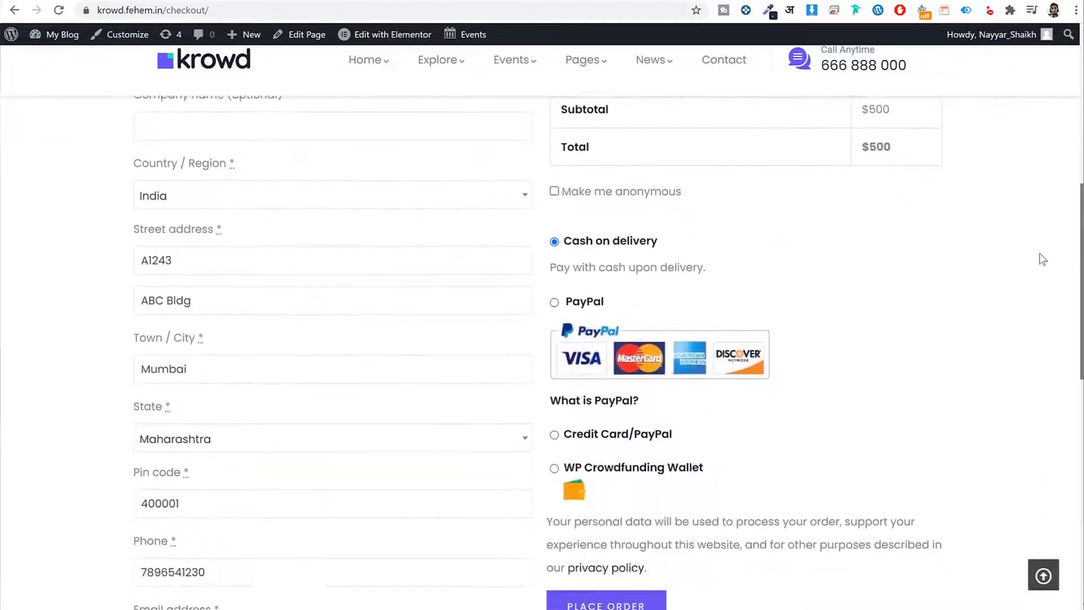
{"action": "left_click", "coordinate": [553, 220]}
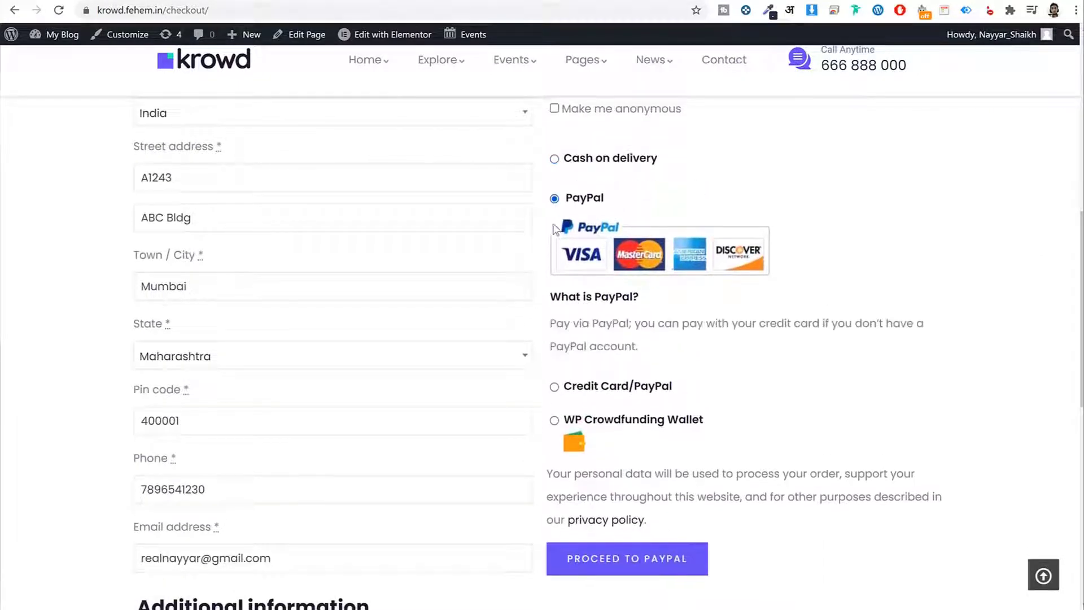
{"action": "left_click", "coordinate": [555, 376]}
{"action": "scroll", "coordinate": [767, 321], "scroll_direction": "down", "scroll_amount": 2}
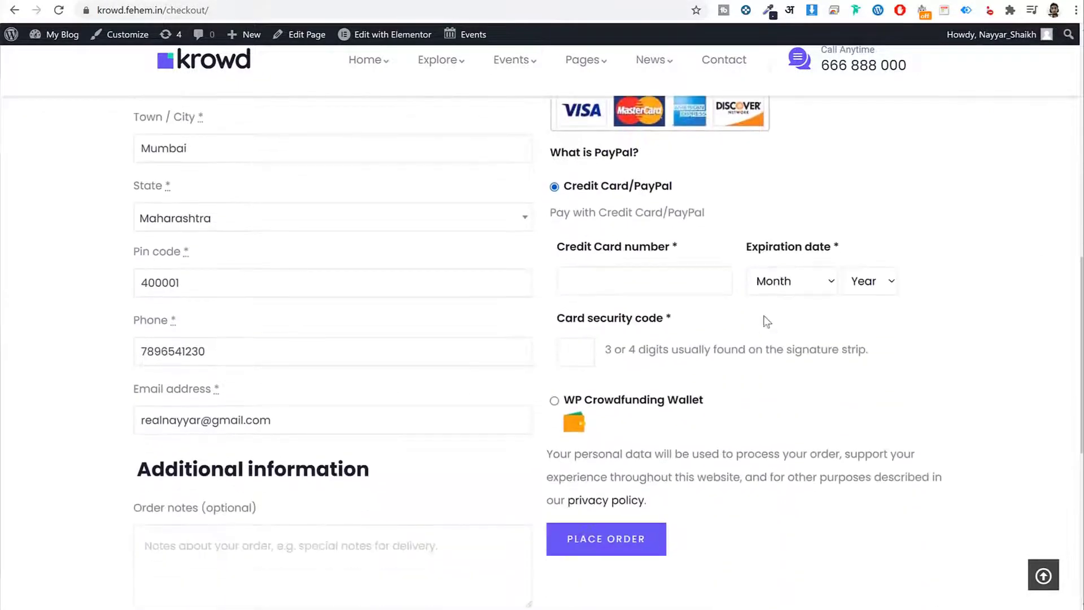
{"action": "left_click", "coordinate": [600, 289]}
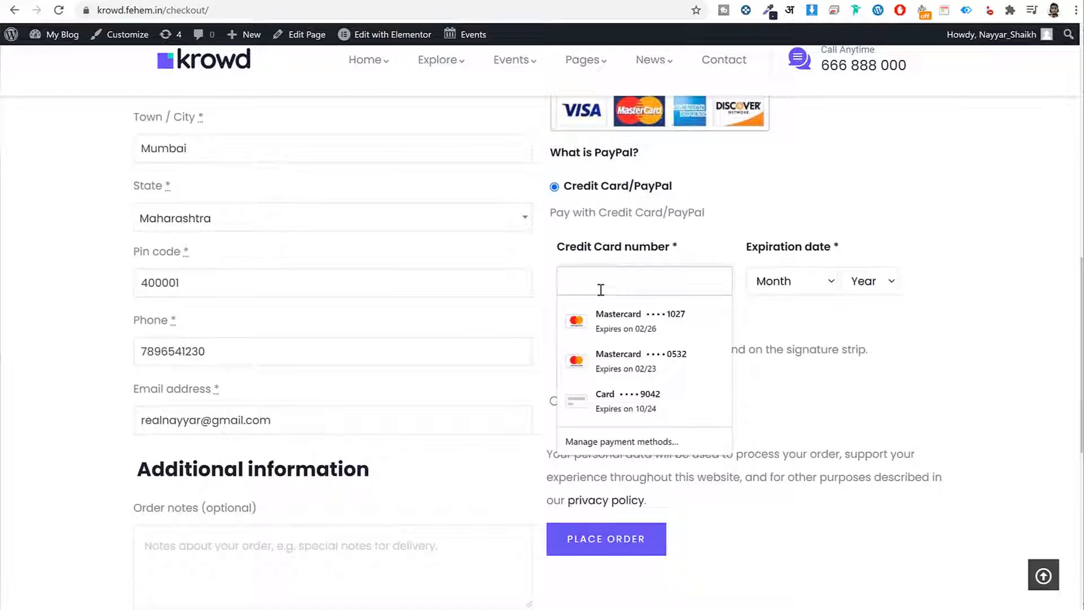
{"action": "left_click", "coordinate": [1013, 343]}
{"action": "left_click", "coordinate": [554, 402]}
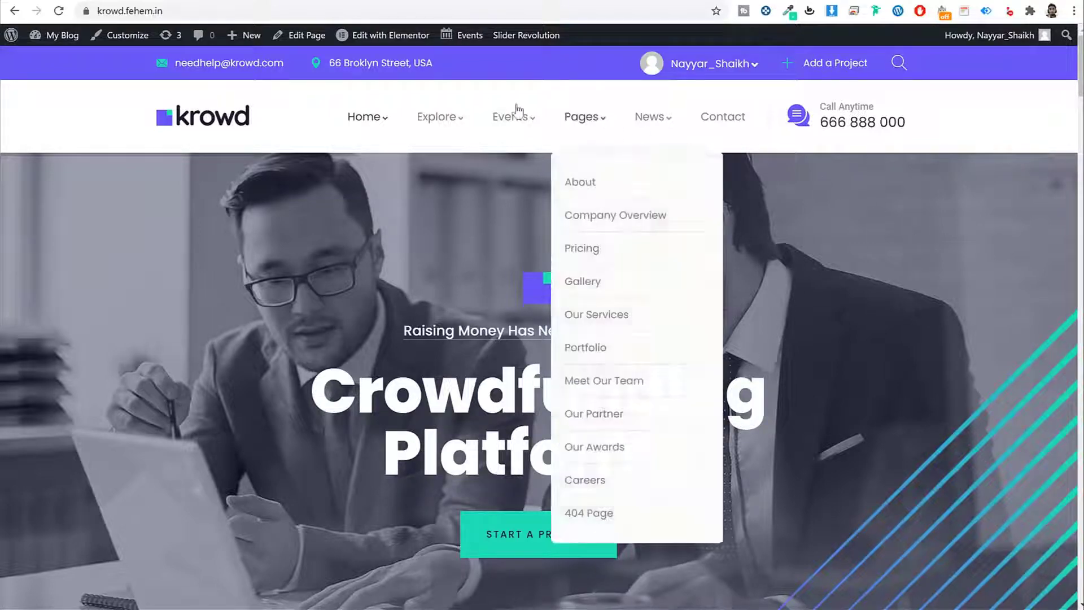
{"action": "scroll", "coordinate": [989, 236], "scroll_direction": "down", "scroll_amount": 7}
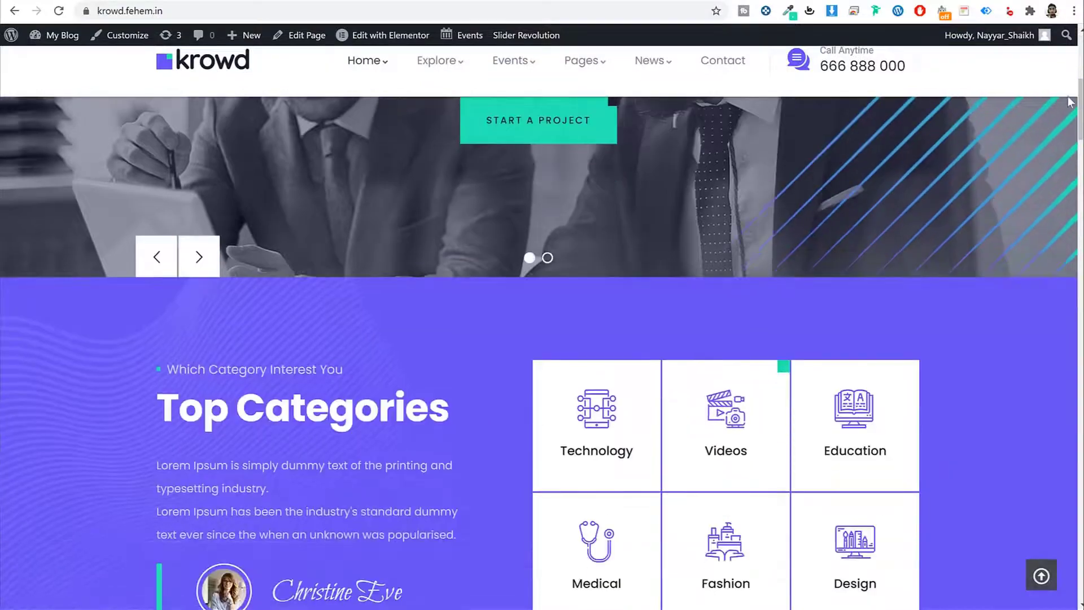
{"action": "left_click_drag", "start_coordinate": [1080, 102], "coordinate": [1051, 558]}
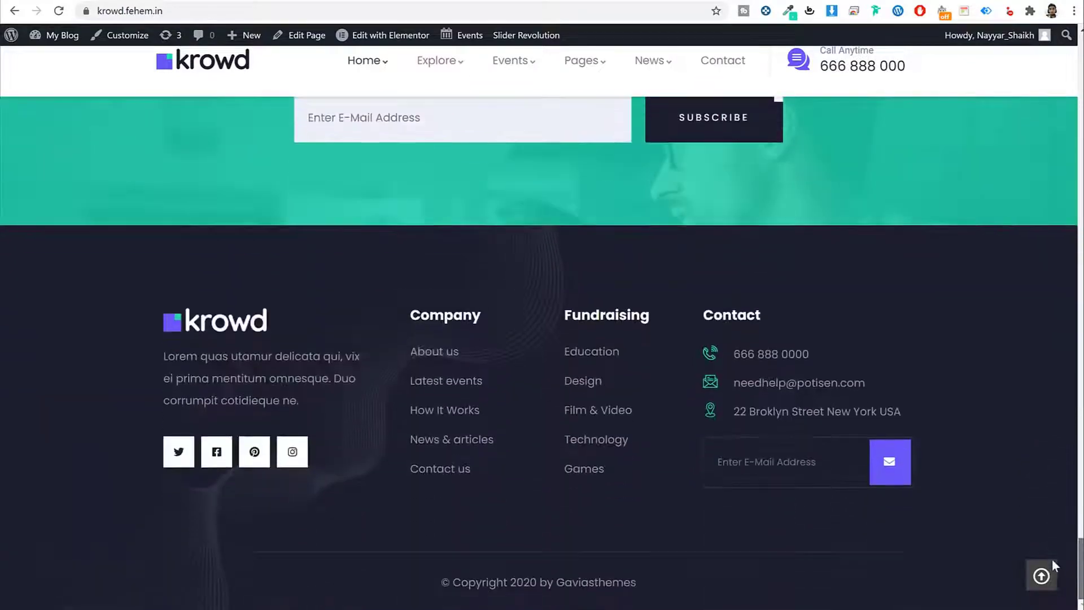
{"action": "left_click", "coordinate": [1051, 576]}
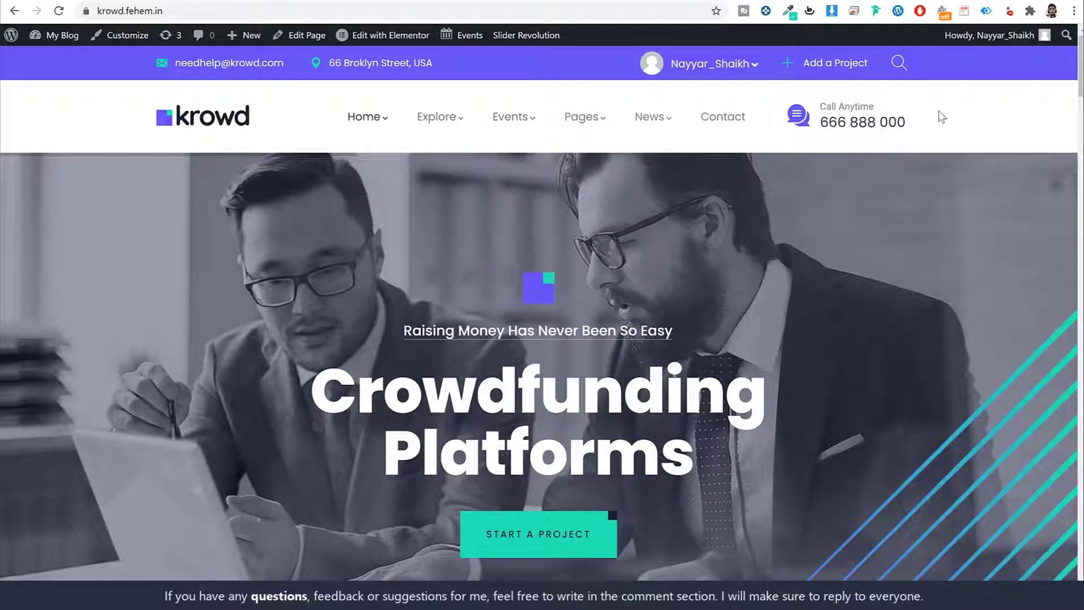
Highlight the header phone number, e-mail, address and account name, then open the account menu.
{"action": "left_click_drag", "start_coordinate": [808, 100], "coordinate": [919, 135]}
{"action": "left_click", "coordinate": [808, 101]}
{"action": "left_click_drag", "start_coordinate": [866, 122], "coordinate": [923, 121]}
{"action": "left_click_drag", "start_coordinate": [286, 65], "coordinate": [176, 64]}
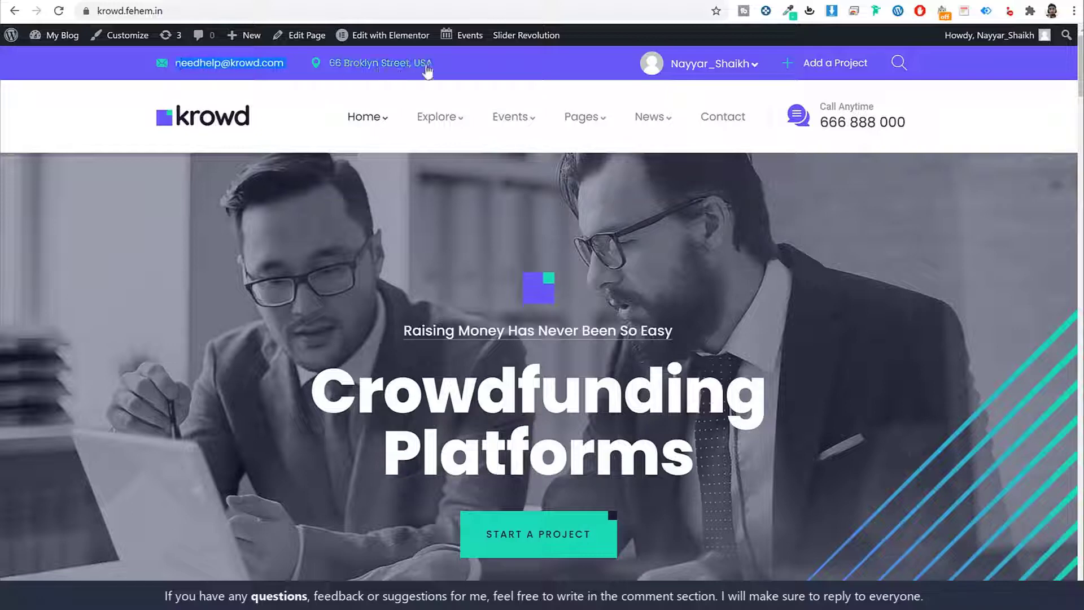
{"action": "left_click_drag", "start_coordinate": [427, 67], "coordinate": [329, 68]}
{"action": "left_click_drag", "start_coordinate": [758, 65], "coordinate": [675, 72]}
{"action": "left_click", "coordinate": [713, 72]}
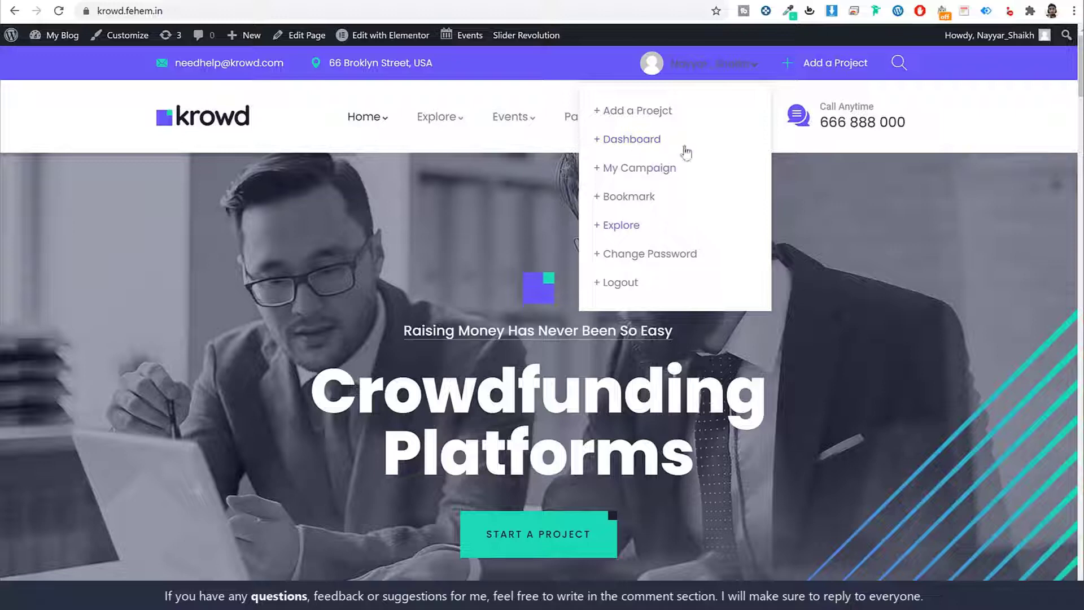
Open Add a Project, scroll its form down to Submit Campaign, then return to the homepage.
{"action": "left_click", "coordinate": [702, 67]}
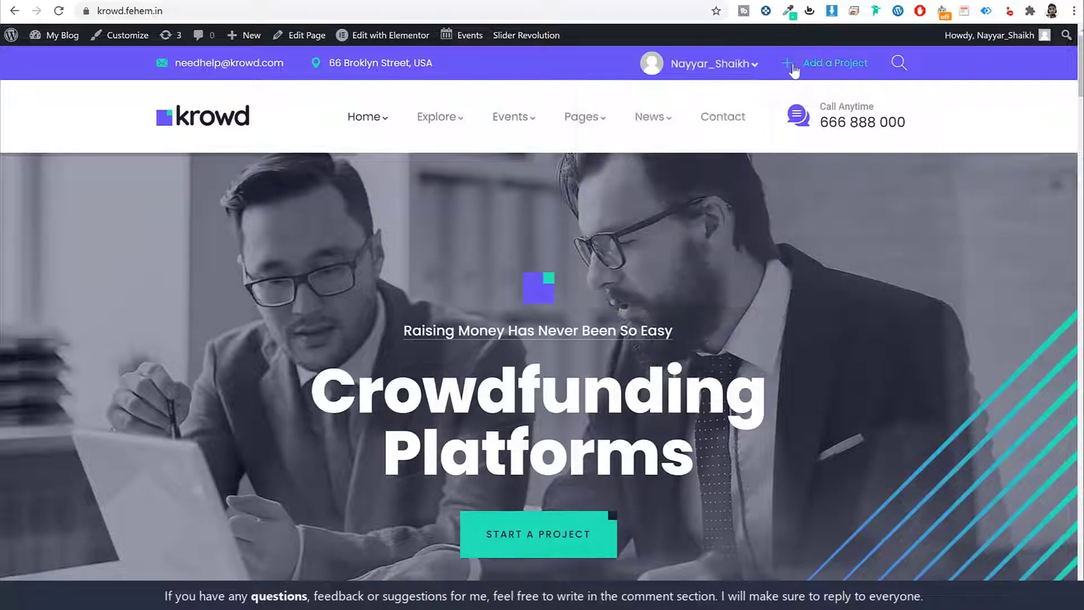
{"action": "left_click", "coordinate": [839, 68]}
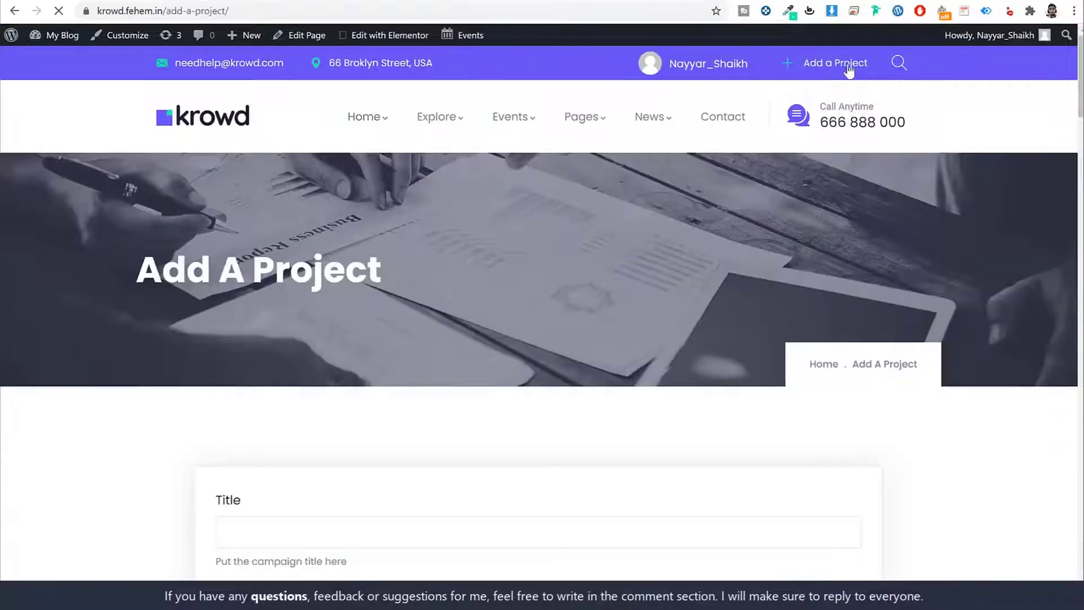
{"action": "scroll", "coordinate": [914, 326], "scroll_direction": "down", "scroll_amount": 8}
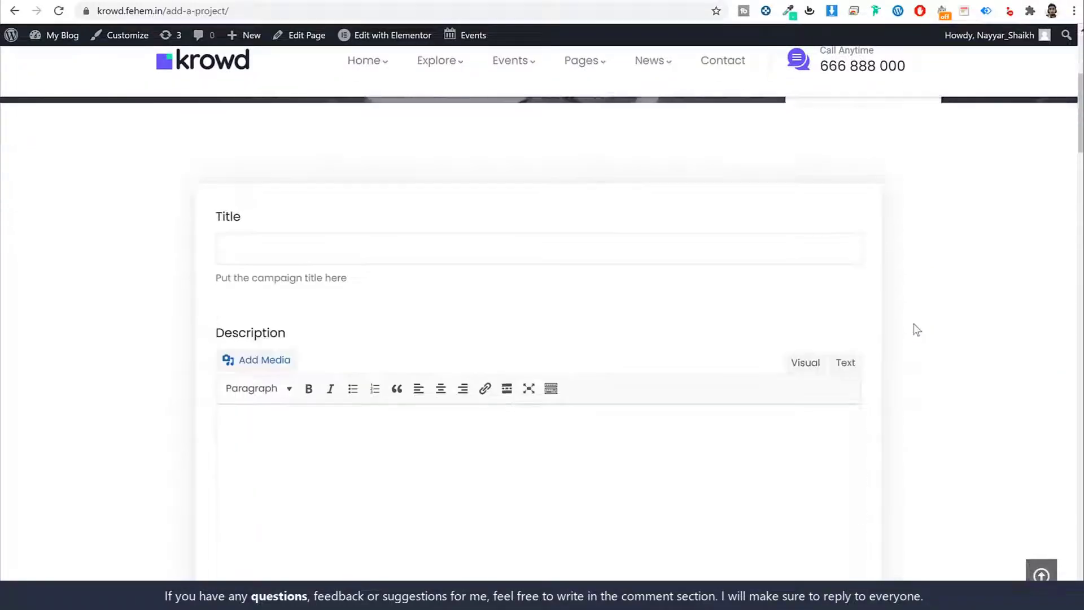
{"action": "scroll", "coordinate": [915, 329], "scroll_direction": "down", "scroll_amount": 15}
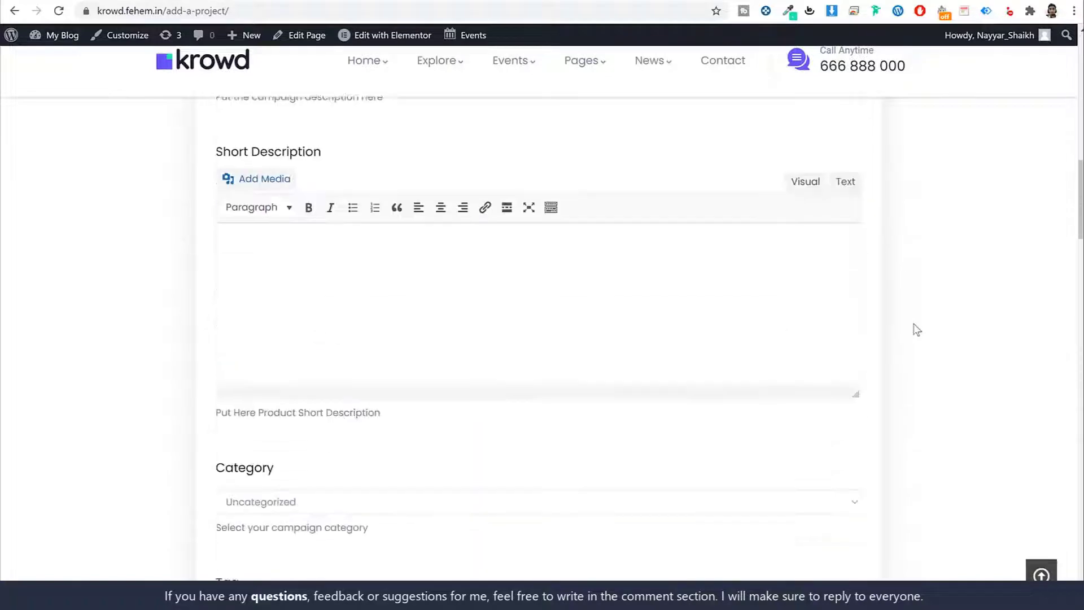
{"action": "scroll", "coordinate": [915, 330], "scroll_direction": "down", "scroll_amount": 15}
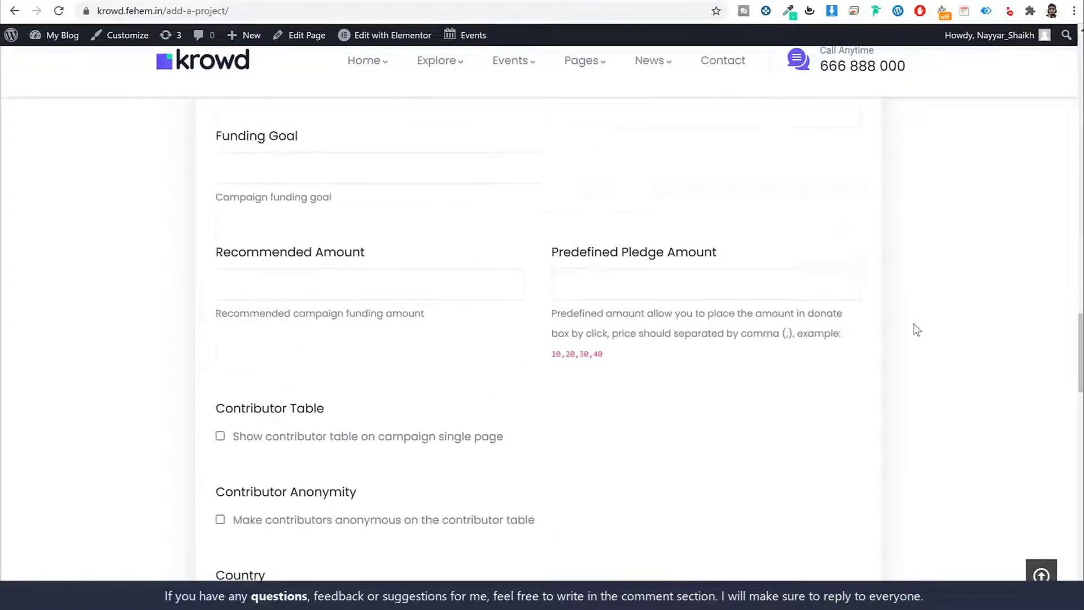
{"action": "scroll", "coordinate": [915, 329], "scroll_direction": "down", "scroll_amount": 10}
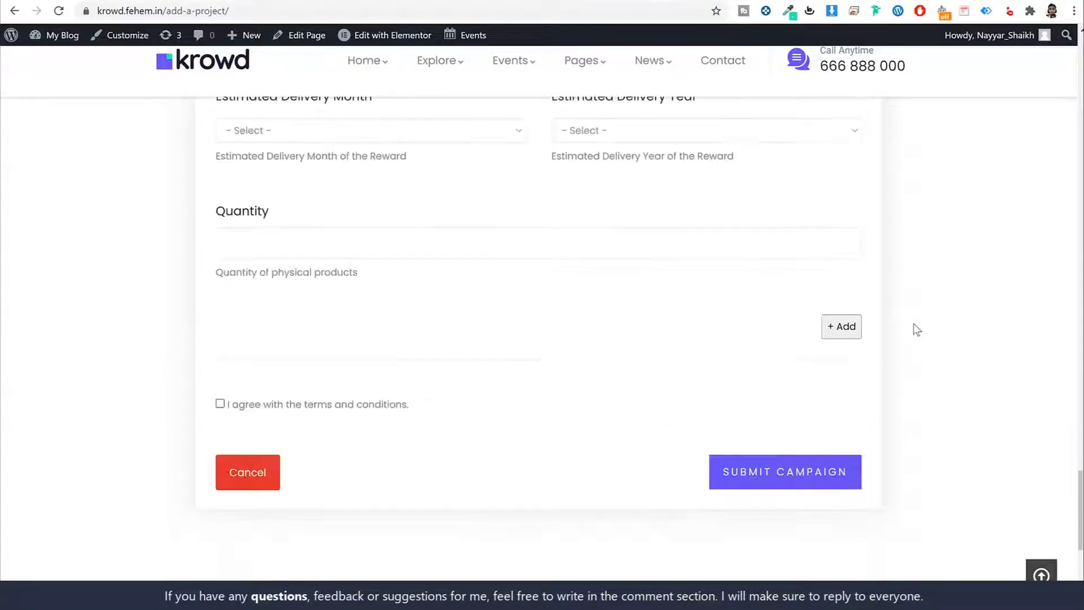
{"action": "left_click", "coordinate": [1040, 575]}
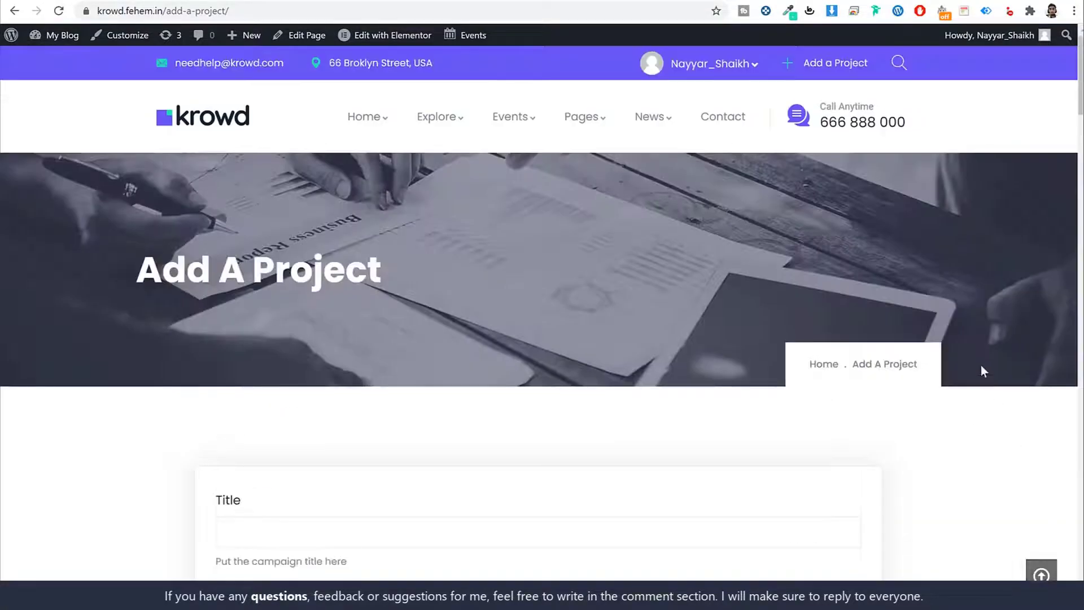
{"action": "left_click_drag", "start_coordinate": [1076, 62], "coordinate": [906, 60]}
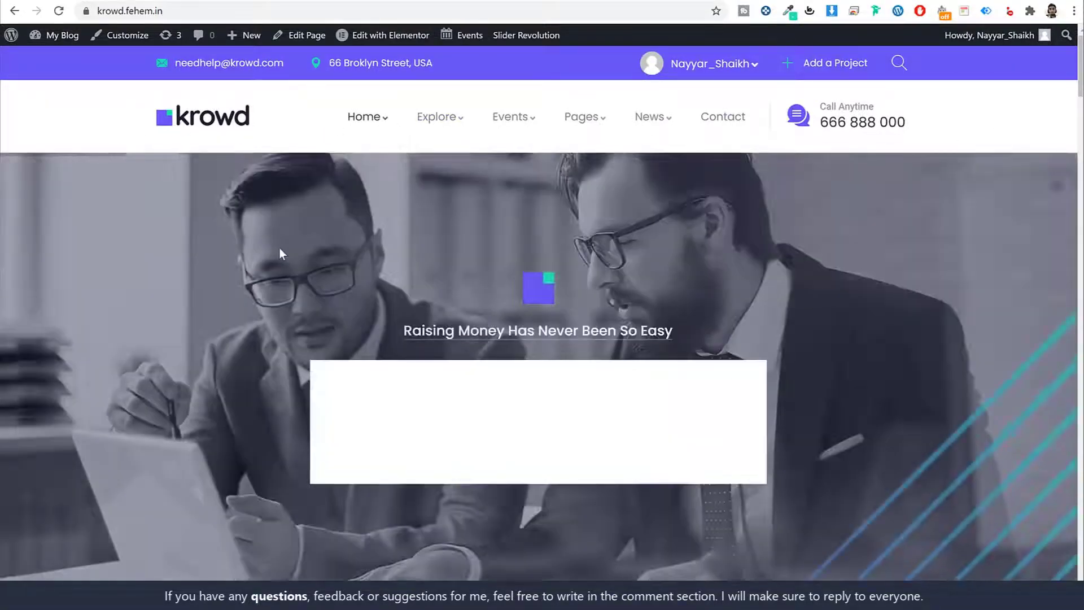
Advance the hero slider from the tech-innovations slide to Crowdfunding Platforms, then scroll toward Top Categories.
{"action": "scroll", "coordinate": [903, 271], "scroll_direction": "down", "scroll_amount": 5}
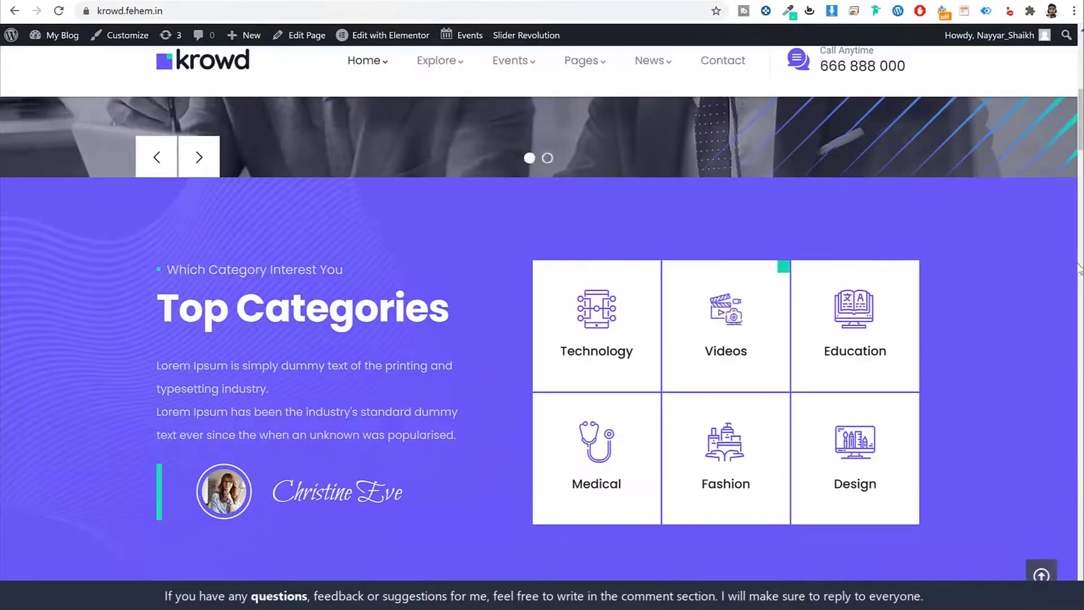
{"action": "scroll", "coordinate": [940, 288], "scroll_direction": "up", "scroll_amount": 5}
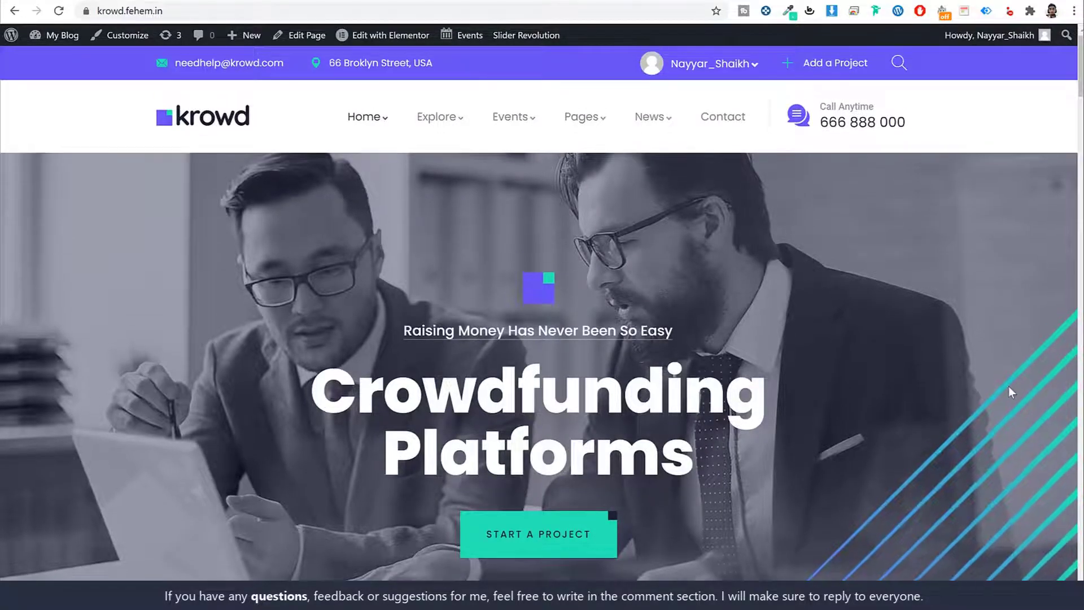
{"action": "scroll", "coordinate": [1008, 386], "scroll_direction": "down", "scroll_amount": 3}
{"action": "scroll", "coordinate": [1008, 386], "scroll_direction": "up", "scroll_amount": 2}
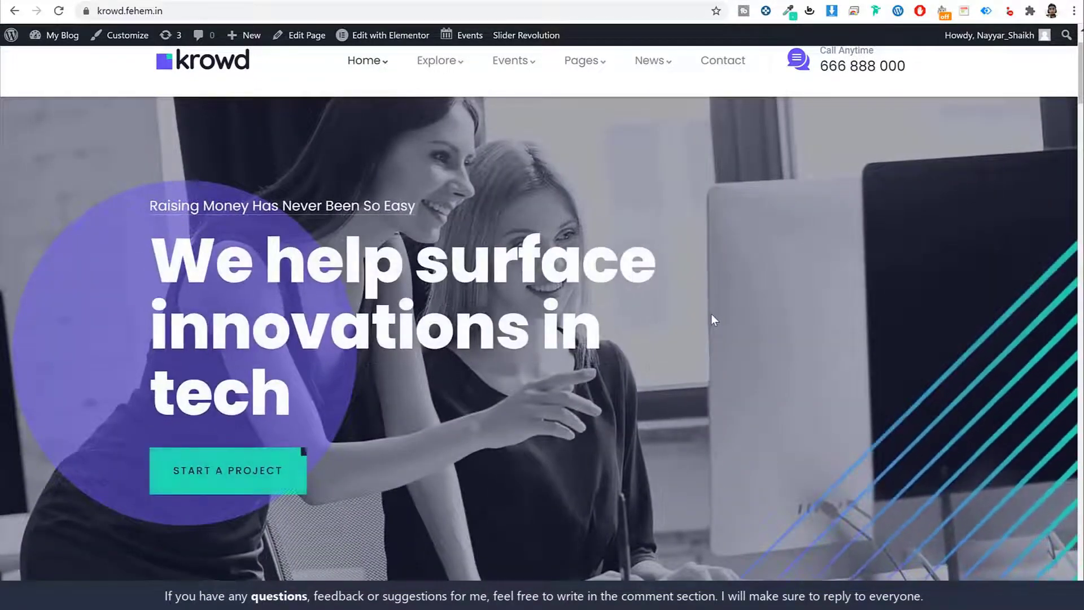
{"action": "scroll", "coordinate": [714, 312], "scroll_direction": "up", "scroll_amount": 1}
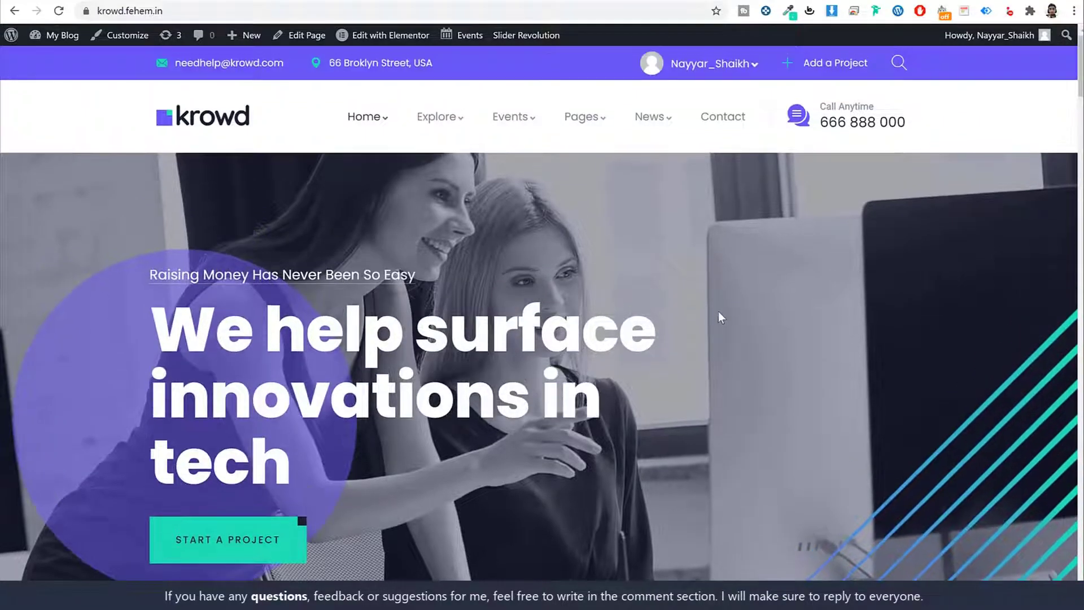
{"action": "scroll", "coordinate": [718, 311], "scroll_direction": "down", "scroll_amount": 2}
{"action": "scroll", "coordinate": [722, 310], "scroll_direction": "down", "scroll_amount": 1}
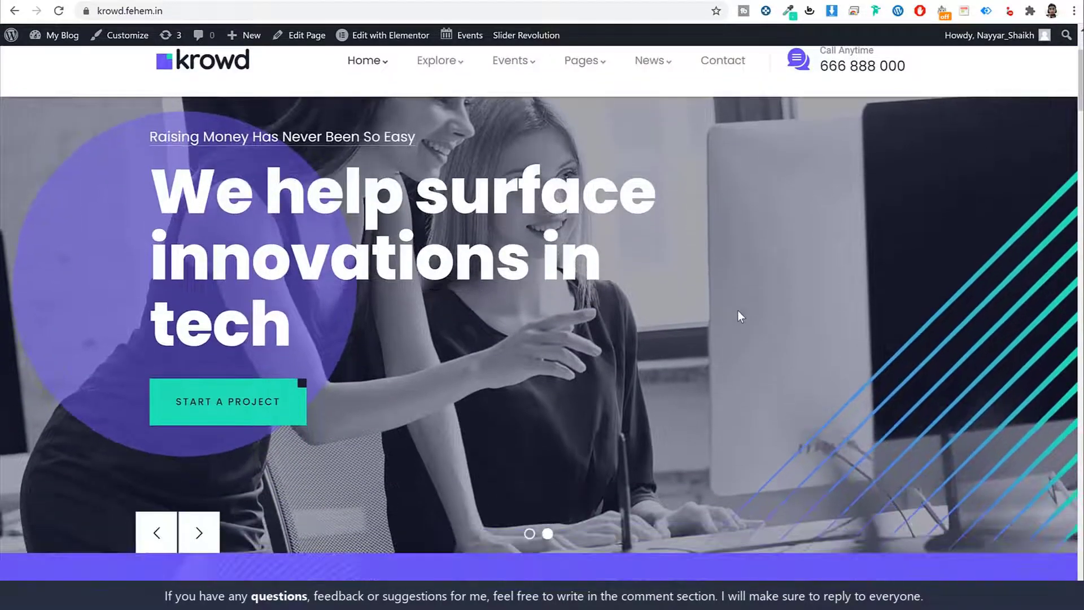
{"action": "left_click", "coordinate": [198, 530]}
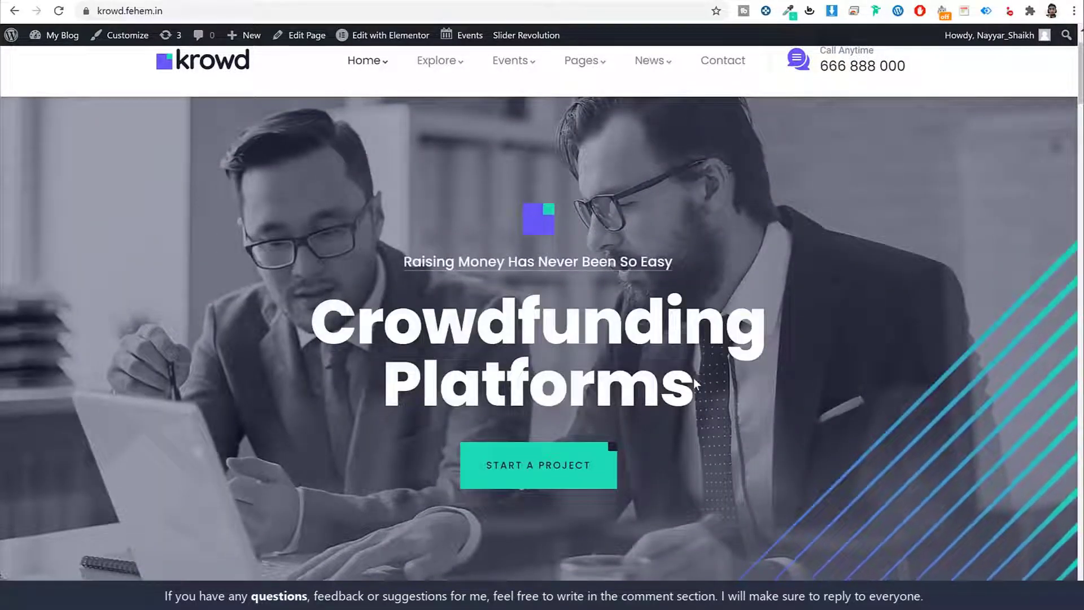
{"action": "scroll", "coordinate": [615, 318], "scroll_direction": "up", "scroll_amount": 2}
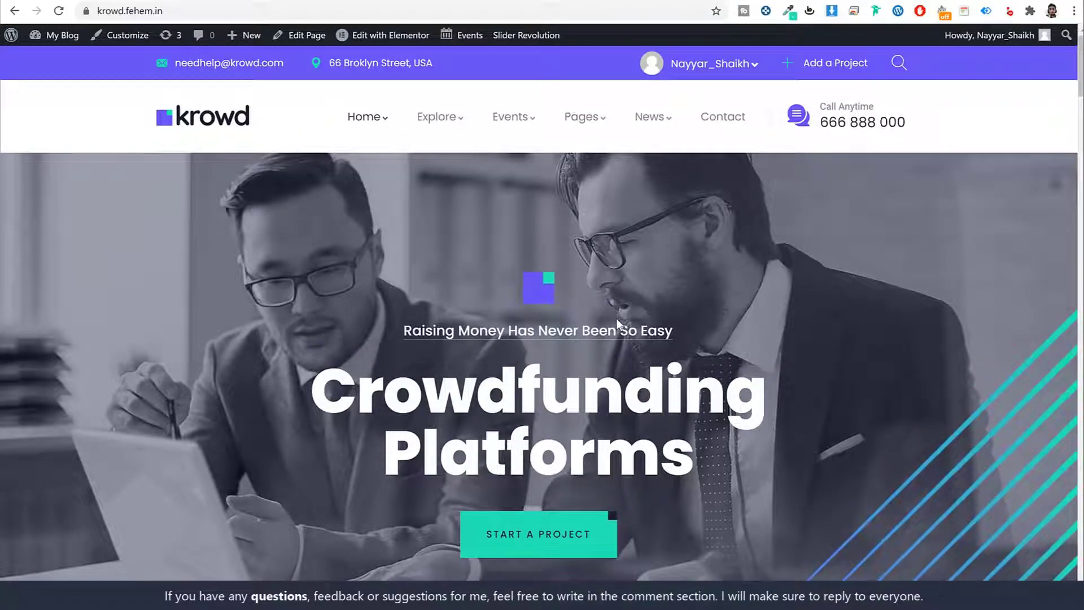
{"action": "scroll", "coordinate": [616, 321], "scroll_direction": "down", "scroll_amount": 10}
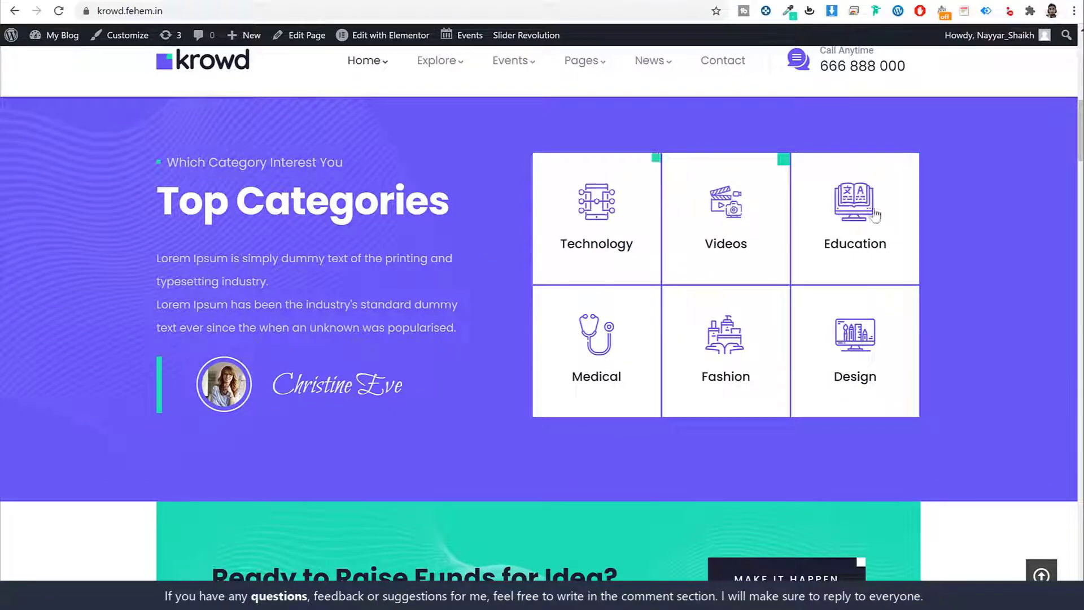
Scroll through the Top Categories grid down to the 'Ready to Raise Funds for Idea?' banner.
{"action": "scroll", "coordinate": [374, 260], "scroll_direction": "up", "scroll_amount": 1}
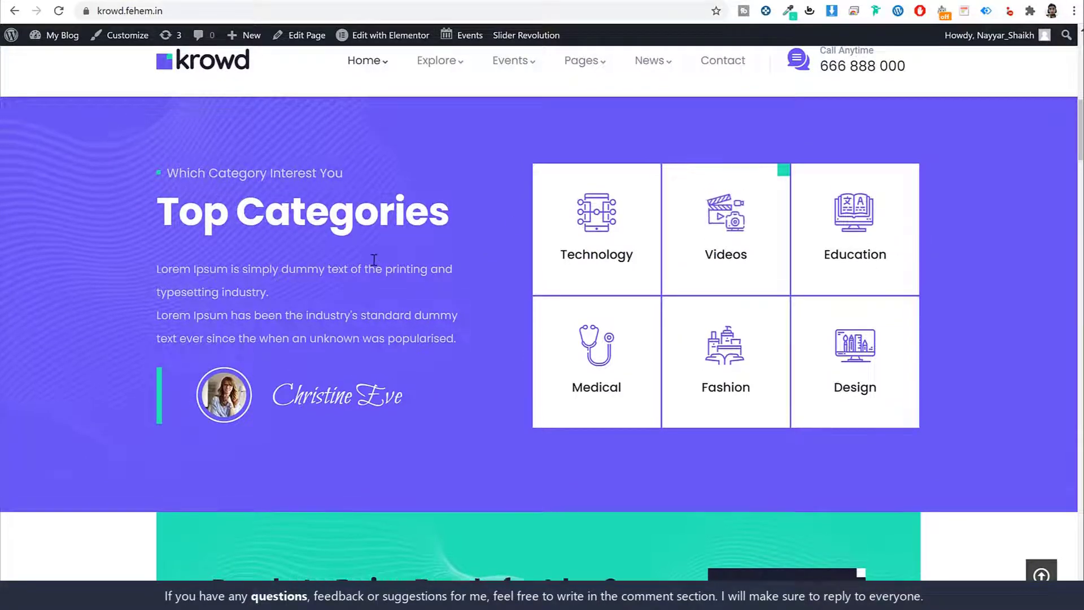
{"action": "scroll", "coordinate": [477, 343], "scroll_direction": "down", "scroll_amount": 2}
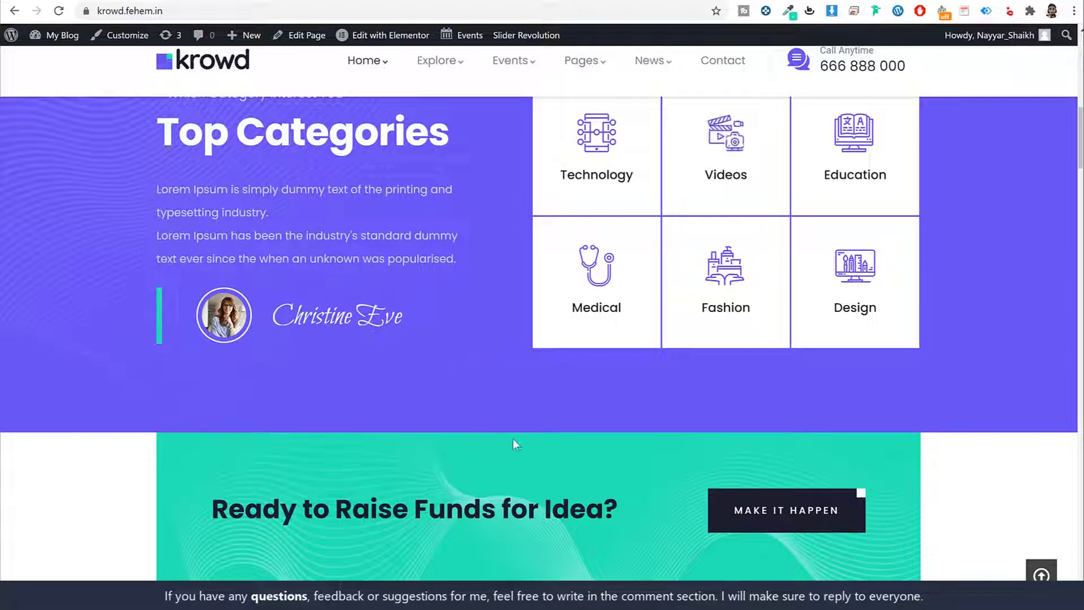
{"action": "scroll", "coordinate": [533, 453], "scroll_direction": "up", "scroll_amount": 1}
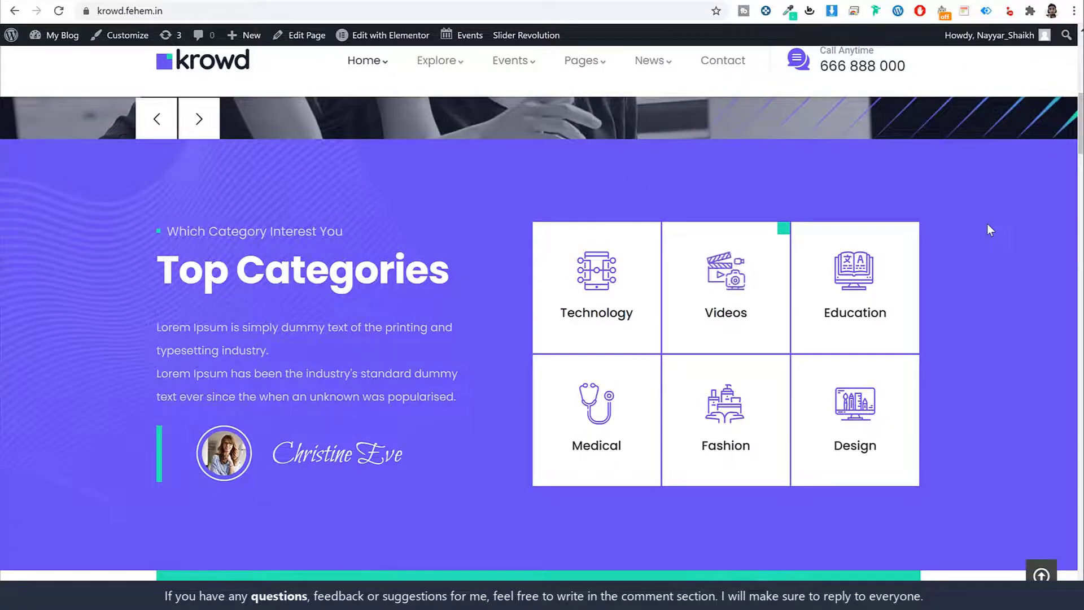
{"action": "scroll", "coordinate": [984, 228], "scroll_direction": "down", "scroll_amount": 1}
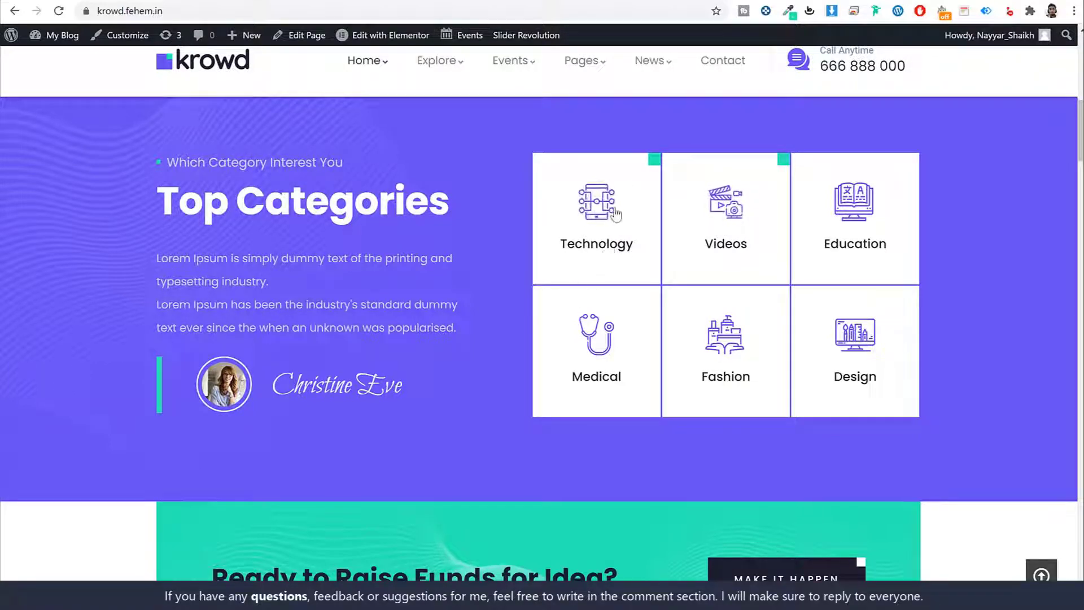
{"action": "scroll", "coordinate": [907, 299], "scroll_direction": "down", "scroll_amount": 3}
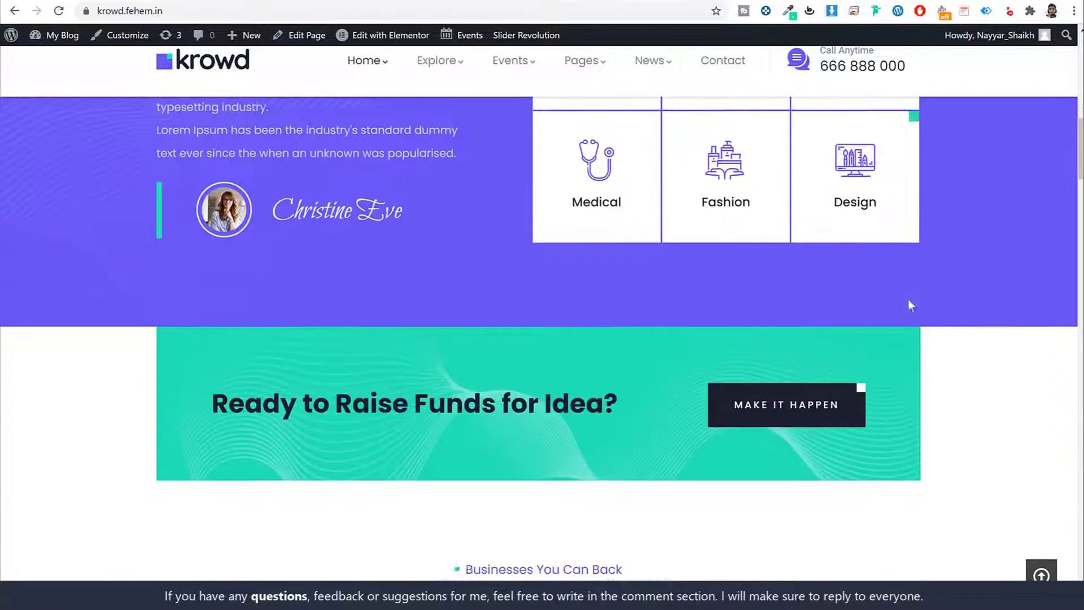
{"action": "scroll", "coordinate": [908, 301], "scroll_direction": "down", "scroll_amount": 3}
{"action": "left_click_drag", "start_coordinate": [212, 233], "coordinate": [621, 225]}
{"action": "left_click", "coordinate": [615, 233]}
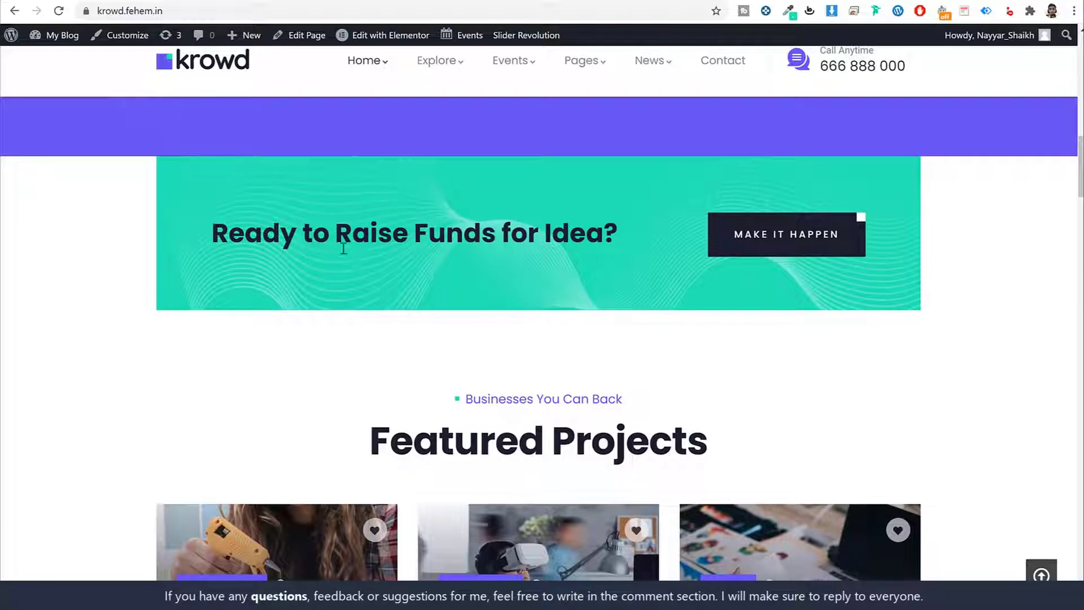
{"action": "scroll", "coordinate": [343, 249], "scroll_direction": "up", "scroll_amount": 7}
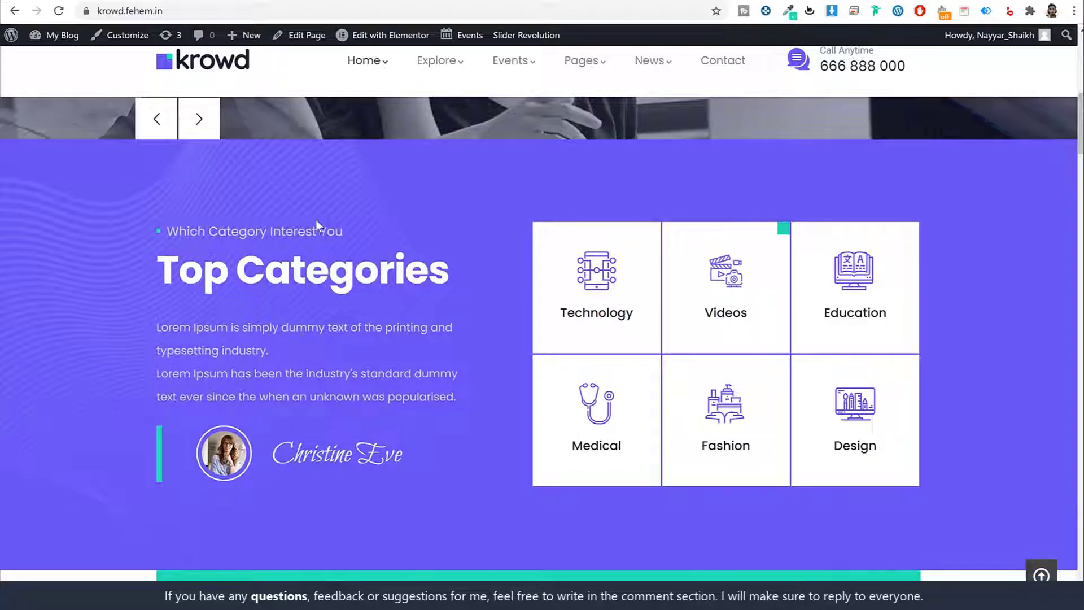
{"action": "scroll", "coordinate": [372, 344], "scroll_direction": "down", "scroll_amount": 6}
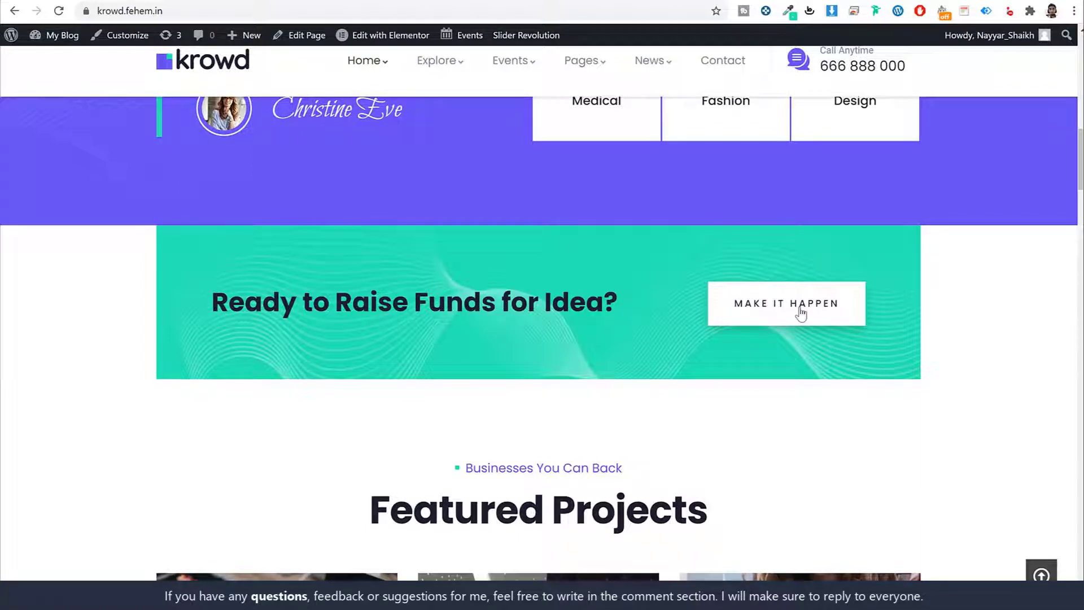
Advance the Featured Projects carousel seven times to reach Notebook, Smart Reach Audio and British Wildlife.
{"action": "scroll", "coordinate": [940, 350], "scroll_direction": "down", "scroll_amount": 6}
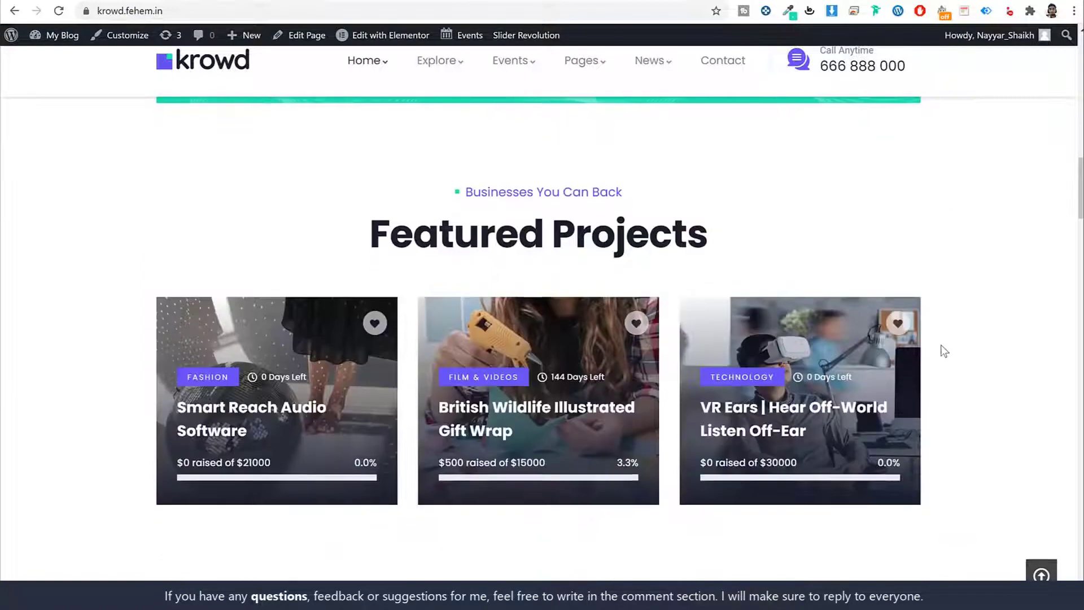
{"action": "left_click", "coordinate": [949, 344]}
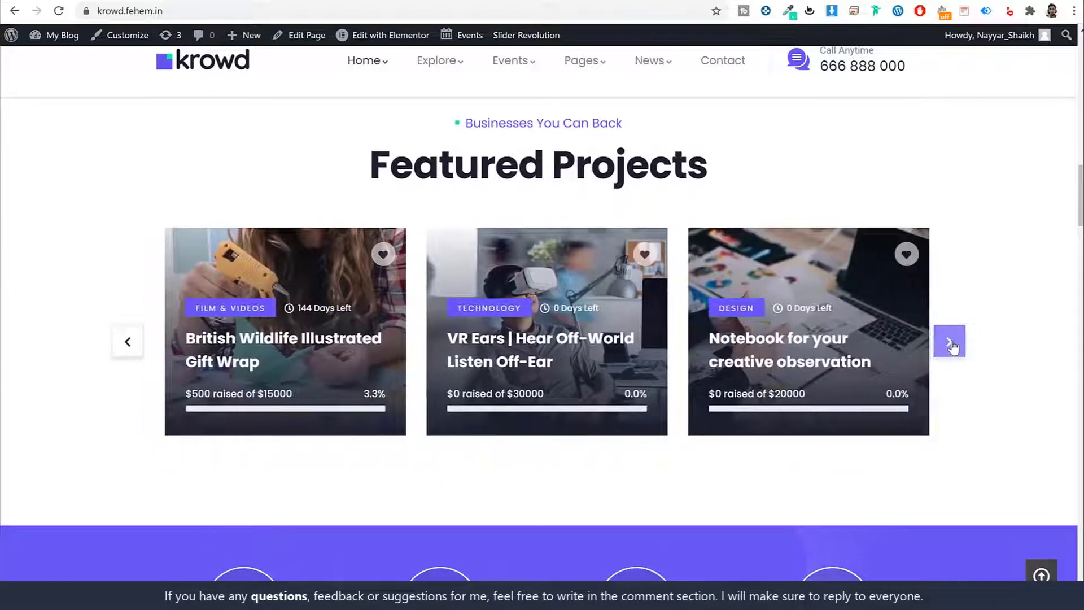
{"action": "left_click", "coordinate": [951, 343]}
{"action": "left_click", "coordinate": [949, 342]}
{"action": "left_click", "coordinate": [950, 342]}
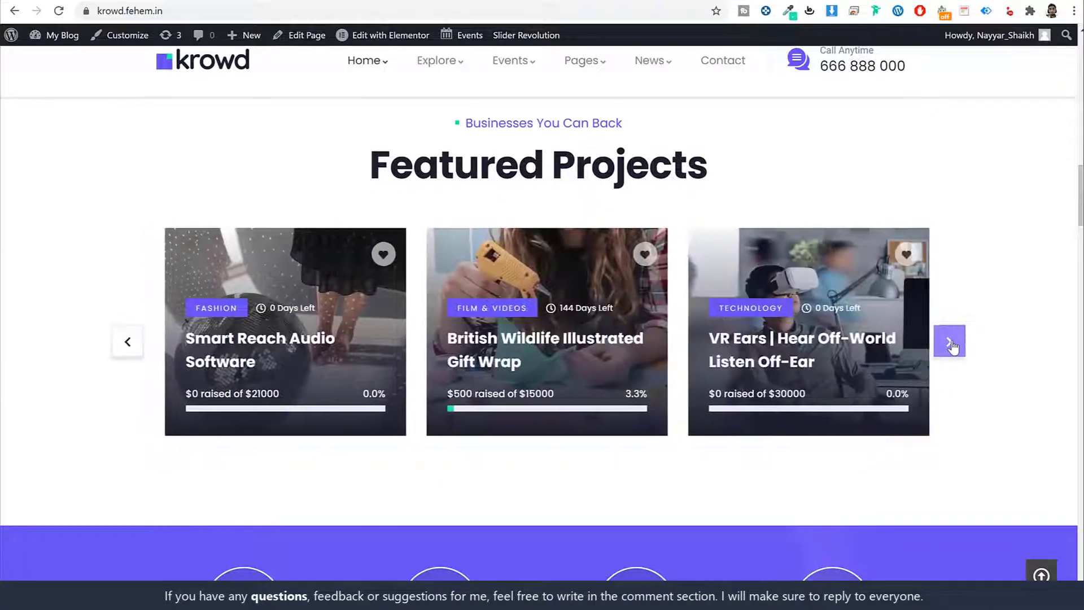
{"action": "left_click", "coordinate": [950, 343]}
{"action": "left_click", "coordinate": [950, 342]}
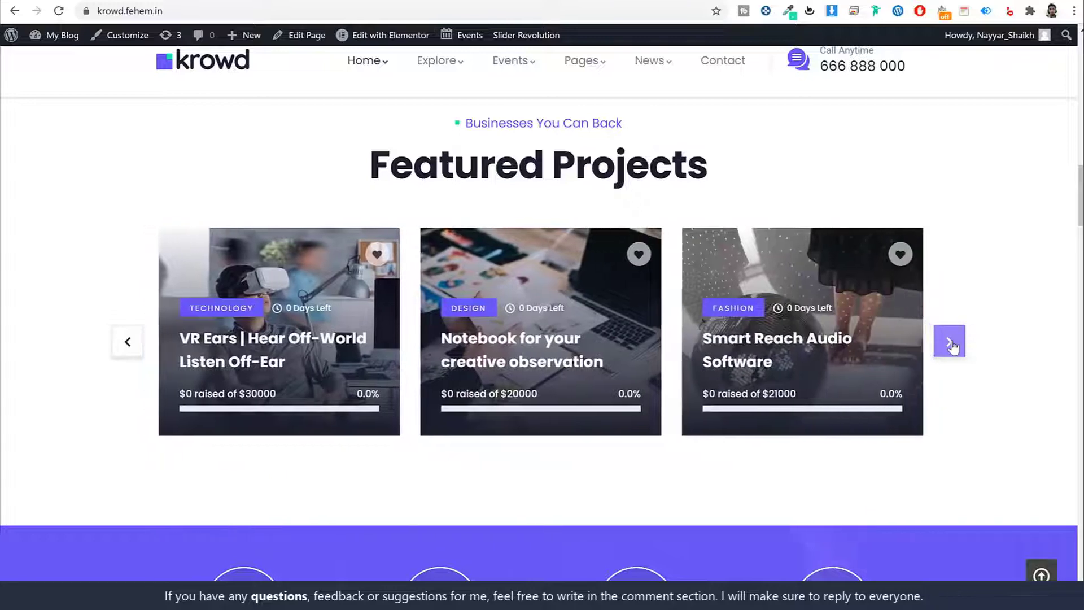
{"action": "left_click", "coordinate": [950, 343]}
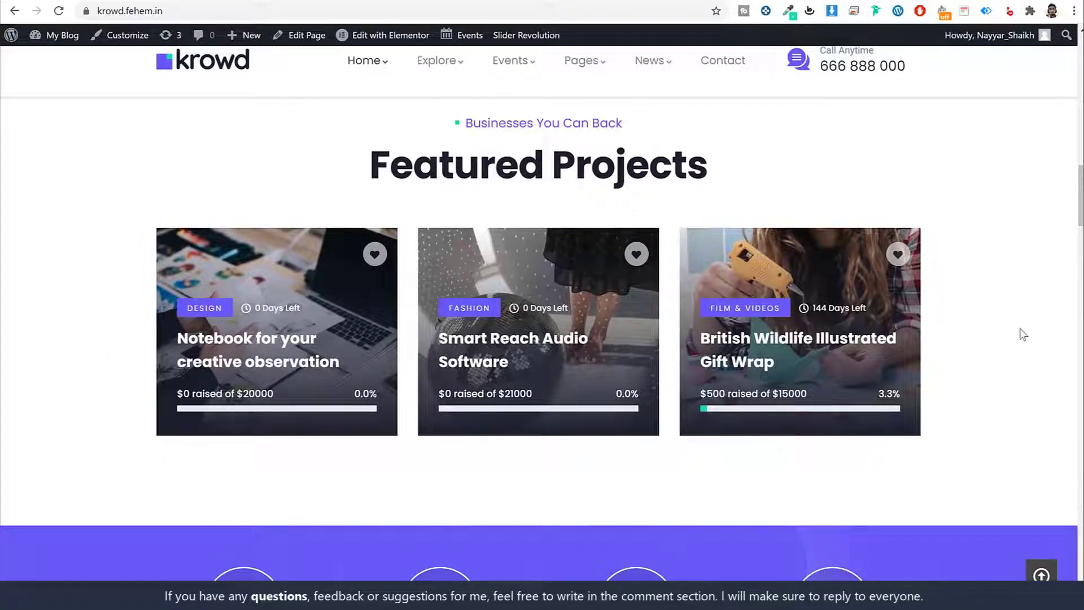
{"action": "scroll", "coordinate": [1020, 347], "scroll_direction": "down", "scroll_amount": 3}
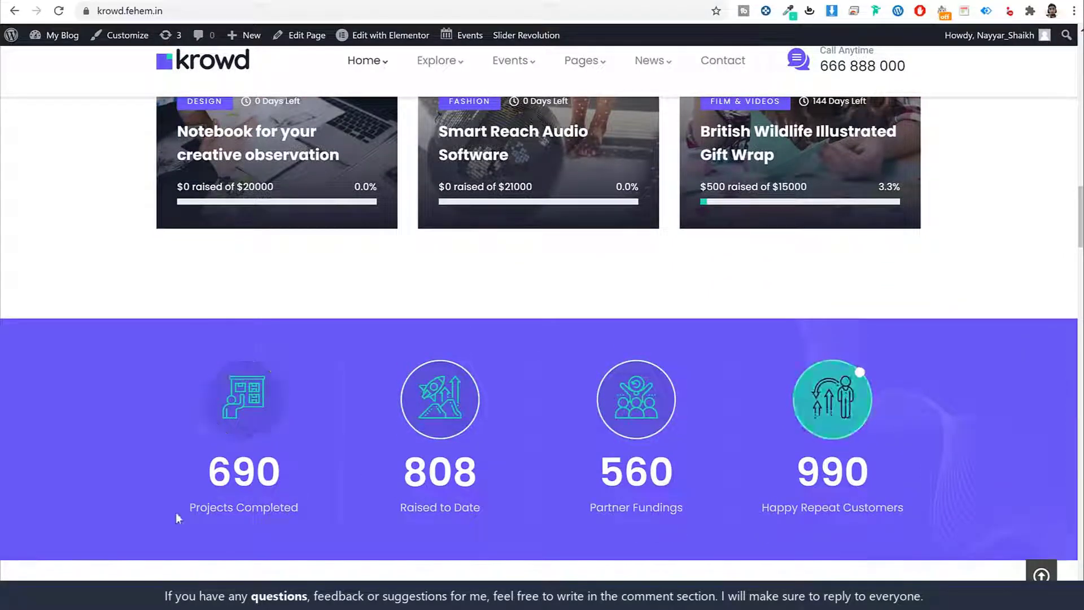
Select the 808 Raised to Date and 690 Projects Completed figures, then scroll past Explore Projects.
{"action": "double_click", "coordinate": [430, 468]}
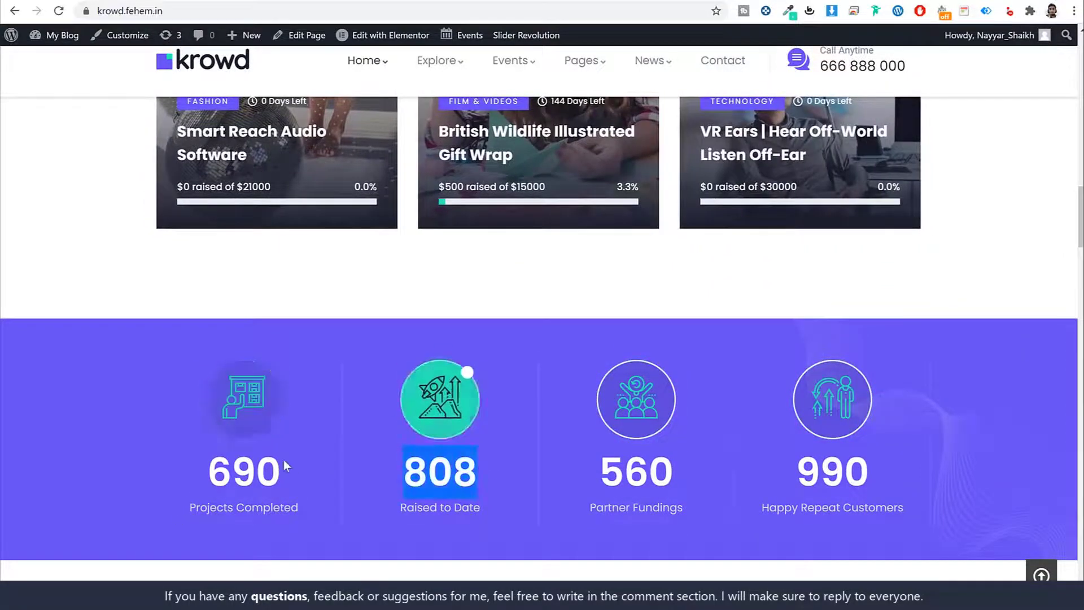
{"action": "double_click", "coordinate": [265, 472]}
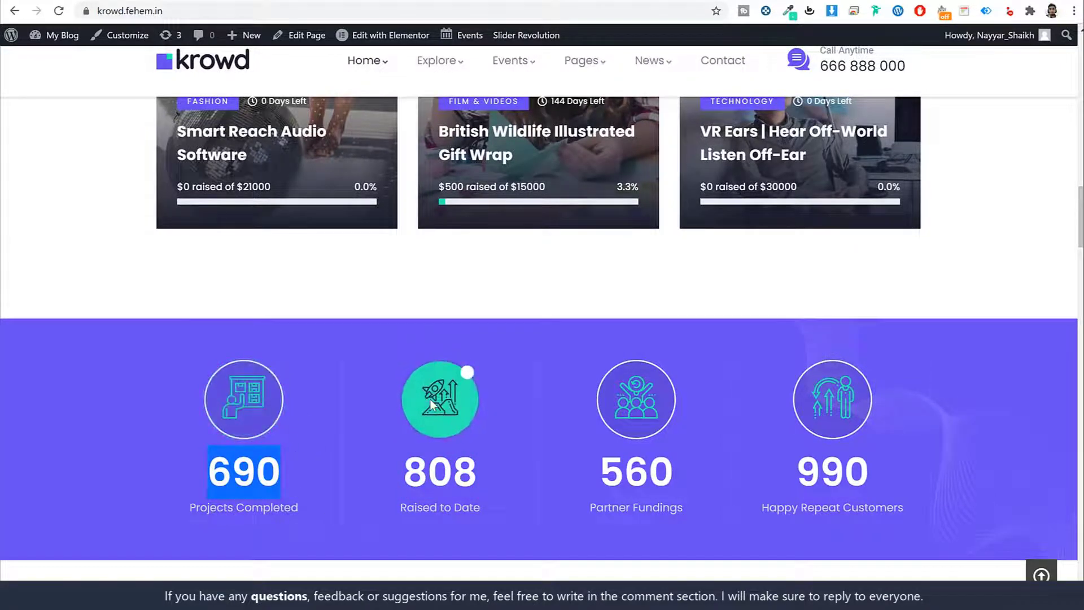
{"action": "scroll", "coordinate": [943, 465], "scroll_direction": "down", "scroll_amount": 8}
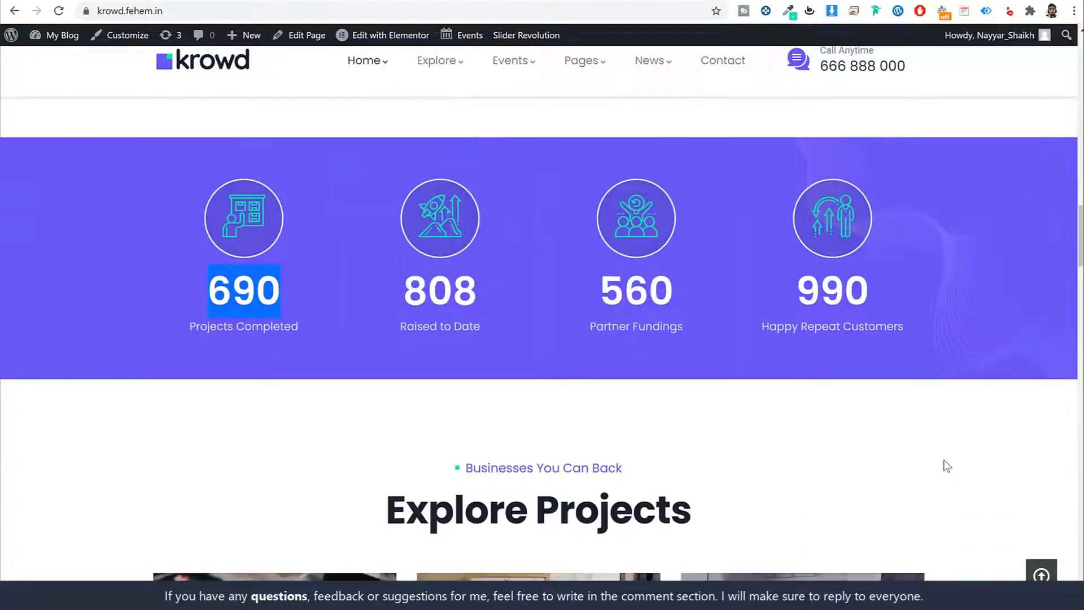
{"action": "scroll", "coordinate": [947, 466], "scroll_direction": "down", "scroll_amount": 1}
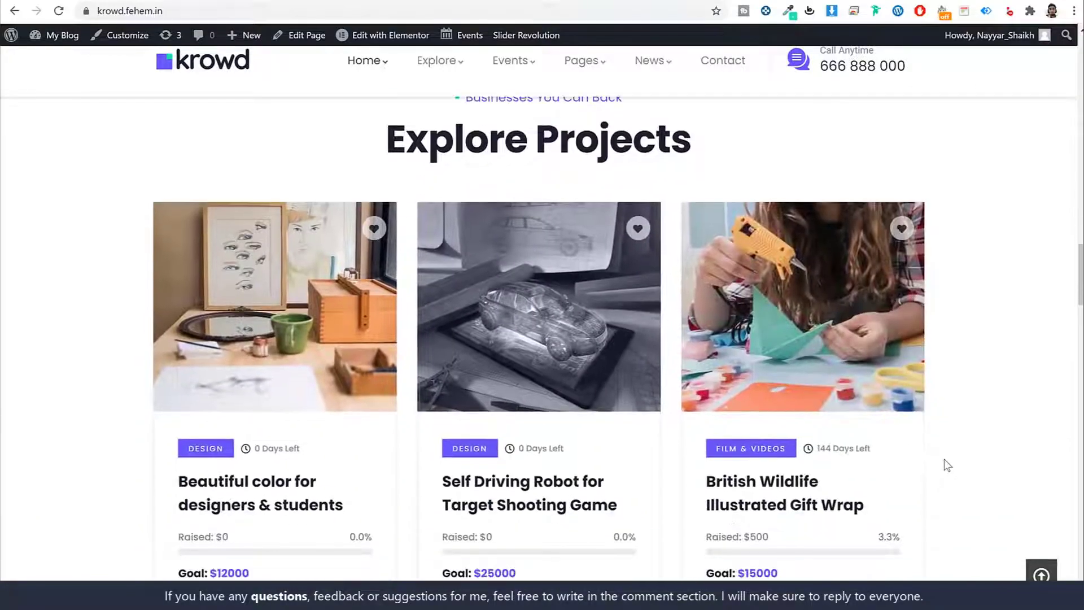
{"action": "scroll", "coordinate": [945, 462], "scroll_direction": "up", "scroll_amount": 2}
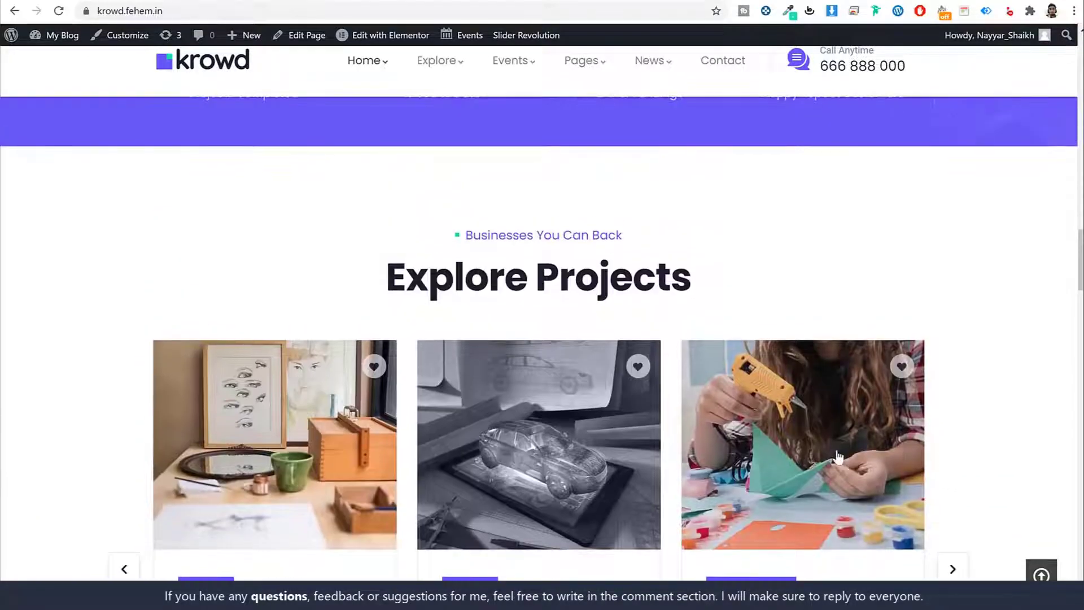
{"action": "scroll", "coordinate": [938, 440], "scroll_direction": "down", "scroll_amount": 3}
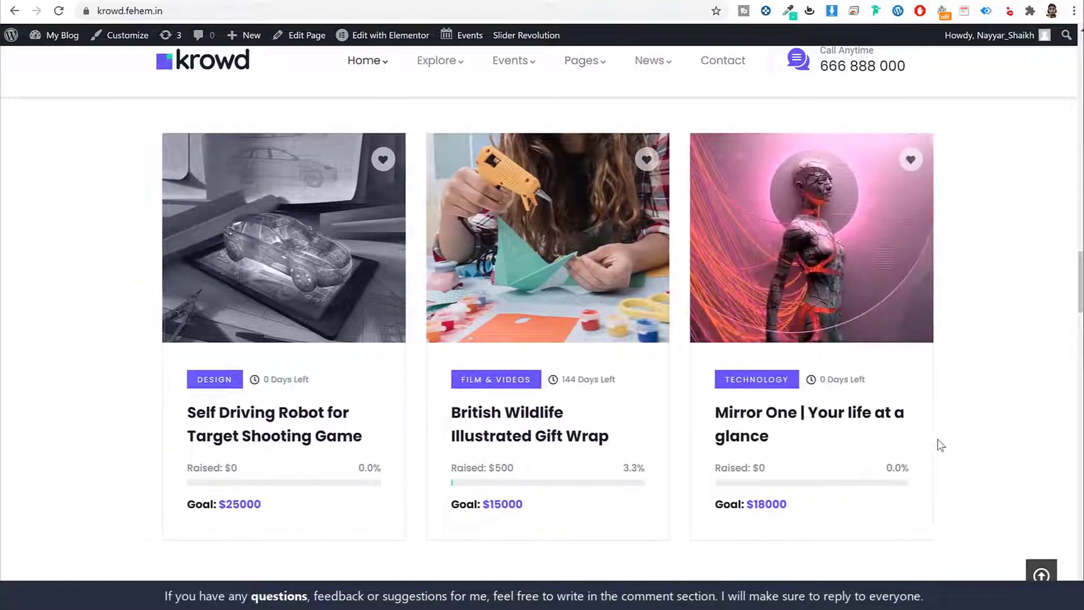
{"action": "scroll", "coordinate": [937, 443], "scroll_direction": "down", "scroll_amount": 6}
{"action": "scroll", "coordinate": [938, 450], "scroll_direction": "down", "scroll_amount": 1}
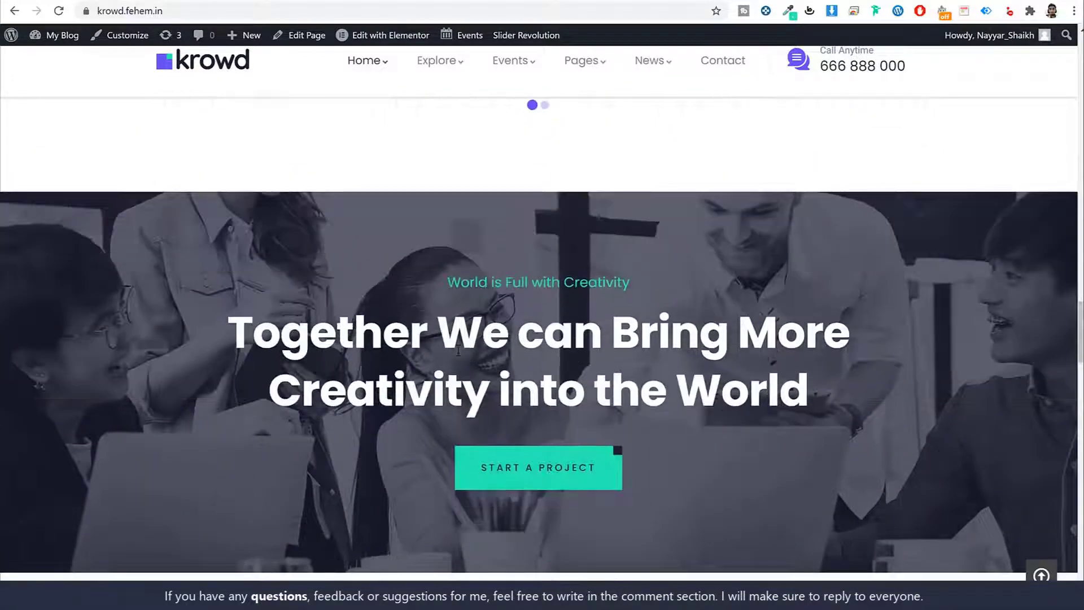
Highlight the 'Together We can Bring More Creativity' heading, then scroll to What They Say.
{"action": "left_click_drag", "start_coordinate": [225, 321], "coordinate": [831, 373]}
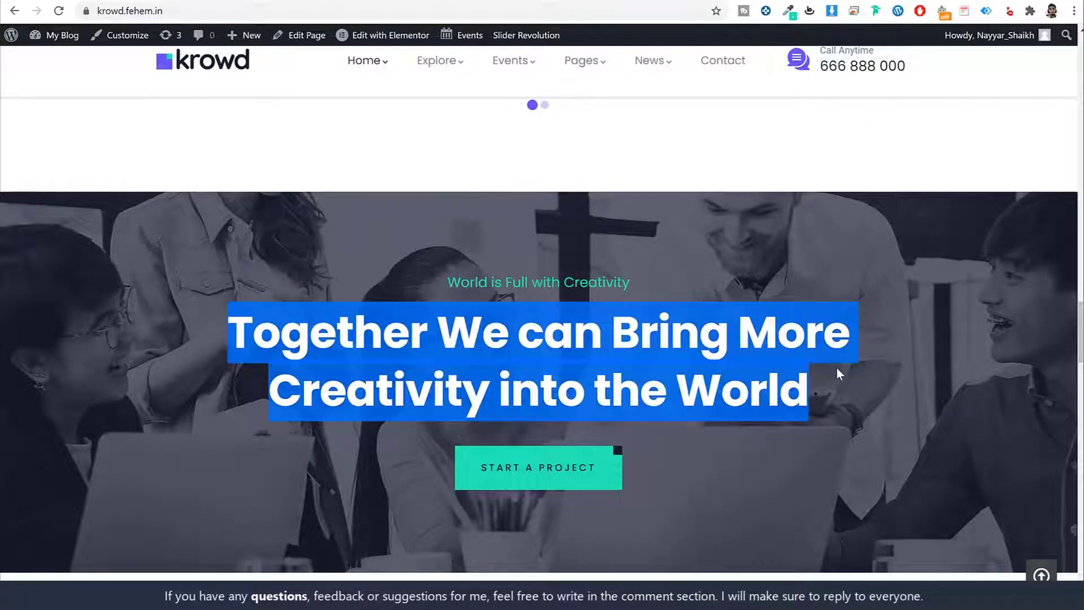
{"action": "left_click", "coordinate": [836, 366]}
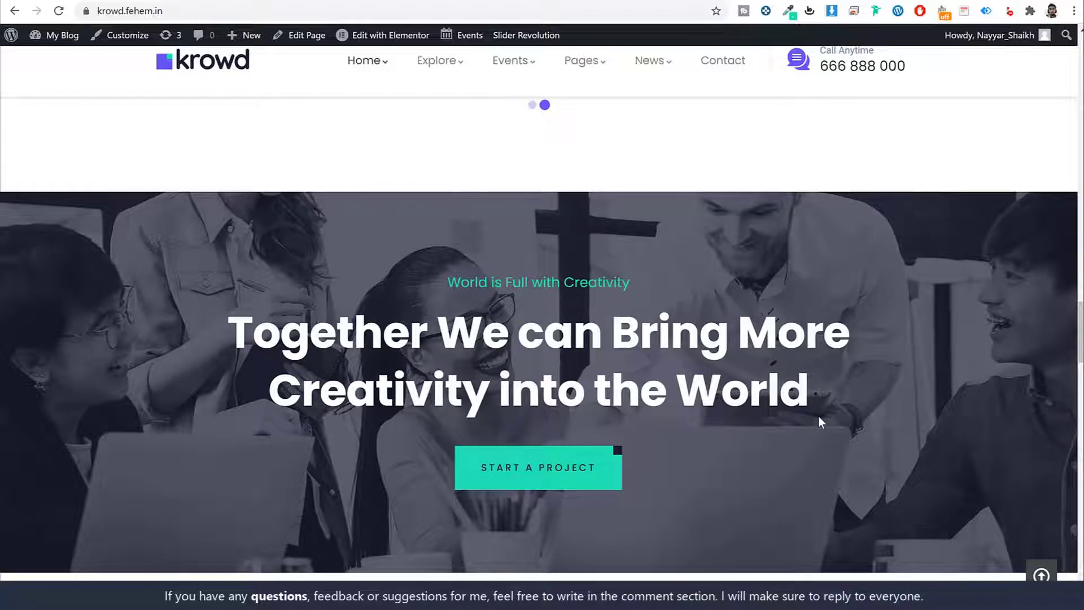
{"action": "scroll", "coordinate": [801, 389], "scroll_direction": "down", "scroll_amount": 2}
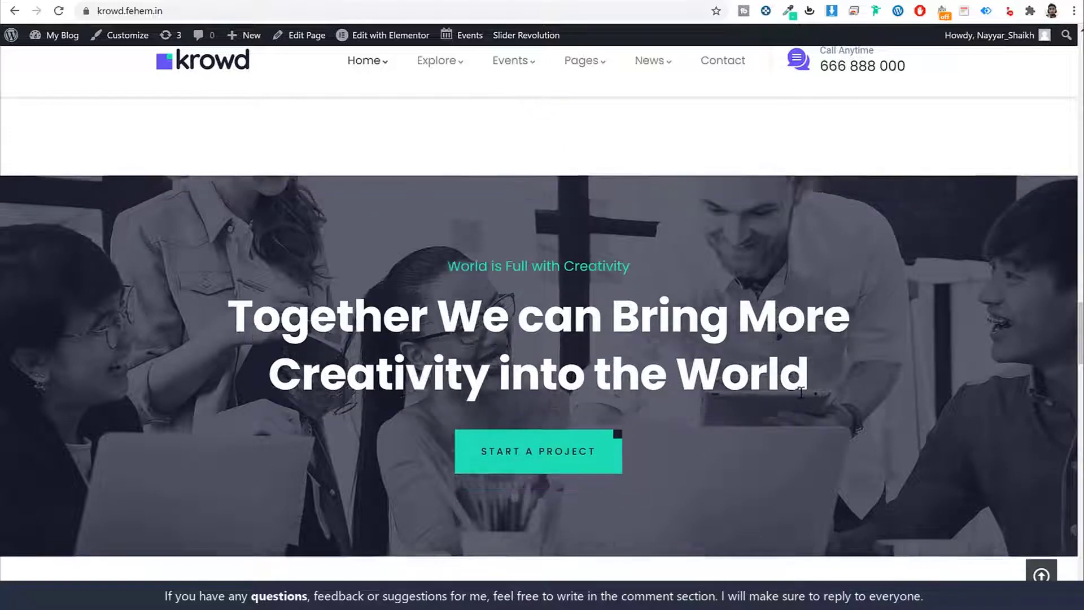
{"action": "scroll", "coordinate": [801, 391], "scroll_direction": "down", "scroll_amount": 6}
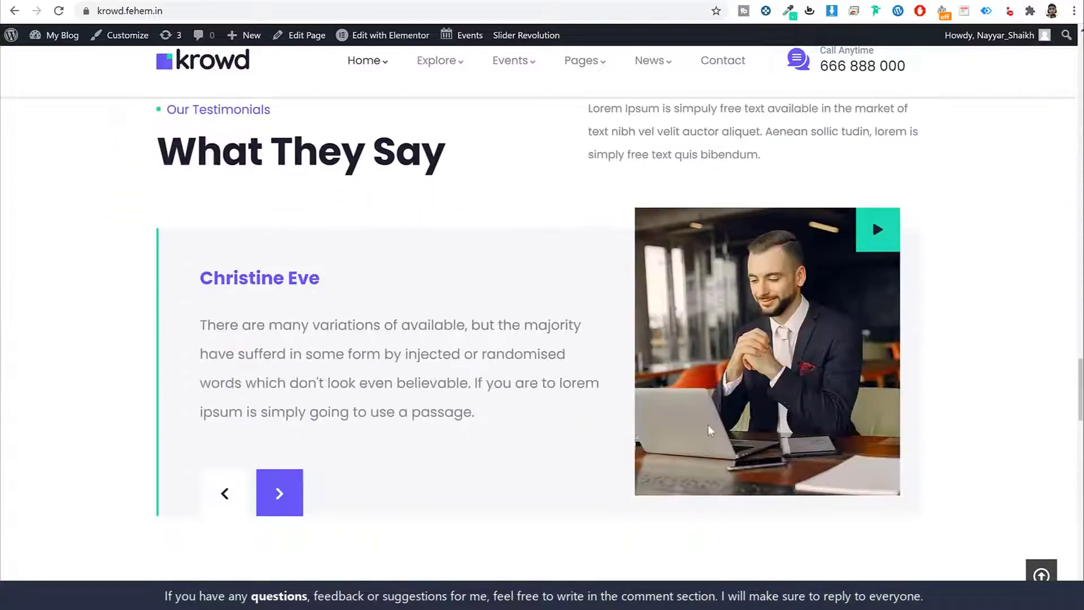
Advance the testimonials carousel to Jessica Brown's testimonial.
{"action": "left_click", "coordinate": [265, 505]}
{"action": "left_click", "coordinate": [283, 499]}
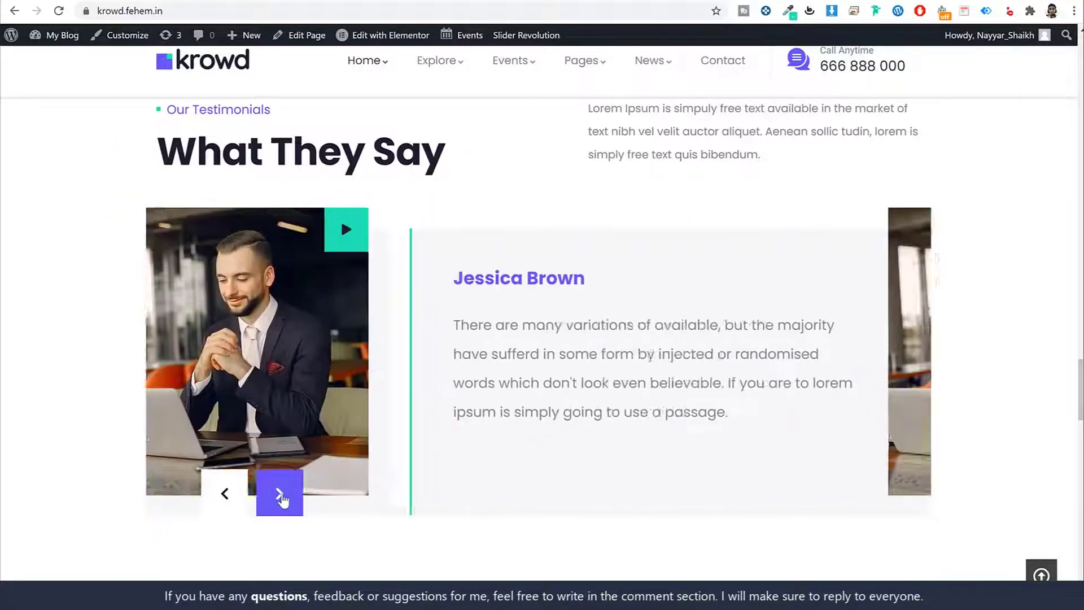
{"action": "left_click", "coordinate": [280, 497]}
{"action": "left_click", "coordinate": [280, 497]}
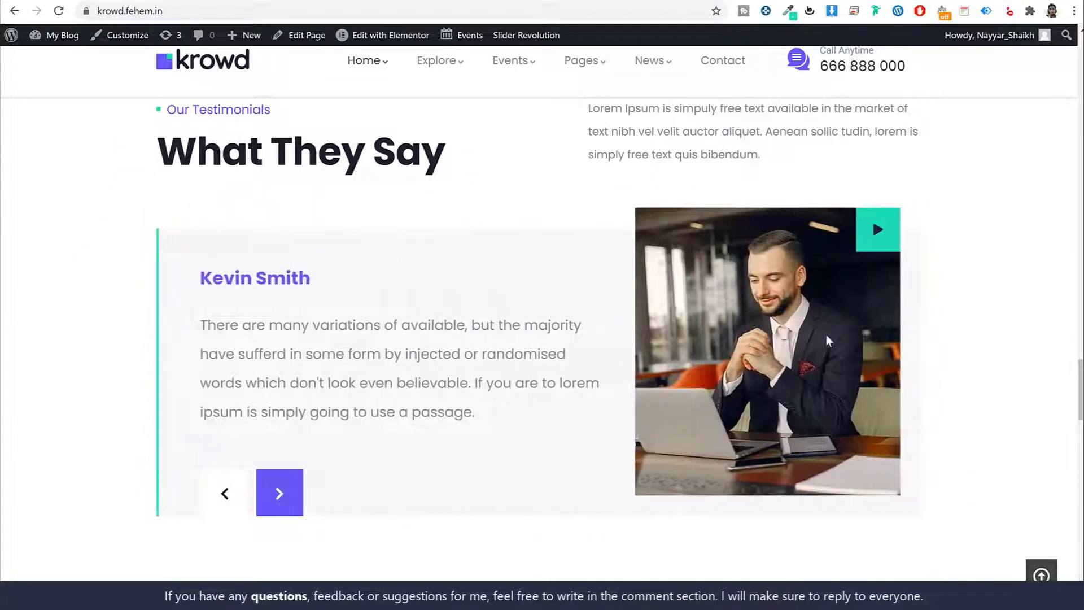
{"action": "left_click", "coordinate": [281, 496]}
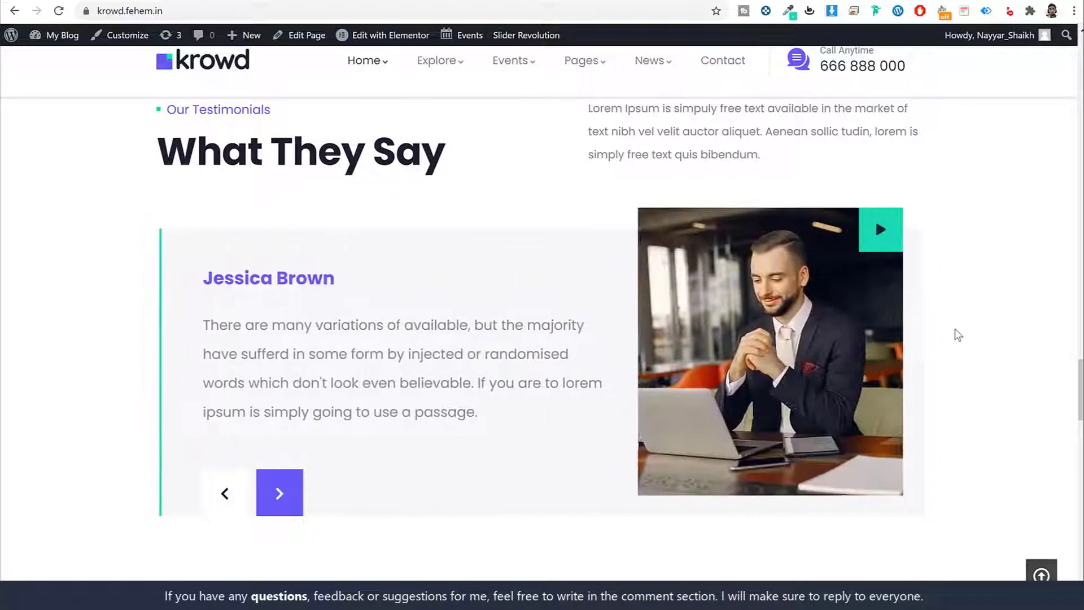
Play, pause and close the banner's intro video.
{"action": "scroll", "coordinate": [955, 334], "scroll_direction": "down", "scroll_amount": 2}
{"action": "scroll", "coordinate": [956, 339], "scroll_direction": "down", "scroll_amount": 5}
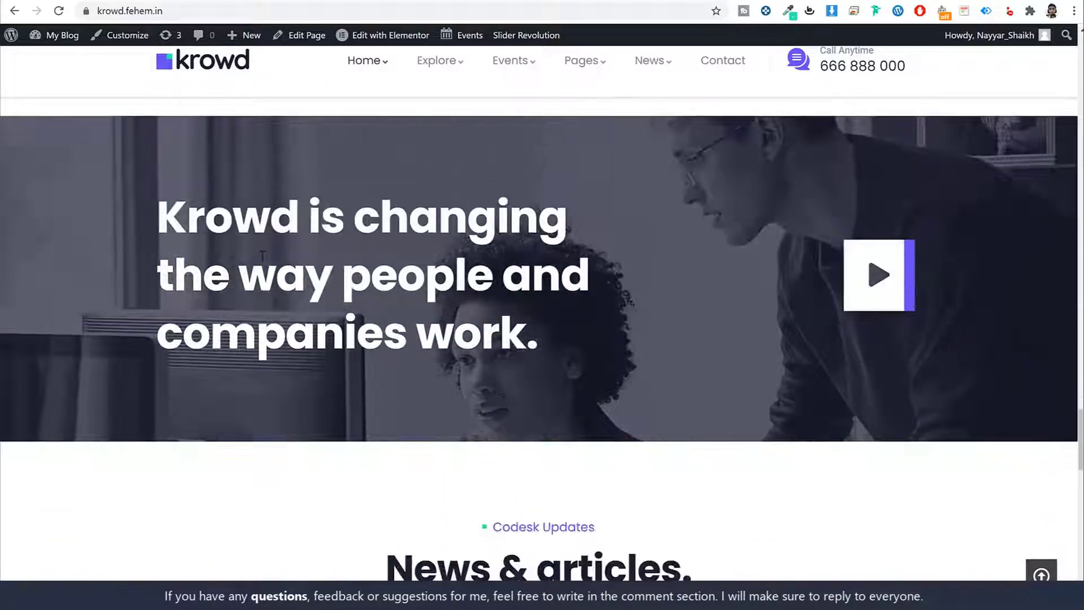
{"action": "left_click_drag", "start_coordinate": [154, 210], "coordinate": [602, 316]}
{"action": "scroll", "coordinate": [603, 317], "scroll_direction": "up", "scroll_amount": 1}
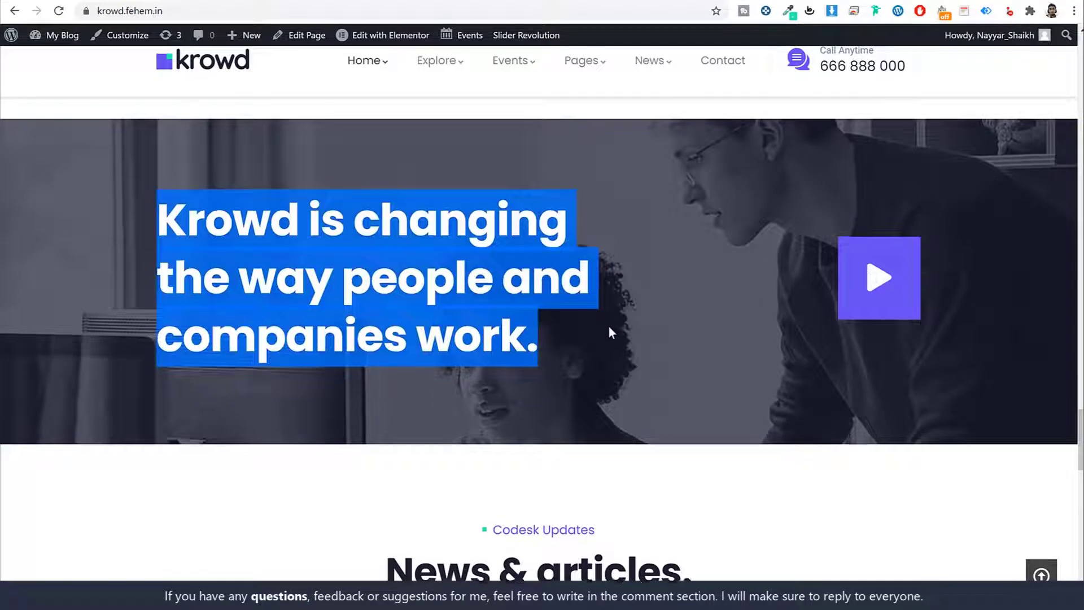
{"action": "left_click", "coordinate": [607, 319]}
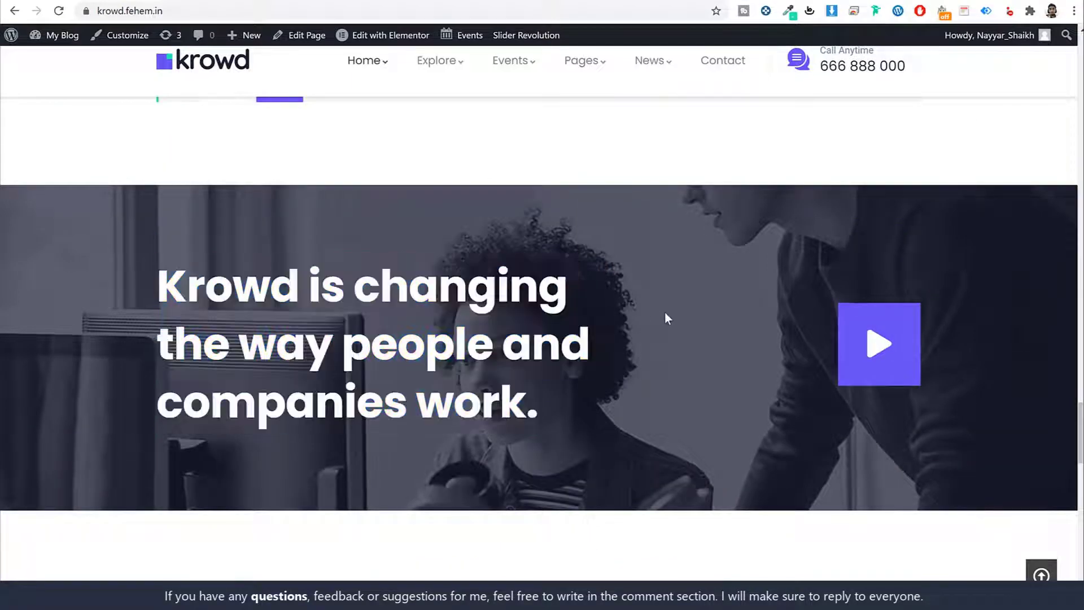
{"action": "left_click", "coordinate": [862, 354]}
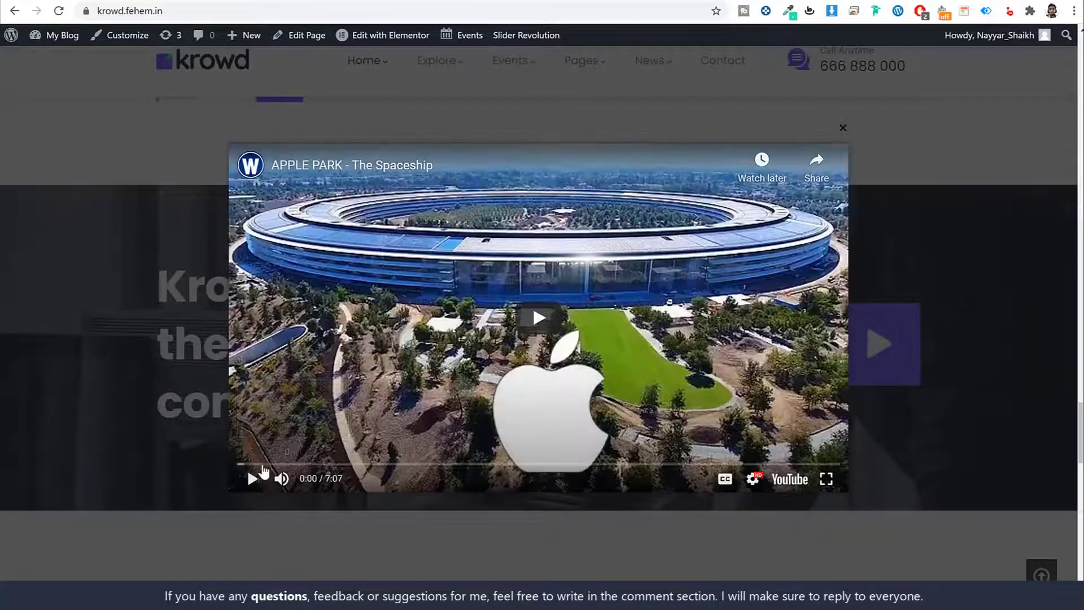
{"action": "left_click", "coordinate": [252, 478]}
{"action": "left_click", "coordinate": [254, 480]}
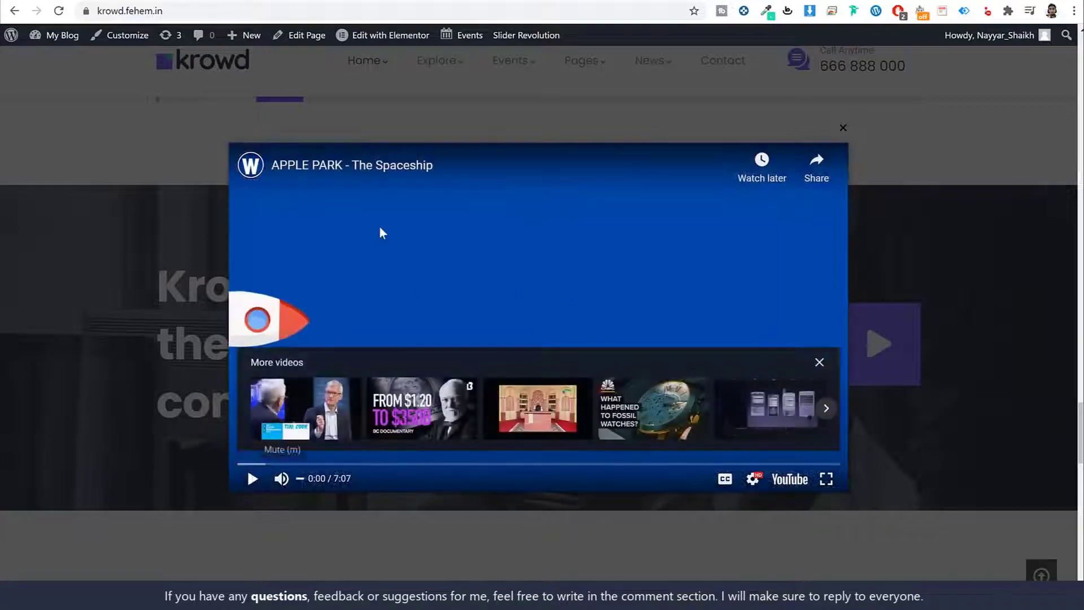
{"action": "left_click", "coordinate": [839, 127]}
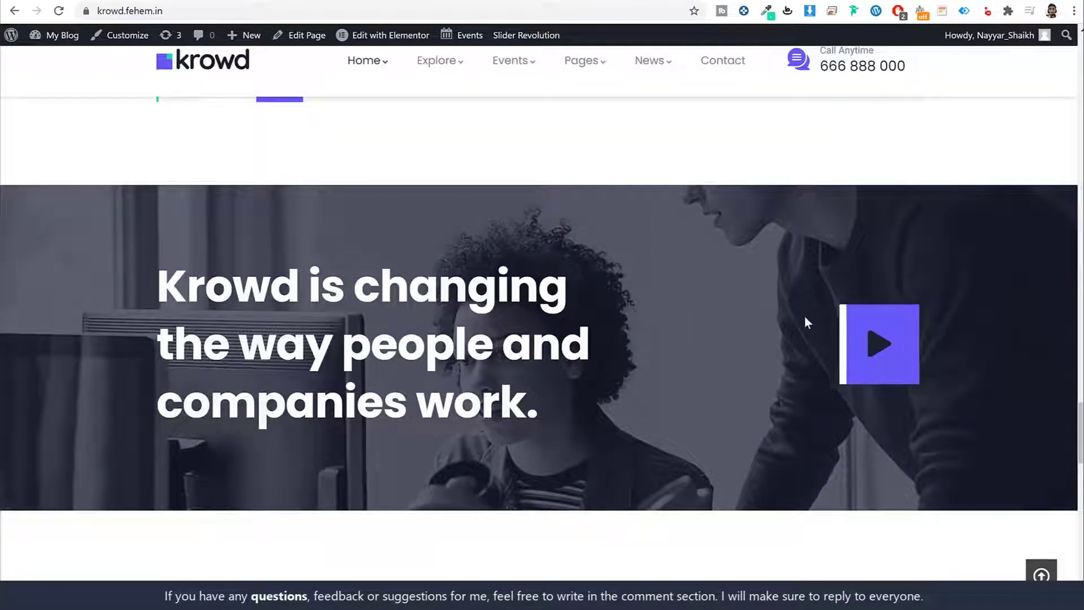
Scroll through the news and guide subscription sections to the footer, then jump back to top.
{"action": "scroll", "coordinate": [804, 315], "scroll_direction": "down", "scroll_amount": 7}
{"action": "scroll", "coordinate": [804, 316], "scroll_direction": "down", "scroll_amount": 1}
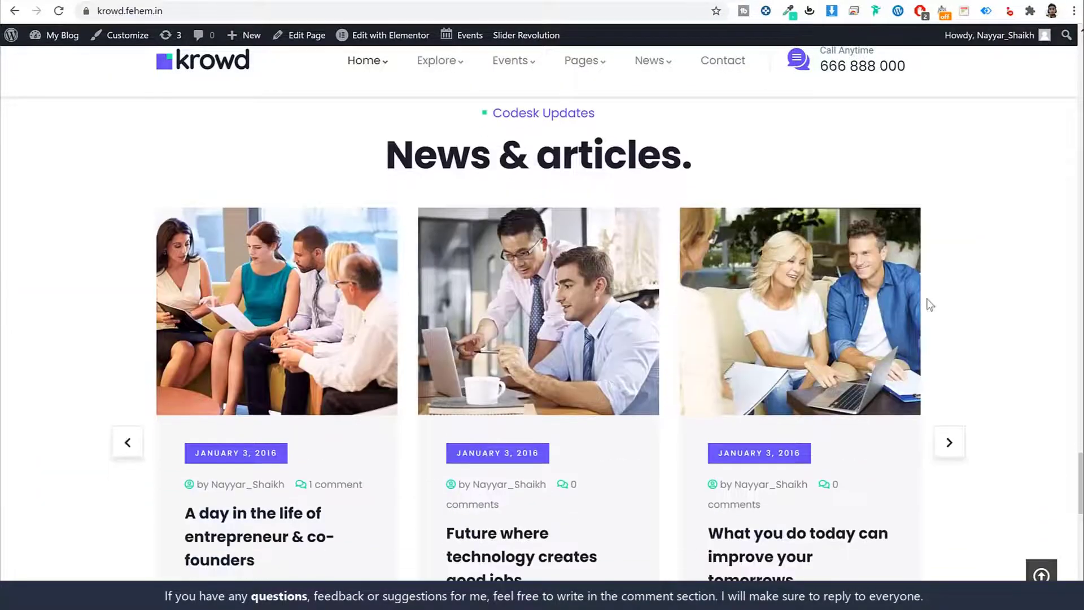
{"action": "scroll", "coordinate": [927, 302], "scroll_direction": "down", "scroll_amount": 1}
{"action": "scroll", "coordinate": [941, 303], "scroll_direction": "down", "scroll_amount": 1}
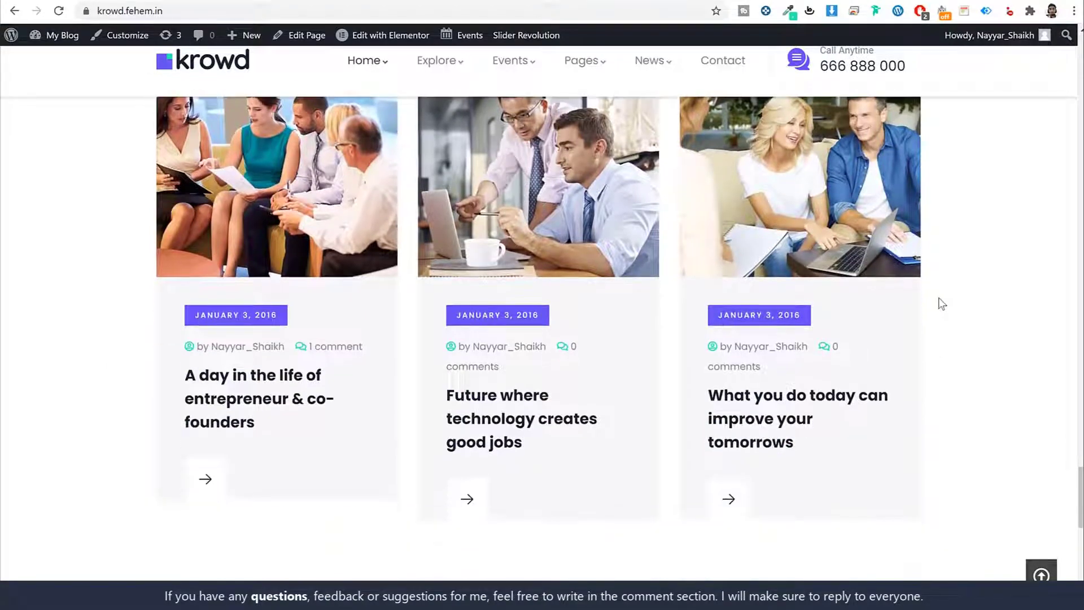
{"action": "scroll", "coordinate": [940, 303], "scroll_direction": "up", "scroll_amount": 3}
{"action": "scroll", "coordinate": [941, 303], "scroll_direction": "down", "scroll_amount": 3}
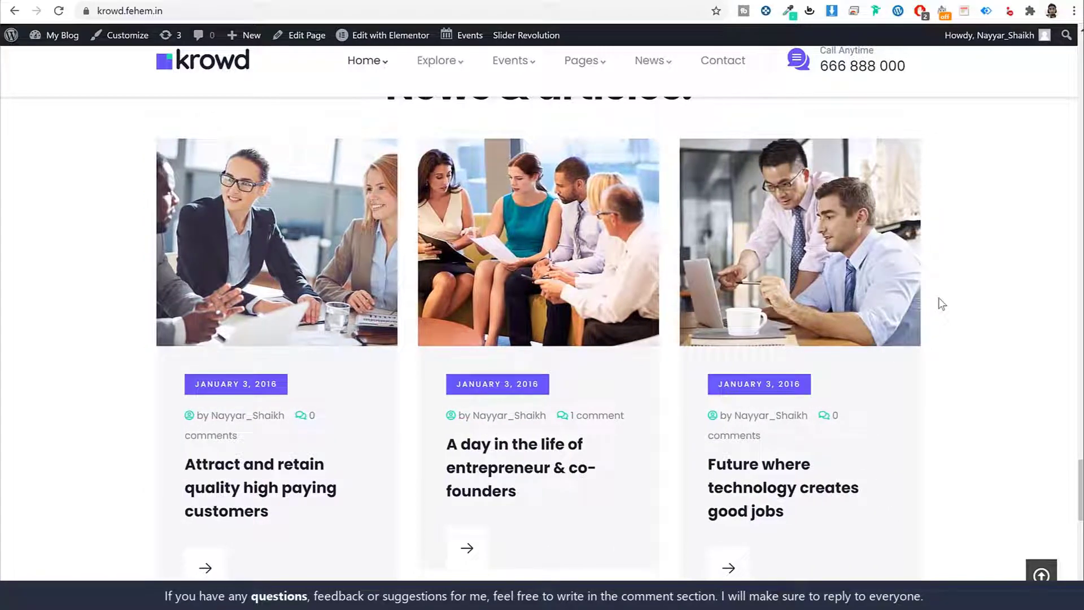
{"action": "scroll", "coordinate": [941, 304], "scroll_direction": "down", "scroll_amount": 10}
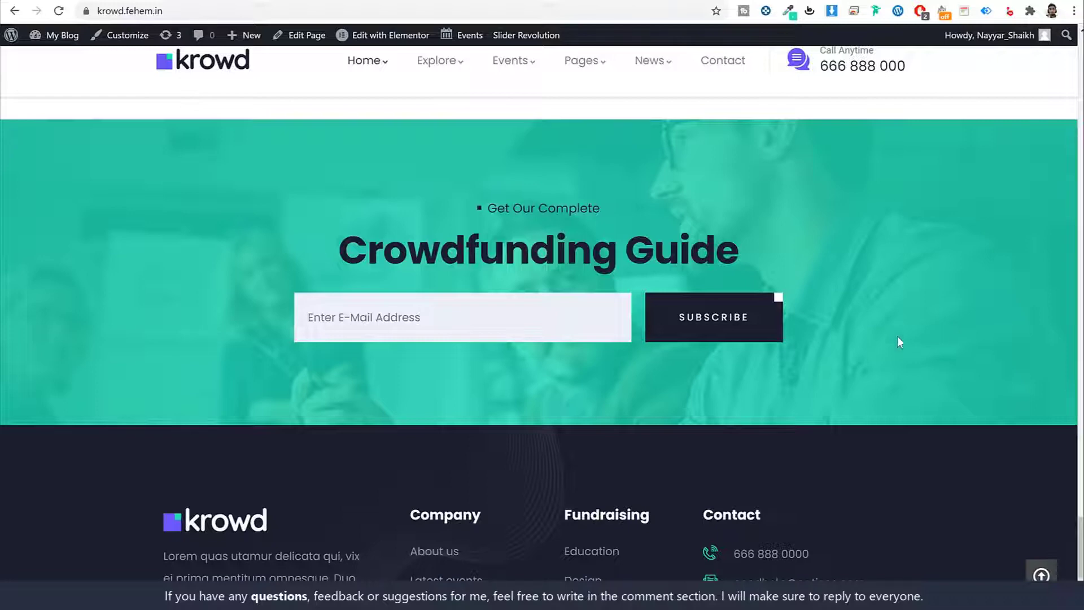
{"action": "left_click", "coordinate": [420, 320]}
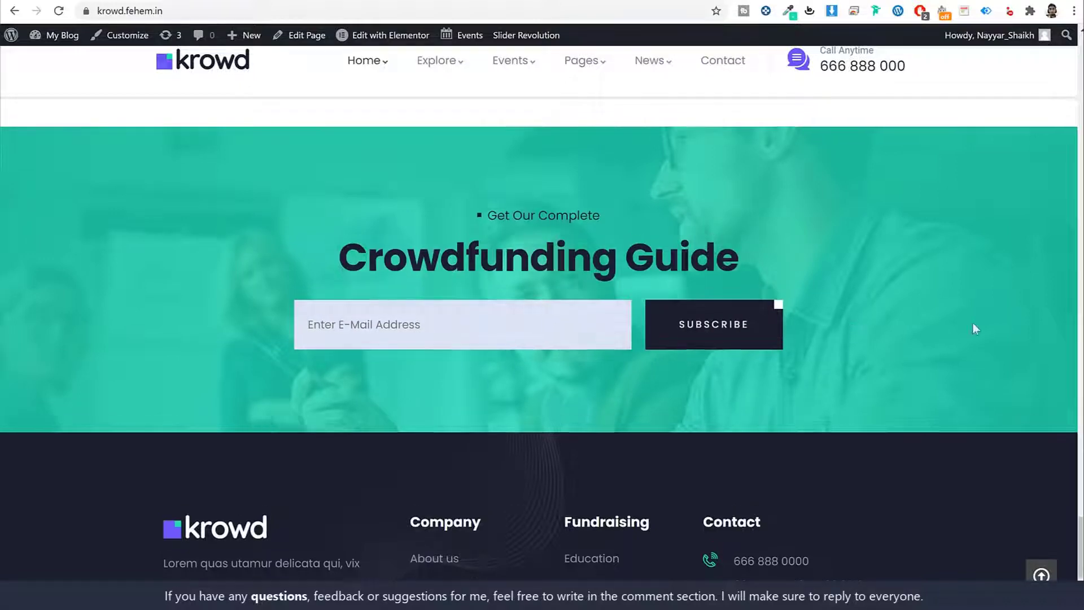
{"action": "scroll", "coordinate": [973, 328], "scroll_direction": "down", "scroll_amount": 3}
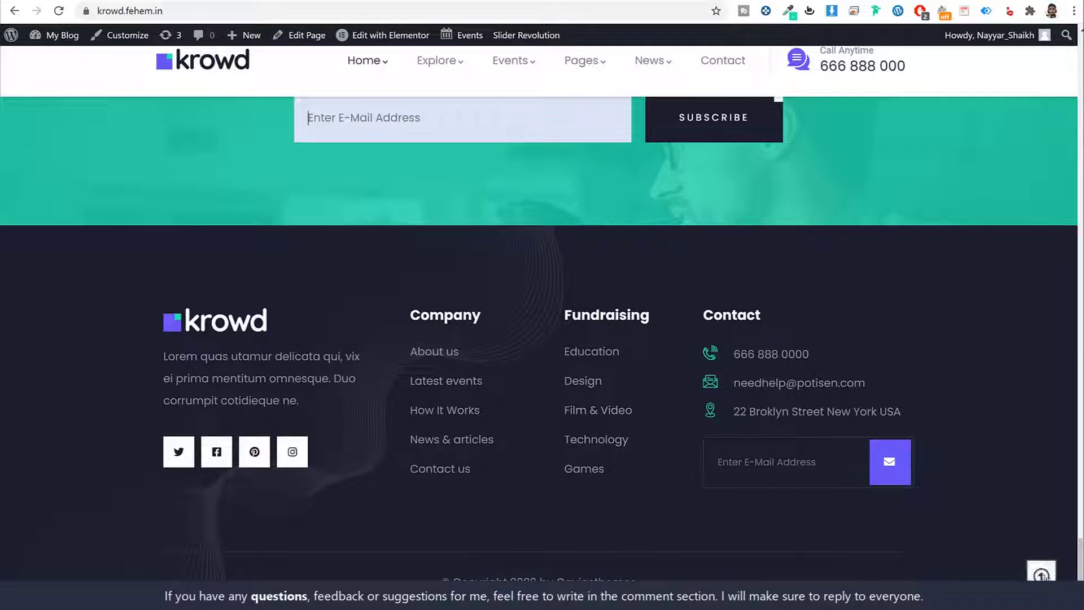
{"action": "left_click", "coordinate": [1053, 573]}
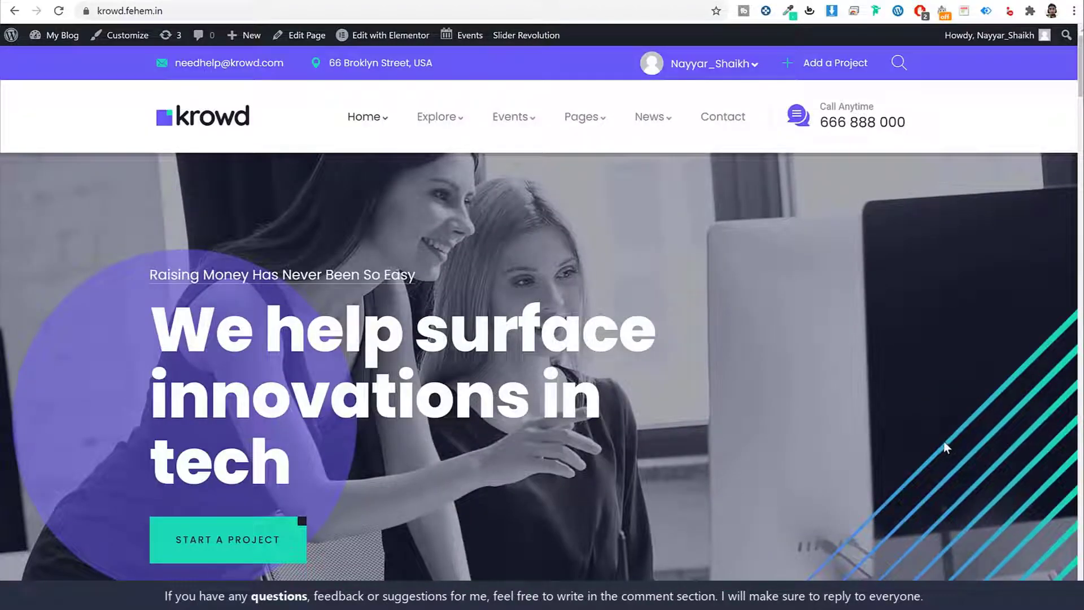
Open the British Wildlife Illustrated Gift Wrap project page from the featured projects.
{"action": "scroll", "coordinate": [894, 443], "scroll_direction": "down", "scroll_amount": 15}
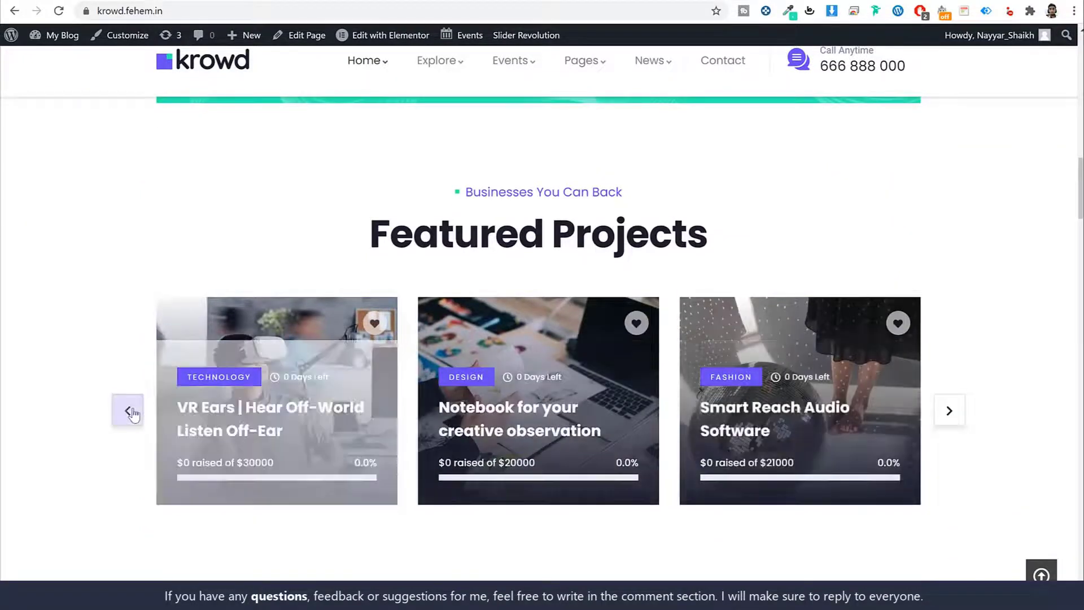
{"action": "left_click", "coordinate": [130, 412]}
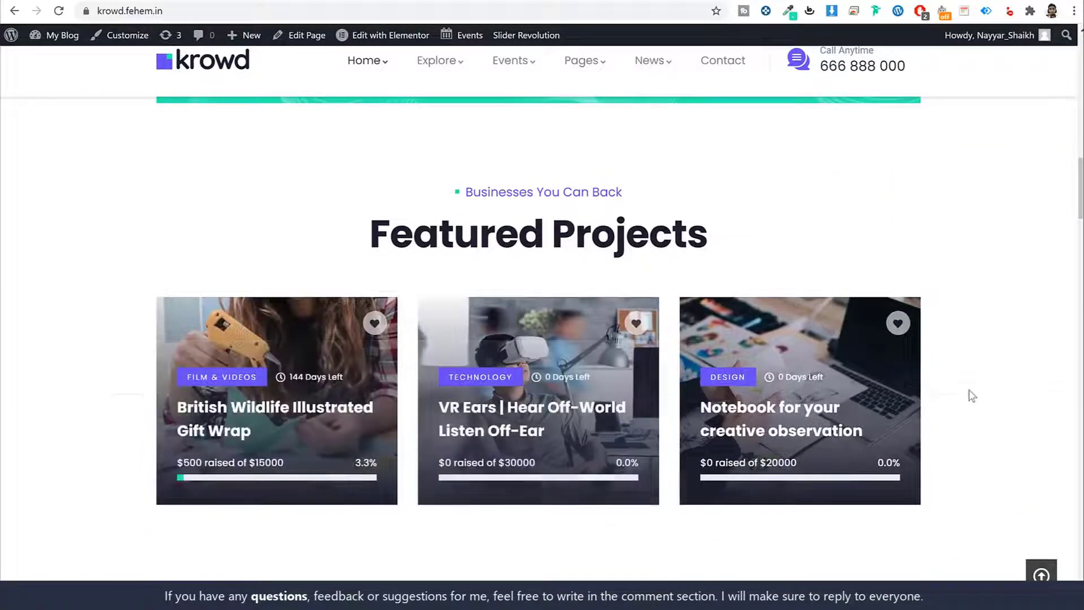
{"action": "left_click", "coordinate": [237, 409]}
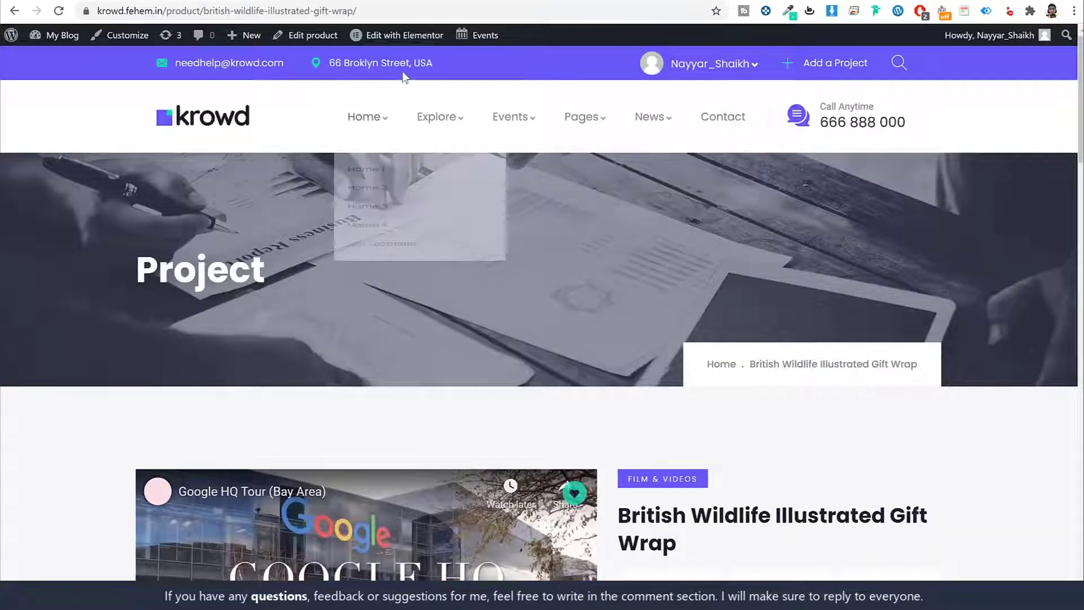
{"action": "double_click", "coordinate": [234, 269]}
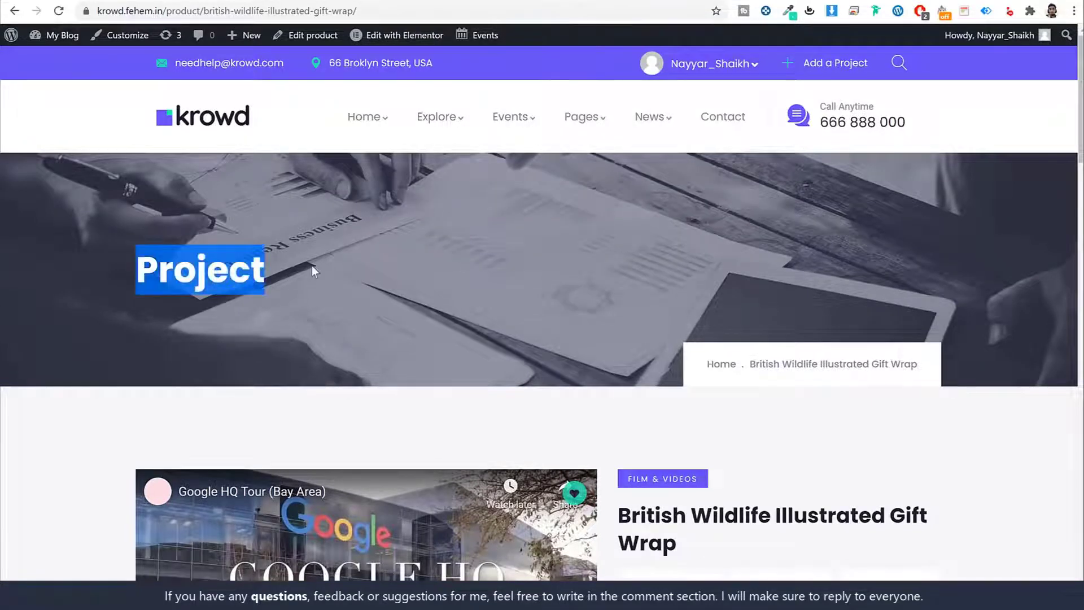
{"action": "left_click", "coordinate": [311, 265]}
{"action": "left_click_drag", "start_coordinate": [305, 269], "coordinate": [129, 257]}
{"action": "left_click", "coordinate": [136, 264]}
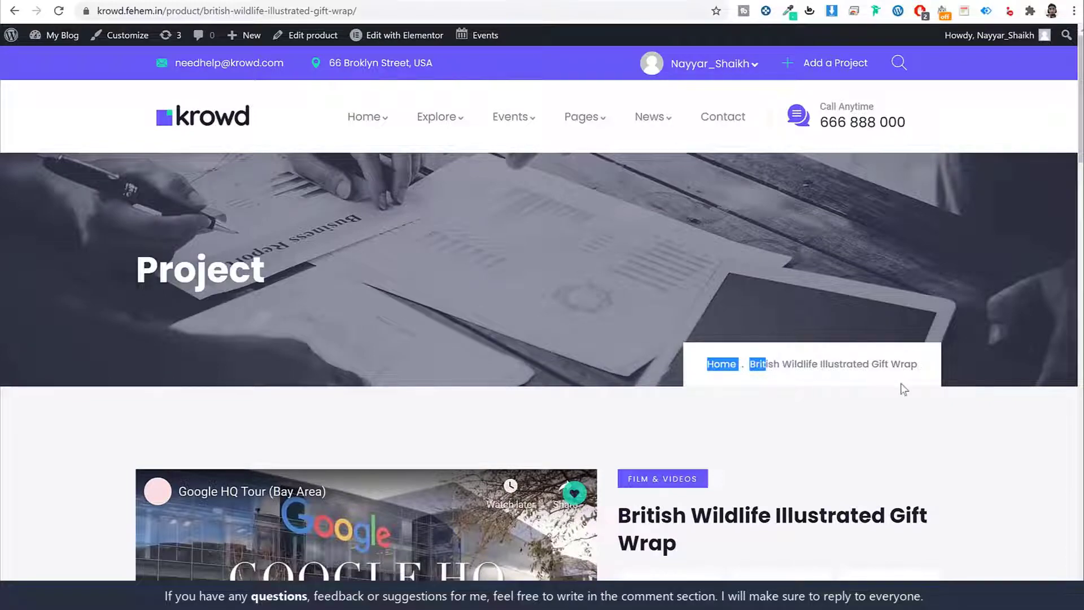
Scroll through and highlight the project's Short Story text.
{"action": "scroll", "coordinate": [903, 387], "scroll_direction": "down", "scroll_amount": 5}
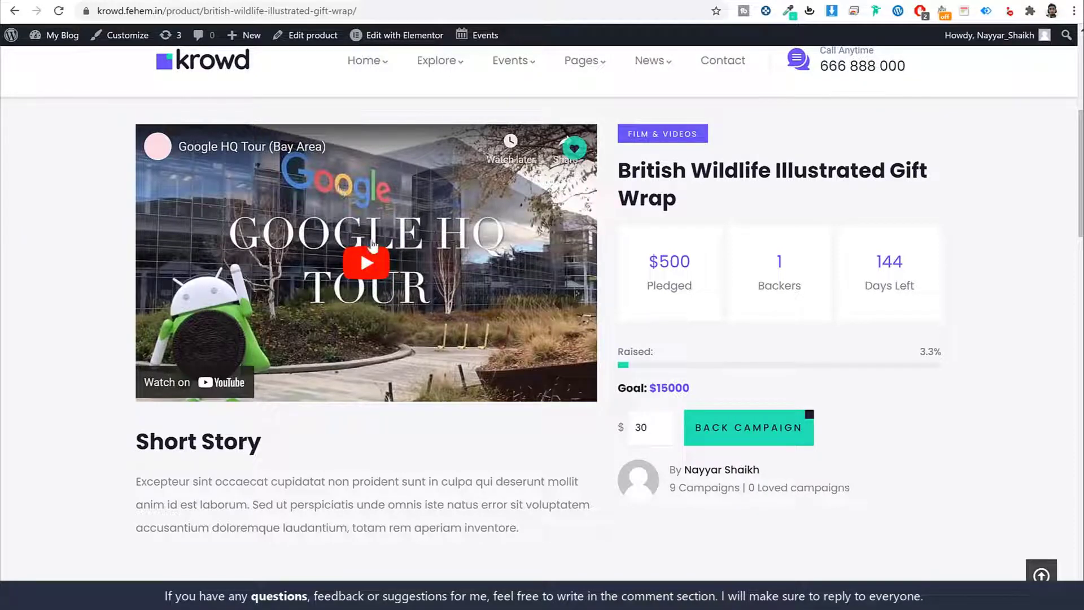
{"action": "scroll", "coordinate": [416, 354], "scroll_direction": "down", "scroll_amount": 1}
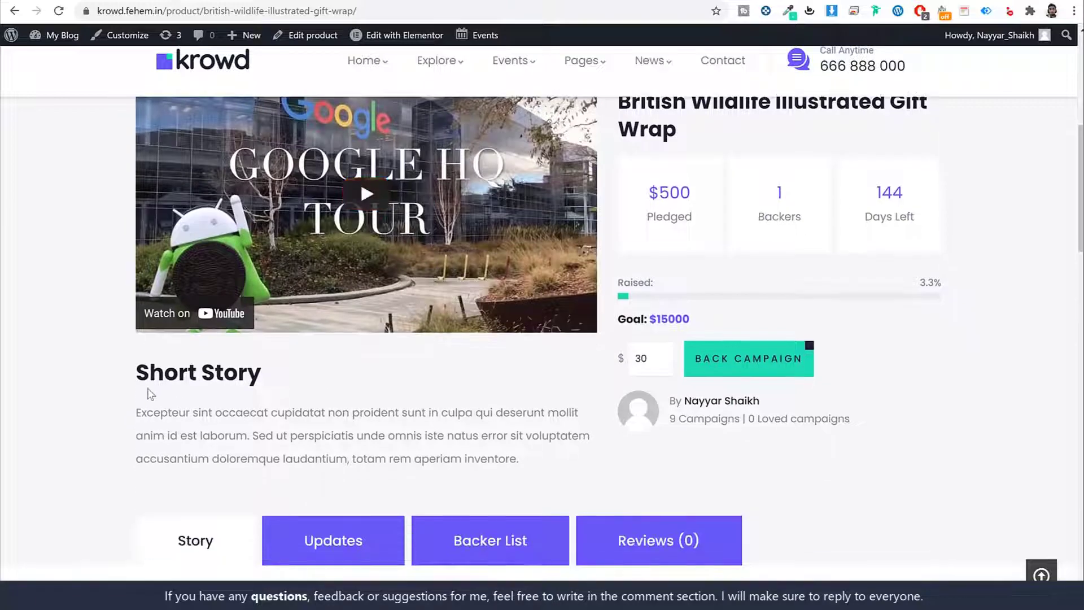
{"action": "left_click_drag", "start_coordinate": [135, 373], "coordinate": [316, 411]}
{"action": "left_click", "coordinate": [431, 456]}
{"action": "scroll", "coordinate": [474, 440], "scroll_direction": "up", "scroll_amount": 1}
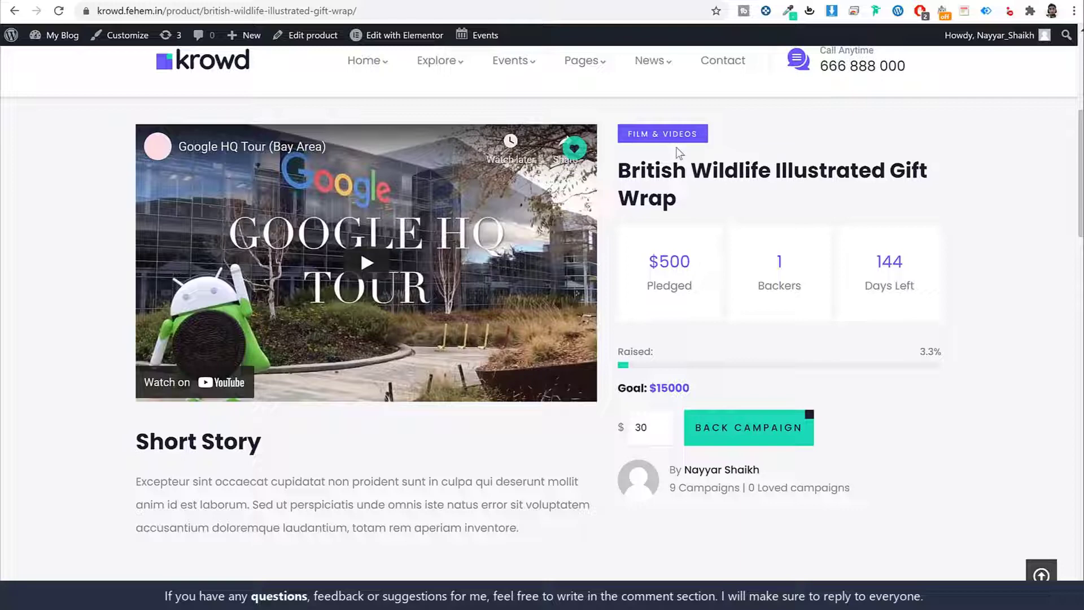
Highlight the title, $500 Pledged, Backers, 144 Days Left and $15000 goal figures.
{"action": "triple_click", "coordinate": [698, 197]}
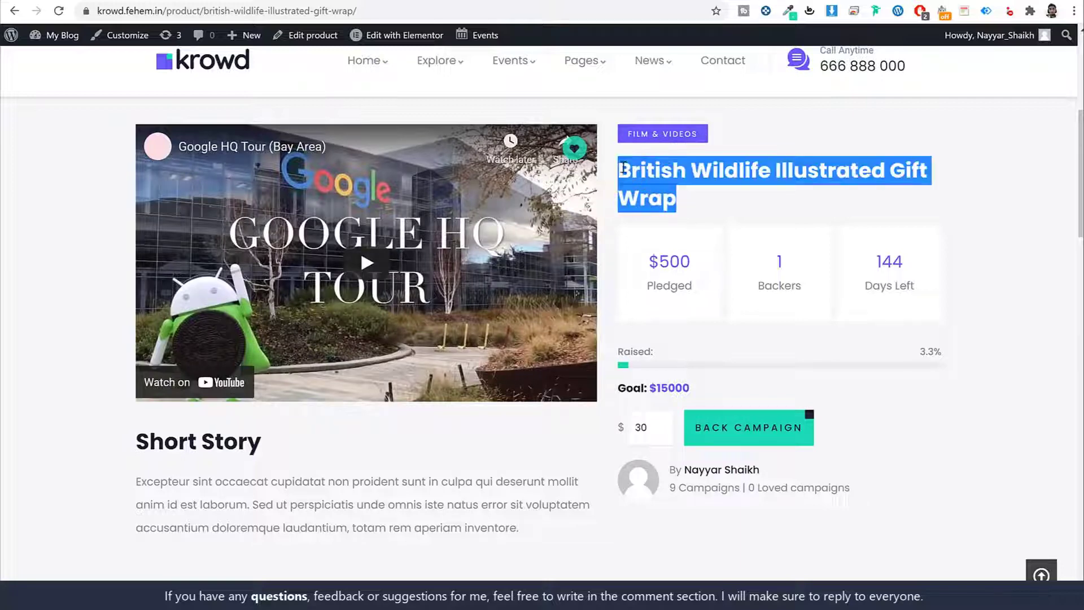
{"action": "left_click", "coordinate": [694, 228]}
{"action": "triple_click", "coordinate": [692, 282]}
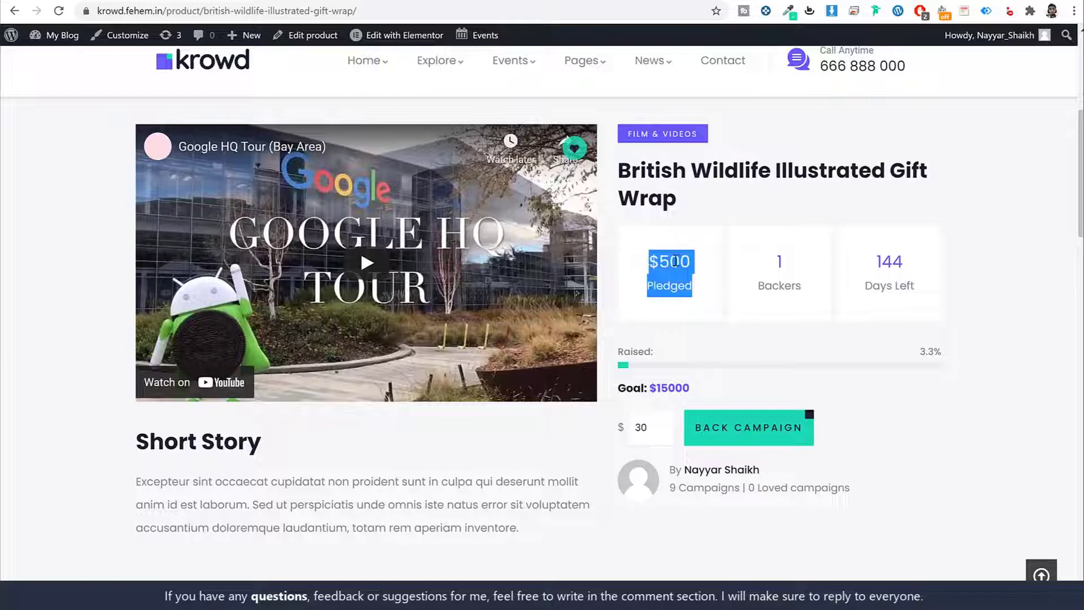
{"action": "left_click", "coordinate": [694, 285]}
{"action": "left_click_drag", "start_coordinate": [698, 288], "coordinate": [643, 257]}
{"action": "left_click_drag", "start_coordinate": [802, 286], "coordinate": [772, 255]}
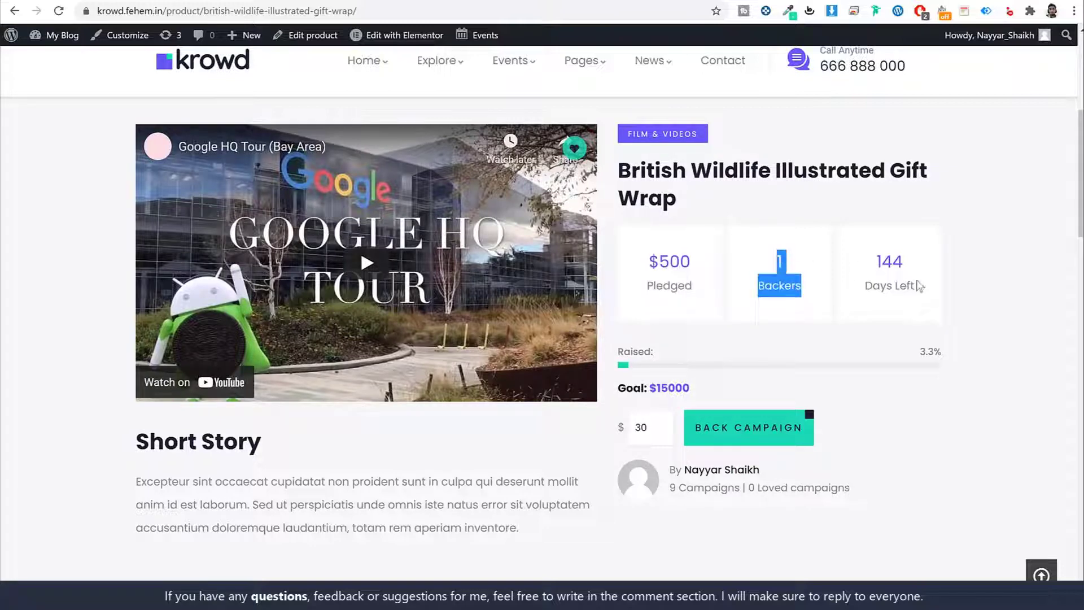
{"action": "left_click_drag", "start_coordinate": [921, 287], "coordinate": [864, 256]}
{"action": "left_click", "coordinate": [996, 256]}
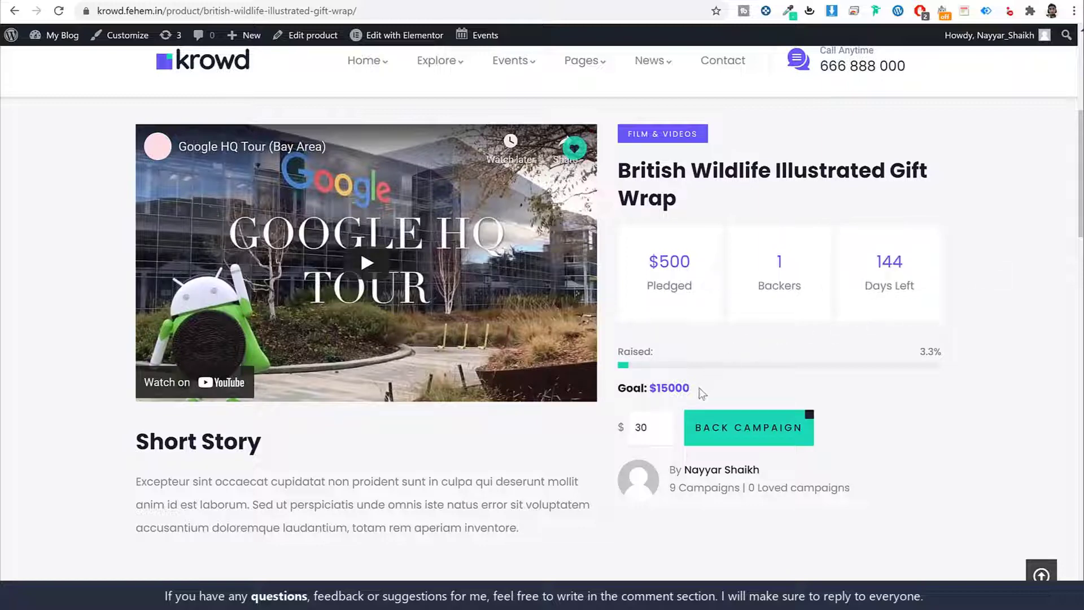
{"action": "left_click_drag", "start_coordinate": [699, 388], "coordinate": [649, 387]}
{"action": "left_click", "coordinate": [728, 382]}
{"action": "left_click_drag", "start_coordinate": [699, 260], "coordinate": [658, 261]}
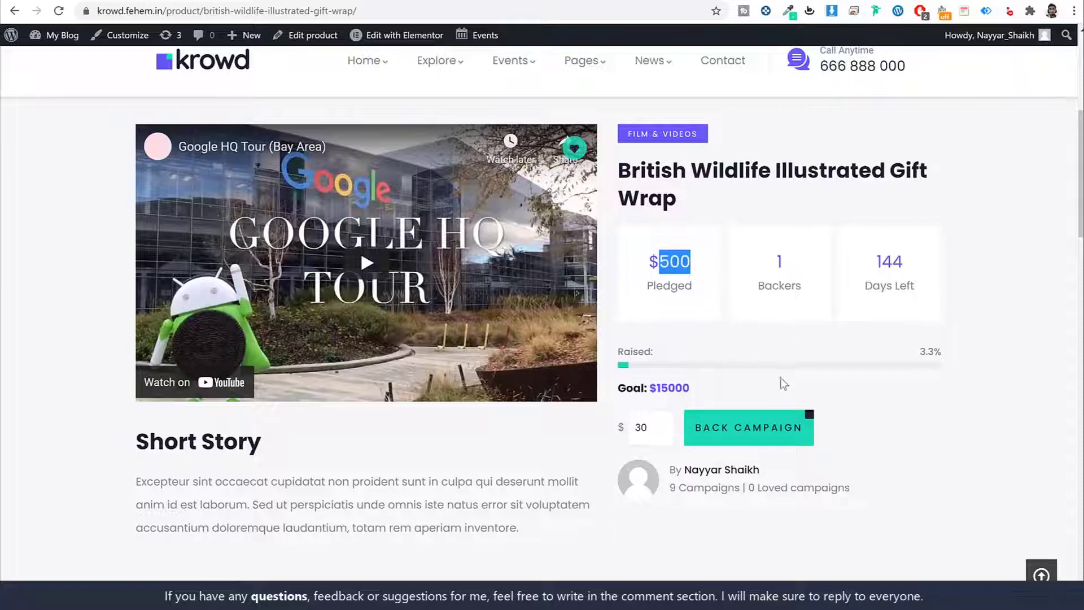
Replace the 30 in the pledge amount box with 100.
{"action": "scroll", "coordinate": [909, 390], "scroll_direction": "down", "scroll_amount": 1}
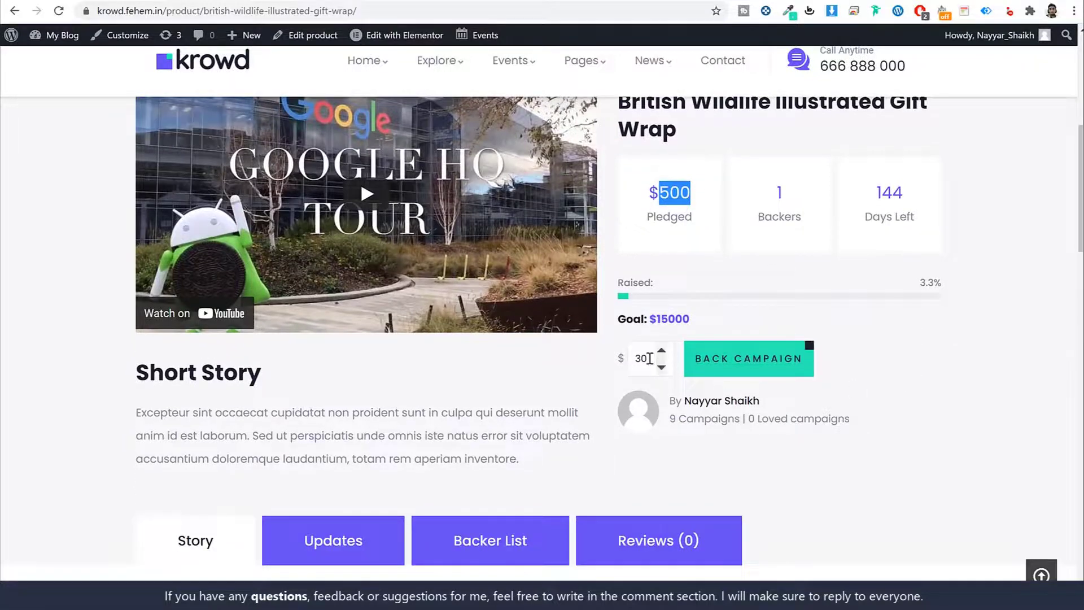
{"action": "left_click_drag", "start_coordinate": [648, 358], "coordinate": [620, 357]}
{"action": "type", "text": "100"}
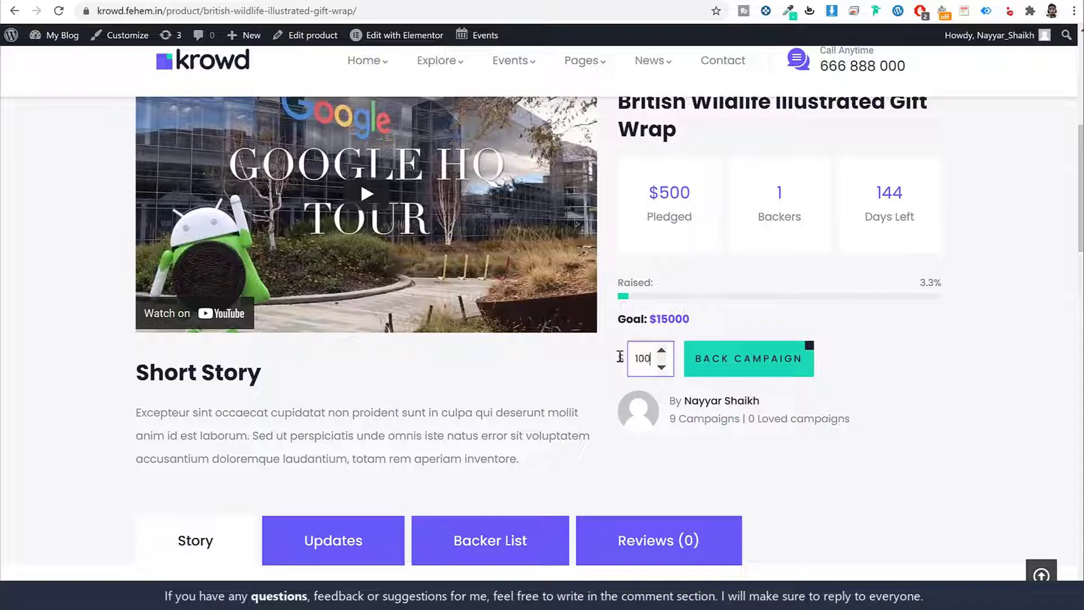
{"action": "left_click", "coordinate": [735, 369]}
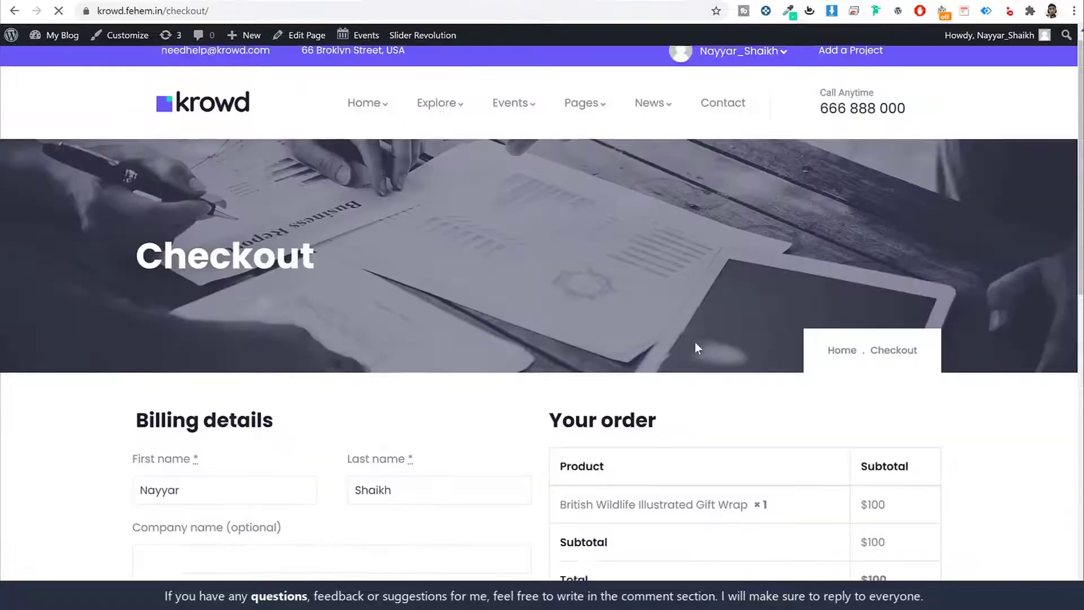
{"action": "scroll", "coordinate": [694, 346], "scroll_direction": "down", "scroll_amount": 8}
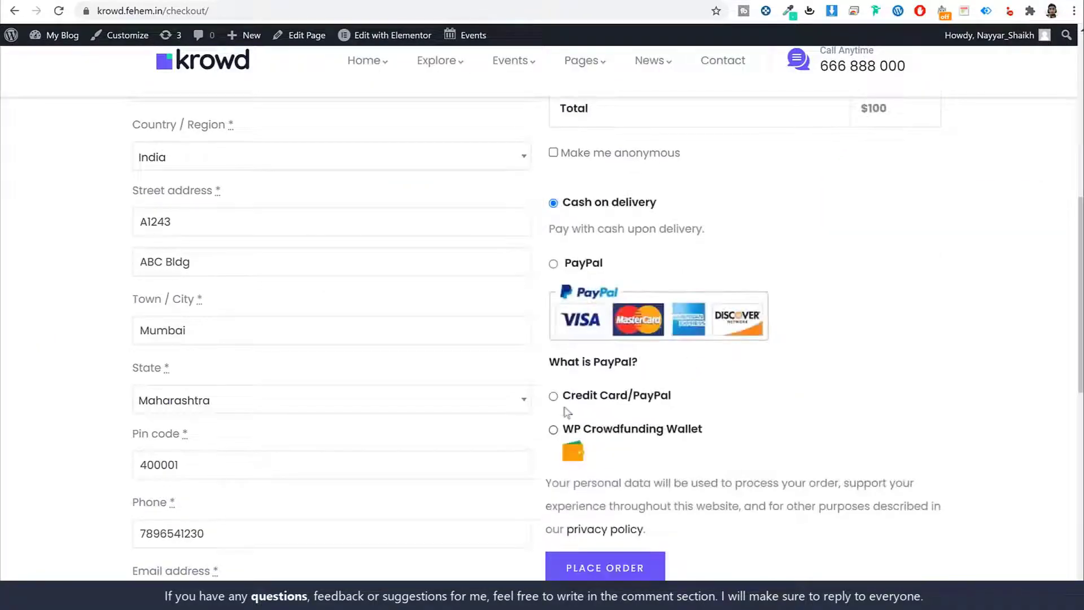
{"action": "left_click", "coordinate": [553, 263]}
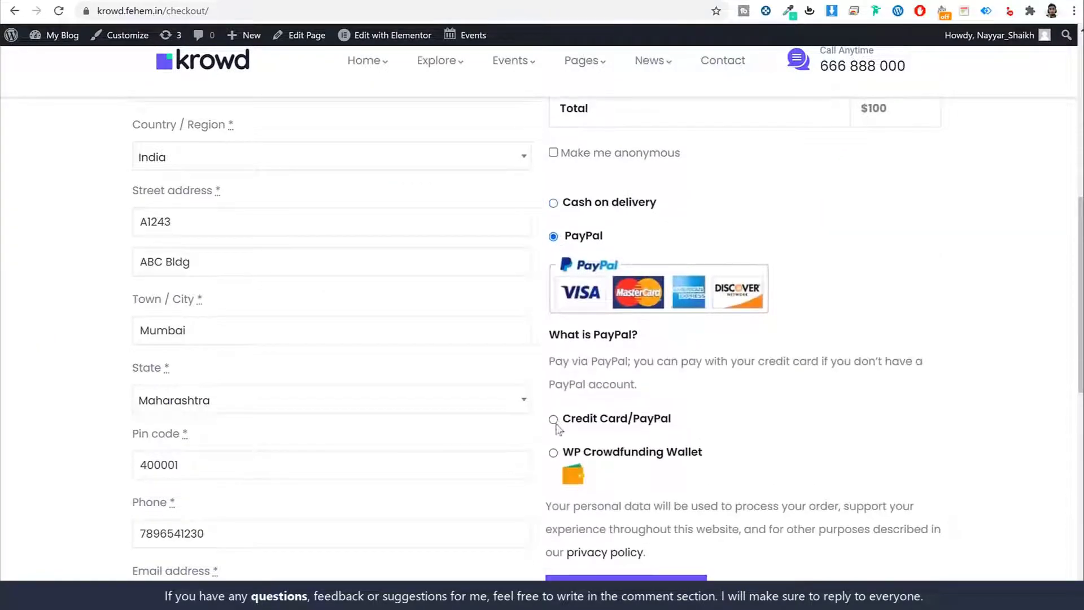
{"action": "left_click", "coordinate": [554, 419]}
{"action": "scroll", "coordinate": [556, 427], "scroll_direction": "down", "scroll_amount": 5}
{"action": "left_click", "coordinate": [554, 307]}
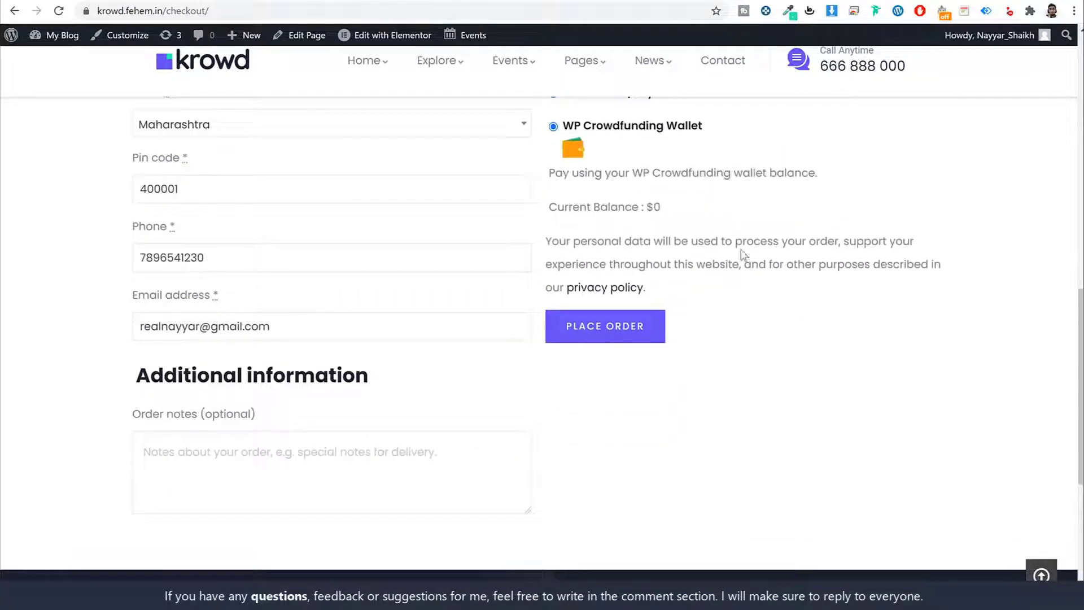
{"action": "scroll", "coordinate": [755, 244], "scroll_direction": "up", "scroll_amount": 10}
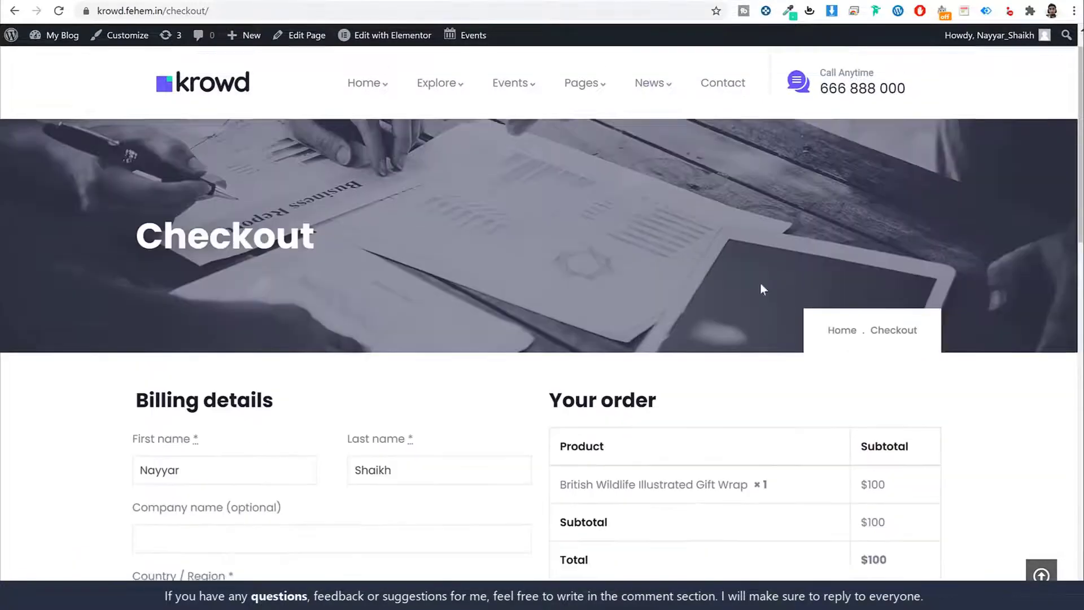
{"action": "scroll", "coordinate": [759, 289], "scroll_direction": "up", "scroll_amount": 1}
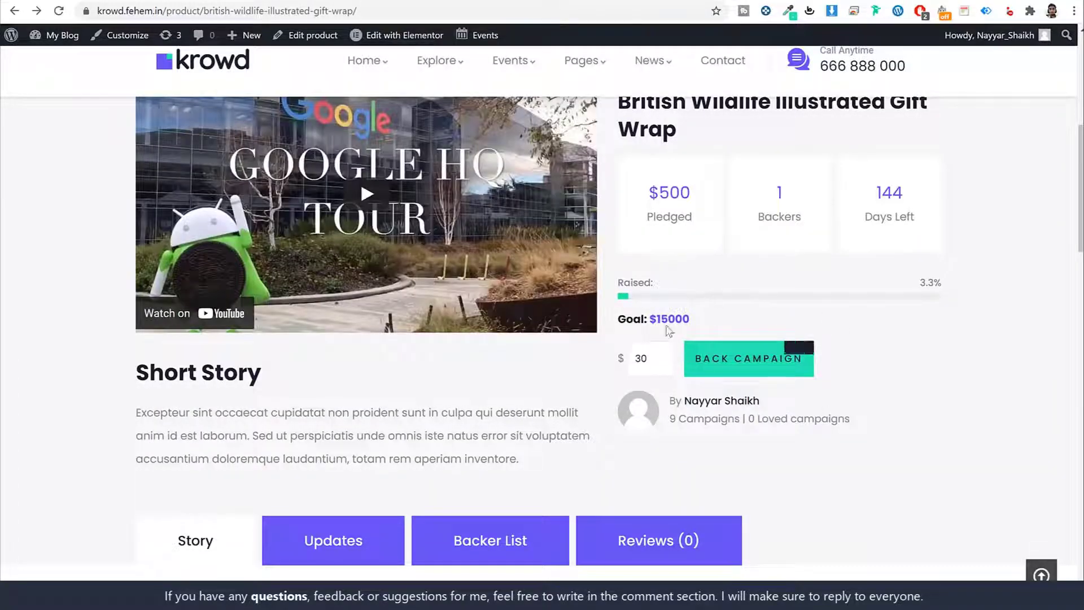
{"action": "scroll", "coordinate": [735, 367], "scroll_direction": "down", "scroll_amount": 5}
{"action": "scroll", "coordinate": [737, 368], "scroll_direction": "down", "scroll_amount": 2}
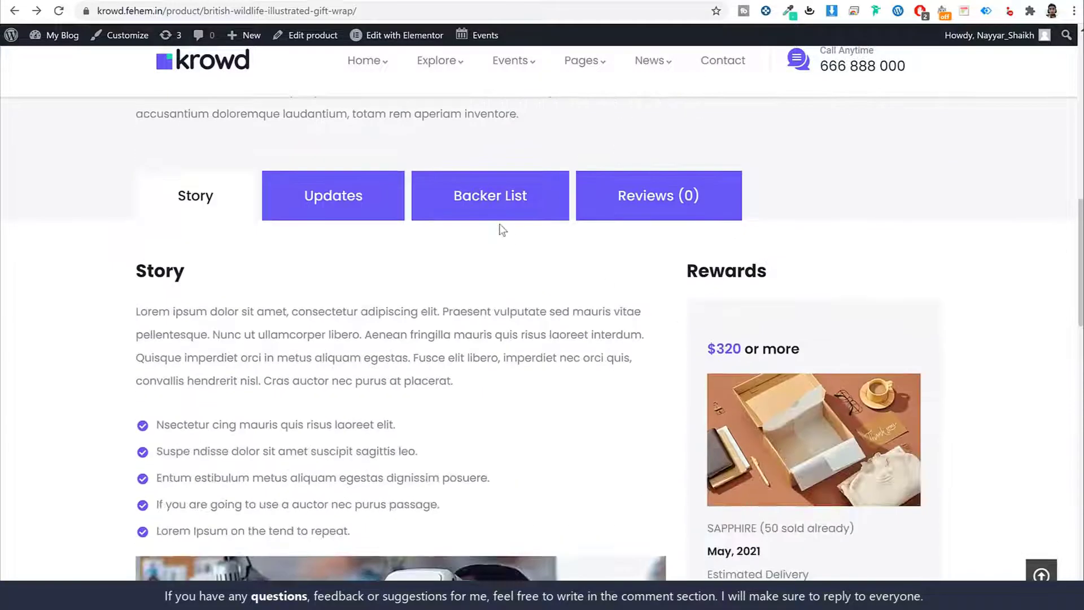
{"action": "left_click", "coordinate": [508, 206]}
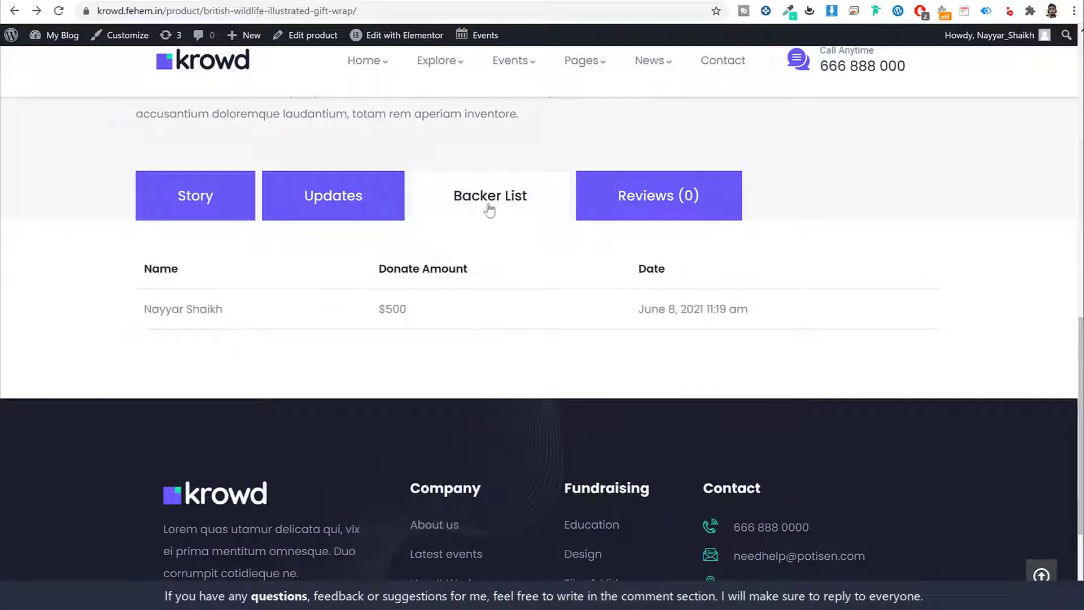
{"action": "left_click_drag", "start_coordinate": [227, 317], "coordinate": [118, 308]}
{"action": "left_click_drag", "start_coordinate": [422, 310], "coordinate": [370, 315]}
{"action": "left_click_drag", "start_coordinate": [747, 311], "coordinate": [635, 312]}
{"action": "left_click", "coordinate": [638, 317]}
{"action": "left_click_drag", "start_coordinate": [236, 319], "coordinate": [142, 309]}
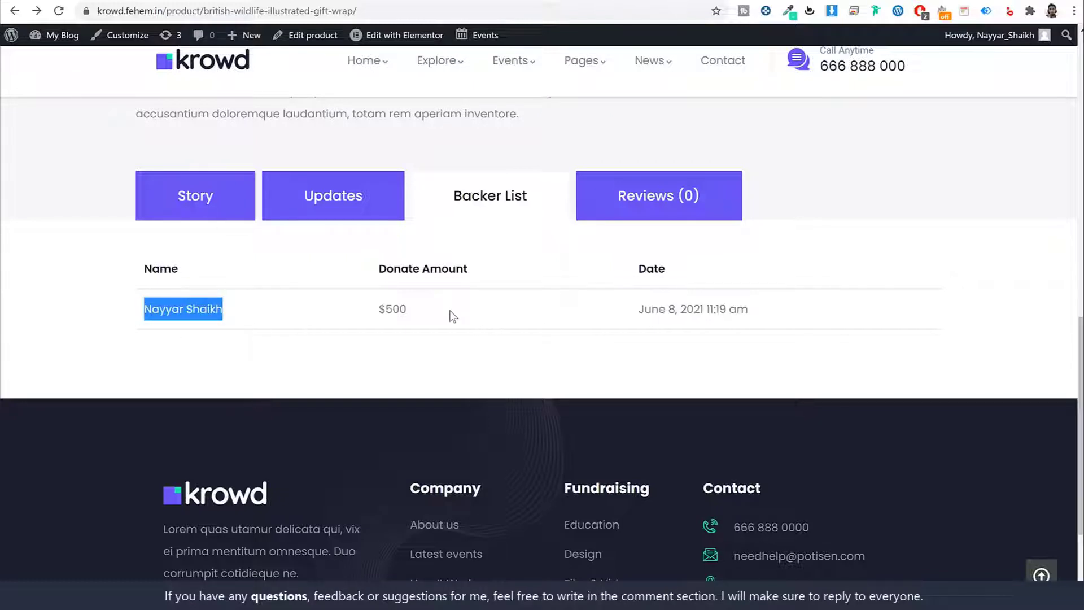
{"action": "left_click", "coordinate": [193, 210]}
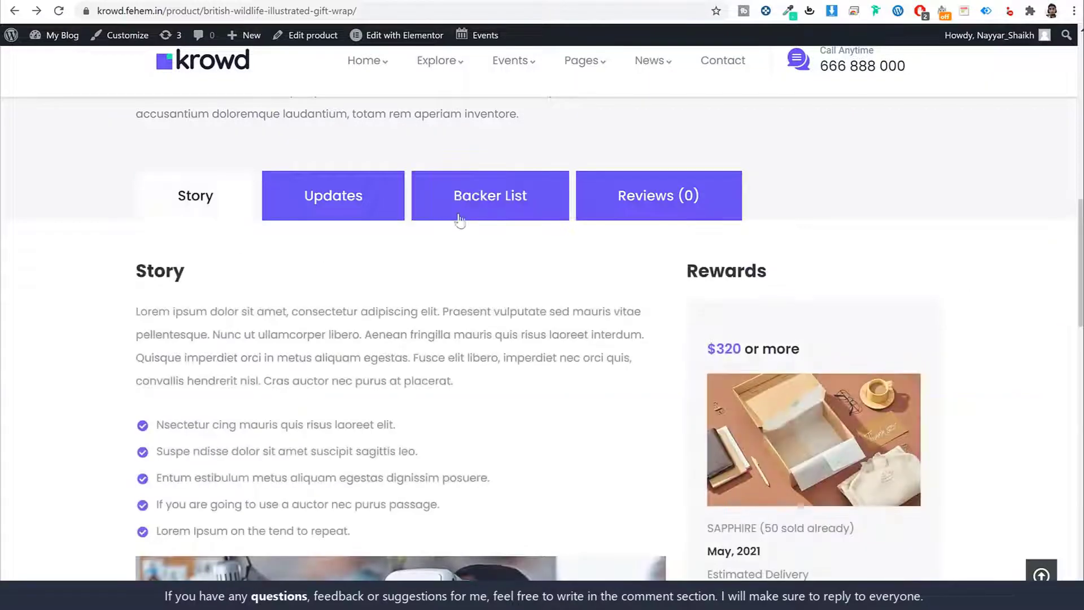
{"action": "scroll", "coordinate": [607, 304], "scroll_direction": "down", "scroll_amount": 1}
{"action": "scroll", "coordinate": [605, 311], "scroll_direction": "down", "scroll_amount": 6}
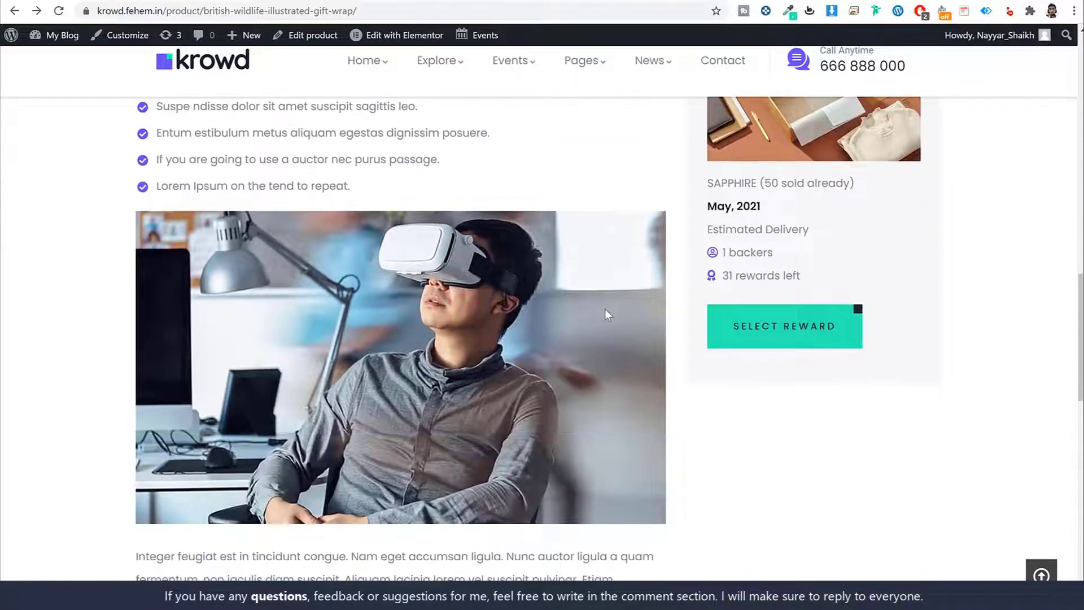
{"action": "scroll", "coordinate": [604, 310], "scroll_direction": "up", "scroll_amount": 6}
{"action": "scroll", "coordinate": [607, 313], "scroll_direction": "down", "scroll_amount": 1}
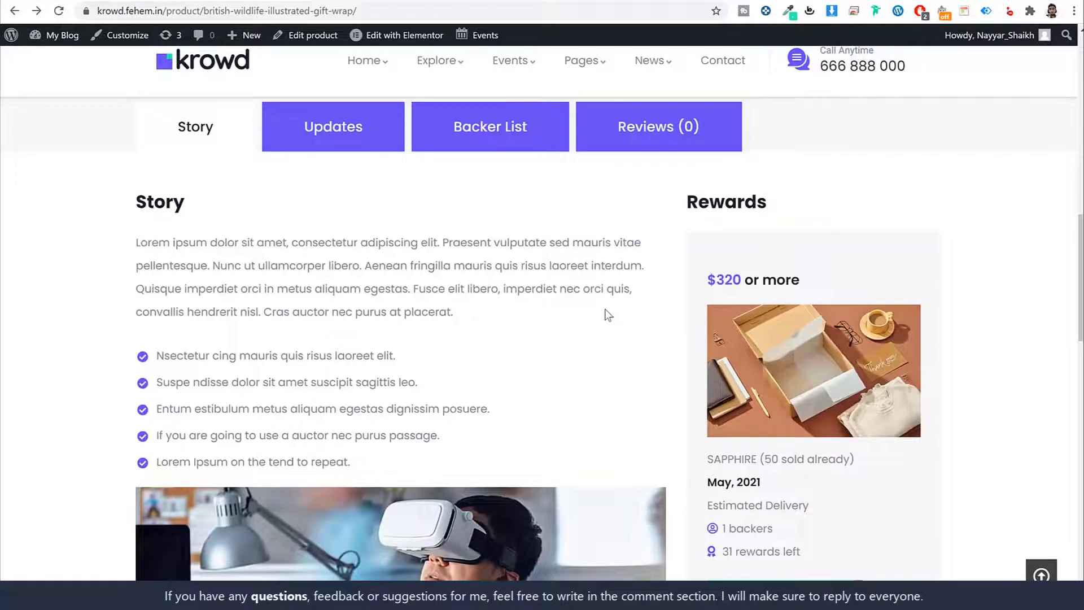
{"action": "scroll", "coordinate": [606, 314], "scroll_direction": "up", "scroll_amount": 6}
{"action": "scroll", "coordinate": [606, 314], "scroll_direction": "down", "scroll_amount": 7}
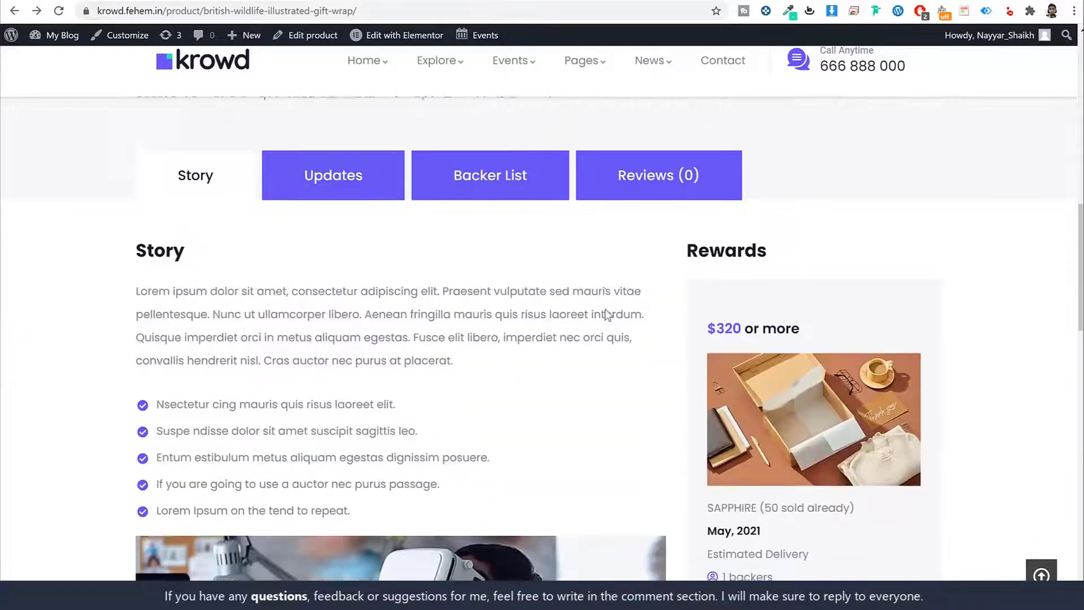
{"action": "scroll", "coordinate": [367, 327], "scroll_direction": "down", "scroll_amount": 10}
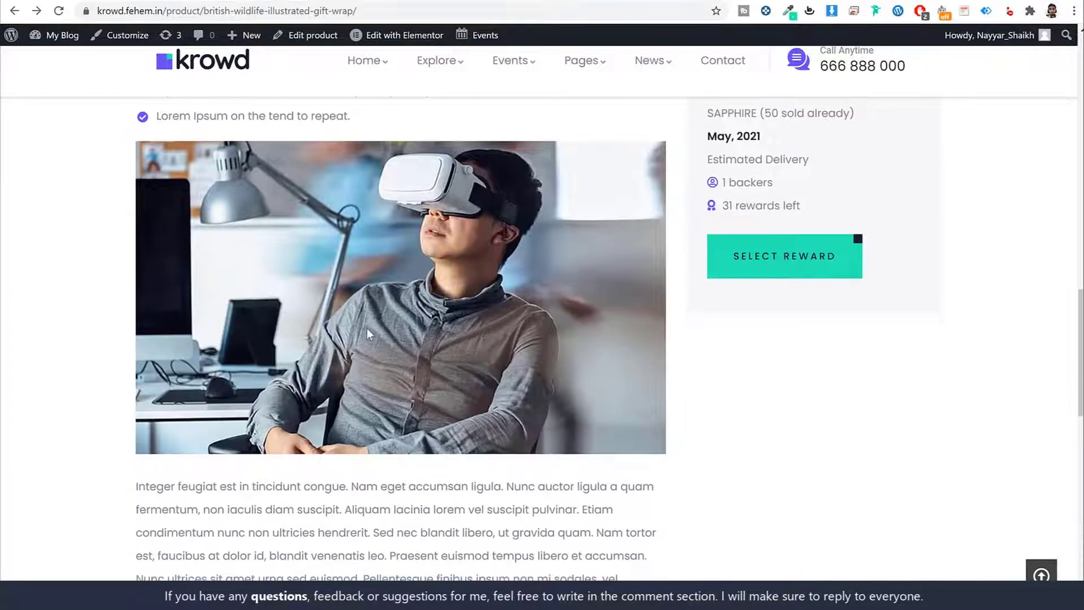
{"action": "scroll", "coordinate": [372, 327], "scroll_direction": "up", "scroll_amount": 12}
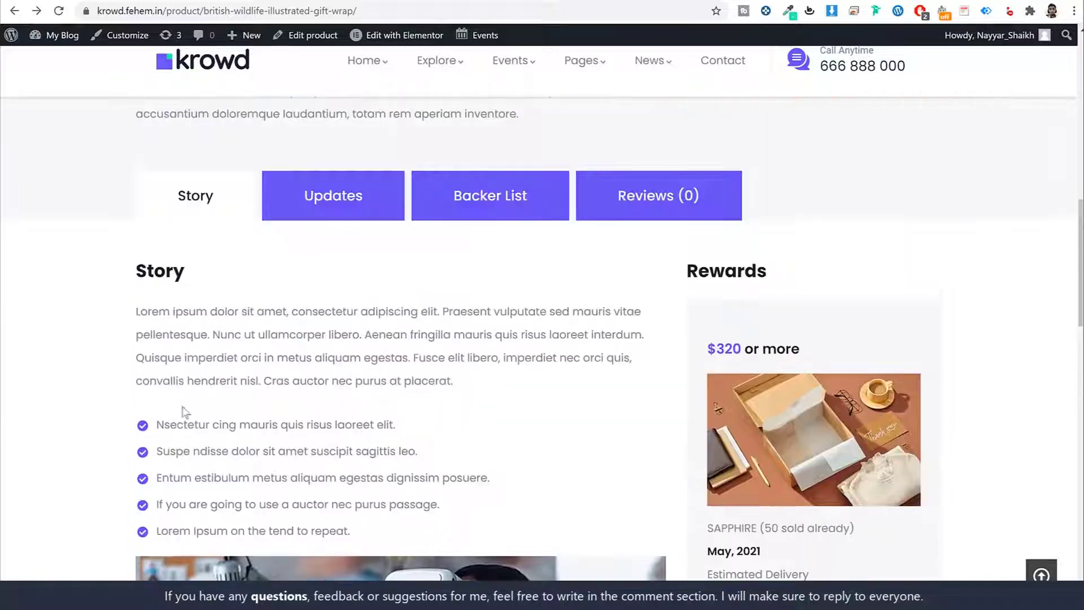
{"action": "scroll", "coordinate": [425, 358], "scroll_direction": "down", "scroll_amount": 4}
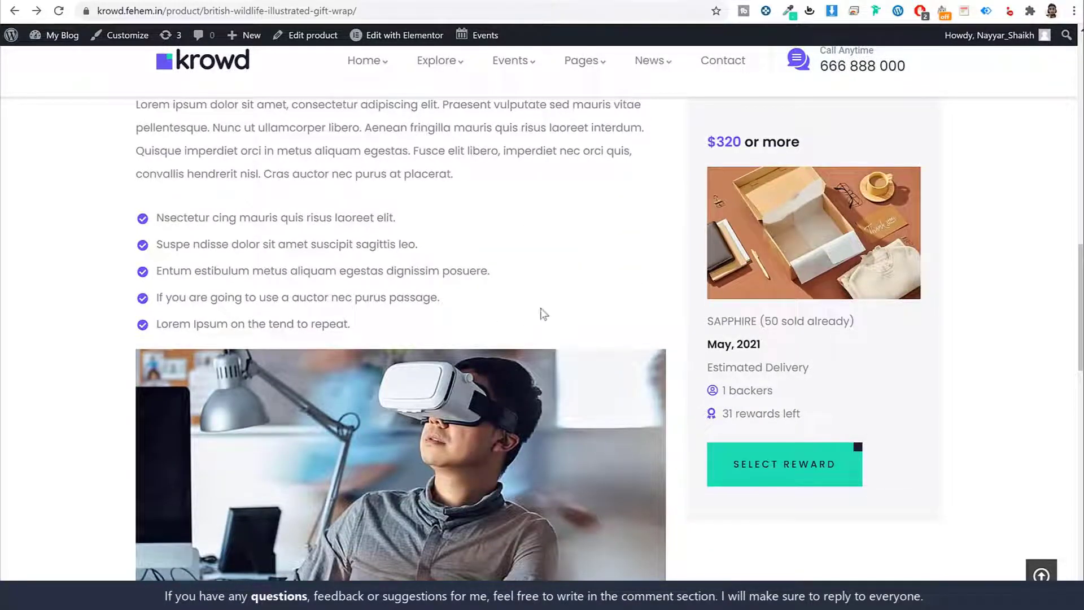
{"action": "scroll", "coordinate": [756, 311], "scroll_direction": "up", "scroll_amount": 4}
{"action": "scroll", "coordinate": [801, 308], "scroll_direction": "down", "scroll_amount": 3}
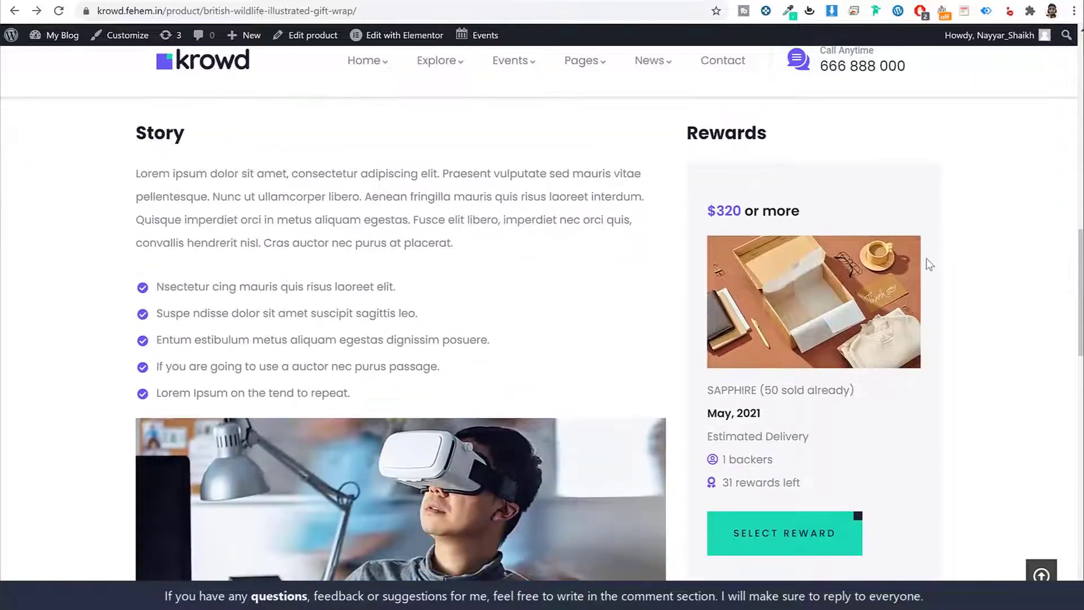
{"action": "scroll", "coordinate": [875, 225], "scroll_direction": "down", "scroll_amount": 1}
{"action": "scroll", "coordinate": [862, 179], "scroll_direction": "up", "scroll_amount": 1}
{"action": "left_click_drag", "start_coordinate": [741, 208], "coordinate": [706, 210]}
{"action": "left_click", "coordinate": [811, 214]}
{"action": "triple_click", "coordinate": [750, 209]}
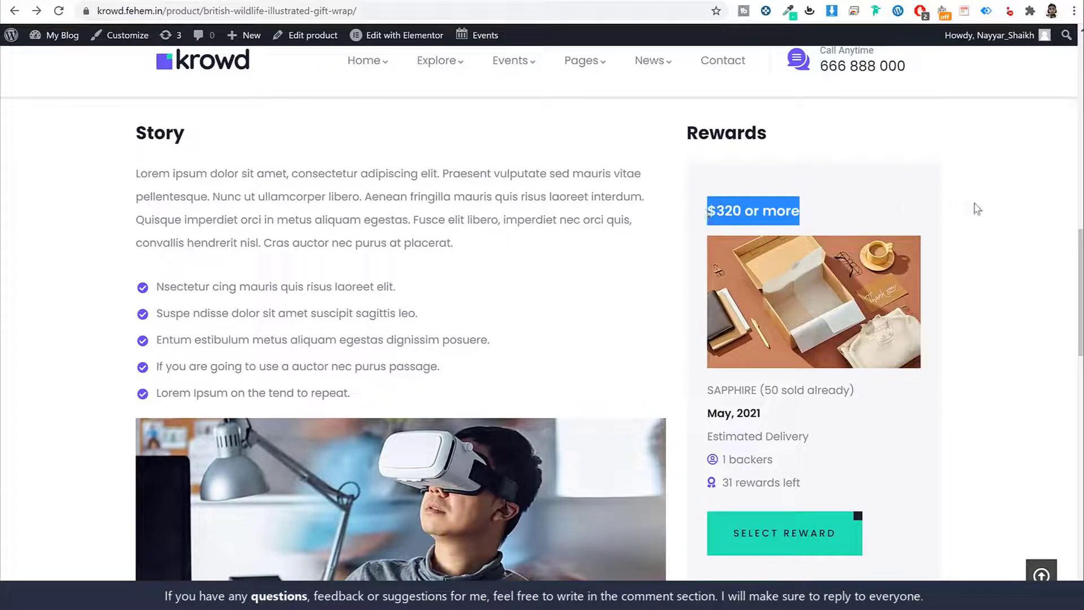
{"action": "left_click", "coordinate": [973, 258]}
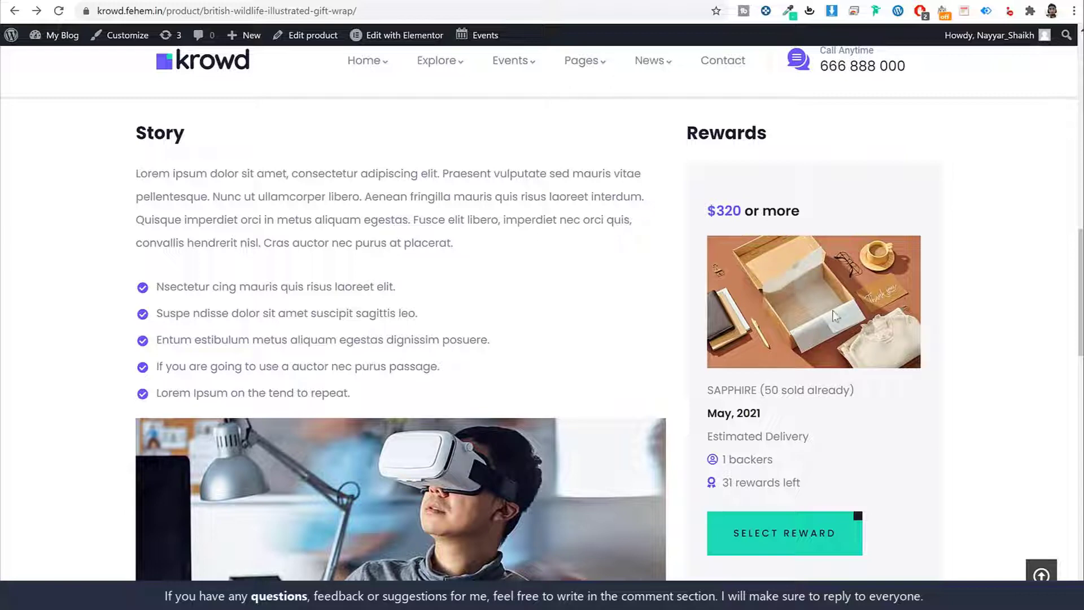
{"action": "left_click_drag", "start_coordinate": [811, 483], "coordinate": [721, 484]}
{"action": "left_click", "coordinate": [786, 483]}
{"action": "scroll", "coordinate": [1011, 415], "scroll_direction": "up", "scroll_amount": 10}
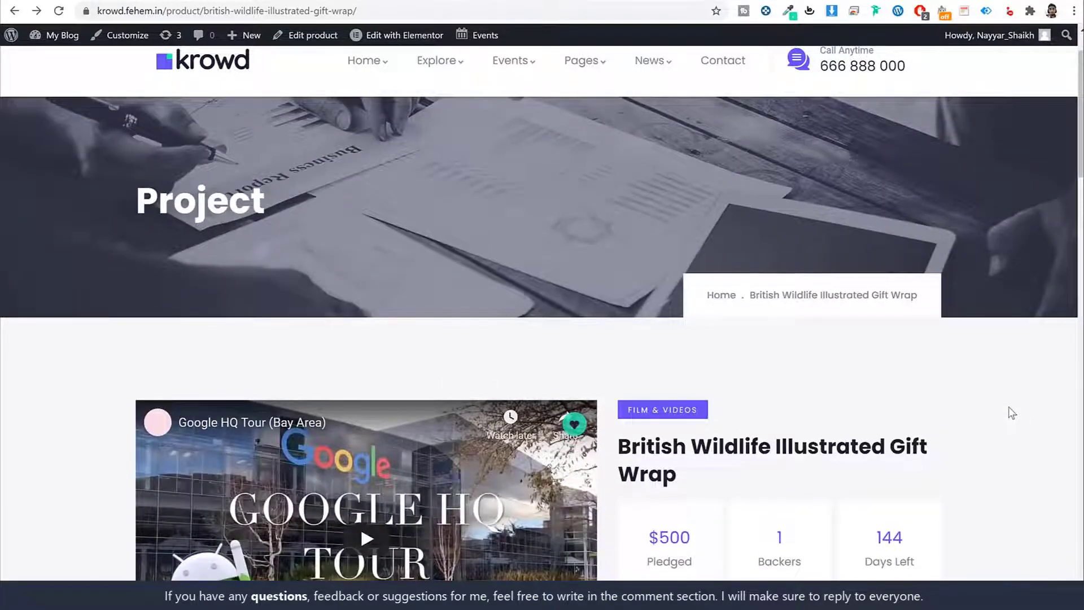
Open the crowdfunding CF Dashboard.
{"action": "scroll", "coordinate": [1011, 413], "scroll_direction": "up", "scroll_amount": 1}
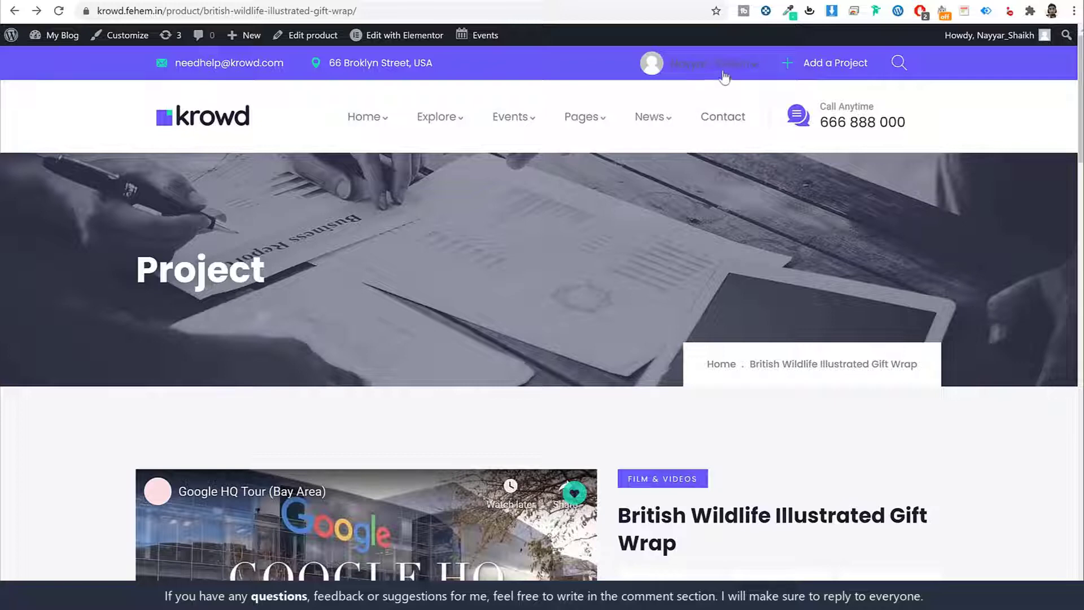
{"action": "mouse_move", "coordinate": [712, 65]}
{"action": "left_click", "coordinate": [656, 134]}
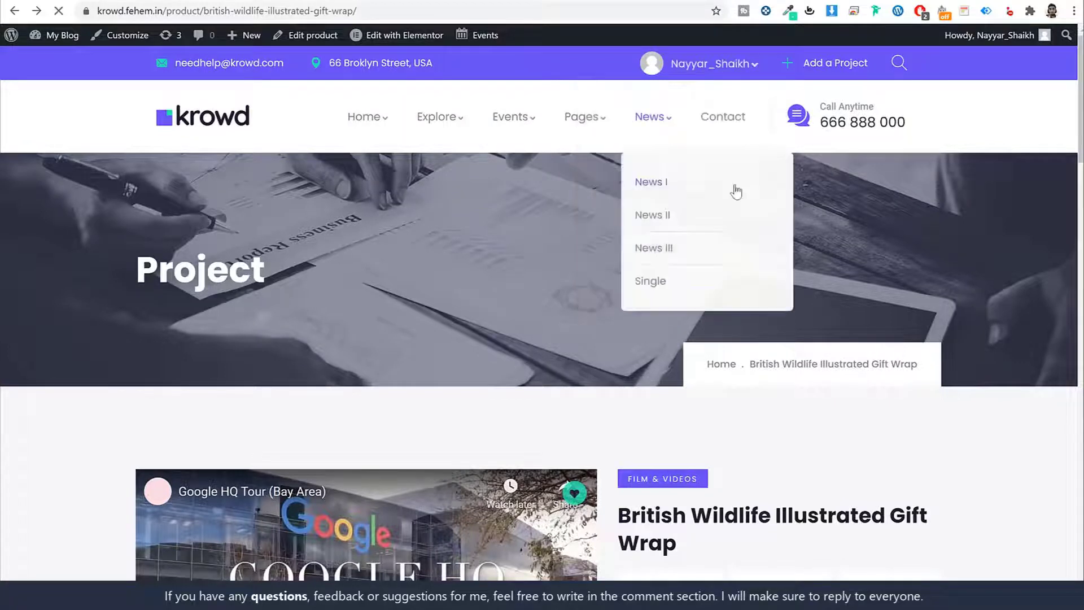
Highlight the $500 Fund Raised, 1 Total Backed and 50 deposit figures.
{"action": "scroll", "coordinate": [942, 307], "scroll_direction": "down", "scroll_amount": 6}
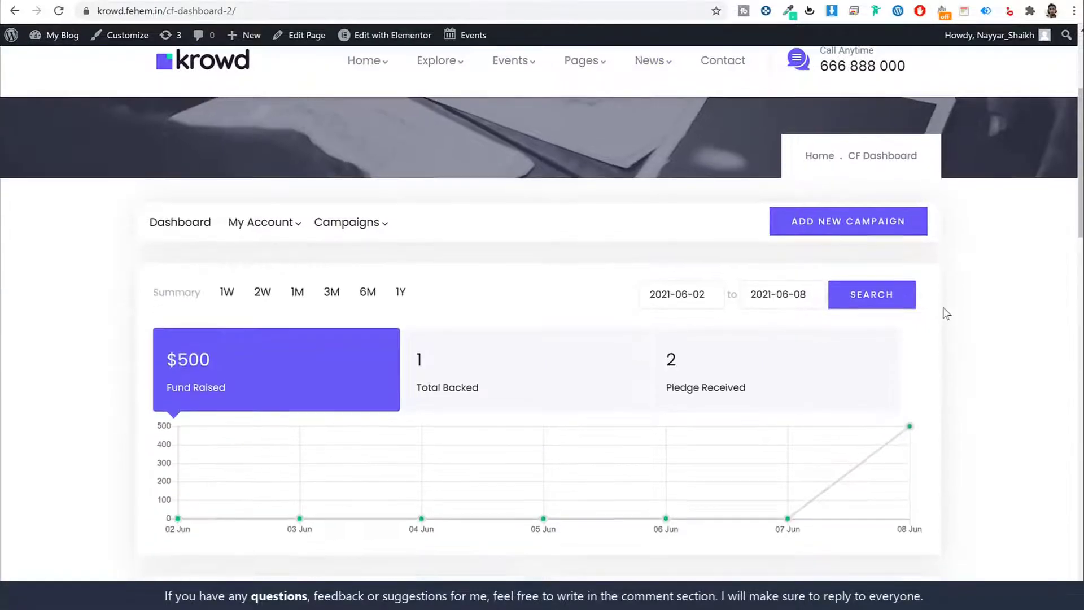
{"action": "left_click_drag", "start_coordinate": [229, 249], "coordinate": [160, 211]}
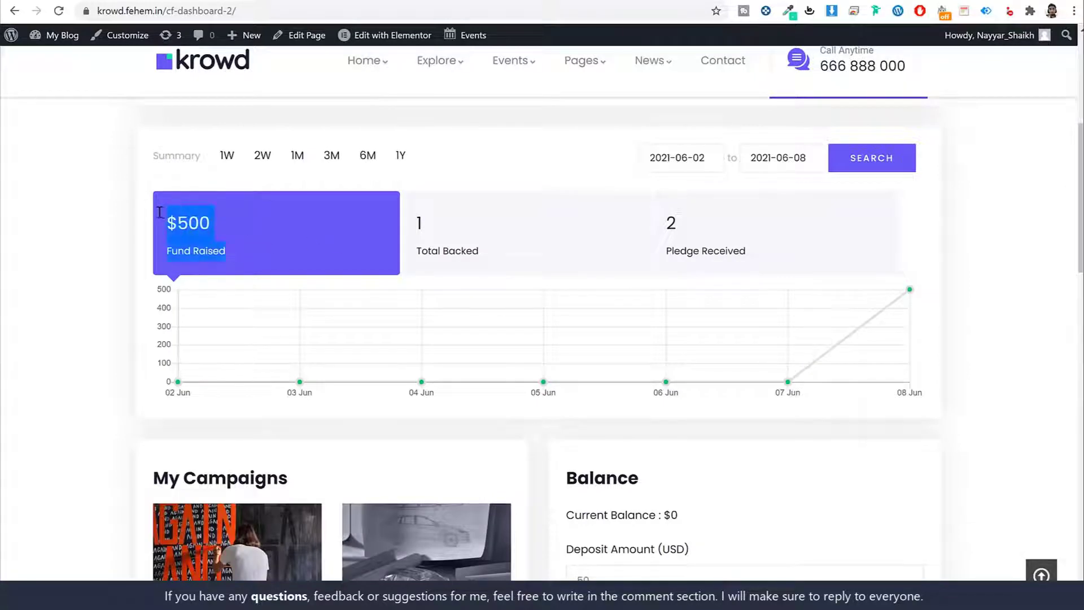
{"action": "left_click_drag", "start_coordinate": [479, 254], "coordinate": [393, 228]}
{"action": "left_click", "coordinate": [793, 246]}
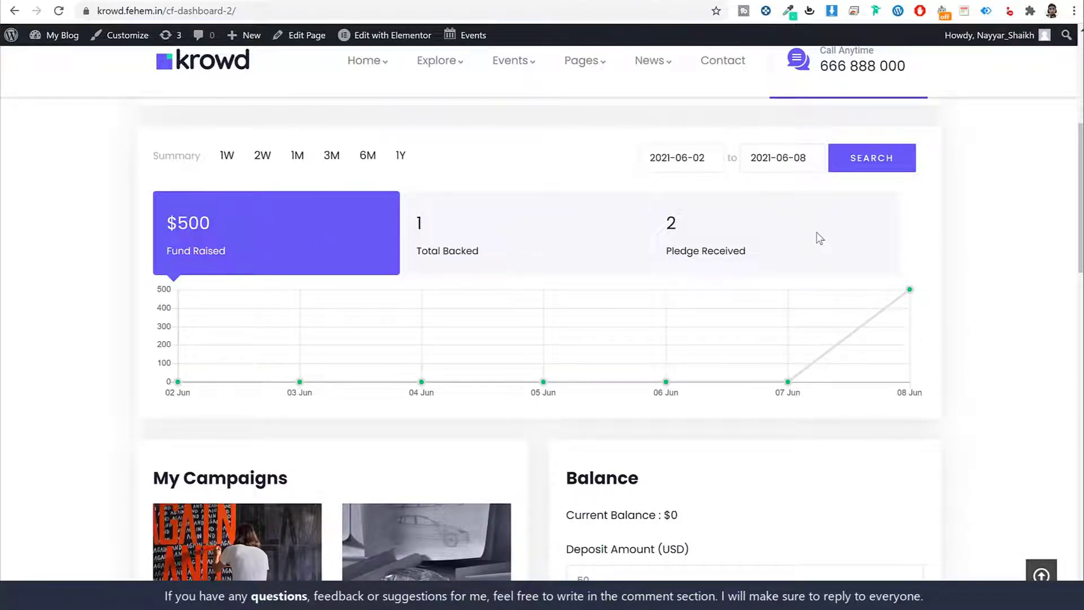
{"action": "scroll", "coordinate": [807, 288], "scroll_direction": "down", "scroll_amount": 6}
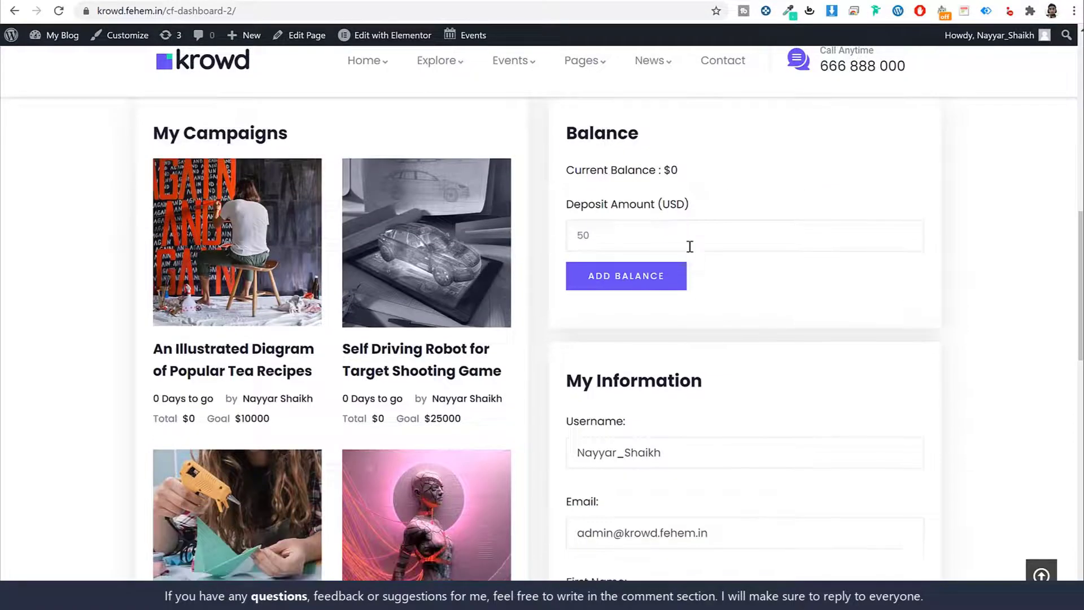
{"action": "left_click_drag", "start_coordinate": [567, 230], "coordinate": [814, 233]}
Look over the funding chart, then start a new campaign with Add New Campaign.
{"action": "scroll", "coordinate": [835, 258], "scroll_direction": "down", "scroll_amount": 12}
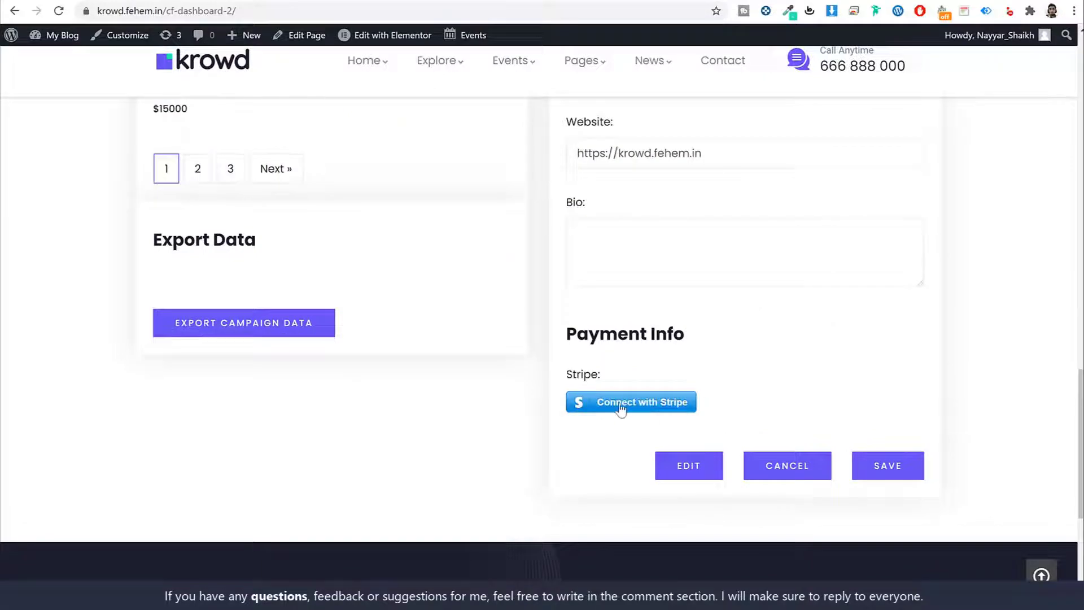
{"action": "scroll", "coordinate": [660, 458], "scroll_direction": "up", "scroll_amount": 12}
{"action": "scroll", "coordinate": [663, 464], "scroll_direction": "up", "scroll_amount": 6}
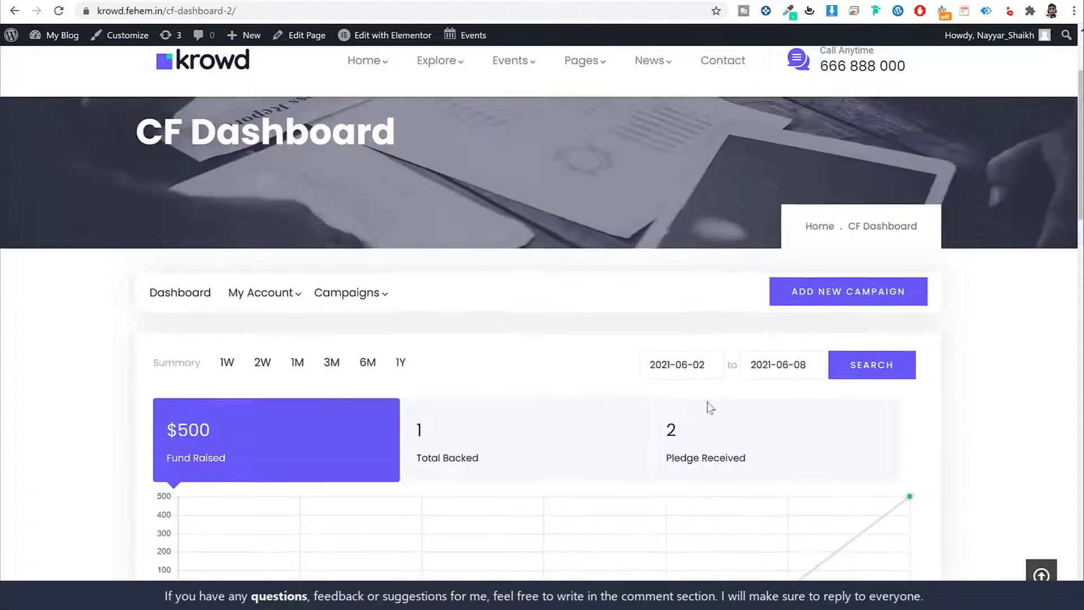
{"action": "scroll", "coordinate": [579, 244], "scroll_direction": "down", "scroll_amount": 4}
{"action": "scroll", "coordinate": [576, 212], "scroll_direction": "up", "scroll_amount": 2}
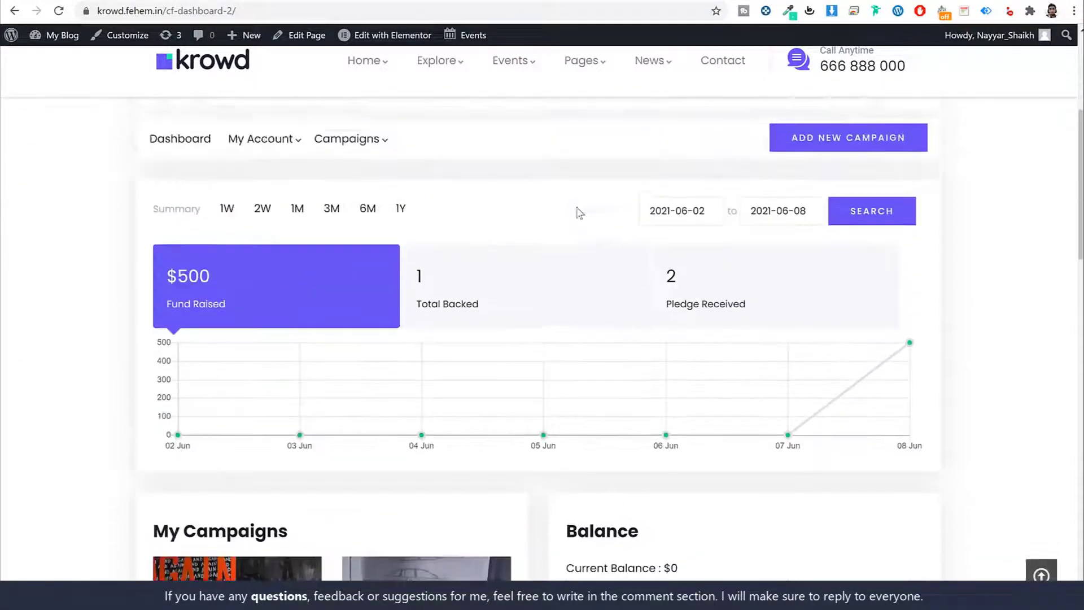
{"action": "scroll", "coordinate": [435, 336], "scroll_direction": "down", "scroll_amount": 1}
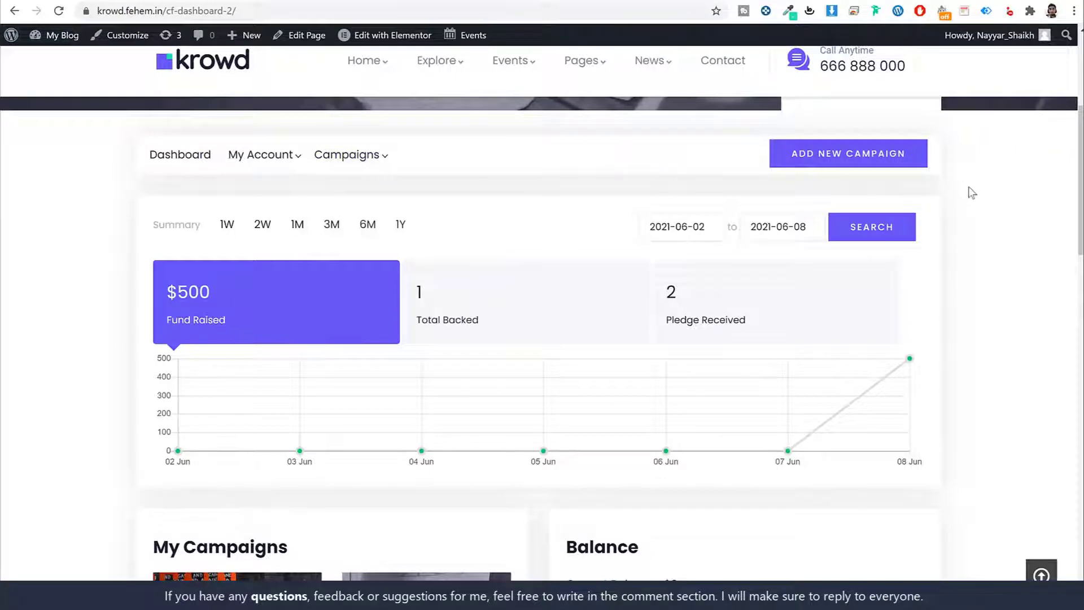
{"action": "left_click", "coordinate": [828, 163]}
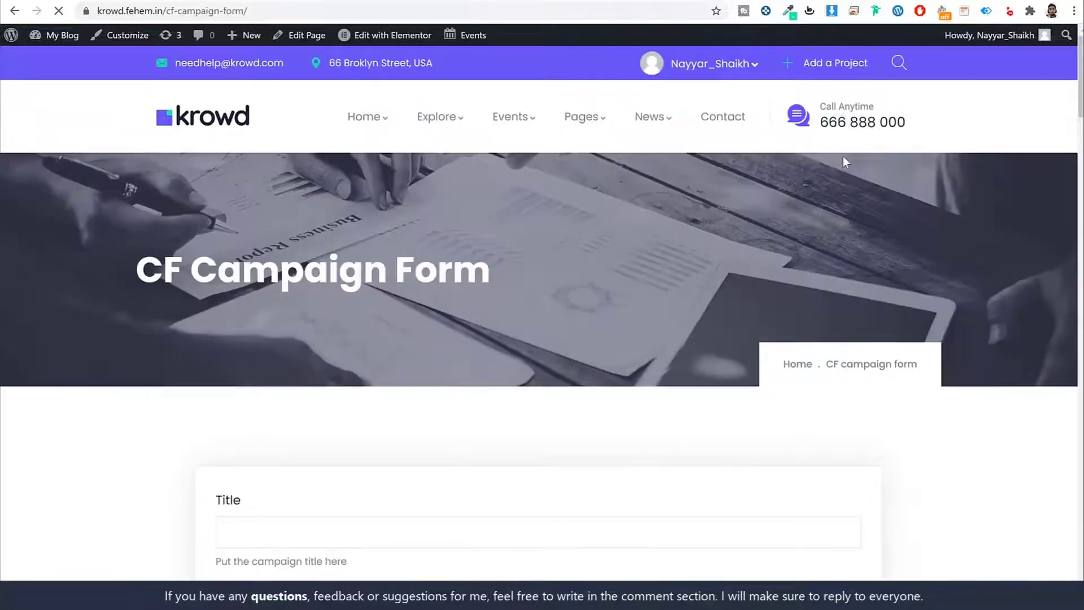
{"action": "scroll", "coordinate": [865, 313], "scroll_direction": "down", "scroll_amount": 20}
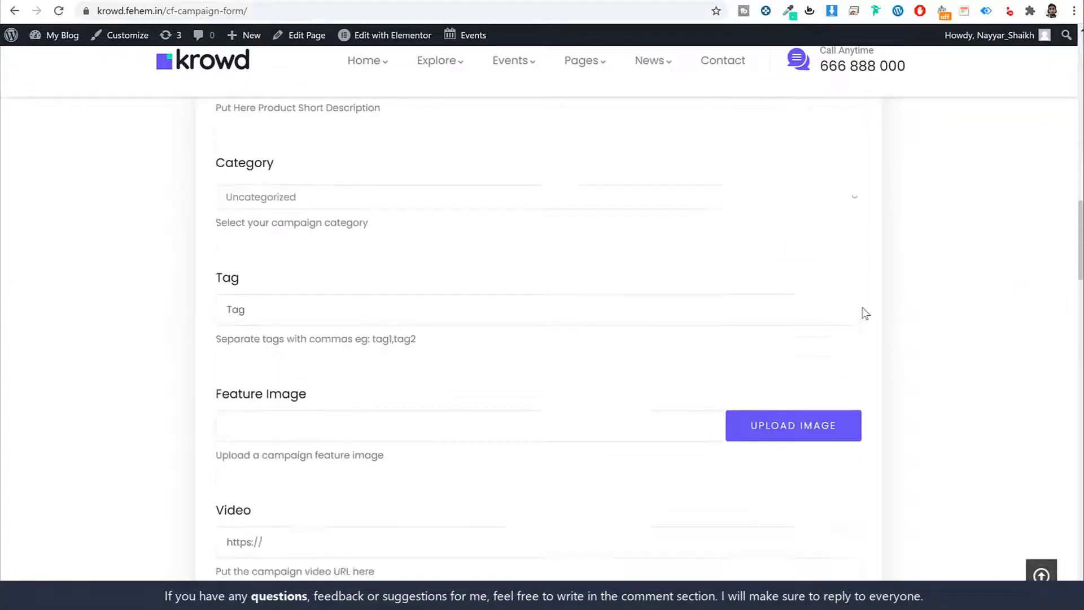
{"action": "scroll", "coordinate": [864, 315], "scroll_direction": "down", "scroll_amount": 12}
{"action": "scroll", "coordinate": [863, 318], "scroll_direction": "up", "scroll_amount": 6}
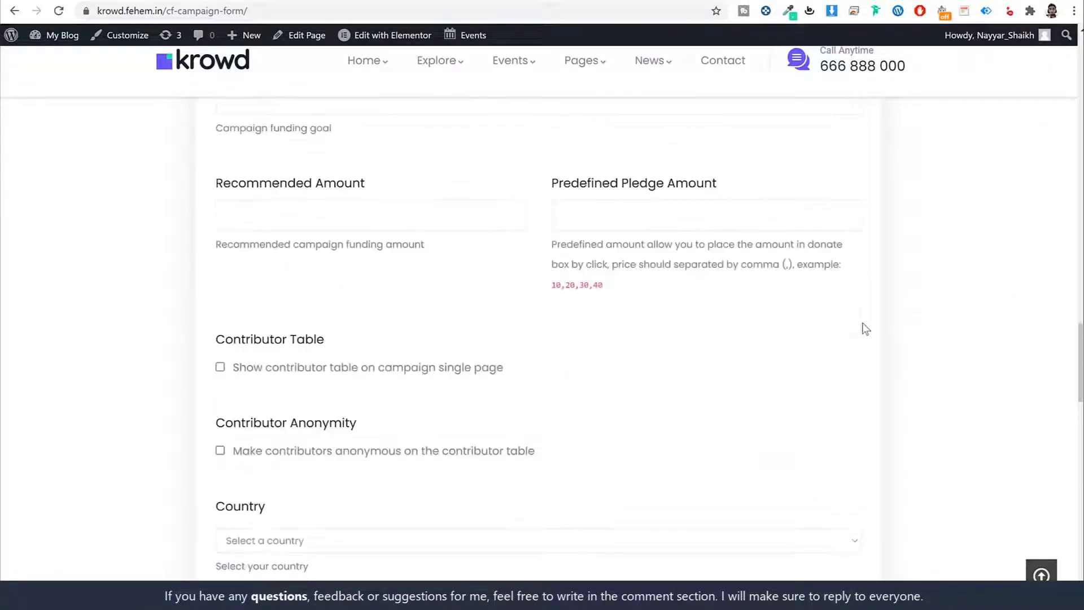
{"action": "key", "text": "alt+Left"}
{"action": "scroll", "coordinate": [878, 295], "scroll_direction": "down", "scroll_amount": 10}
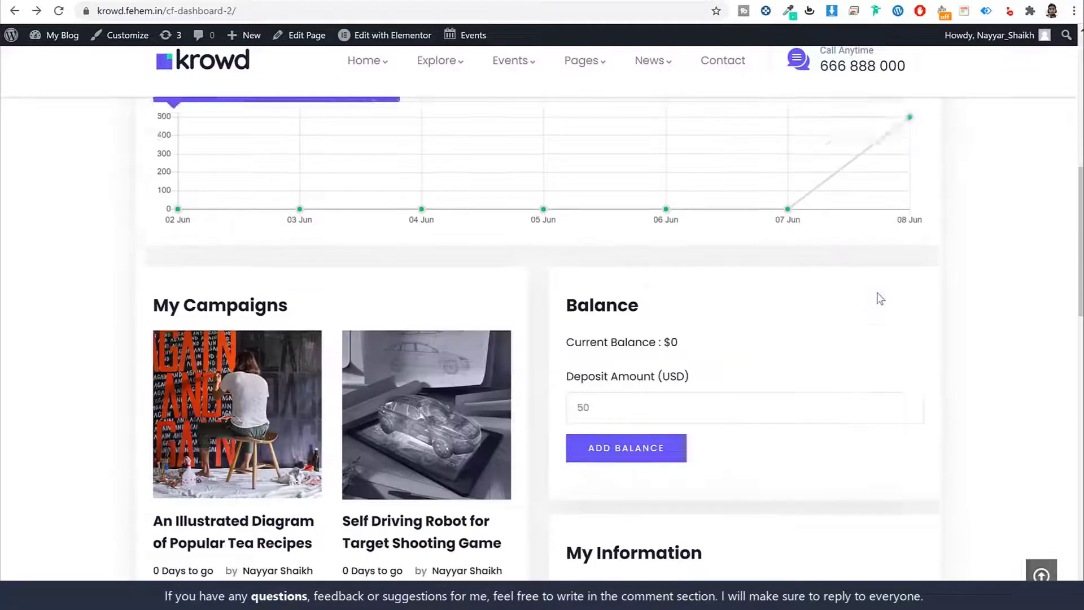
{"action": "scroll", "coordinate": [880, 293], "scroll_direction": "up", "scroll_amount": 5}
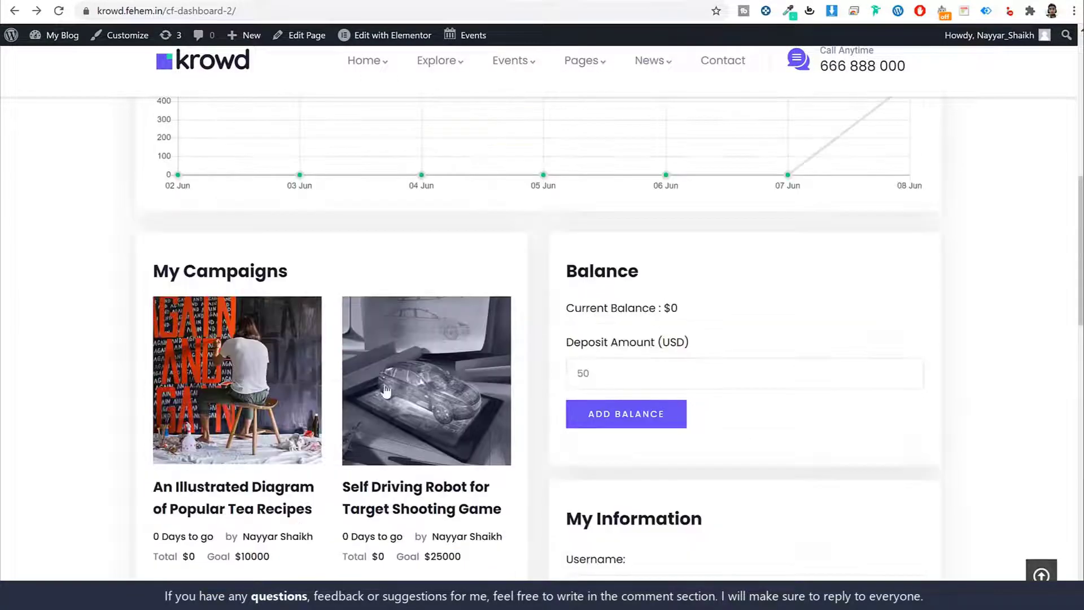
{"action": "left_click", "coordinate": [261, 382]}
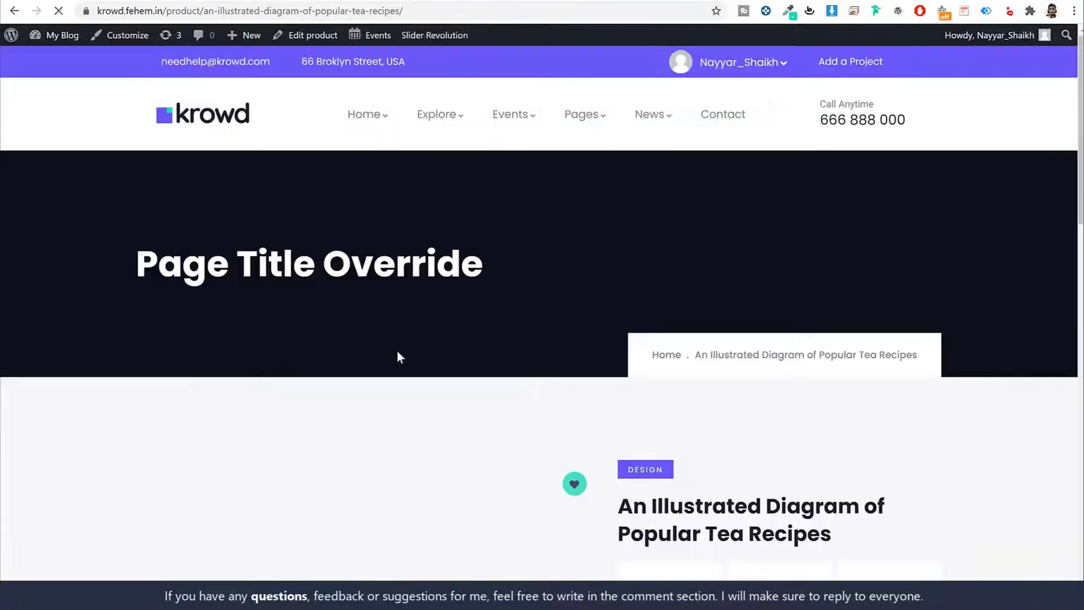
{"action": "scroll", "coordinate": [415, 358], "scroll_direction": "down", "scroll_amount": 5}
{"action": "scroll", "coordinate": [415, 358], "scroll_direction": "down", "scroll_amount": 8}
{"action": "scroll", "coordinate": [412, 358], "scroll_direction": "up", "scroll_amount": 2}
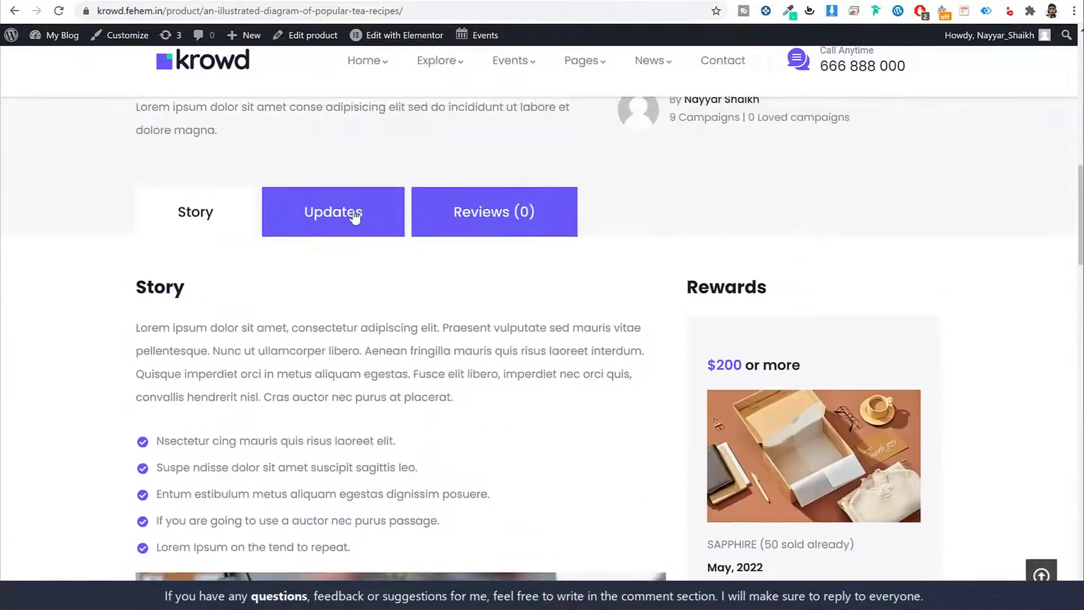
{"action": "left_click", "coordinate": [350, 213]}
{"action": "scroll", "coordinate": [242, 321], "scroll_direction": "down", "scroll_amount": 3}
{"action": "scroll", "coordinate": [295, 327], "scroll_direction": "up", "scroll_amount": 3}
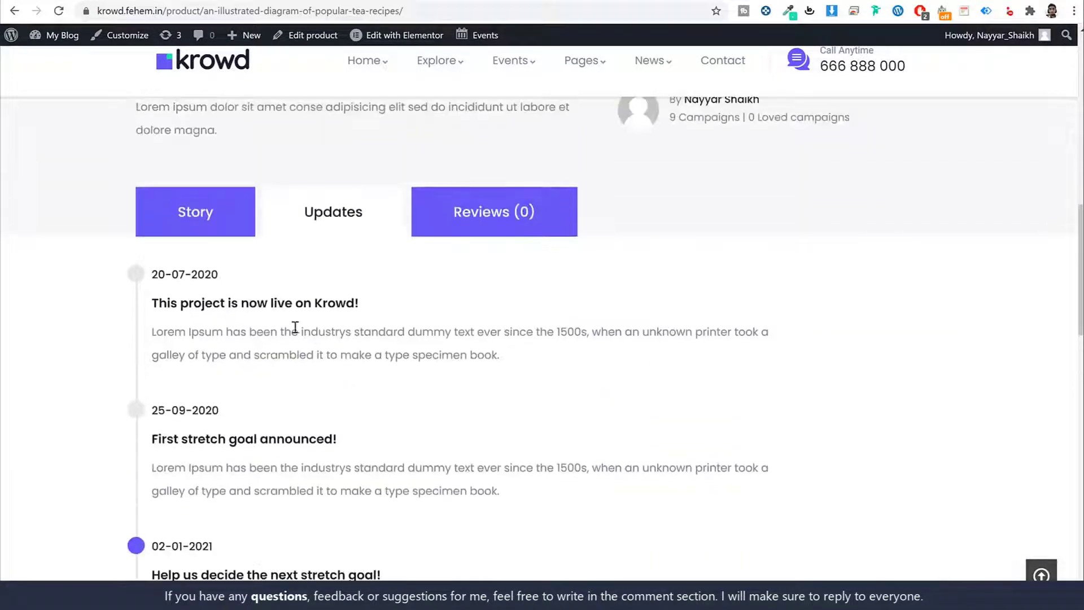
{"action": "triple_click", "coordinate": [187, 276]}
{"action": "left_click_drag", "start_coordinate": [152, 304], "coordinate": [339, 303]}
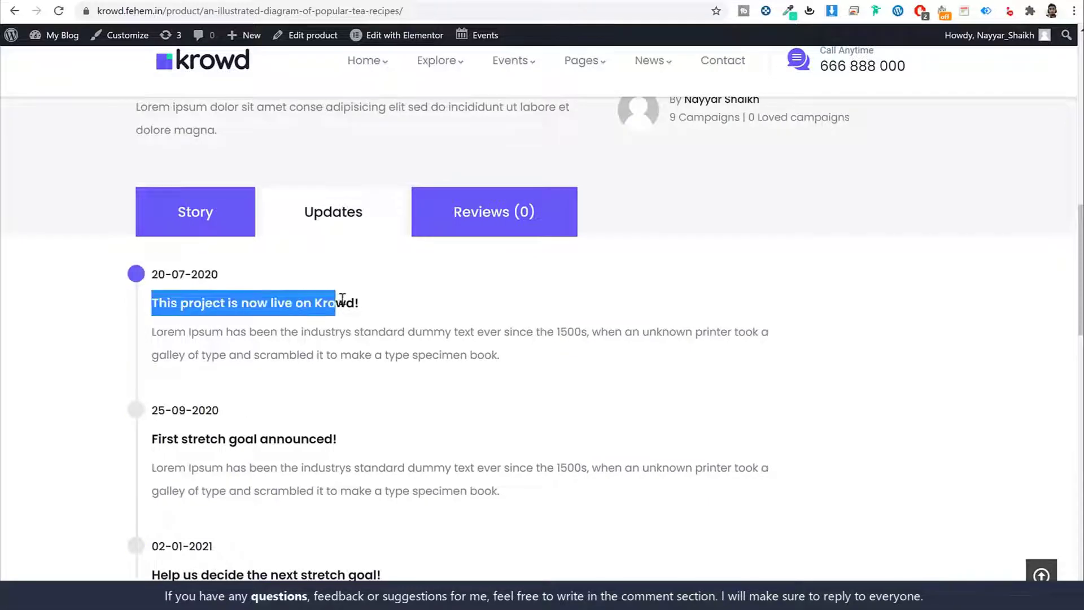
{"action": "left_click", "coordinate": [341, 302]}
{"action": "key", "text": "alt+Left"}
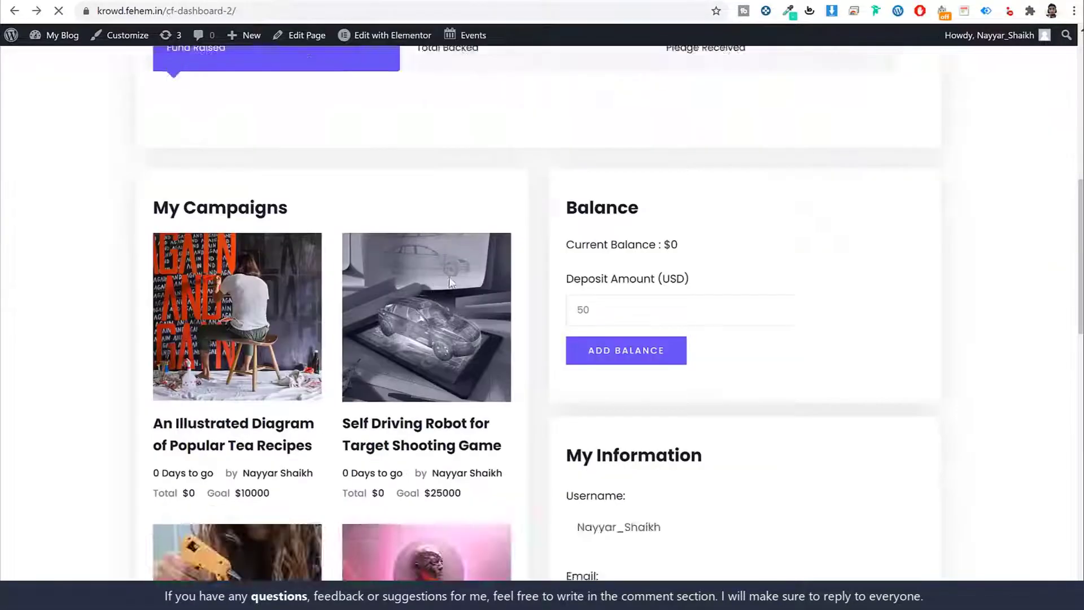
Go to Campaigns > My Campaigns.
{"action": "scroll", "coordinate": [904, 277], "scroll_direction": "down", "scroll_amount": 3}
{"action": "scroll", "coordinate": [901, 282], "scroll_direction": "up", "scroll_amount": 10}
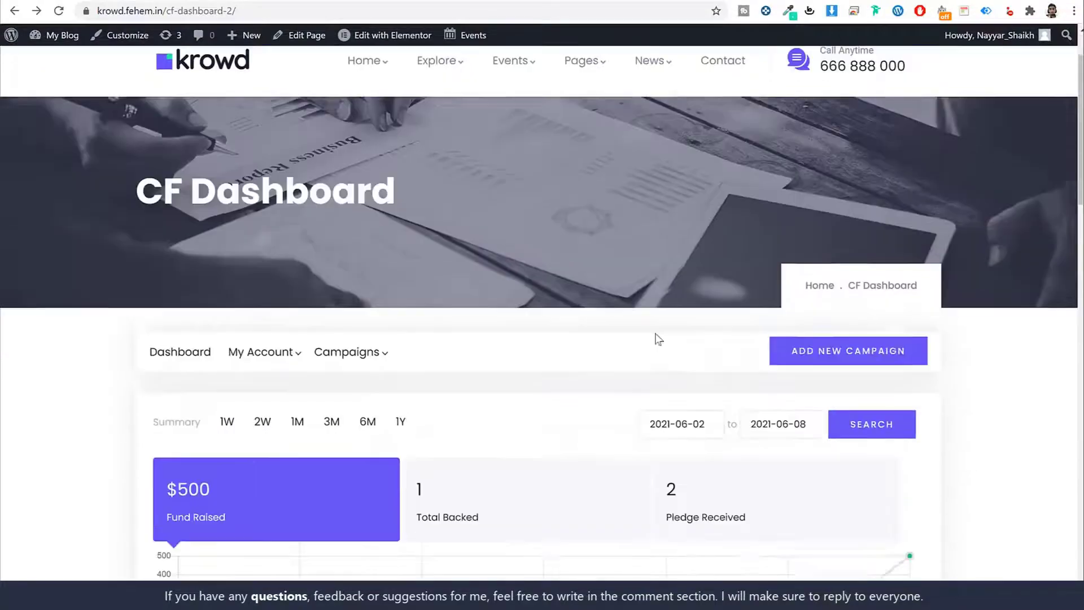
{"action": "scroll", "coordinate": [658, 339], "scroll_direction": "down", "scroll_amount": 2}
{"action": "mouse_move", "coordinate": [364, 226]}
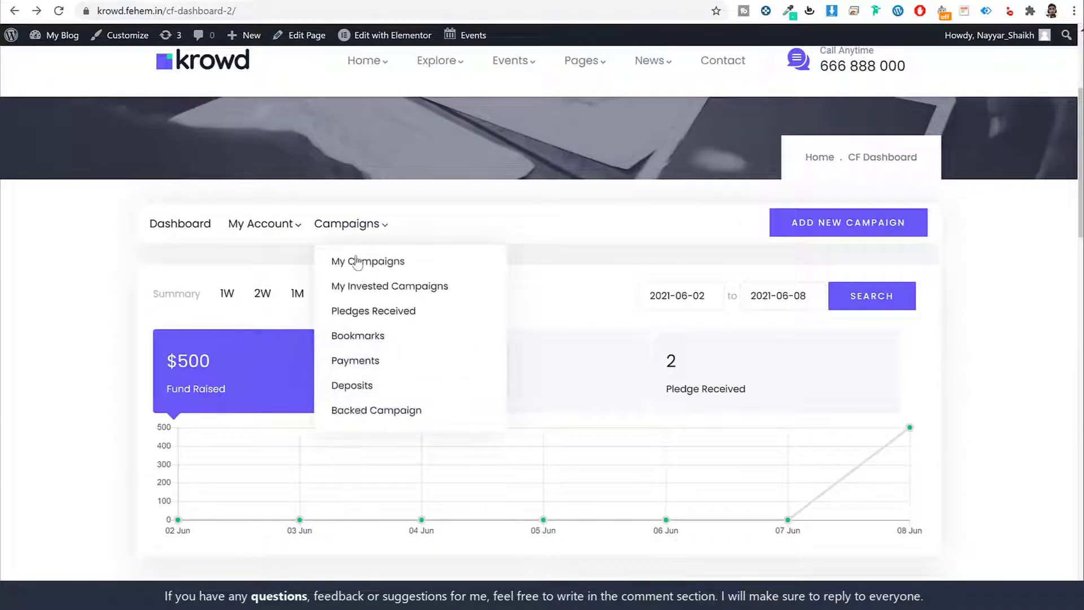
{"action": "left_click", "coordinate": [369, 264]}
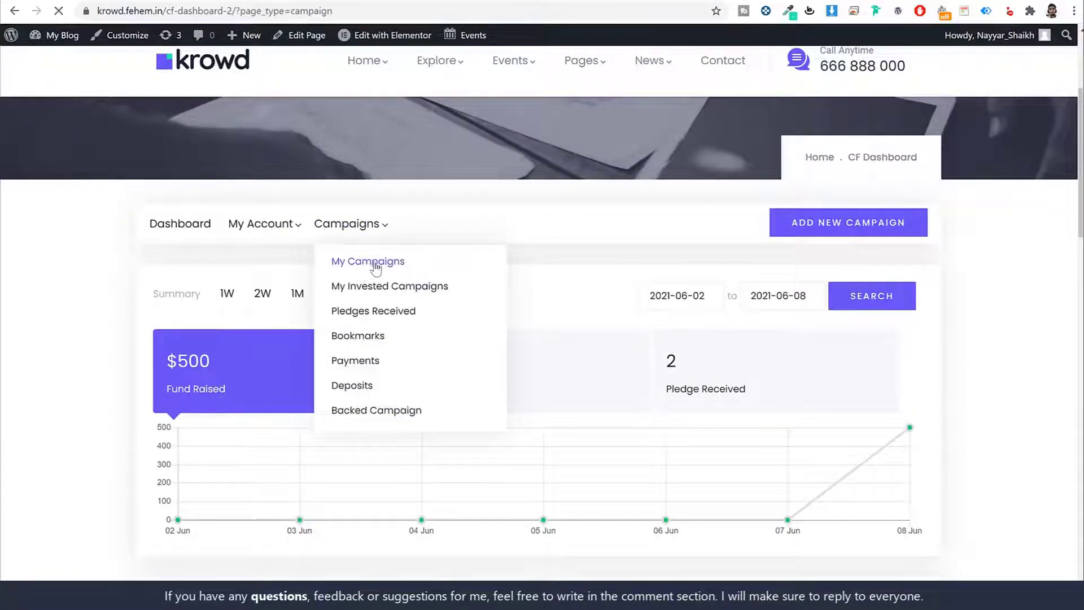
Open the updates for Popular Tea Recipes and make its update entries editable with Add Update.
{"action": "scroll", "coordinate": [674, 286], "scroll_direction": "down", "scroll_amount": 4}
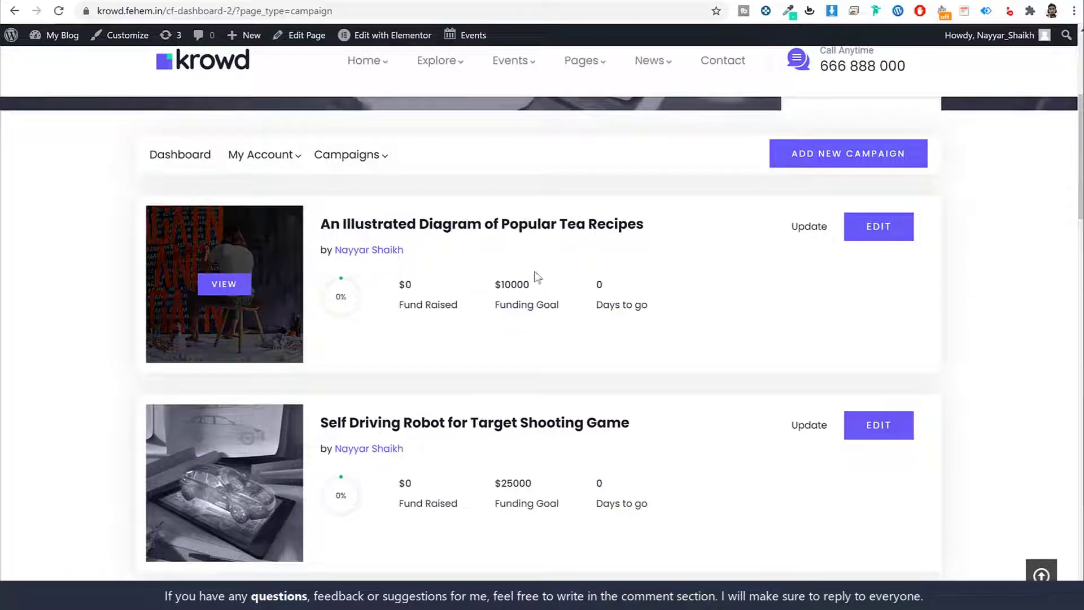
{"action": "left_click", "coordinate": [821, 231]}
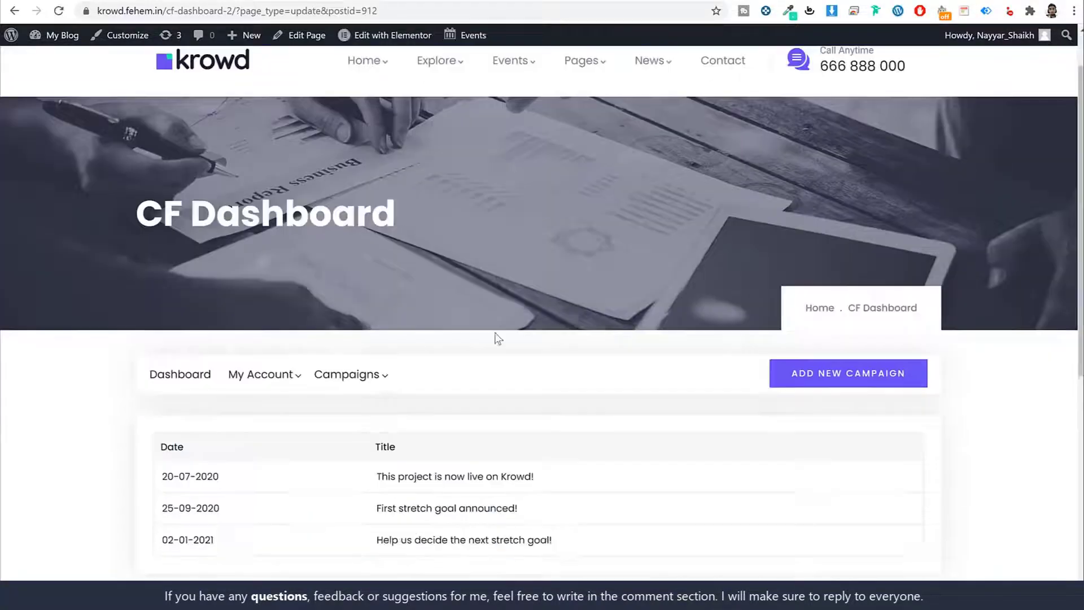
{"action": "scroll", "coordinate": [497, 334], "scroll_direction": "down", "scroll_amount": 4}
{"action": "left_click", "coordinate": [194, 396]}
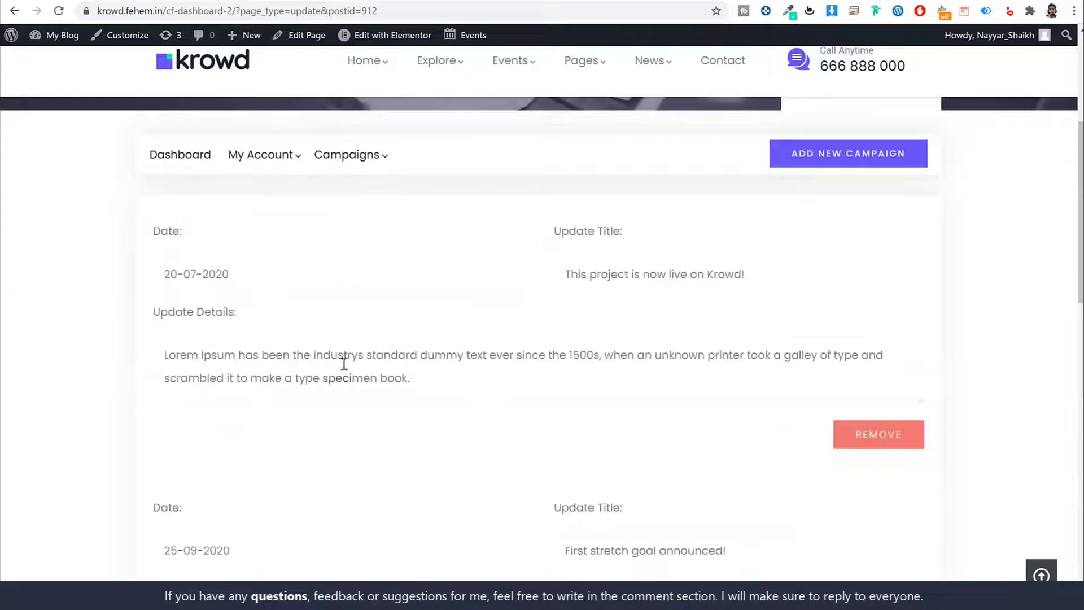
{"action": "scroll", "coordinate": [361, 352], "scroll_direction": "down", "scroll_amount": 2}
{"action": "scroll", "coordinate": [519, 276], "scroll_direction": "up", "scroll_amount": 10}
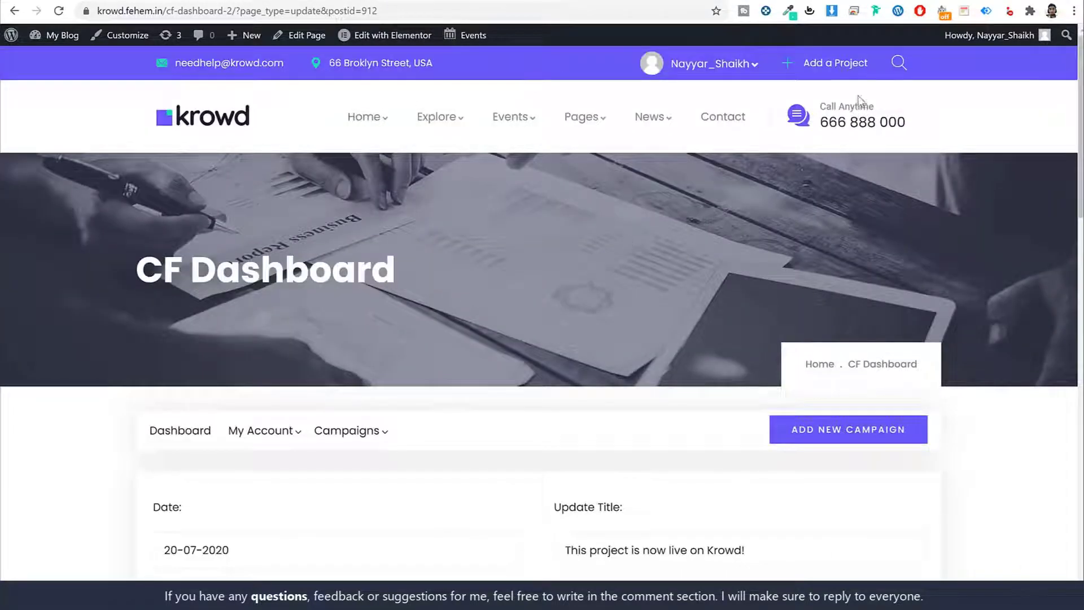
Open the About Us page from the Pages menu.
{"action": "mouse_move", "coordinate": [584, 116]}
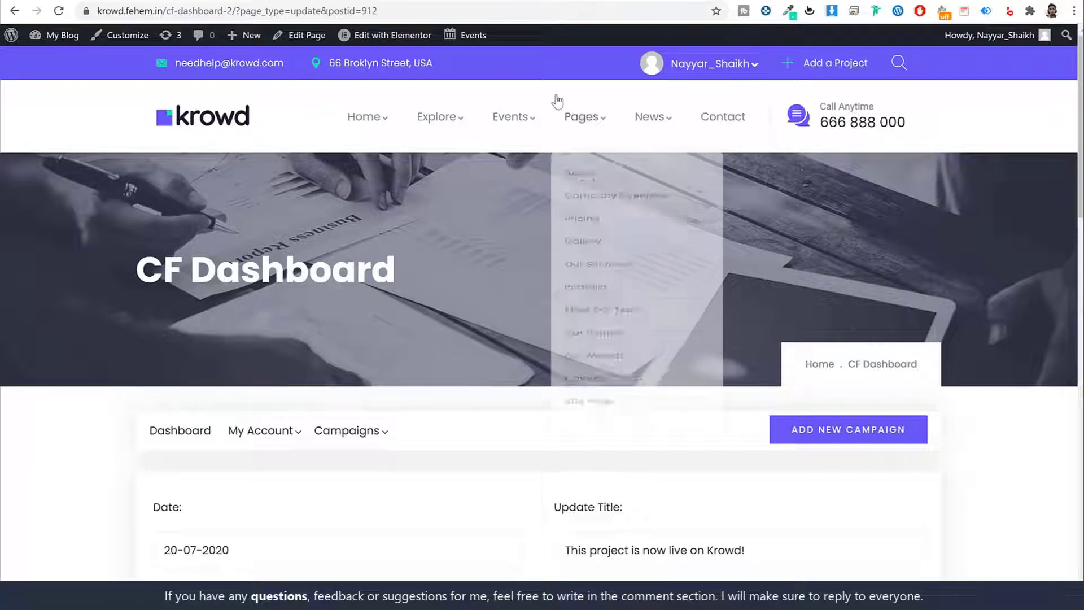
{"action": "left_click", "coordinate": [604, 181]}
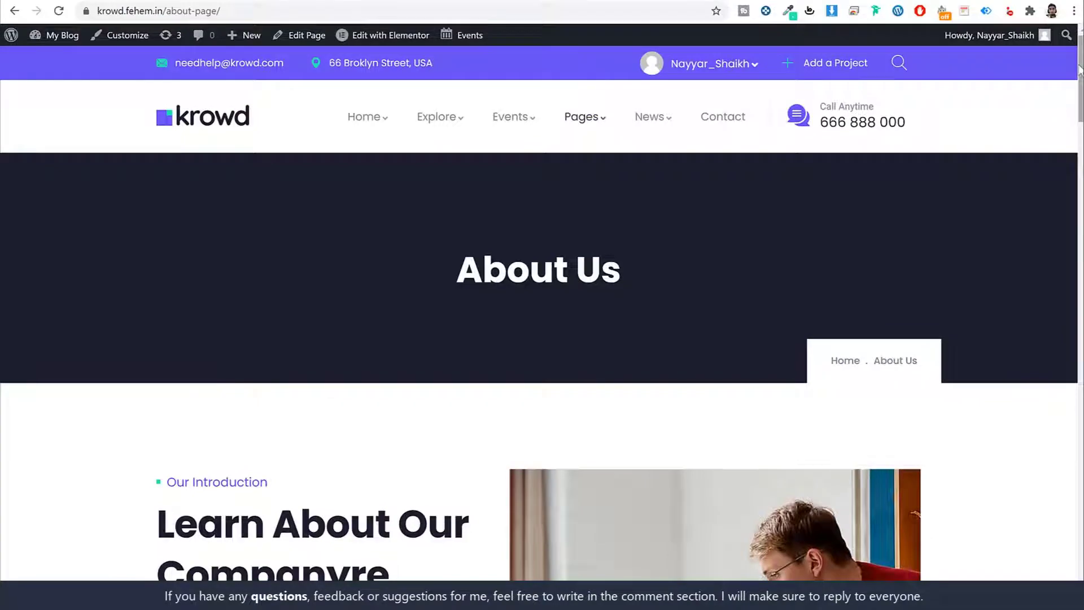
{"action": "left_click_drag", "start_coordinate": [1080, 75], "coordinate": [1082, 247]}
View the Our Vision, Our History and Our Mission tab texts.
{"action": "left_click", "coordinate": [712, 179]}
{"action": "left_click", "coordinate": [809, 174]}
{"action": "left_click", "coordinate": [568, 170]}
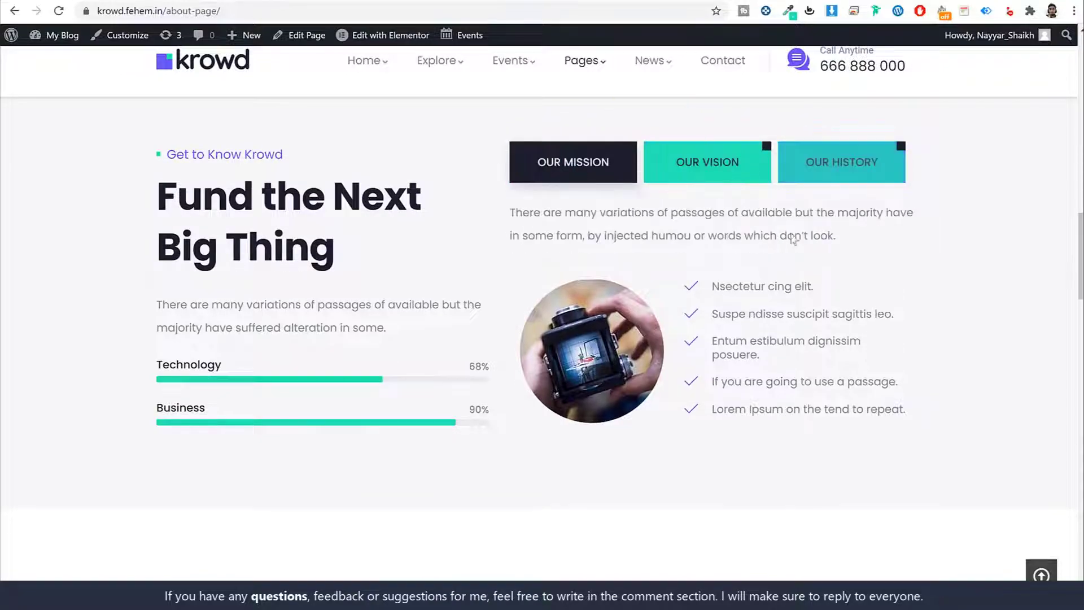
{"action": "left_click_drag", "start_coordinate": [1080, 233], "coordinate": [1065, 60]}
{"action": "scroll", "coordinate": [1041, 124], "scroll_direction": "up", "scroll_amount": 1}
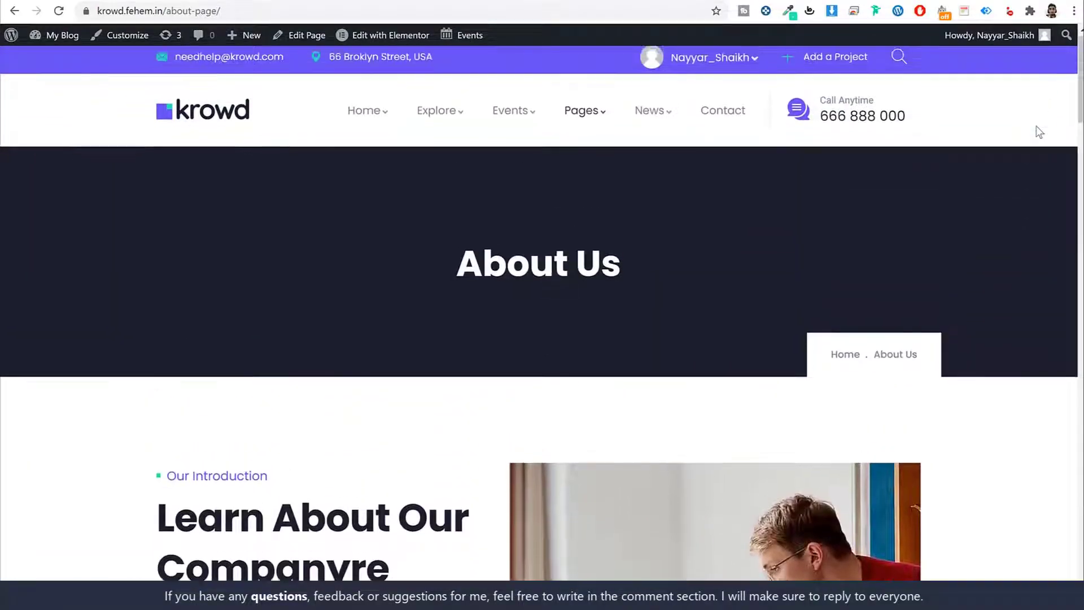
Look over the Contact page, then return home via the krowd logo.
{"action": "left_click", "coordinate": [706, 116]}
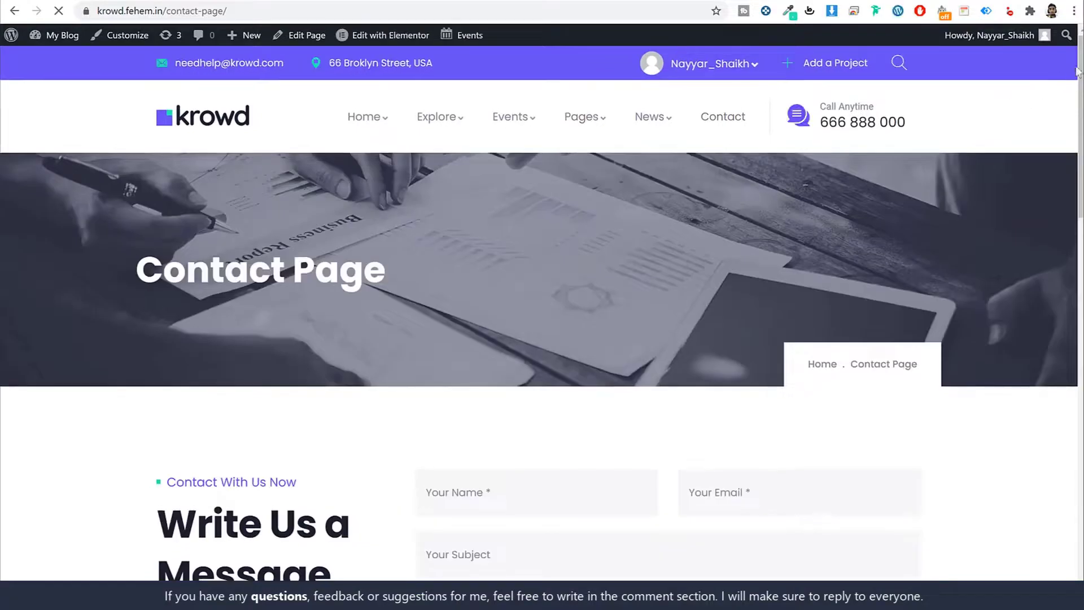
{"action": "left_click_drag", "start_coordinate": [1080, 83], "coordinate": [1039, 129]}
{"action": "scroll", "coordinate": [1029, 49], "scroll_direction": "up", "scroll_amount": 7}
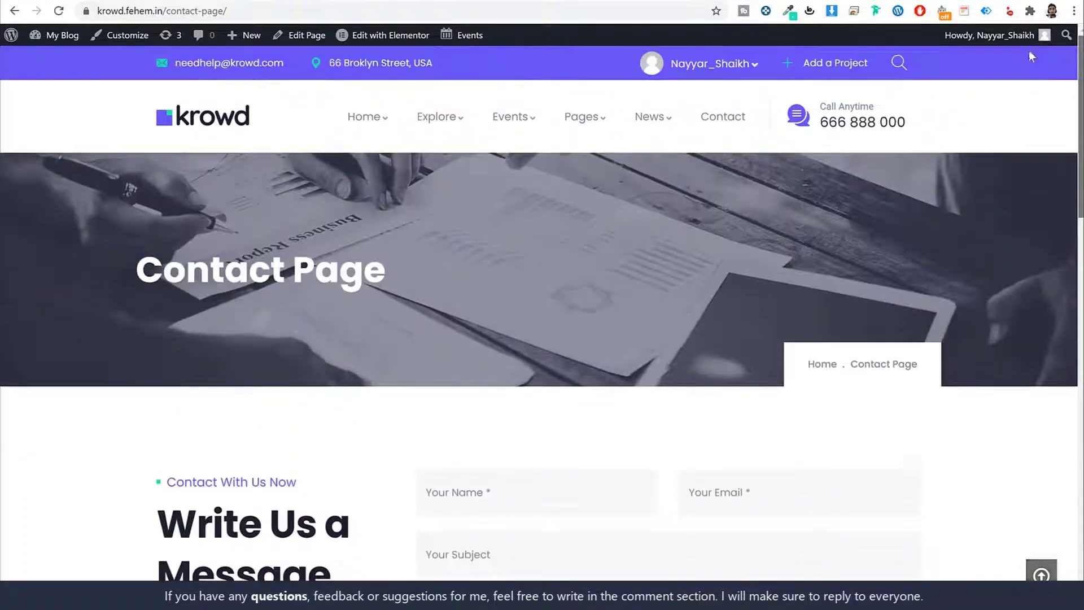
{"action": "left_click", "coordinate": [184, 116]}
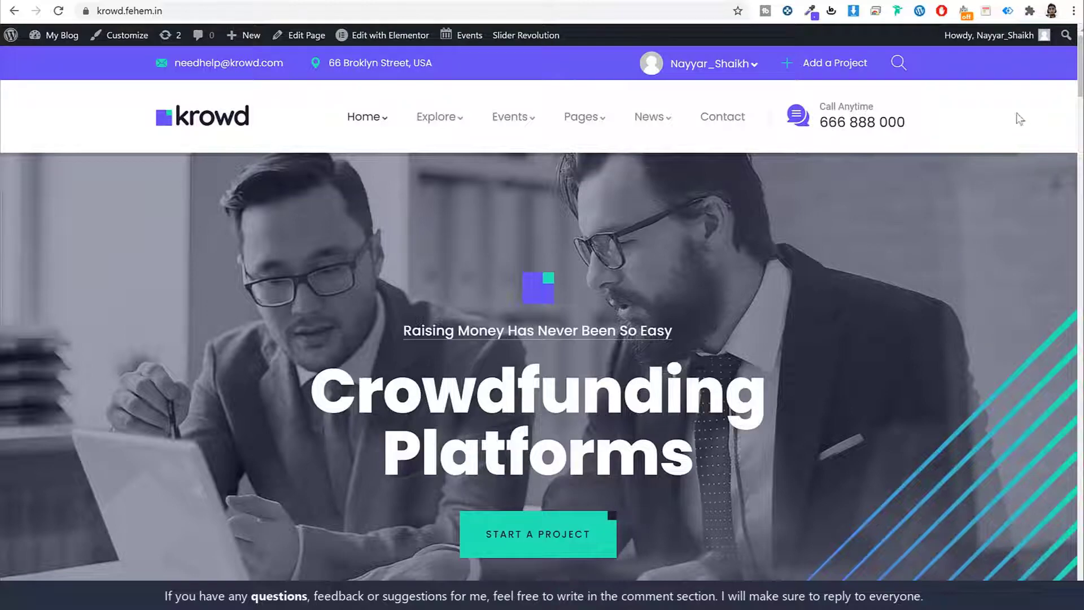
Scroll through the Krowd home page, then open a new blank tab with Ctrl+T.
{"action": "scroll", "coordinate": [1080, 79], "scroll_direction": "down", "scroll_amount": 1}
{"action": "mouse_move", "coordinate": [1080, 79]}
{"action": "left_mouse_down"}
{"action": "mouse_move", "coordinate": [1055, 217]}
{"action": "mouse_move", "coordinate": [1074, 62]}
{"action": "left_mouse_up"}
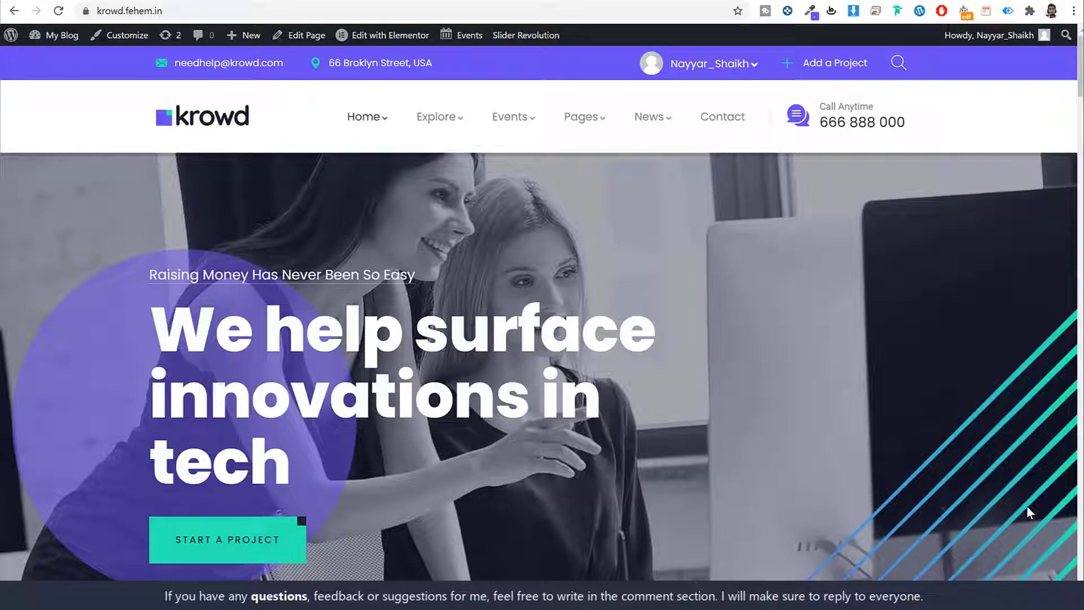
{"action": "key", "text": "ctrl+t"}
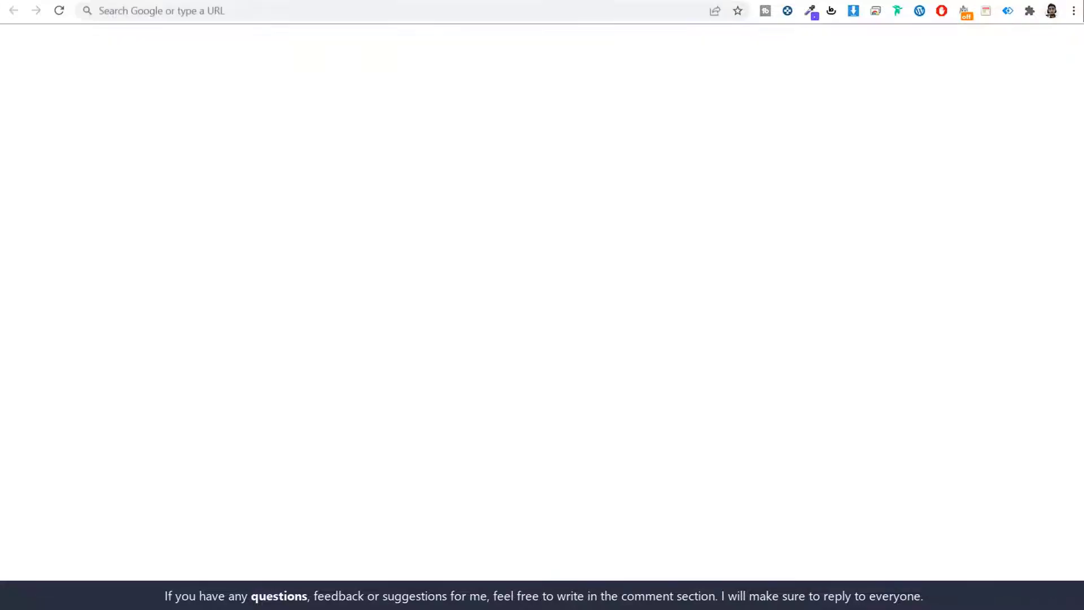
Go to w3qna.com/fc from the address bar suggestion.
{"action": "left_click", "coordinate": [266, 12]}
{"action": "type", "text": "w3qna.com/fc"}
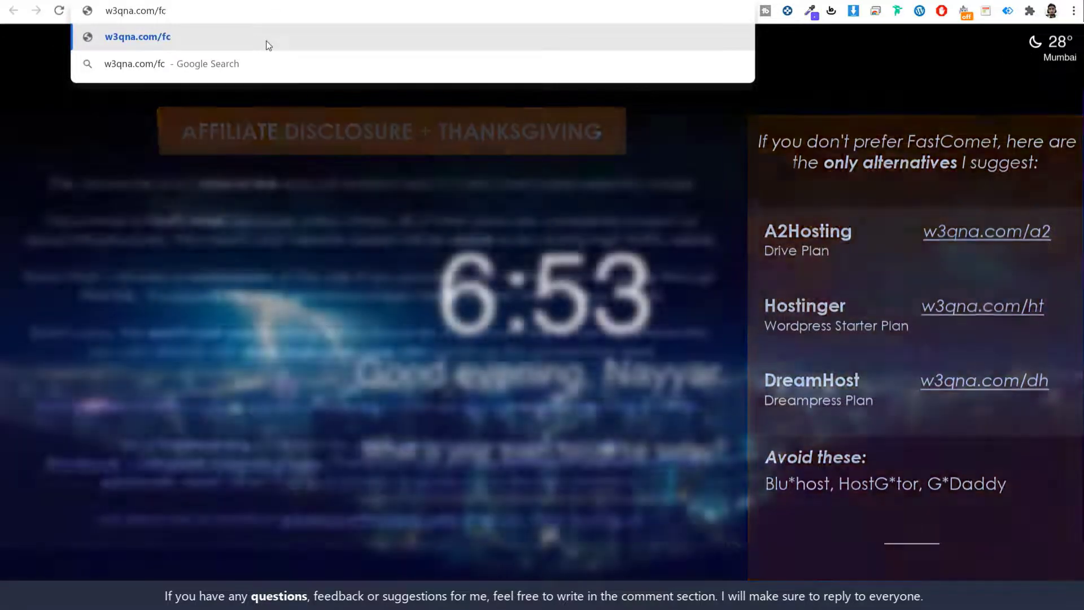
{"action": "left_click", "coordinate": [266, 41]}
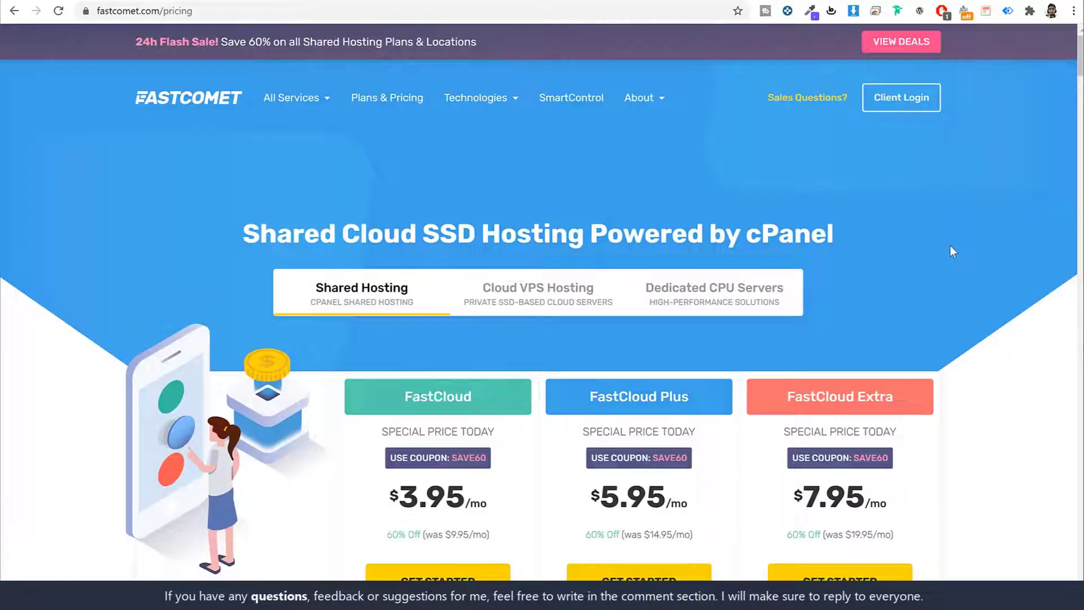
Scroll to the FastCloud, Plus and Extra feature lists, then switch back to the Krowd tab.
{"action": "scroll", "coordinate": [997, 235], "scroll_direction": "down", "scroll_amount": 5}
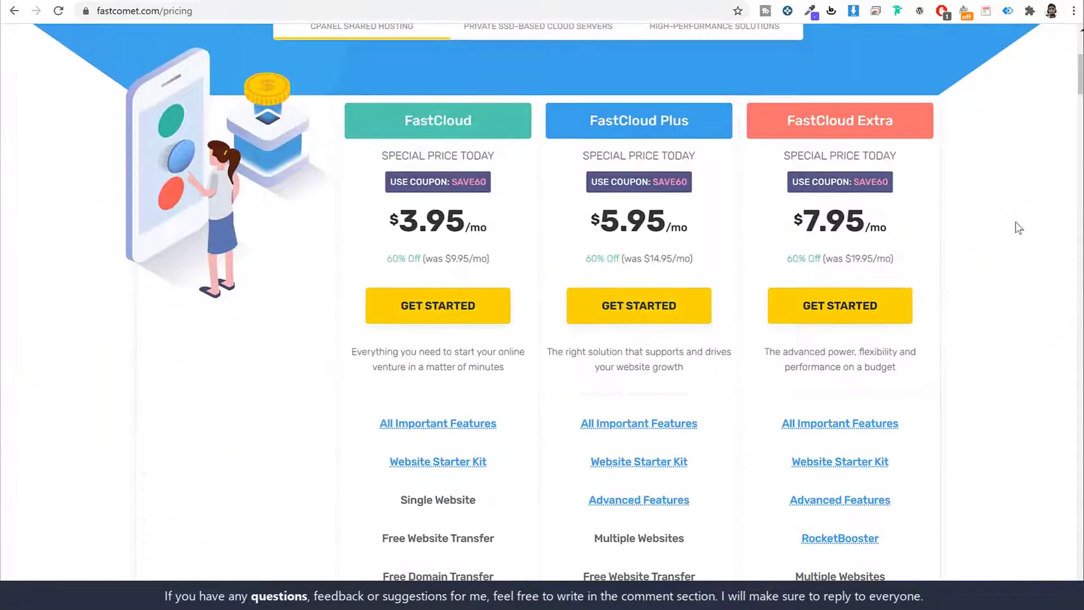
{"action": "scroll", "coordinate": [1019, 229], "scroll_direction": "down", "scroll_amount": 1}
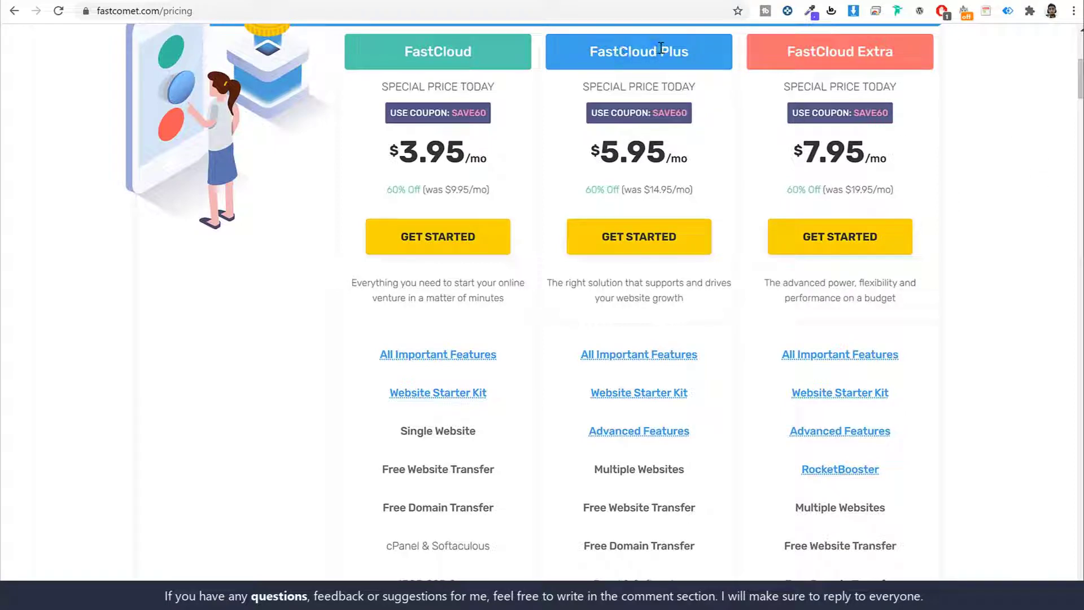
{"action": "scroll", "coordinate": [958, 188], "scroll_direction": "down", "scroll_amount": 2}
{"action": "mouse_move", "coordinate": [627, 219]}
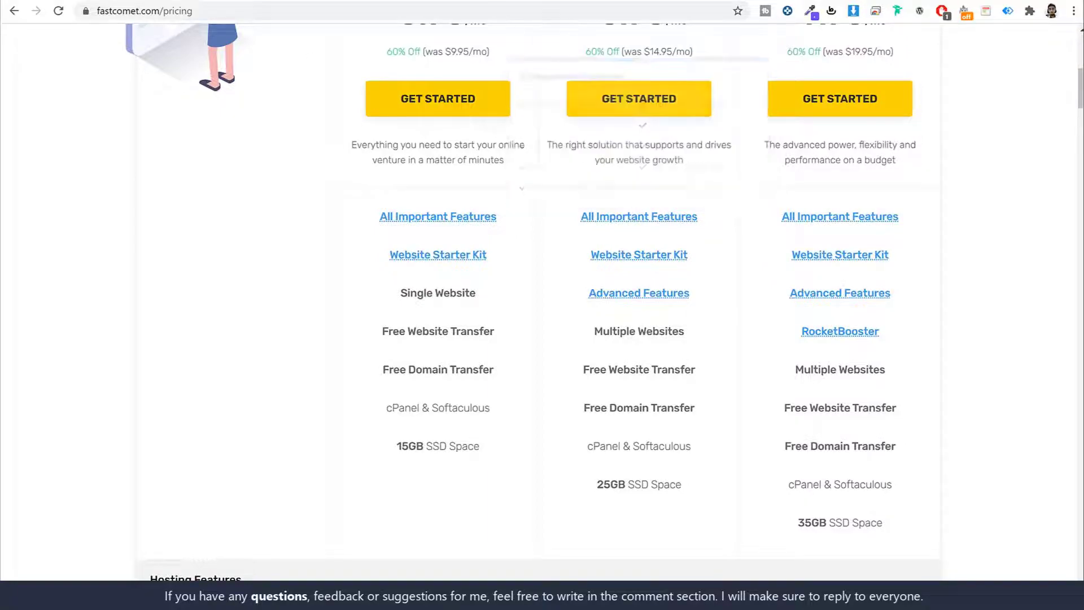
{"action": "left_click", "coordinate": [57, 1]}
{"action": "scroll", "coordinate": [846, 291], "scroll_direction": "down", "scroll_amount": 15}
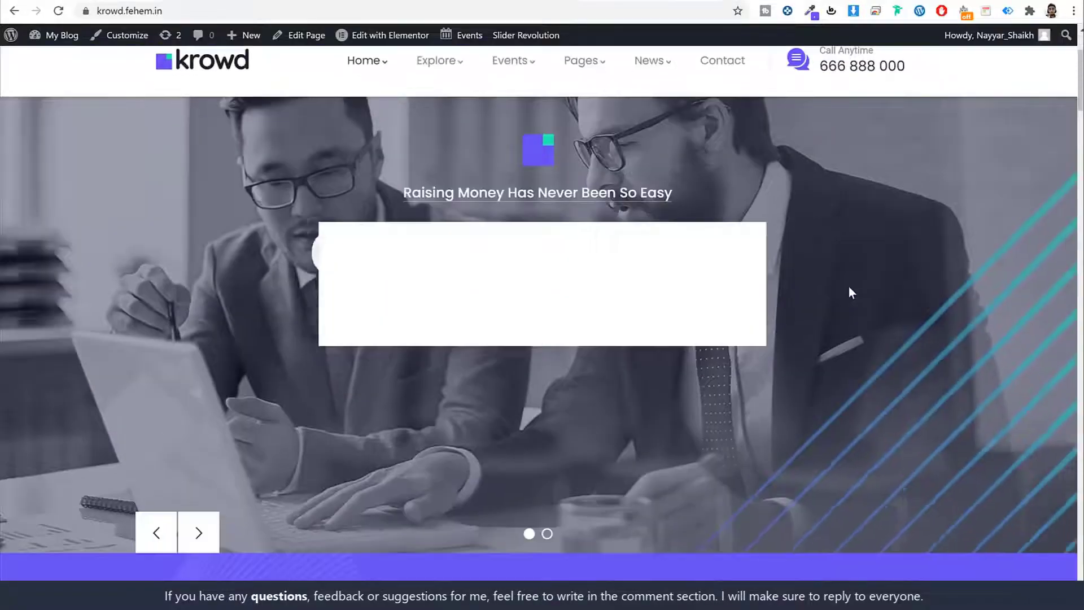
{"action": "scroll", "coordinate": [848, 290], "scroll_direction": "up", "scroll_amount": 15}
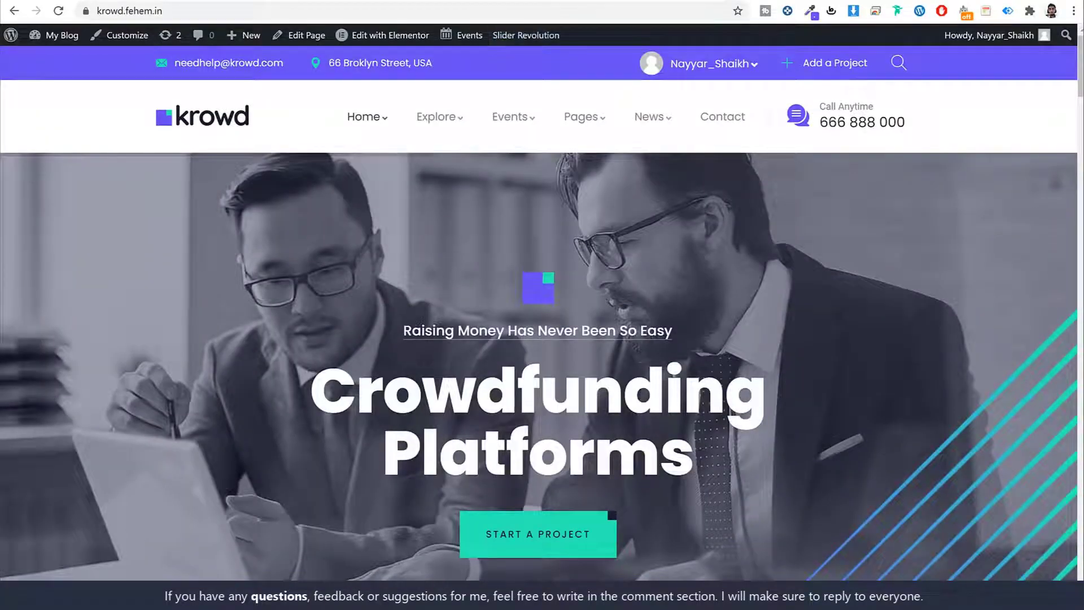
{"action": "left_click", "coordinate": [322, 0]}
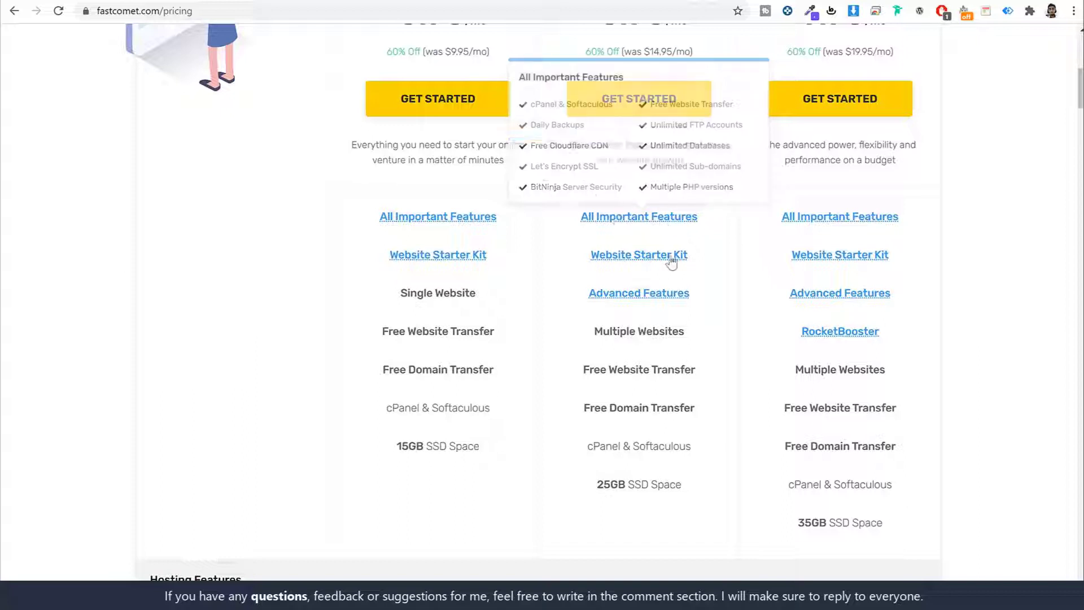
Review FastCloud Plus features and highlight Multiple Websites in its column.
{"action": "mouse_move", "coordinate": [628, 299]}
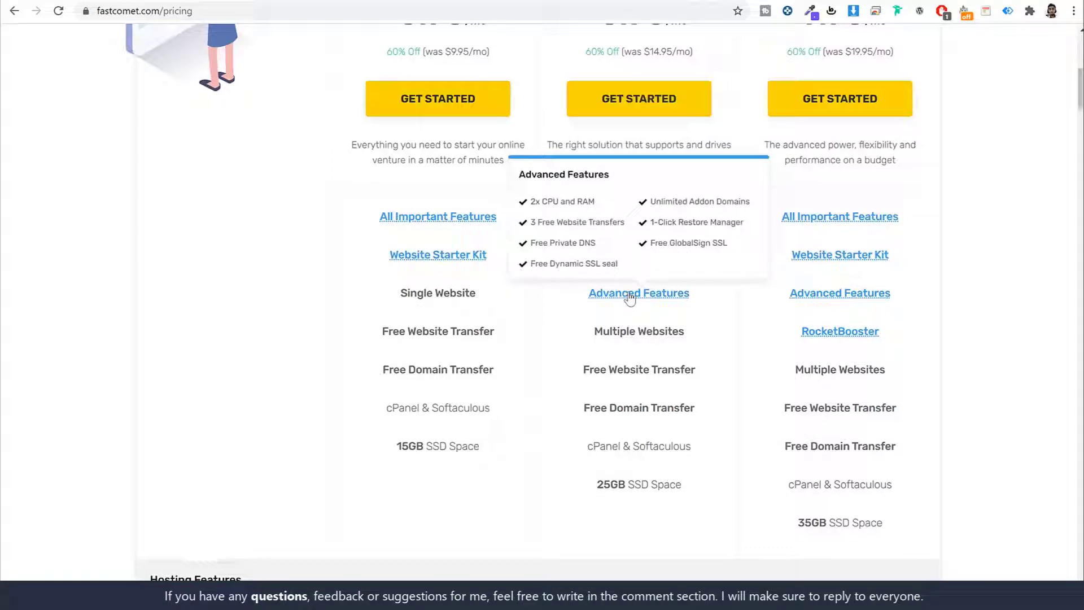
{"action": "scroll", "coordinate": [699, 326], "scroll_direction": "down", "scroll_amount": 3}
{"action": "scroll", "coordinate": [694, 317], "scroll_direction": "up", "scroll_amount": 3}
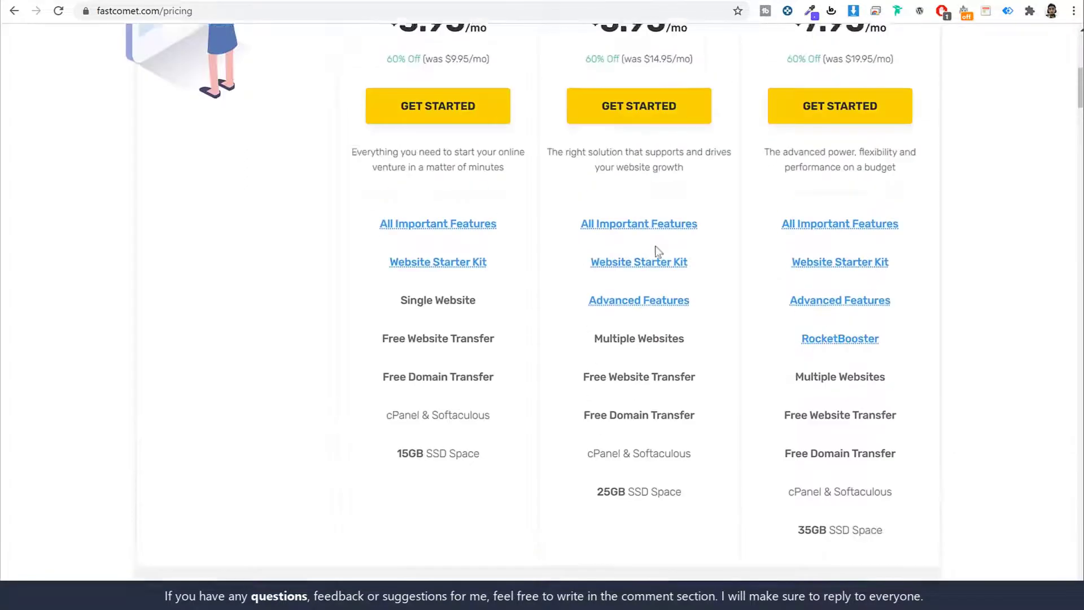
{"action": "scroll", "coordinate": [656, 251], "scroll_direction": "up", "scroll_amount": 5}
{"action": "left_click_drag", "start_coordinate": [585, 192], "coordinate": [841, 184]}
{"action": "scroll", "coordinate": [778, 321], "scroll_direction": "down", "scroll_amount": 6}
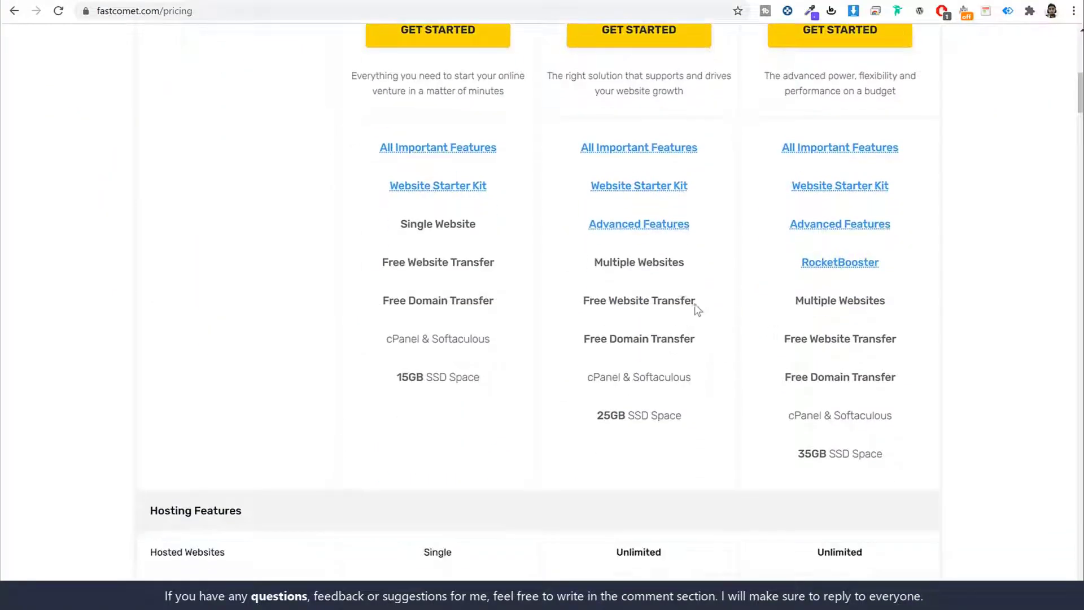
{"action": "left_click_drag", "start_coordinate": [593, 263], "coordinate": [702, 268]}
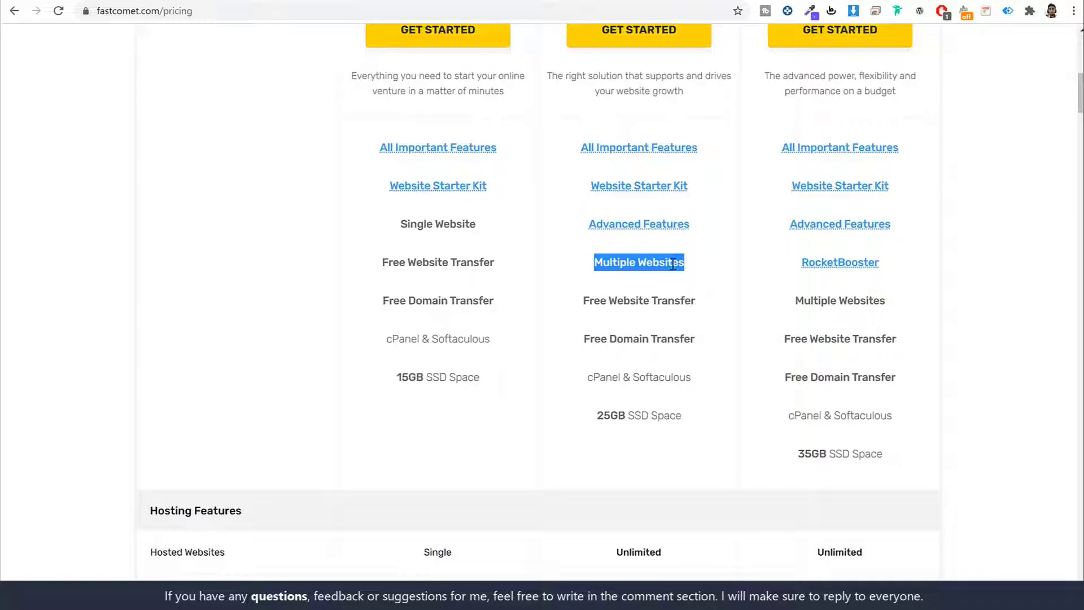
Highlight the Free Website and Domain Transfer lines and scroll to Hosting Features.
{"action": "left_click", "coordinate": [68, 1]}
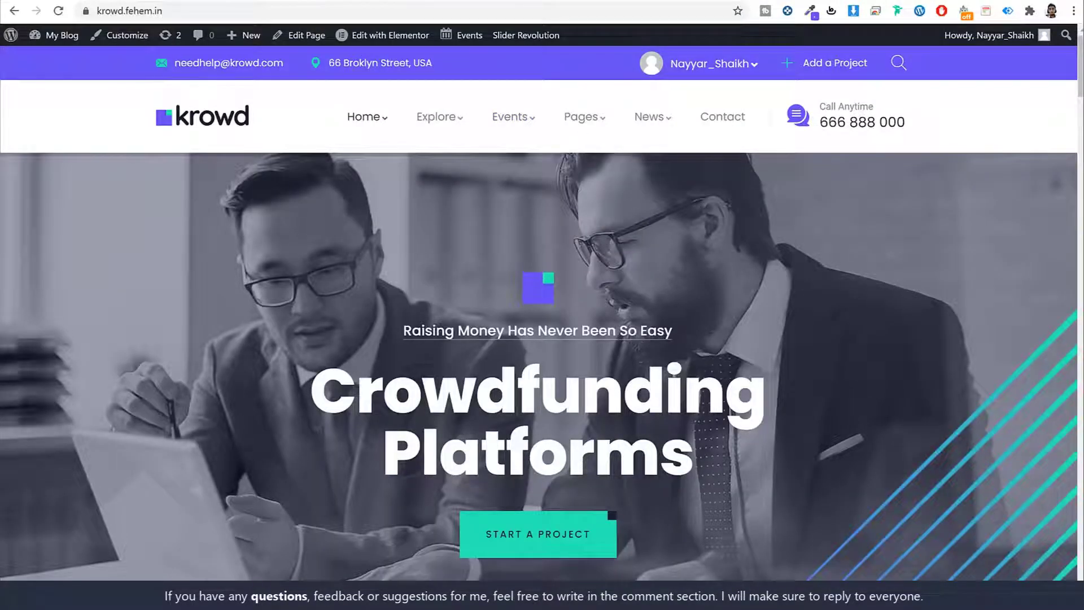
{"action": "left_click", "coordinate": [299, 1]}
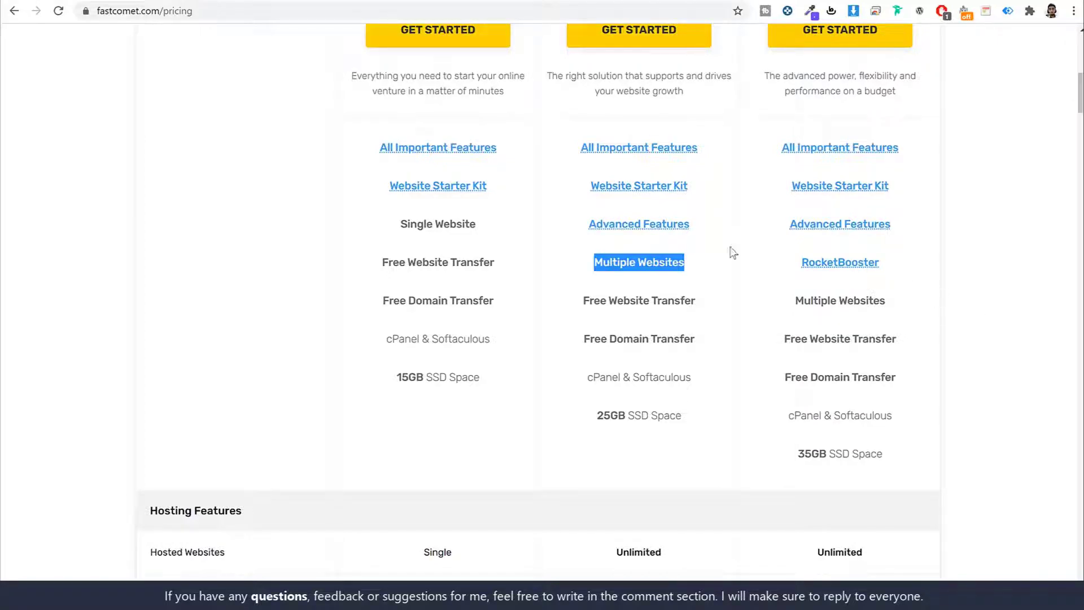
{"action": "scroll", "coordinate": [730, 255], "scroll_direction": "up", "scroll_amount": 5}
{"action": "scroll", "coordinate": [715, 261], "scroll_direction": "down", "scroll_amount": 4}
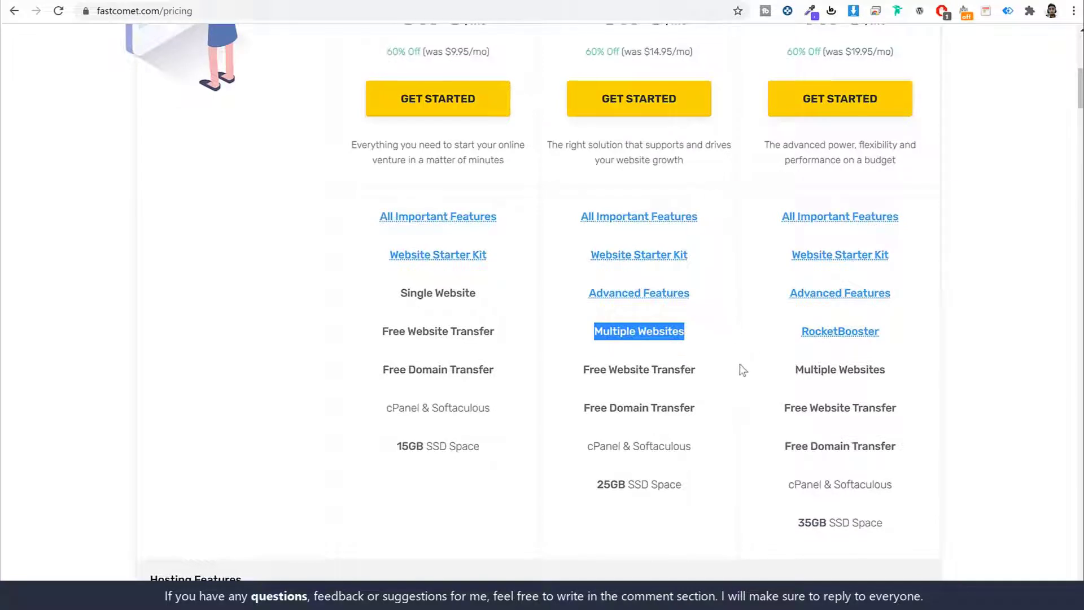
{"action": "scroll", "coordinate": [753, 367], "scroll_direction": "down", "scroll_amount": 3}
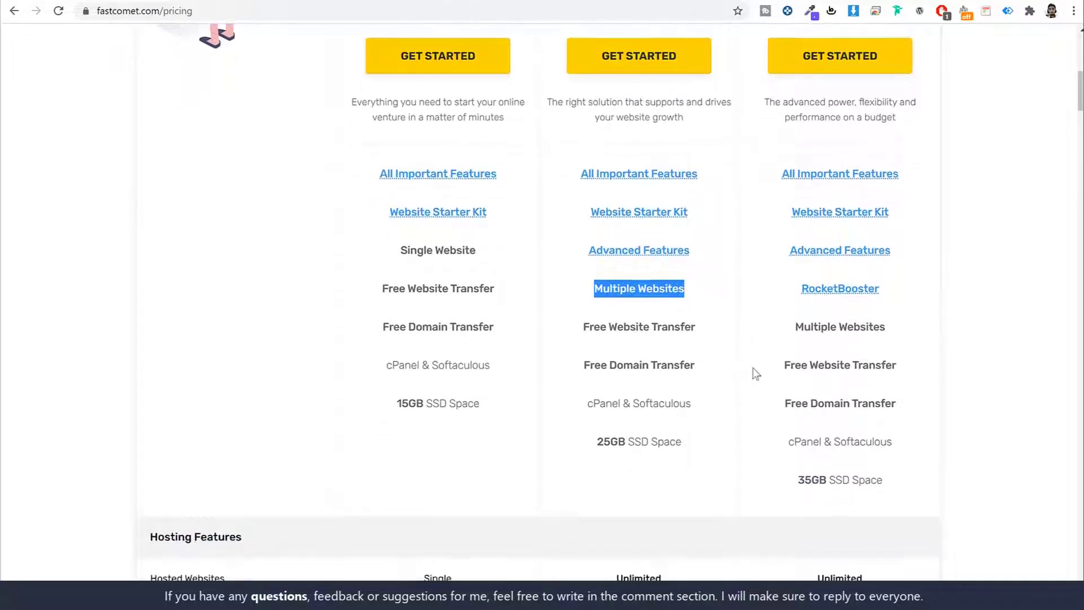
{"action": "left_click_drag", "start_coordinate": [588, 232], "coordinate": [723, 269]}
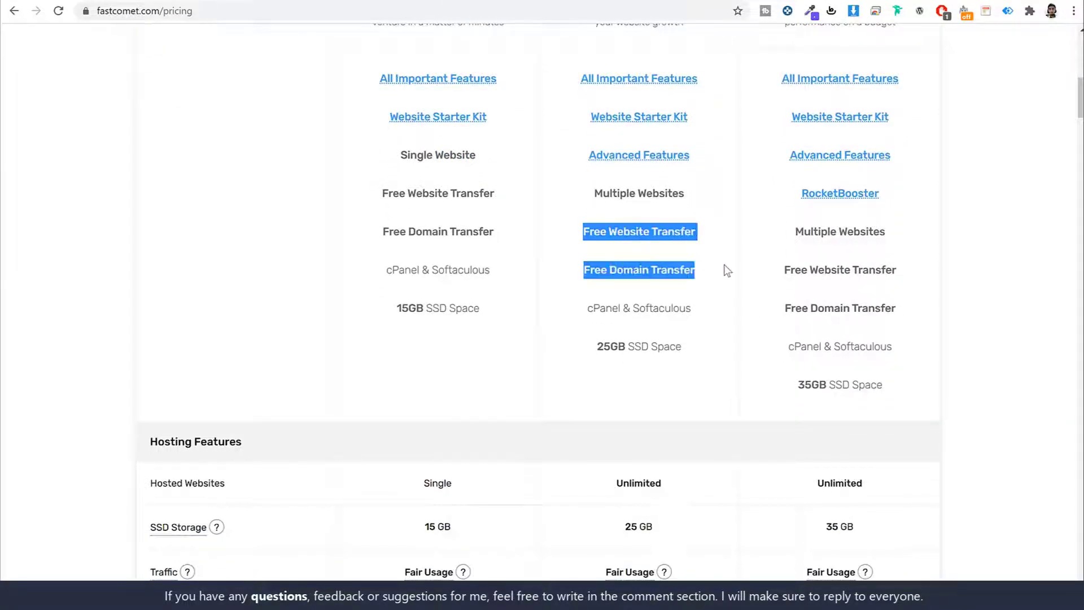
{"action": "left_click", "coordinate": [723, 269]}
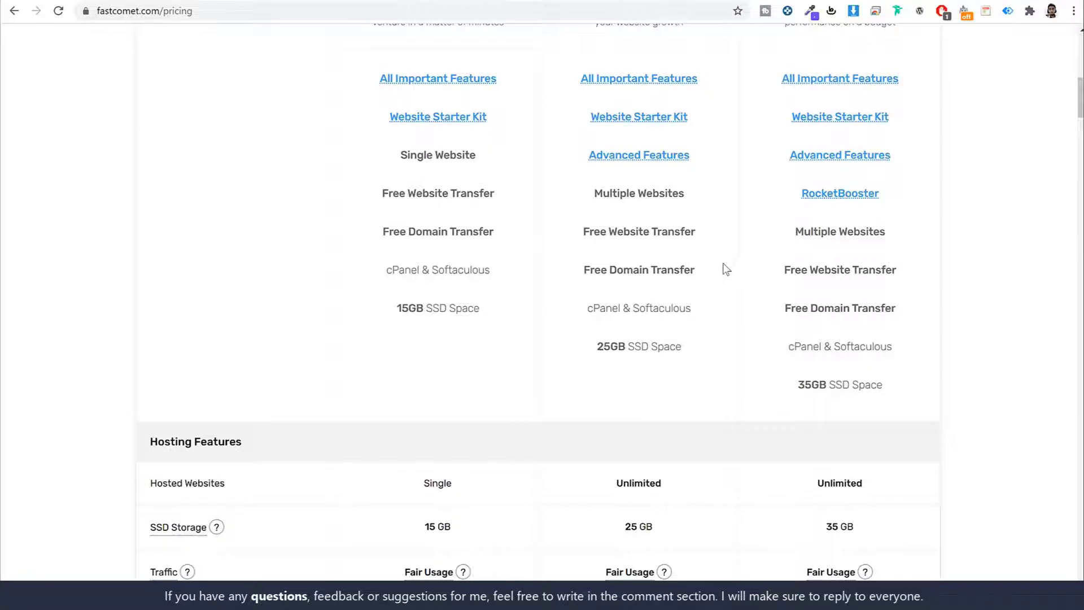
{"action": "scroll", "coordinate": [731, 242], "scroll_direction": "up", "scroll_amount": 1}
{"action": "scroll", "coordinate": [733, 247], "scroll_direction": "down", "scroll_amount": 4}
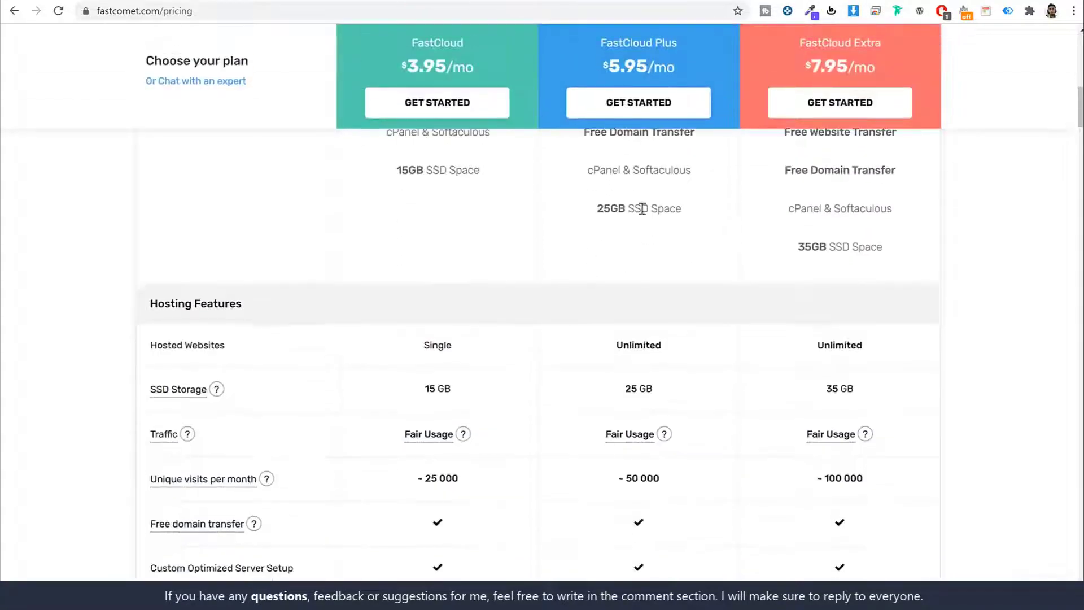
Select just 25GB in the FastCloud Plus column's 25GB SSD Space line.
{"action": "left_click_drag", "start_coordinate": [611, 208], "coordinate": [707, 219]}
{"action": "left_click", "coordinate": [710, 220]}
{"action": "left_click_drag", "start_coordinate": [629, 209], "coordinate": [697, 211]}
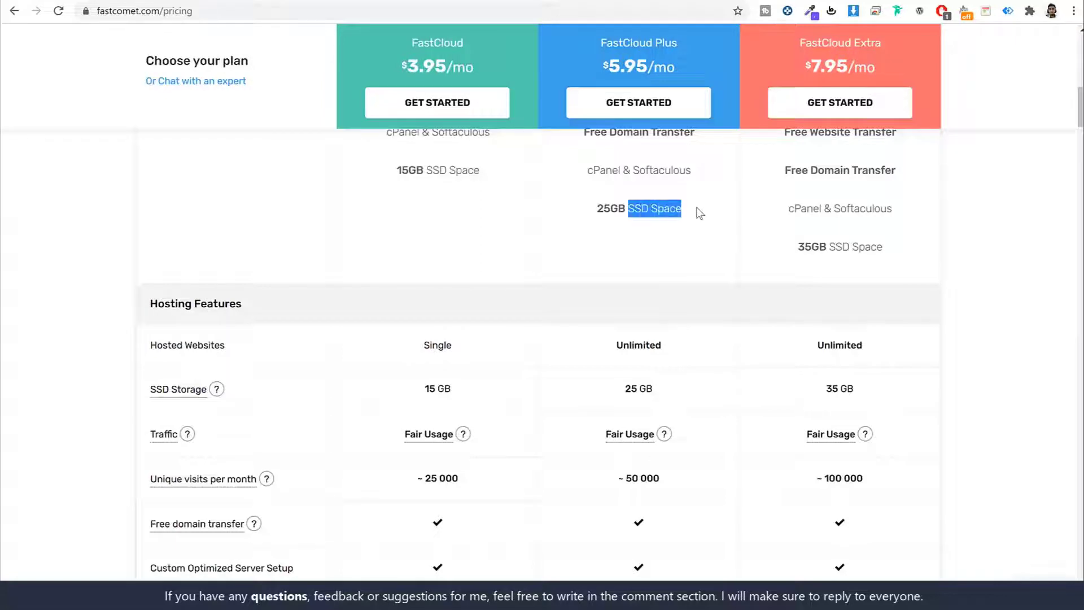
{"action": "triple_click", "coordinate": [648, 206]}
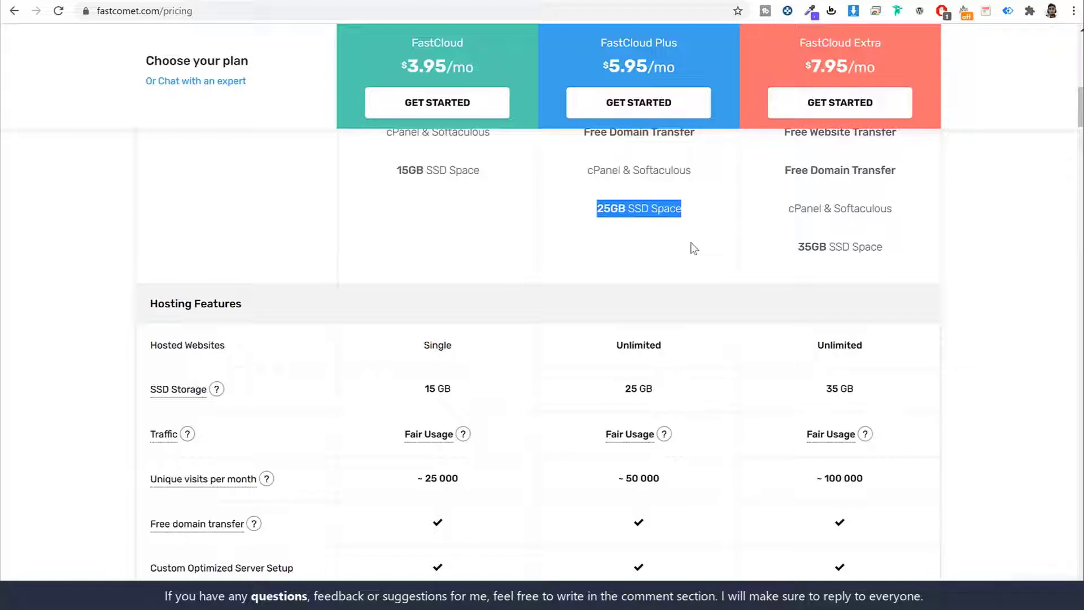
{"action": "left_click", "coordinate": [693, 248]}
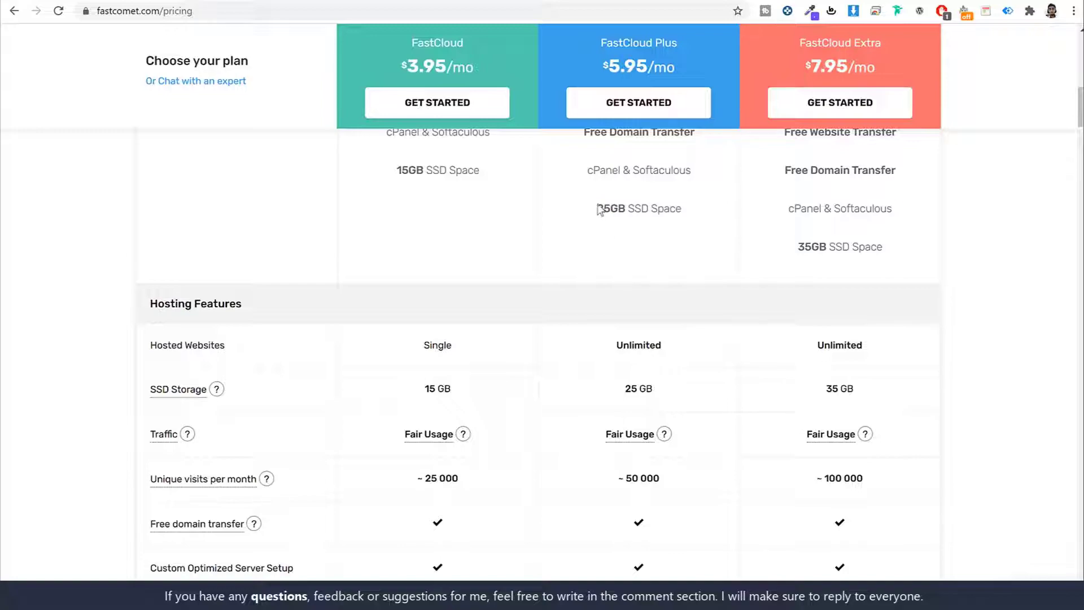
{"action": "left_click_drag", "start_coordinate": [598, 209], "coordinate": [625, 209]}
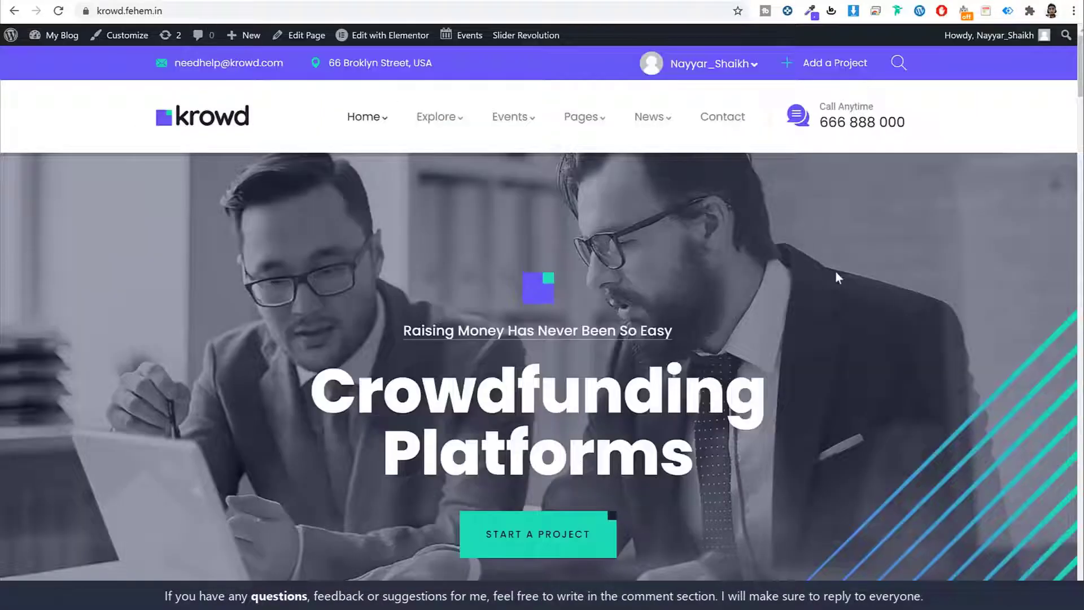
{"action": "scroll", "coordinate": [835, 270], "scroll_direction": "down", "scroll_amount": 8}
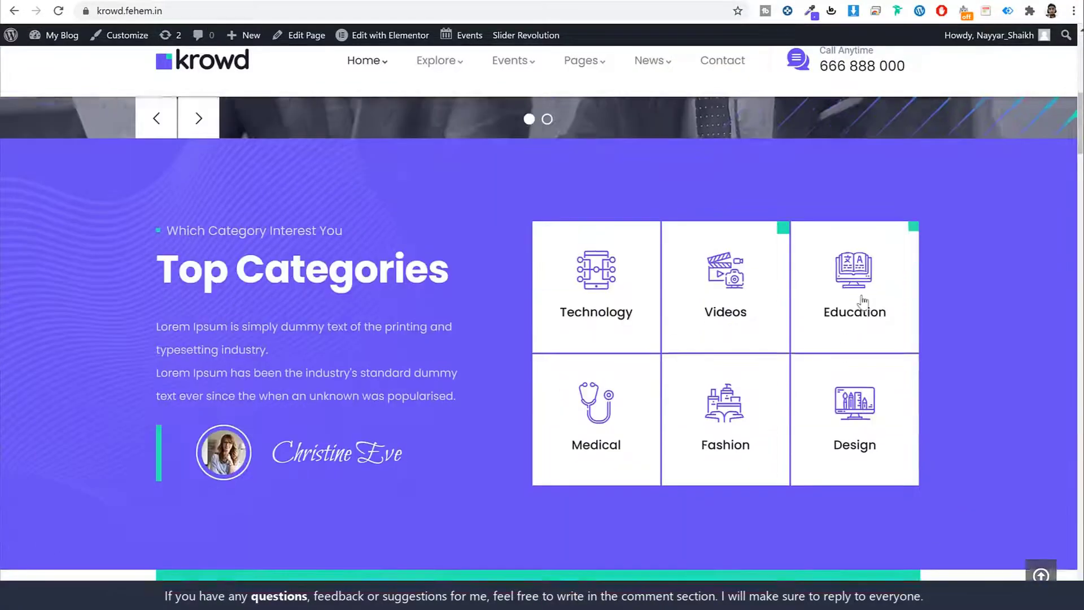
{"action": "scroll", "coordinate": [861, 301], "scroll_direction": "down", "scroll_amount": 10}
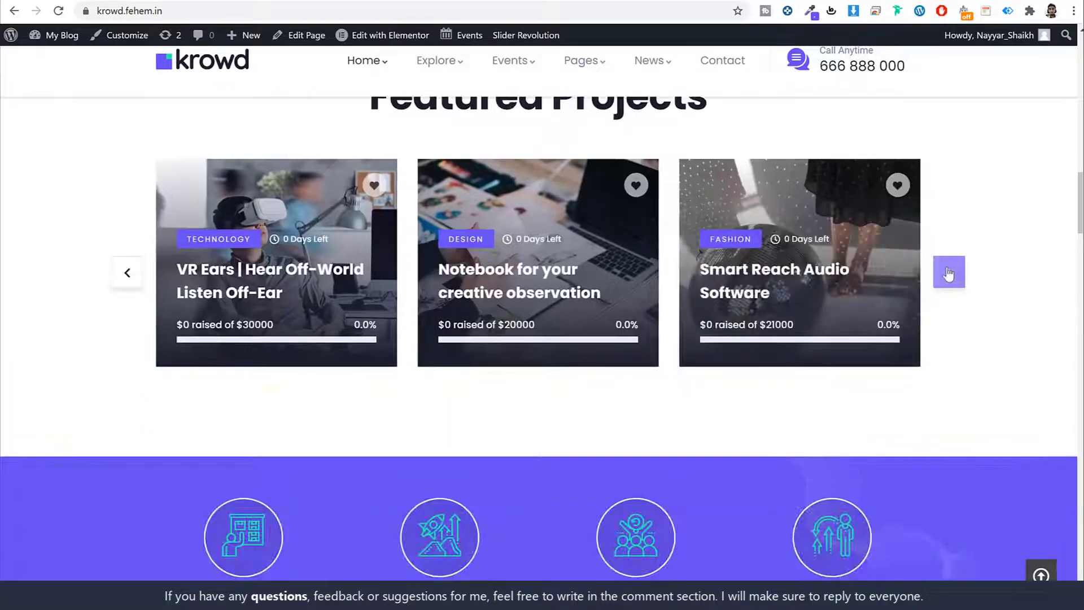
{"action": "left_click", "coordinate": [948, 273]}
{"action": "left_click", "coordinate": [948, 272]}
{"action": "left_click", "coordinate": [948, 272]}
{"action": "scroll", "coordinate": [1010, 347], "scroll_direction": "down", "scroll_amount": 7}
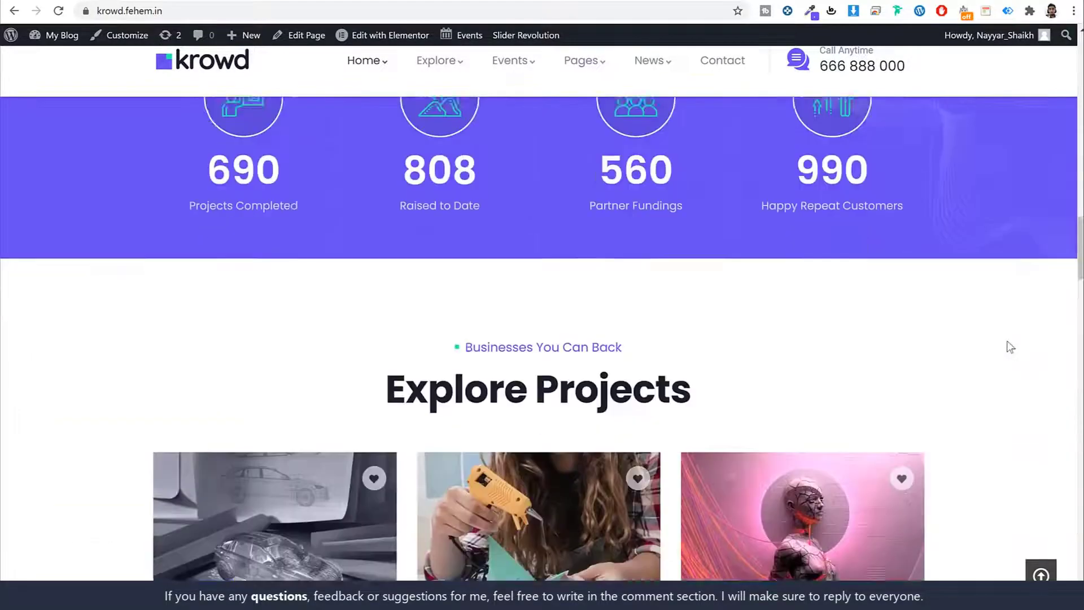
{"action": "scroll", "coordinate": [1008, 344], "scroll_direction": "down", "scroll_amount": 6}
{"action": "scroll", "coordinate": [1006, 350], "scroll_direction": "up", "scroll_amount": 20}
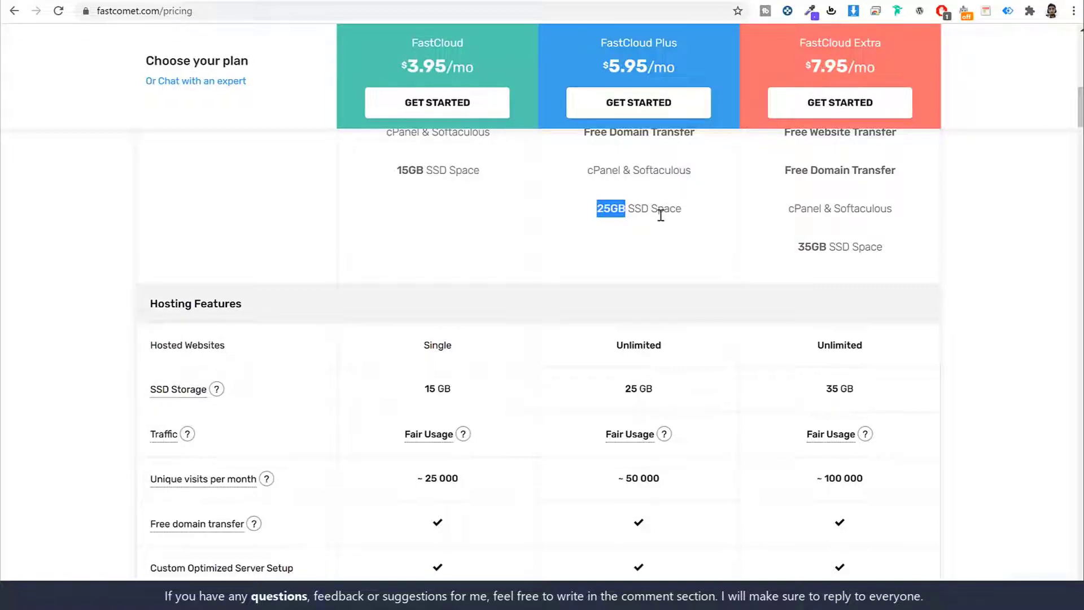
Find the FastCloud Plus plan at $5.95/mo with SAVE60 and mark its name.
{"action": "scroll", "coordinate": [751, 322], "scroll_direction": "down", "scroll_amount": 12}
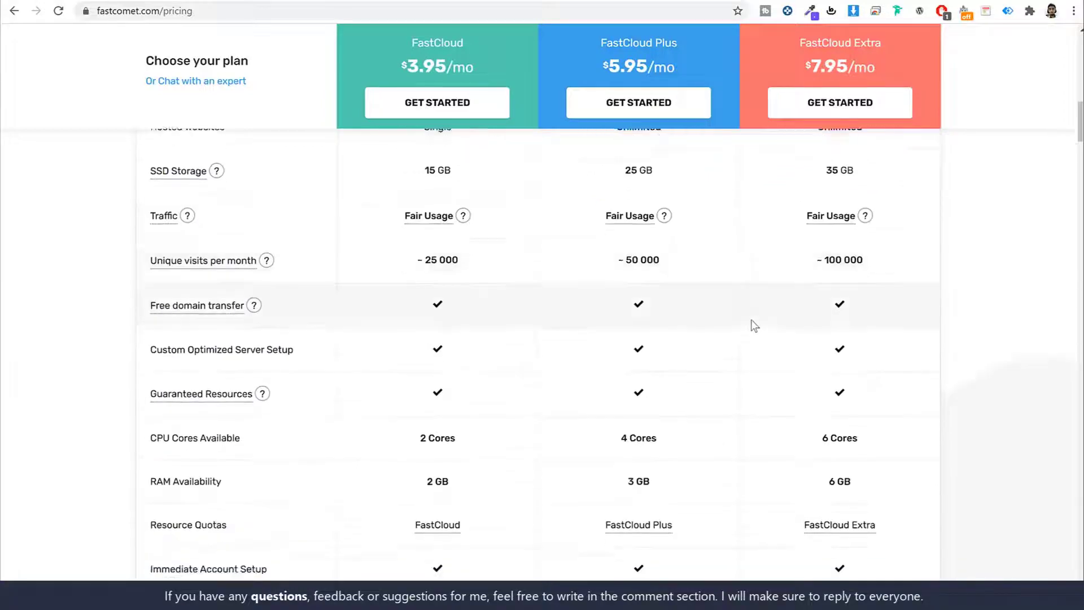
{"action": "scroll", "coordinate": [754, 326], "scroll_direction": "up", "scroll_amount": 15}
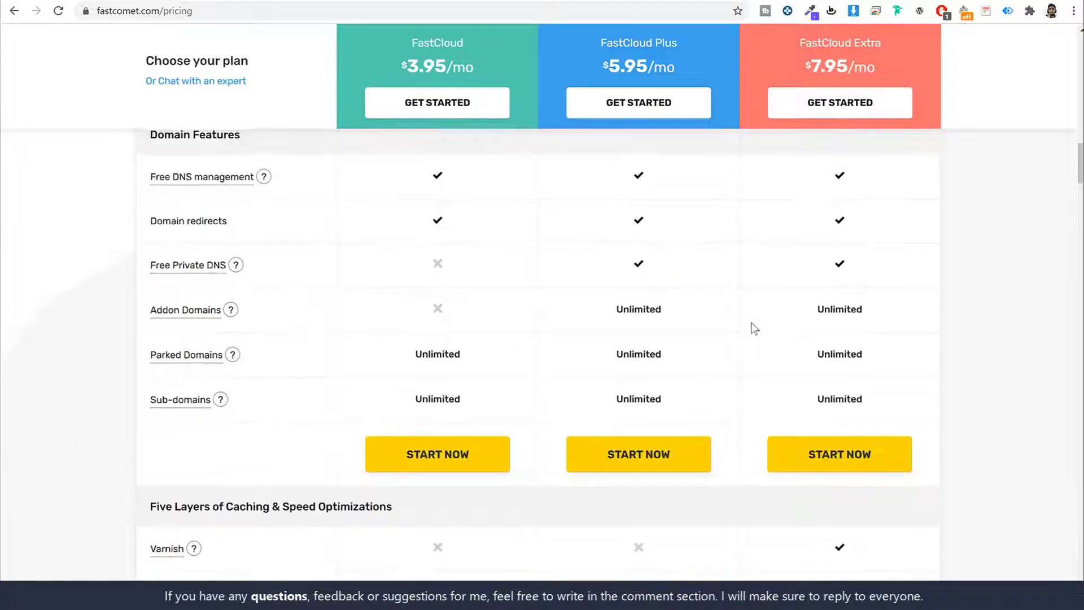
{"action": "scroll", "coordinate": [983, 293], "scroll_direction": "up", "scroll_amount": 4}
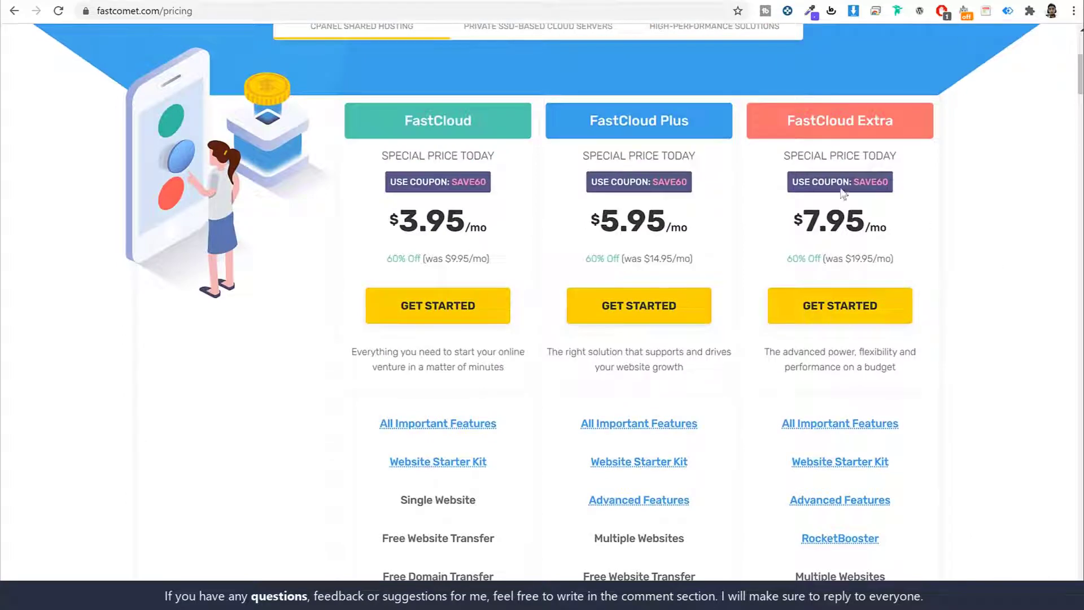
{"action": "left_click_drag", "start_coordinate": [590, 118], "coordinate": [720, 129]}
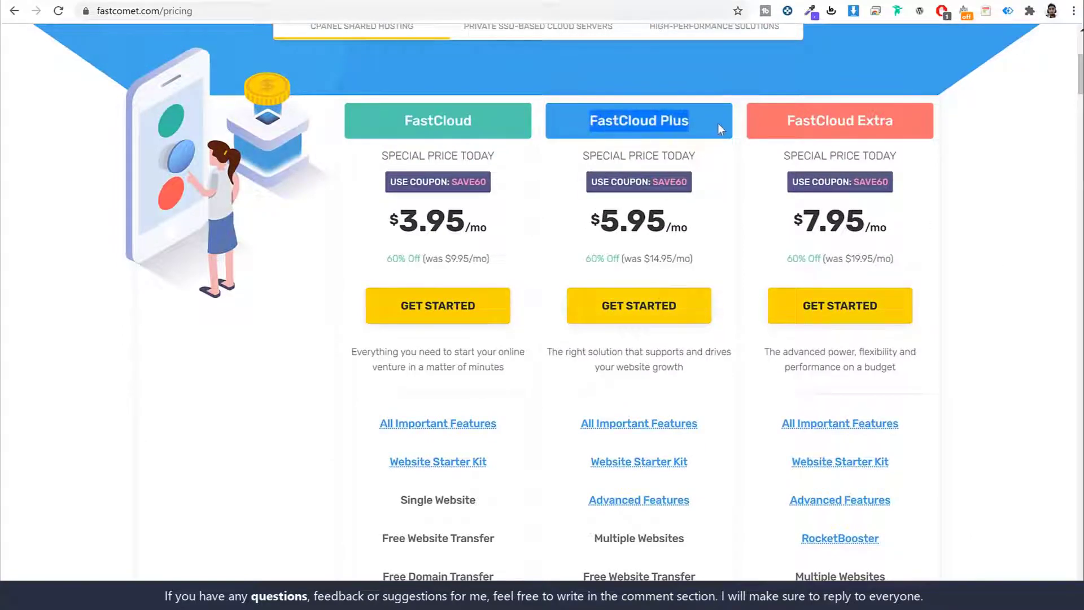
{"action": "left_click", "coordinate": [717, 124]}
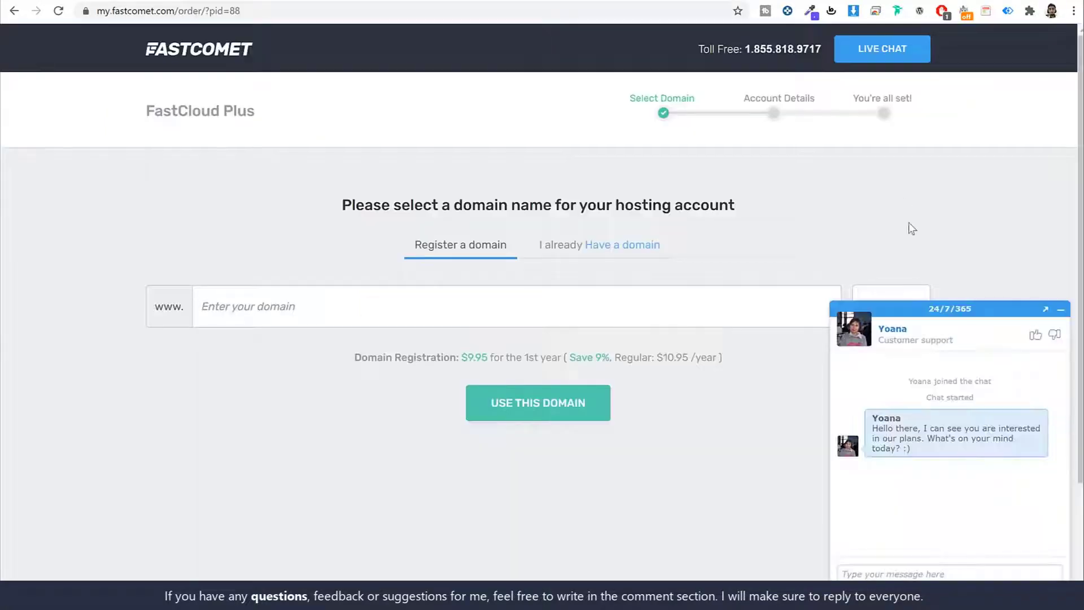
Dismiss the live chat, enter the new domain name, and show the .com extension price list.
{"action": "left_click", "coordinate": [1060, 310]}
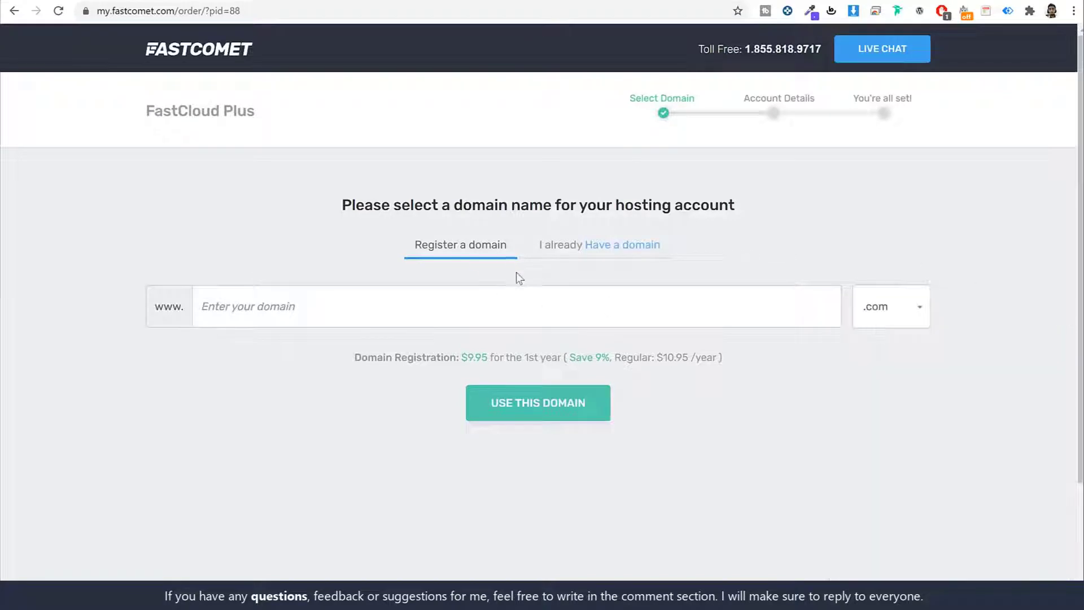
{"action": "left_click", "coordinate": [629, 303]}
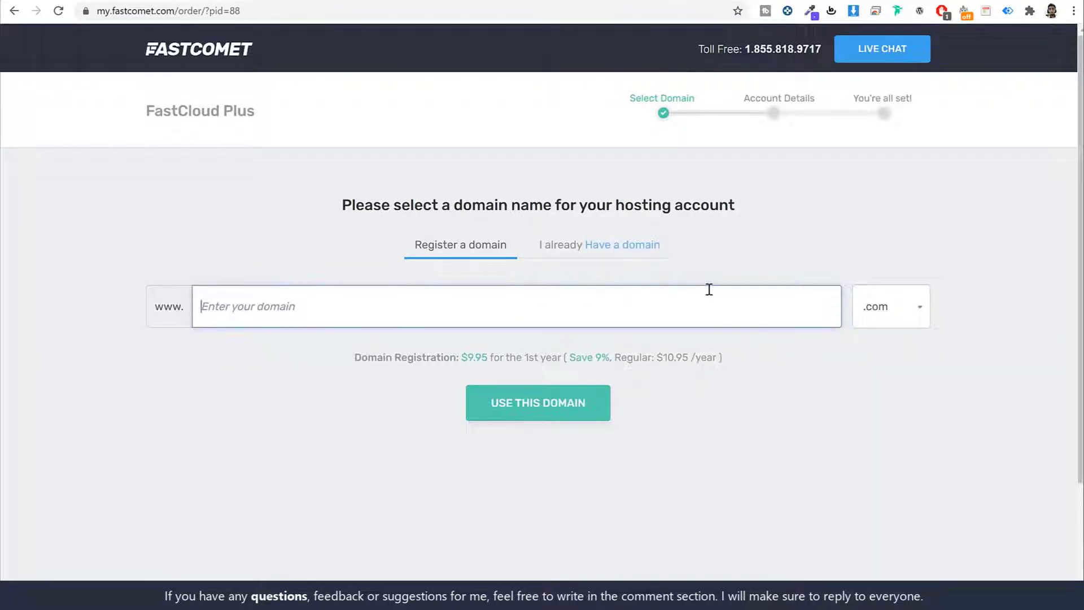
{"action": "type", "text": "nayyarshaikh"}
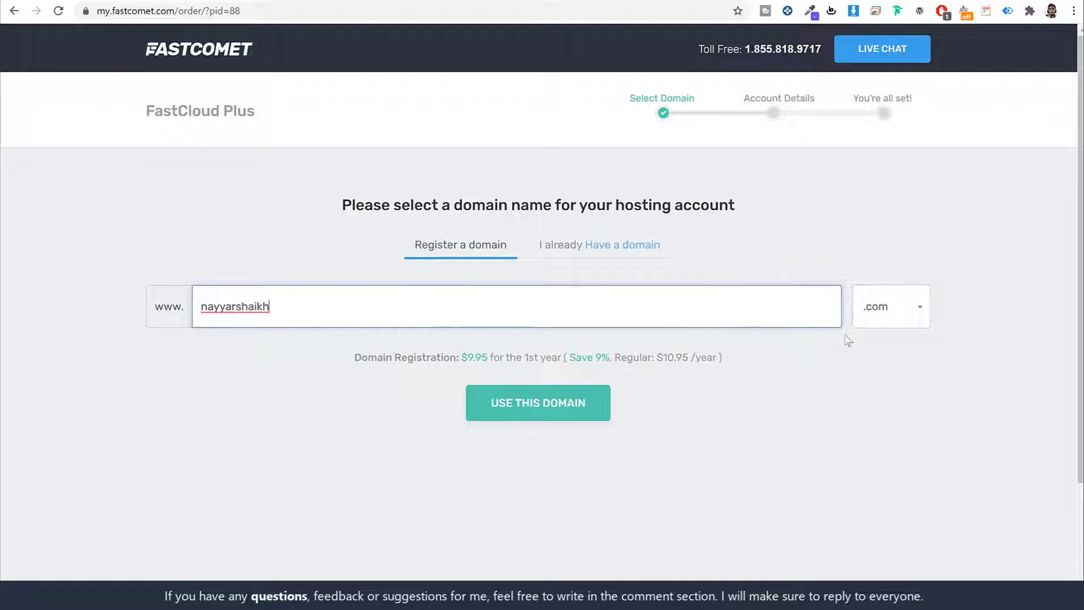
{"action": "left_click", "coordinate": [925, 312]}
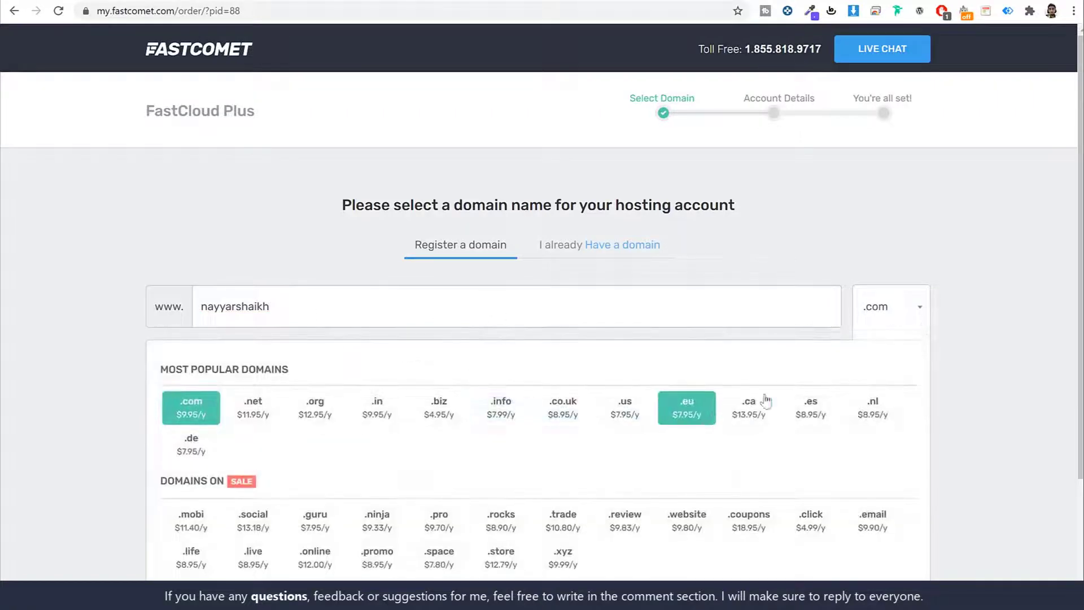
Keep .com, then try the 'I already have a domain' option with an owned .com domain.
{"action": "scroll", "coordinate": [750, 497], "scroll_direction": "down", "scroll_amount": 3}
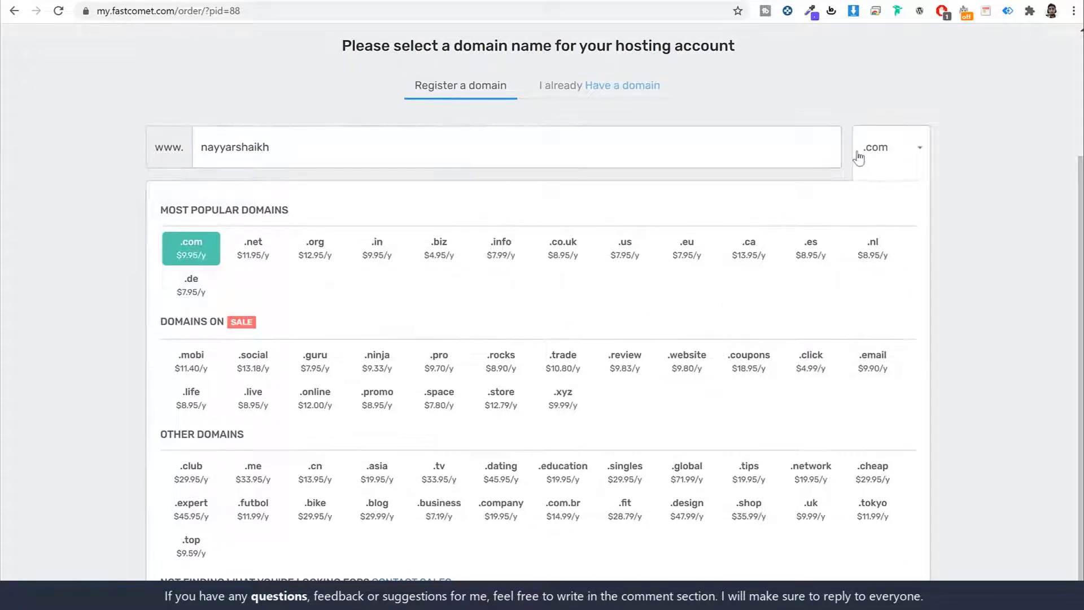
{"action": "left_click", "coordinate": [916, 151]}
{"action": "scroll", "coordinate": [599, 282], "scroll_direction": "up", "scroll_amount": 3}
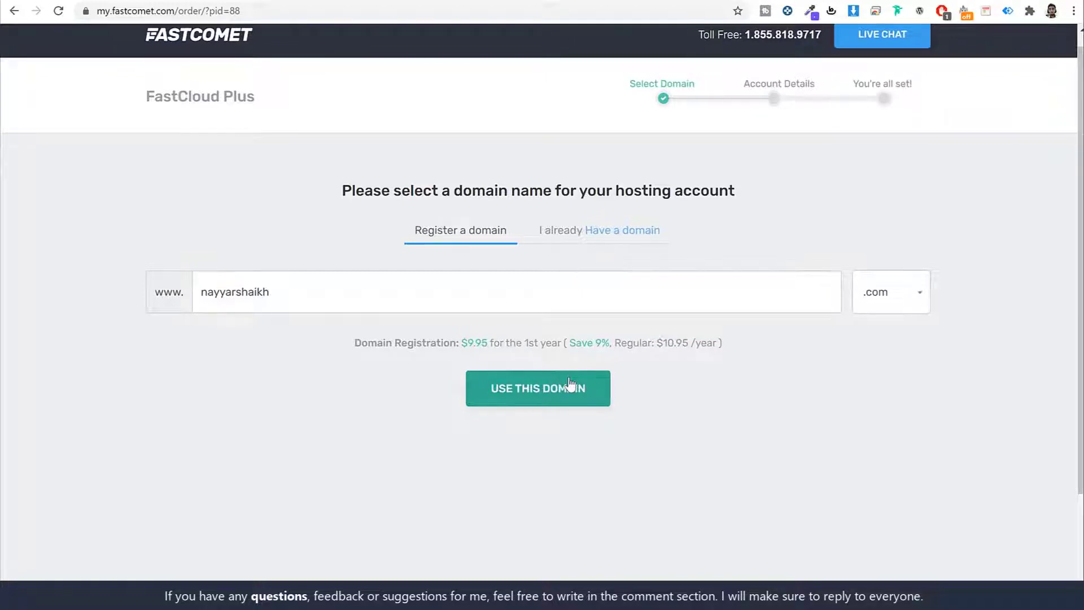
{"action": "left_click", "coordinate": [571, 230]}
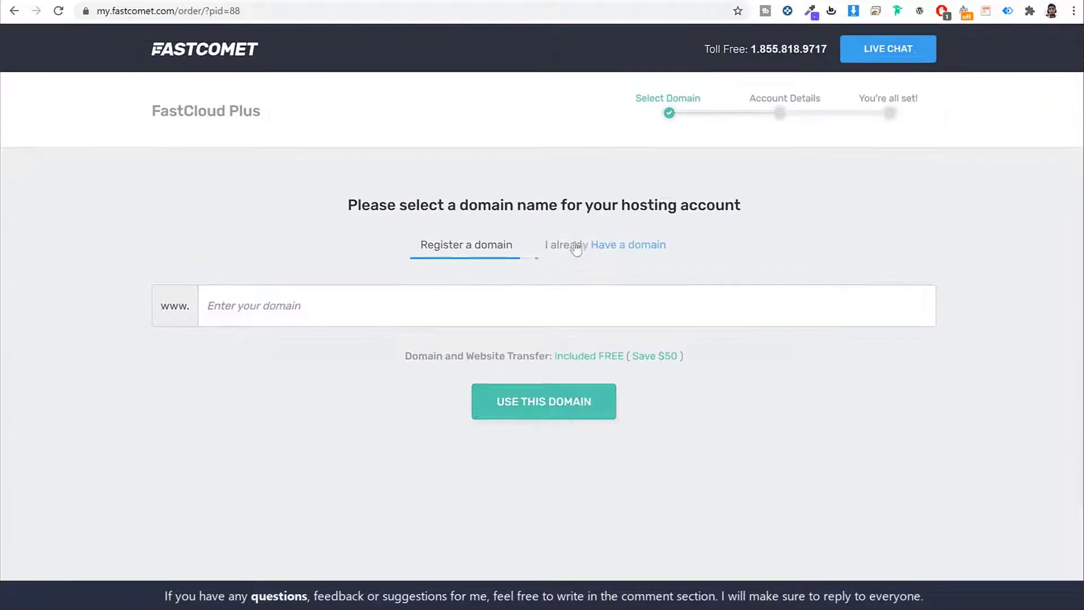
{"action": "left_click", "coordinate": [592, 305]}
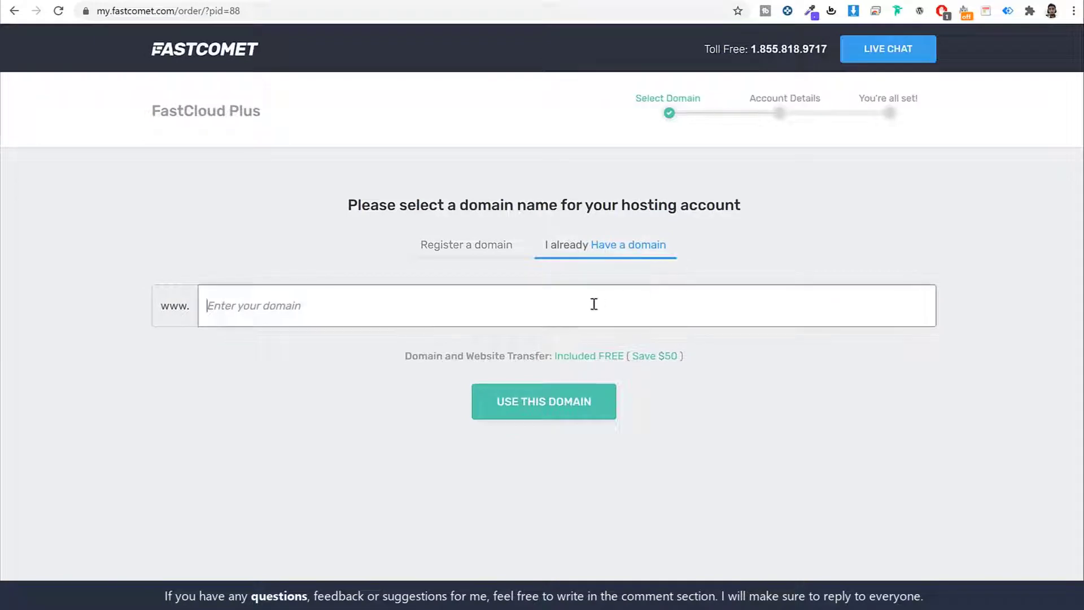
{"action": "type", "text": "nayyarsh"}
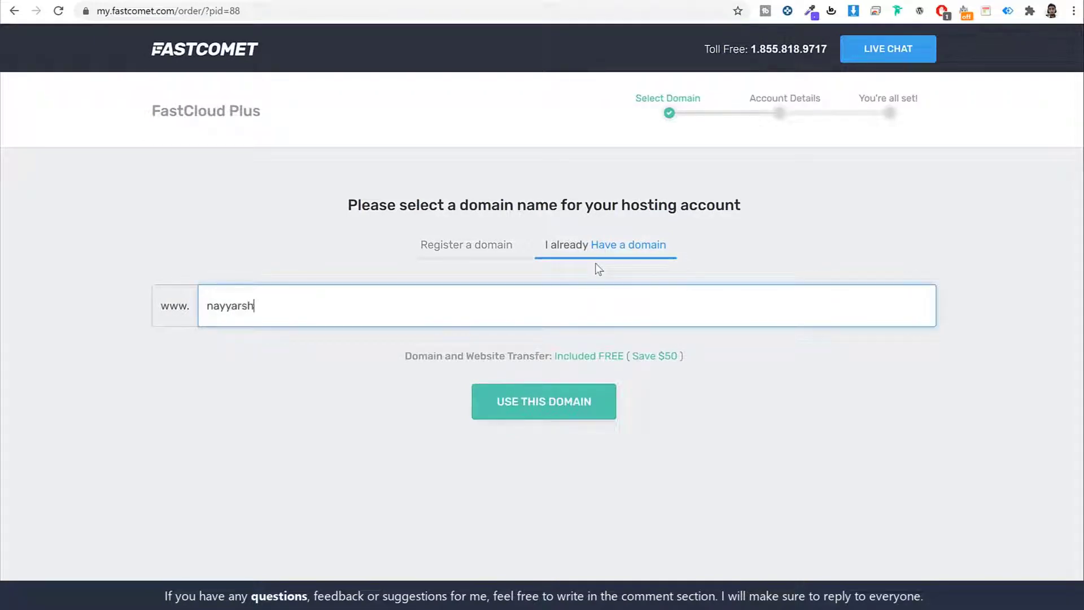
{"action": "type", "text": "aikh.com"}
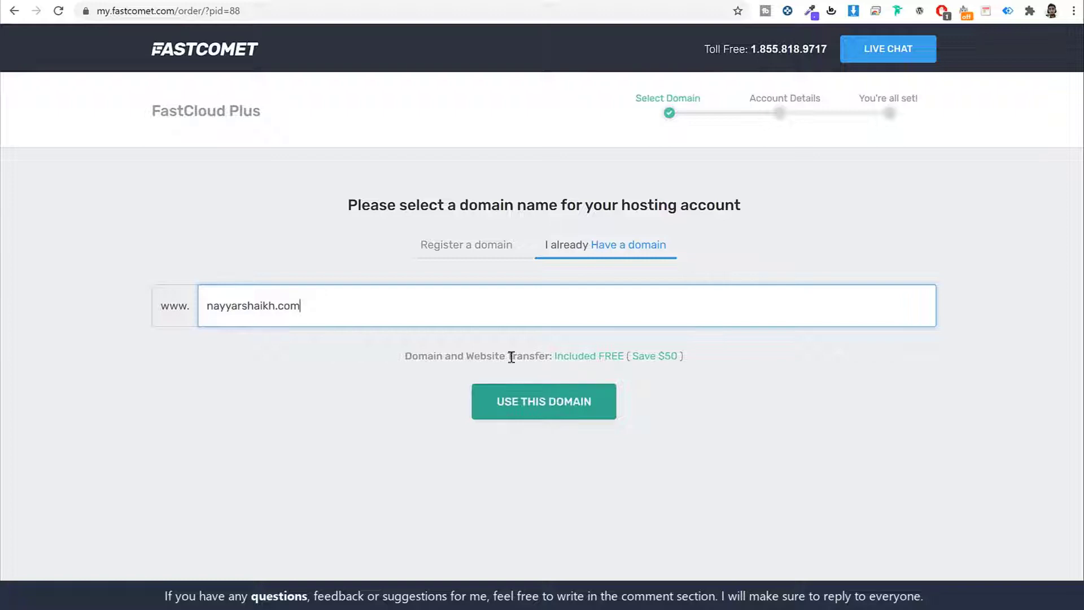
Return to registering a new domain, append 's' to the name, and continue with it.
{"action": "left_click", "coordinate": [479, 247]}
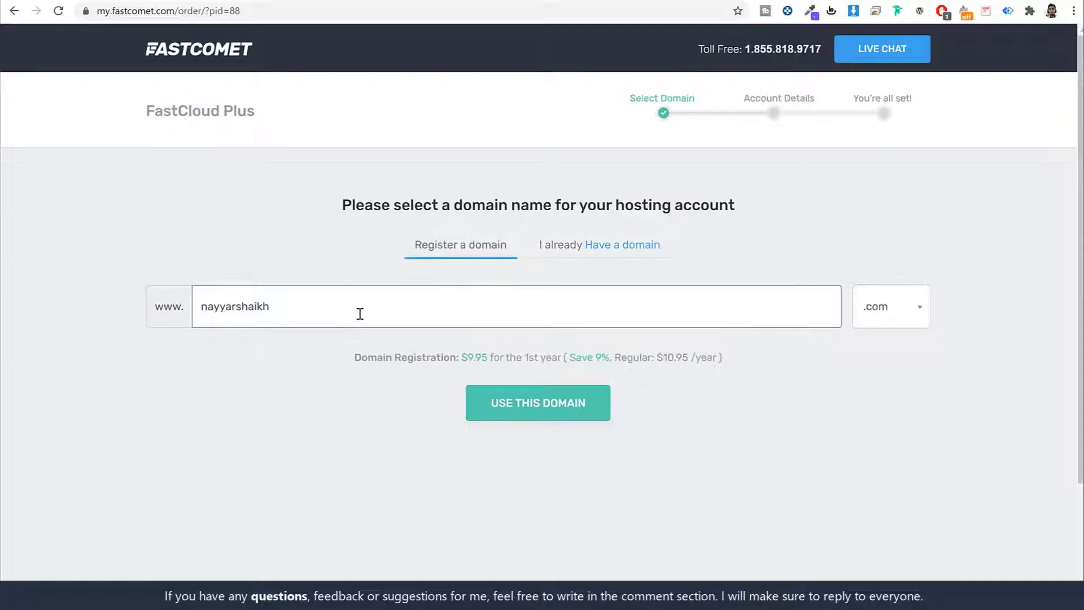
{"action": "left_click", "coordinate": [450, 306]}
{"action": "type", "text": "s"}
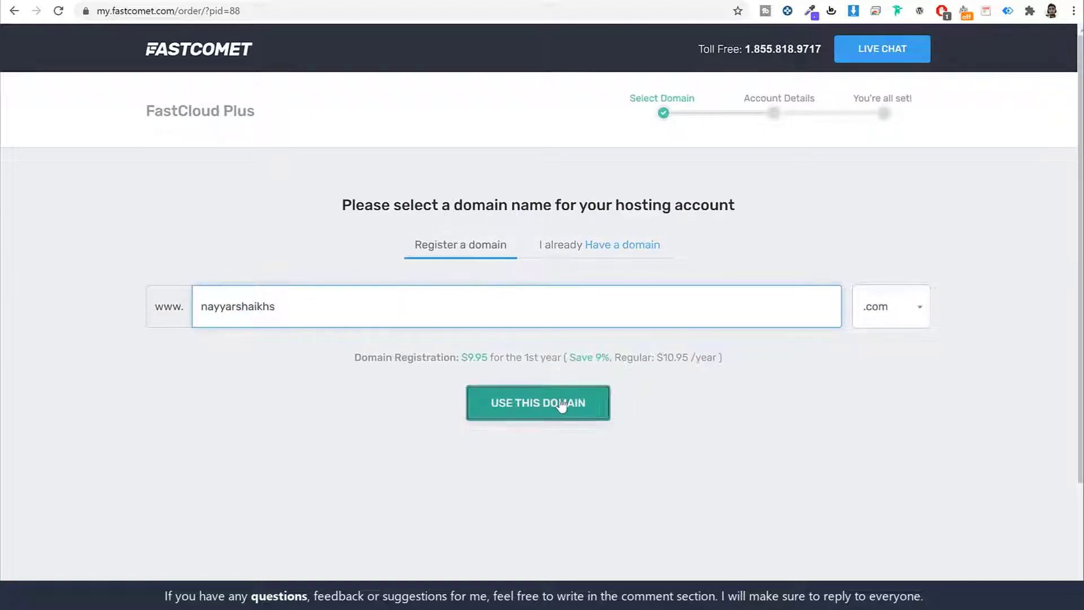
{"action": "left_click", "coordinate": [562, 404]}
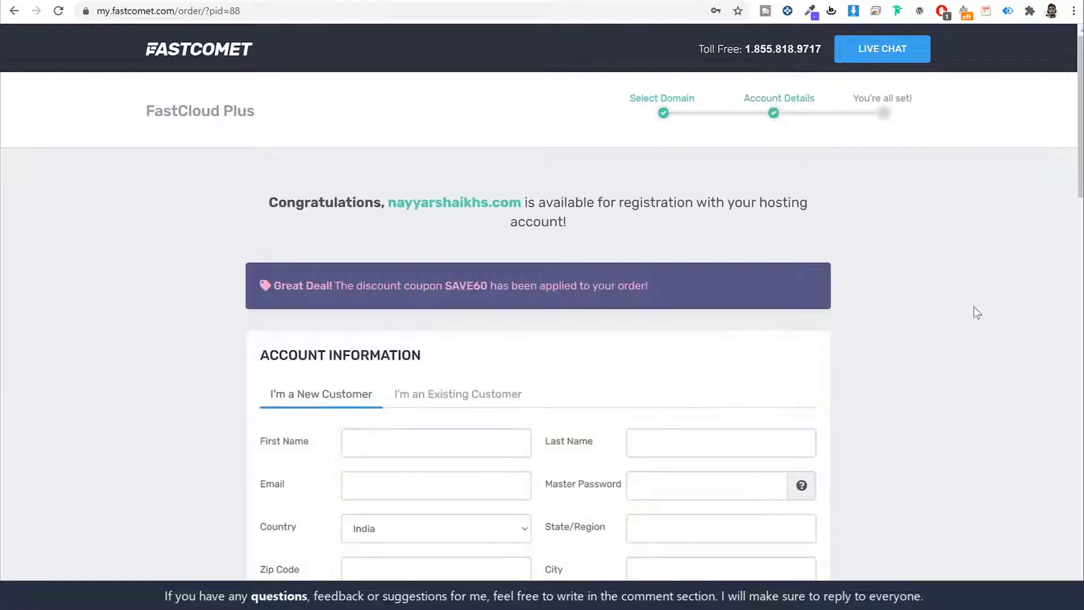
{"action": "scroll", "coordinate": [969, 282], "scroll_direction": "down", "scroll_amount": 5}
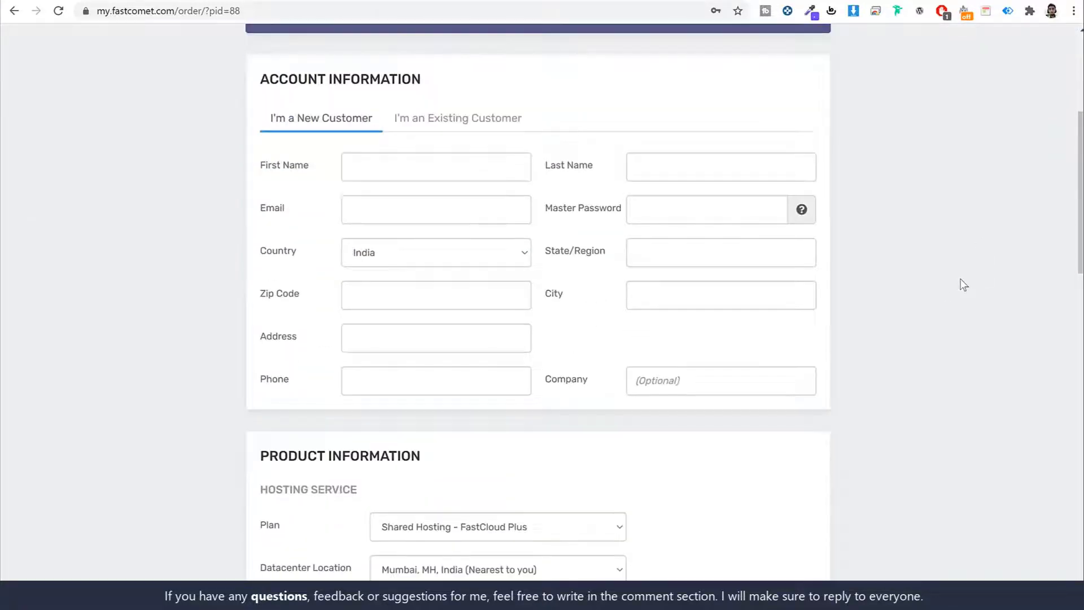
{"action": "left_click_drag", "start_coordinate": [261, 78], "coordinate": [480, 85]}
{"action": "left_click", "coordinate": [413, 128]}
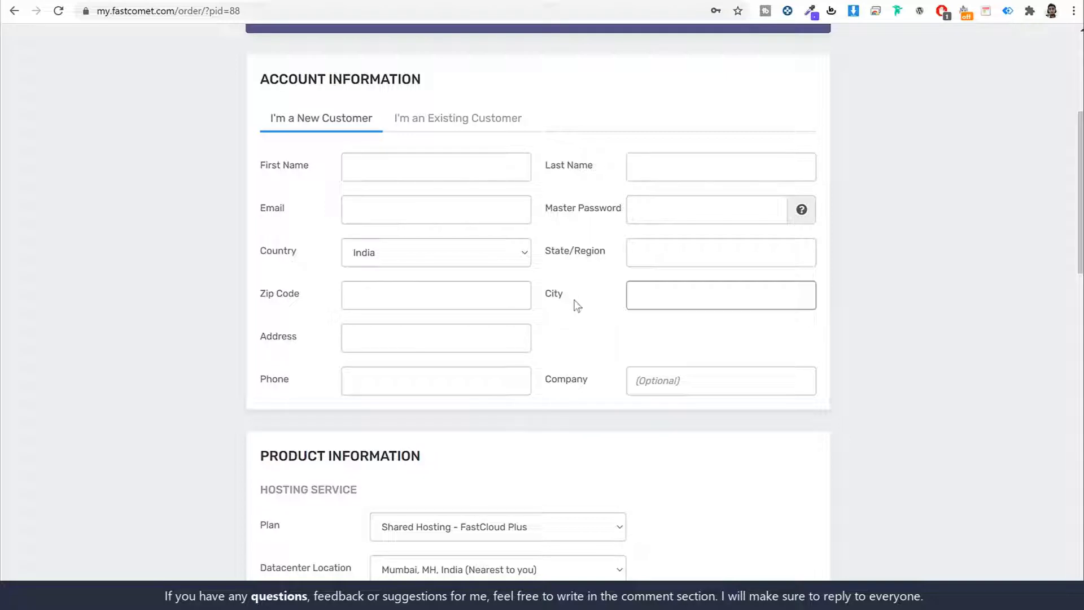
{"action": "left_click_drag", "start_coordinate": [292, 210], "coordinate": [257, 208]}
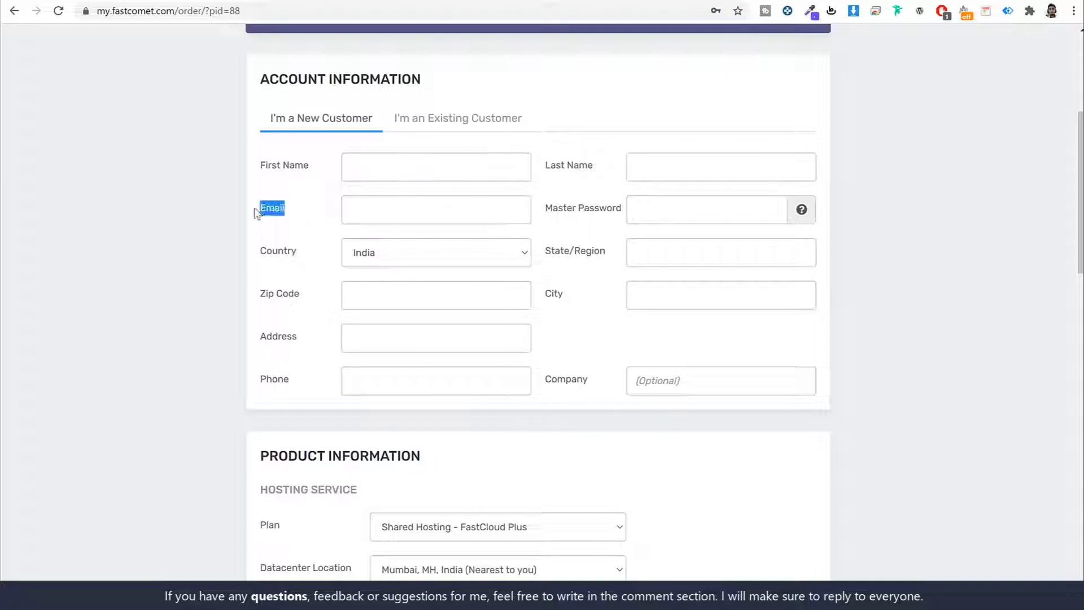
{"action": "left_click_drag", "start_coordinate": [547, 218], "coordinate": [626, 208]}
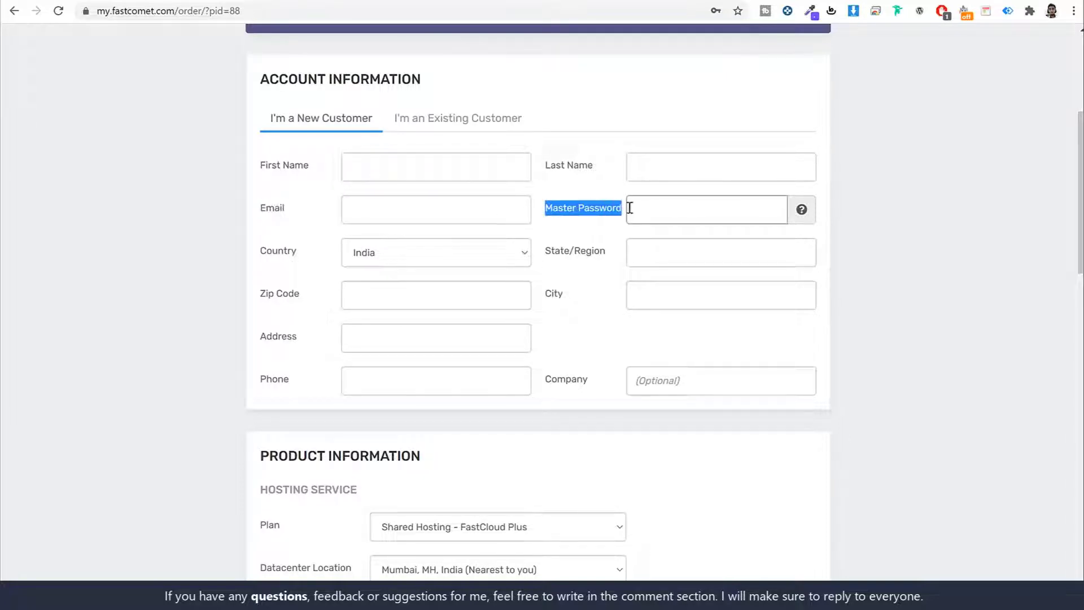
{"action": "left_click", "coordinate": [586, 228]}
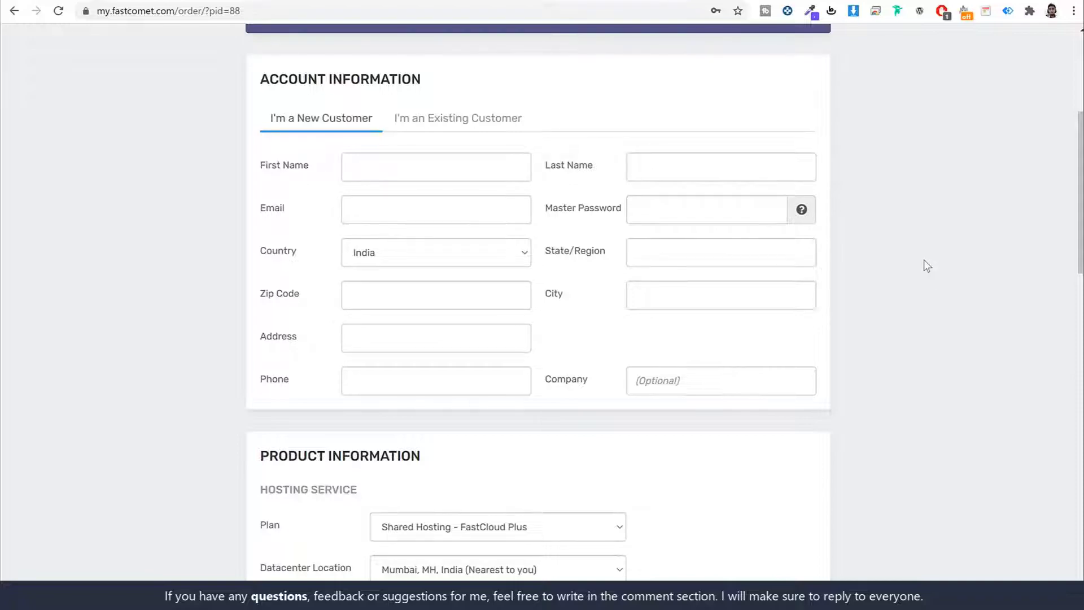
{"action": "scroll", "coordinate": [930, 282], "scroll_direction": "down", "scroll_amount": 7}
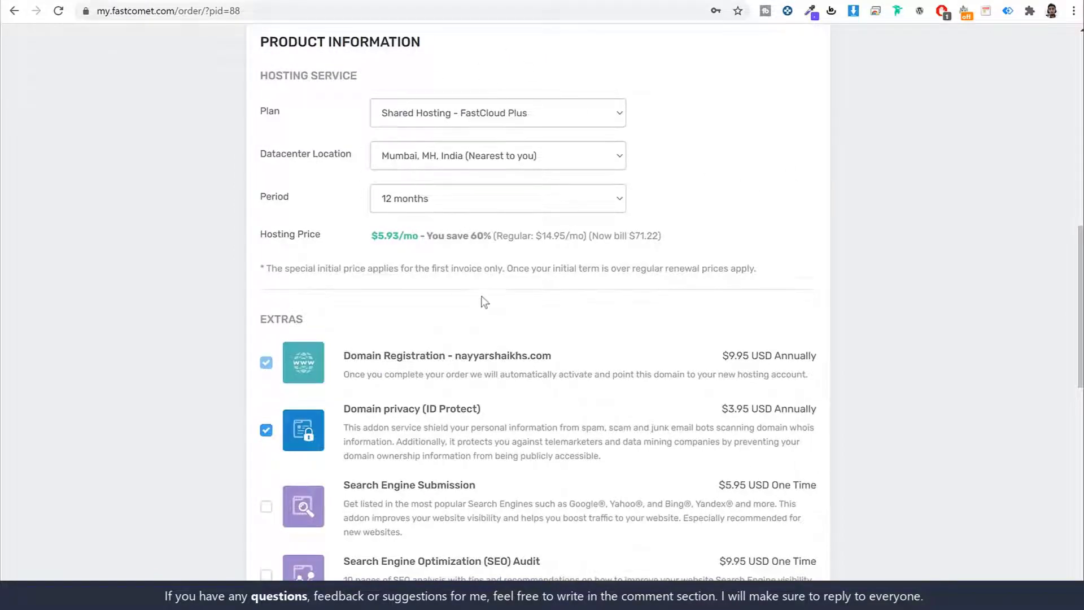
Choose Credit Card in Payment Information after briefly viewing the PayPal option.
{"action": "scroll", "coordinate": [474, 293], "scroll_direction": "down", "scroll_amount": 5}
{"action": "scroll", "coordinate": [525, 326], "scroll_direction": "down", "scroll_amount": 6}
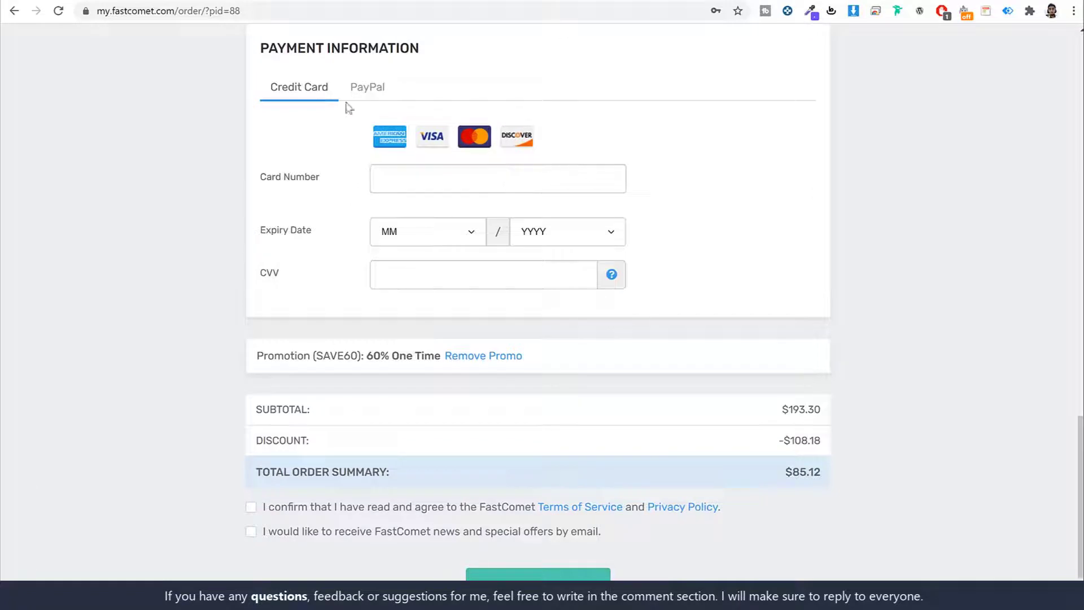
{"action": "left_click", "coordinate": [430, 189]}
{"action": "left_click", "coordinate": [358, 90]}
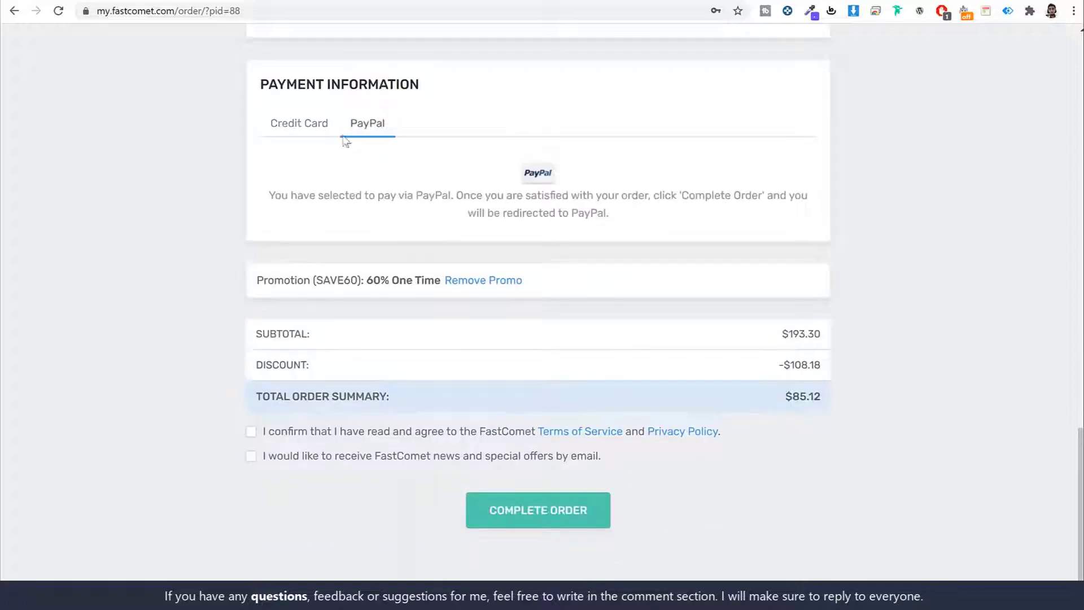
{"action": "left_click", "coordinate": [310, 132]}
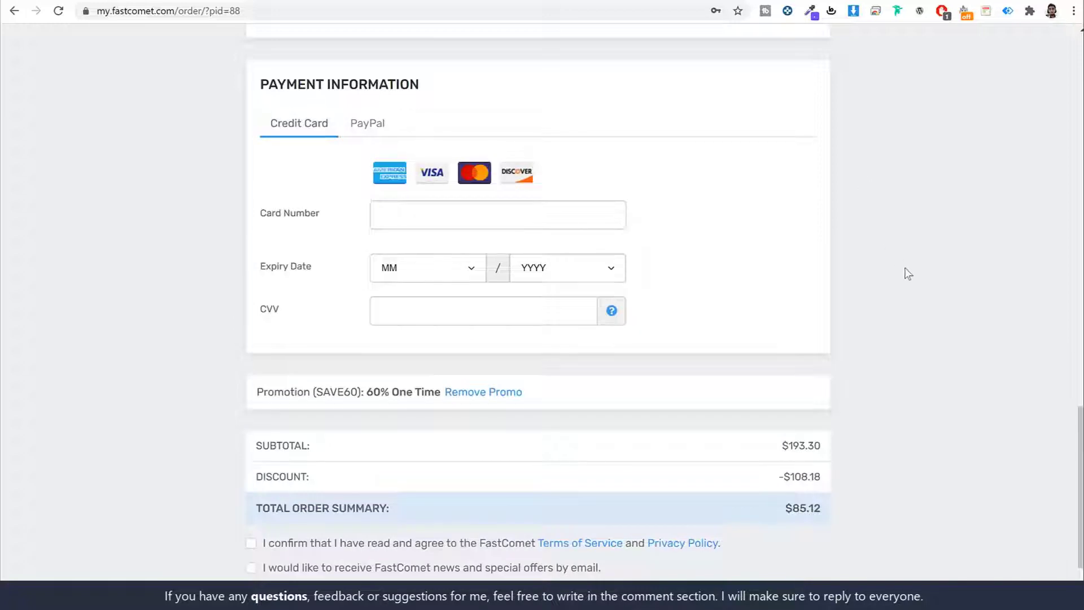
Accept the Terms of Service and Privacy Policy and opt in to FastComet news emails.
{"action": "scroll", "coordinate": [909, 270], "scroll_direction": "down", "scroll_amount": 2}
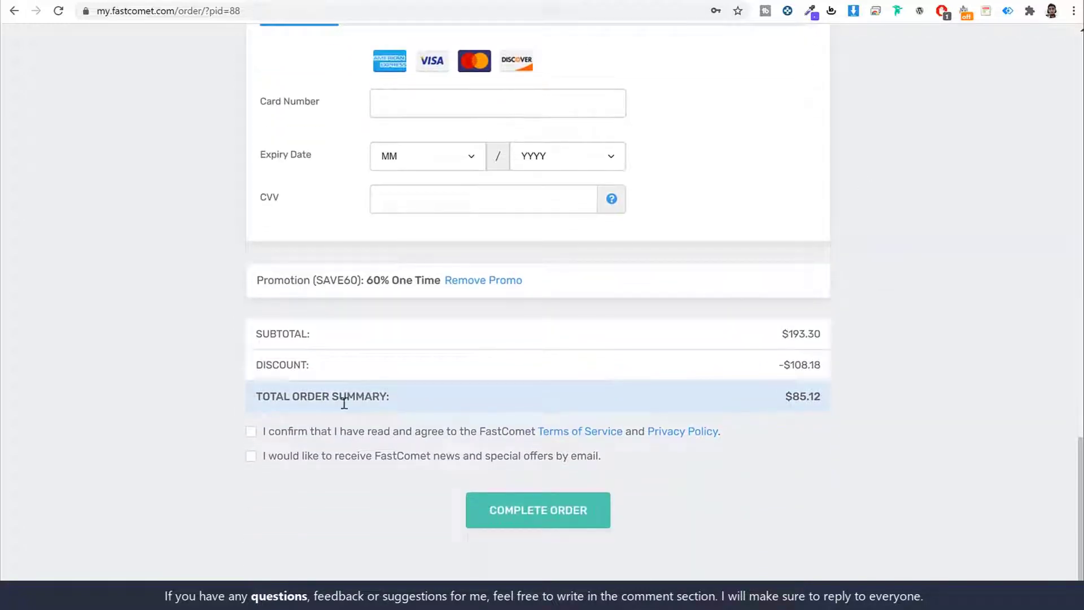
{"action": "left_click", "coordinate": [252, 431]}
{"action": "left_click", "coordinate": [252, 456]}
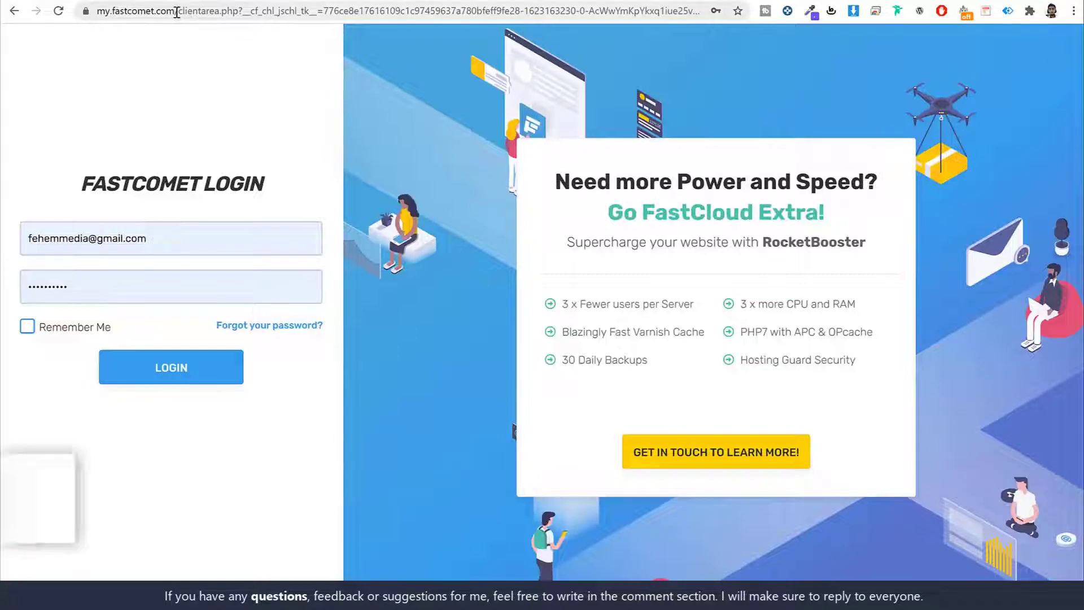
Log in to the FastComet client area.
{"action": "left_click_drag", "start_coordinate": [176, 11], "coordinate": [96, 11]}
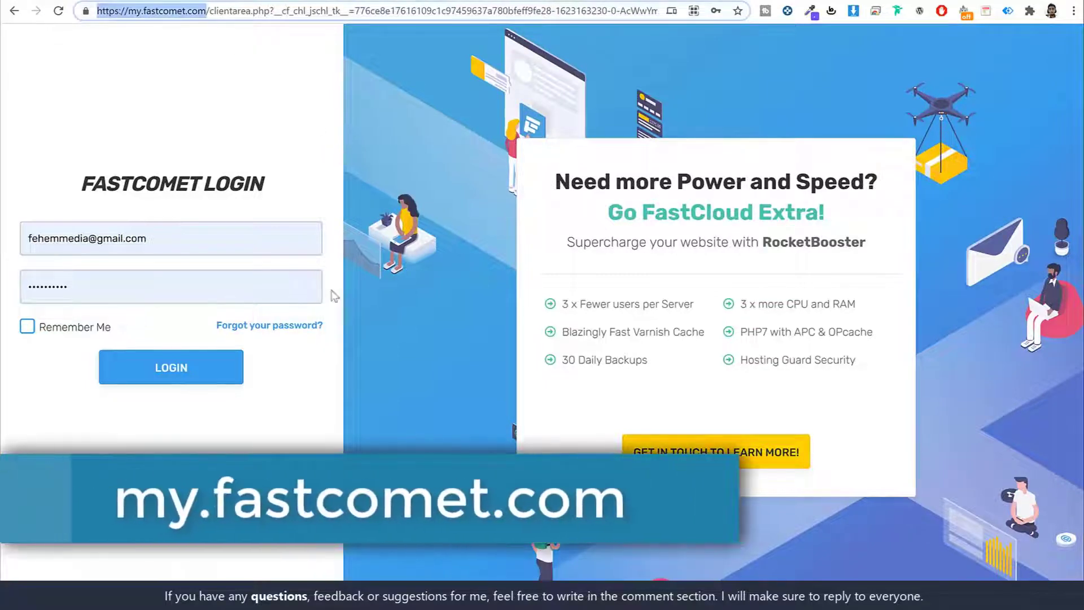
{"action": "left_click", "coordinate": [333, 295]}
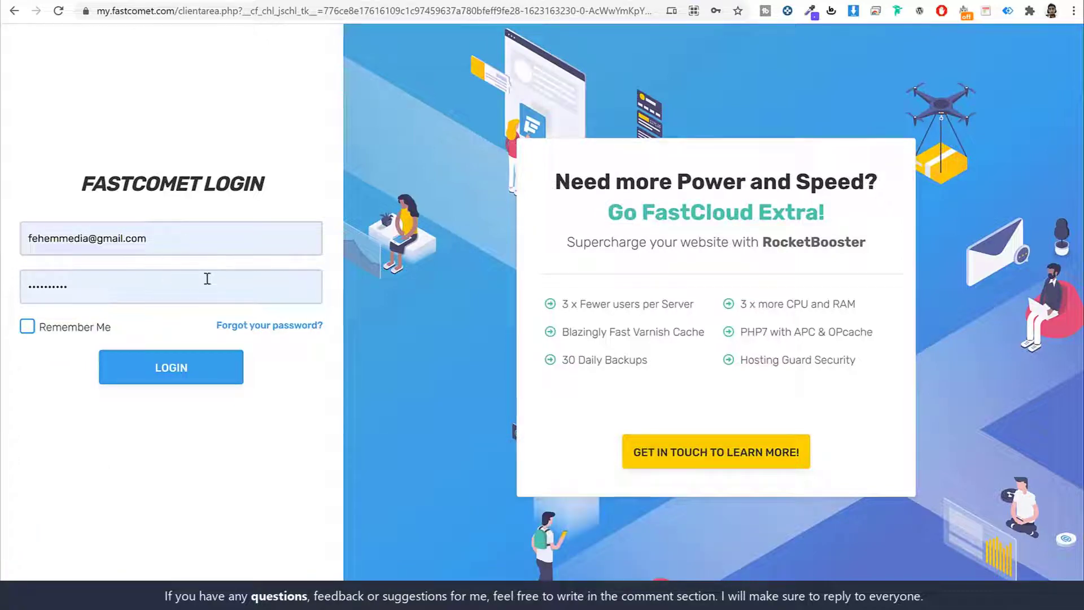
{"action": "left_click", "coordinate": [201, 367]}
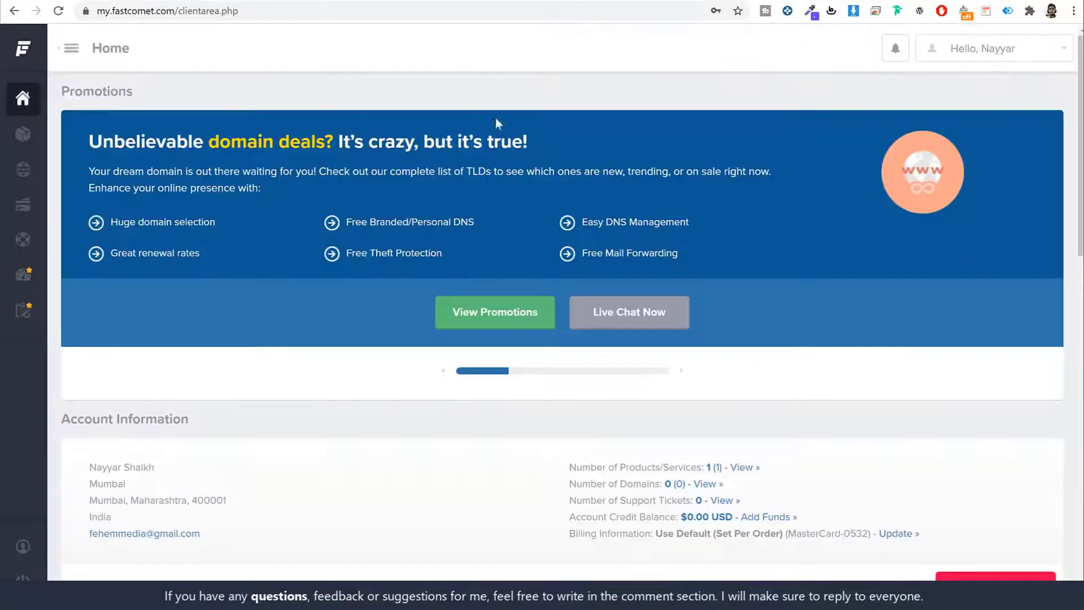
Go from My Support Tickets to the Submit Ticket department list.
{"action": "scroll", "coordinate": [795, 267], "scroll_direction": "down", "scroll_amount": 10}
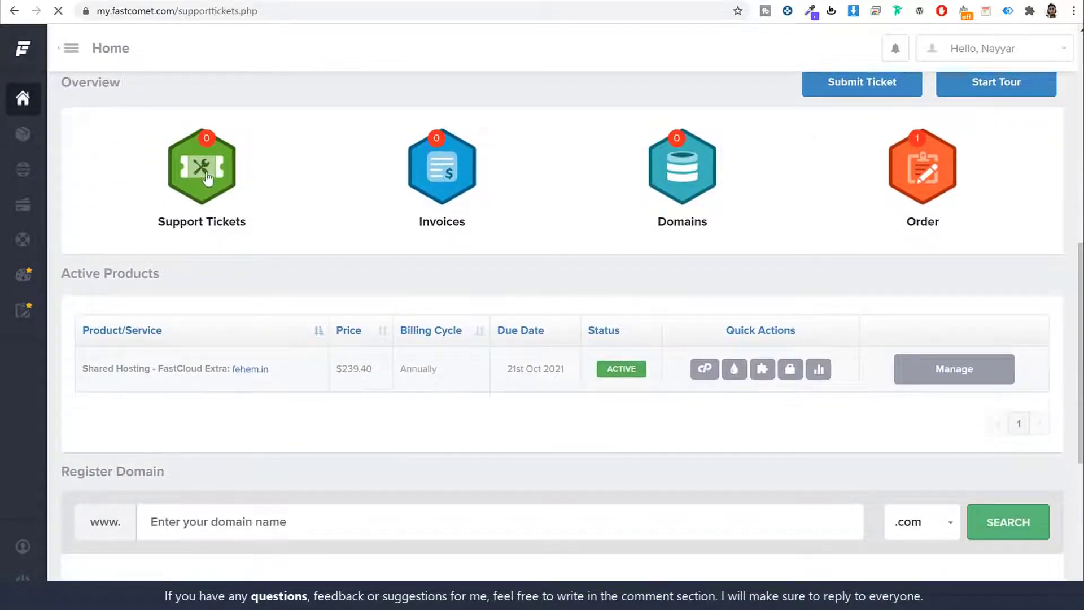
{"action": "scroll", "coordinate": [686, 333], "scroll_direction": "down", "scroll_amount": 1}
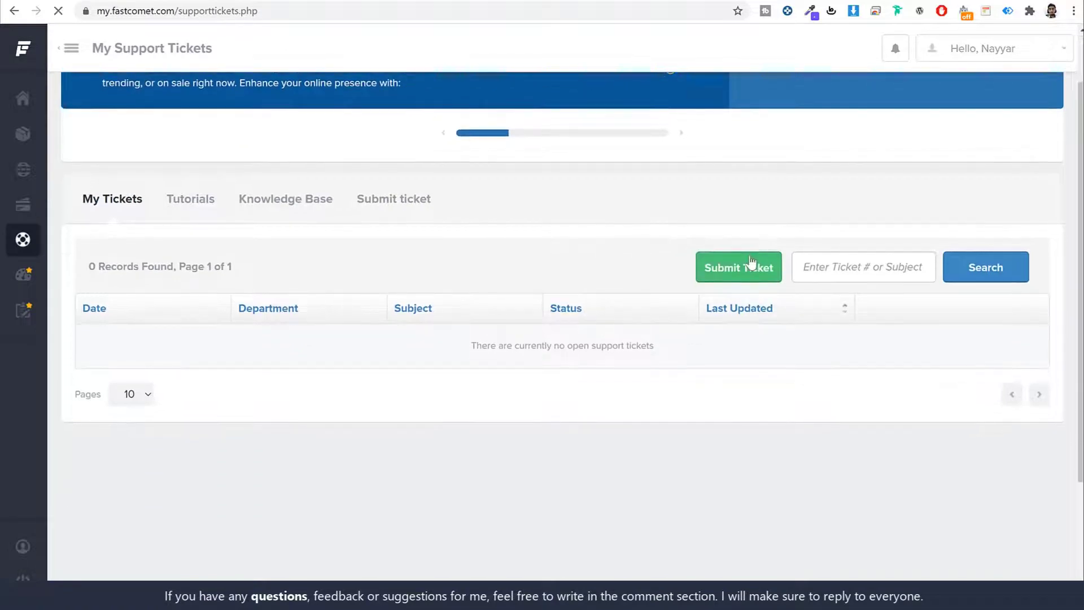
{"action": "left_click", "coordinate": [739, 266]}
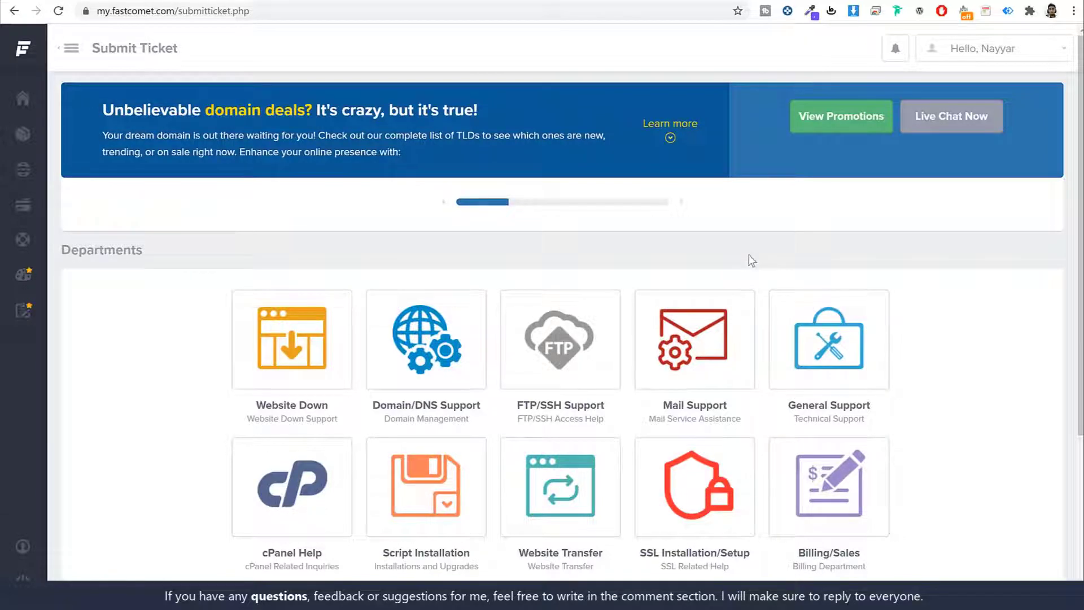
{"action": "scroll", "coordinate": [965, 324], "scroll_direction": "down", "scroll_amount": 1}
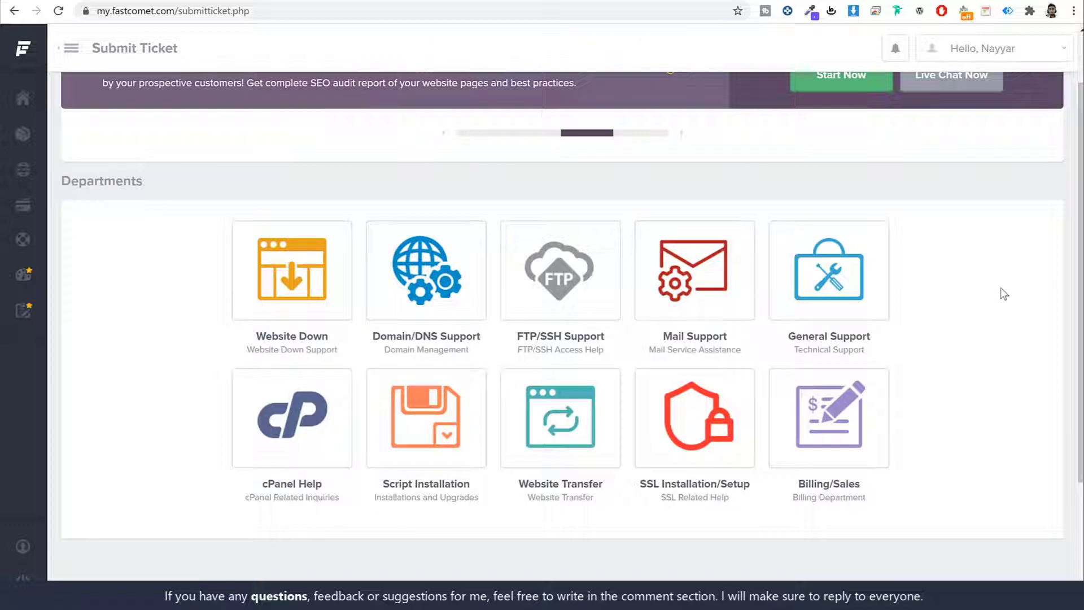
Open the Website Transfer ticket form and review its fields.
{"action": "left_click", "coordinate": [573, 414]}
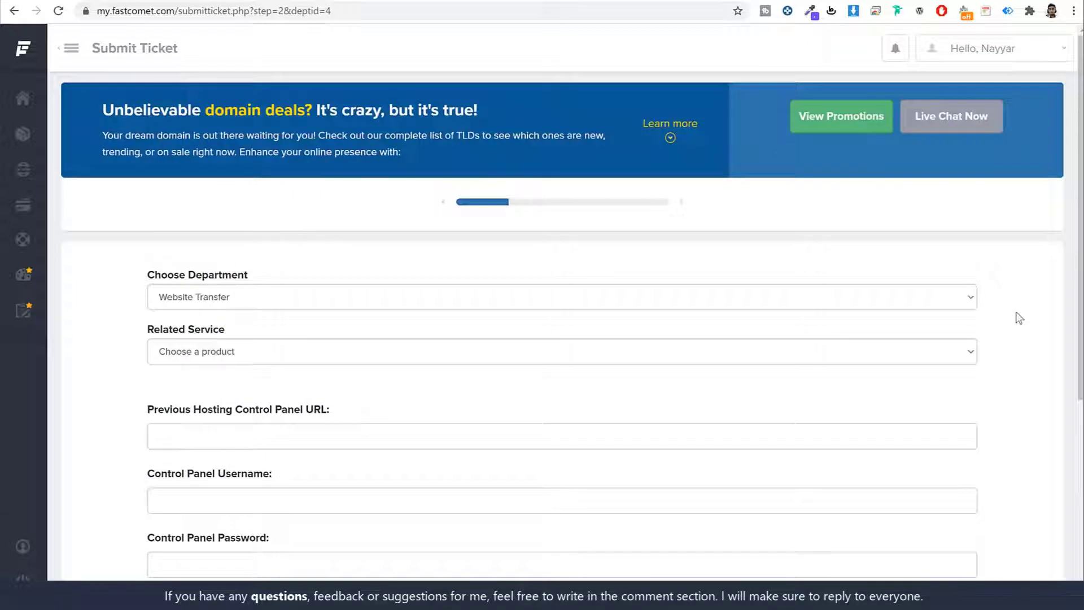
{"action": "scroll", "coordinate": [1021, 310], "scroll_direction": "down", "scroll_amount": 5}
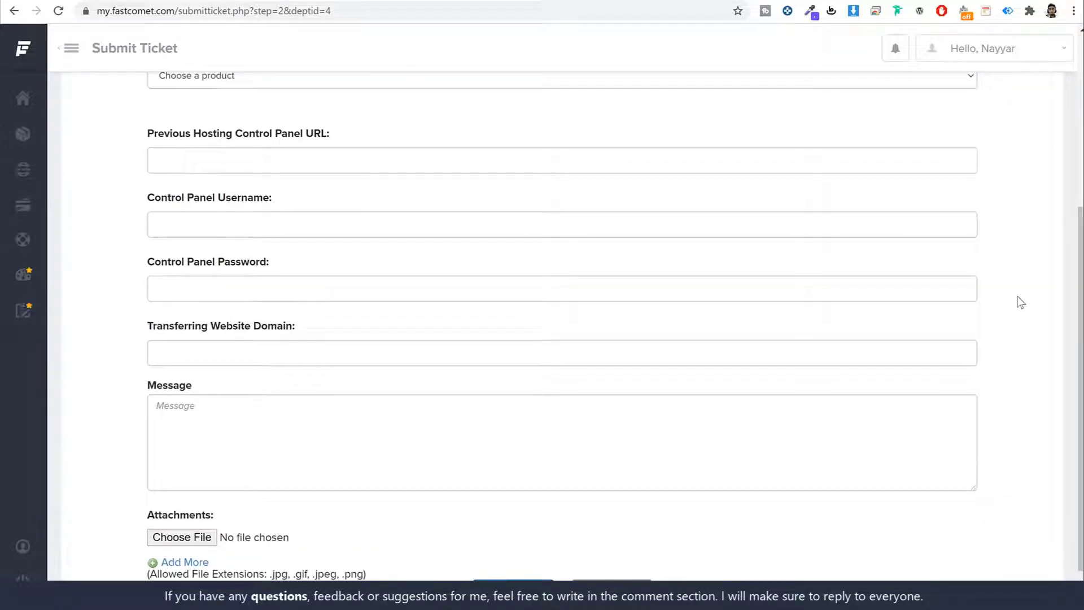
{"action": "scroll", "coordinate": [988, 302], "scroll_direction": "down", "scroll_amount": 1}
{"action": "scroll", "coordinate": [903, 313], "scroll_direction": "up", "scroll_amount": 5}
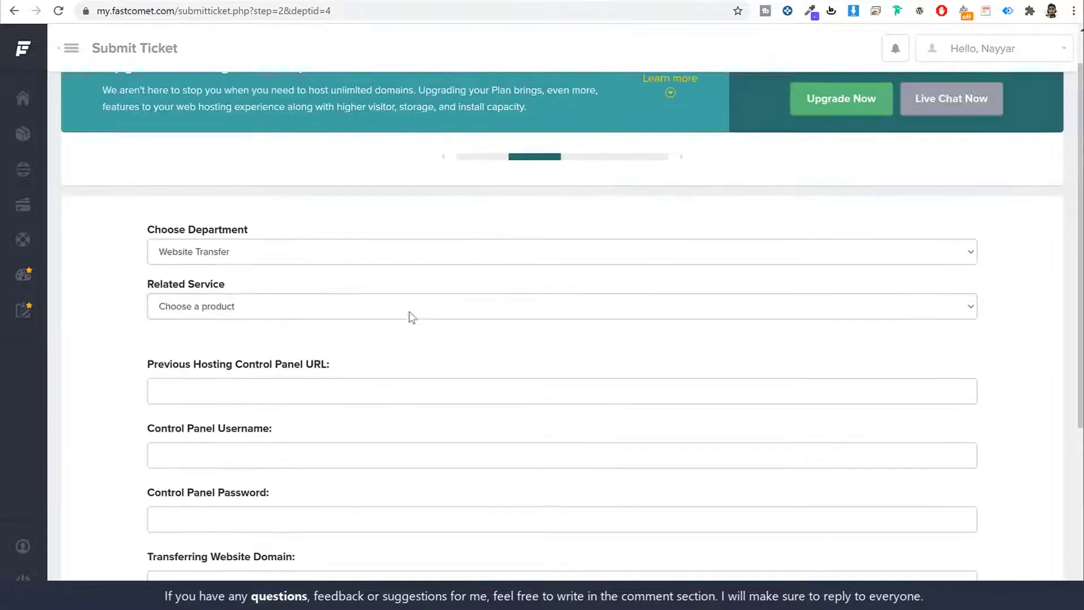
{"action": "scroll", "coordinate": [138, 295], "scroll_direction": "down", "scroll_amount": 3}
{"action": "scroll", "coordinate": [370, 301], "scroll_direction": "down", "scroll_amount": 1}
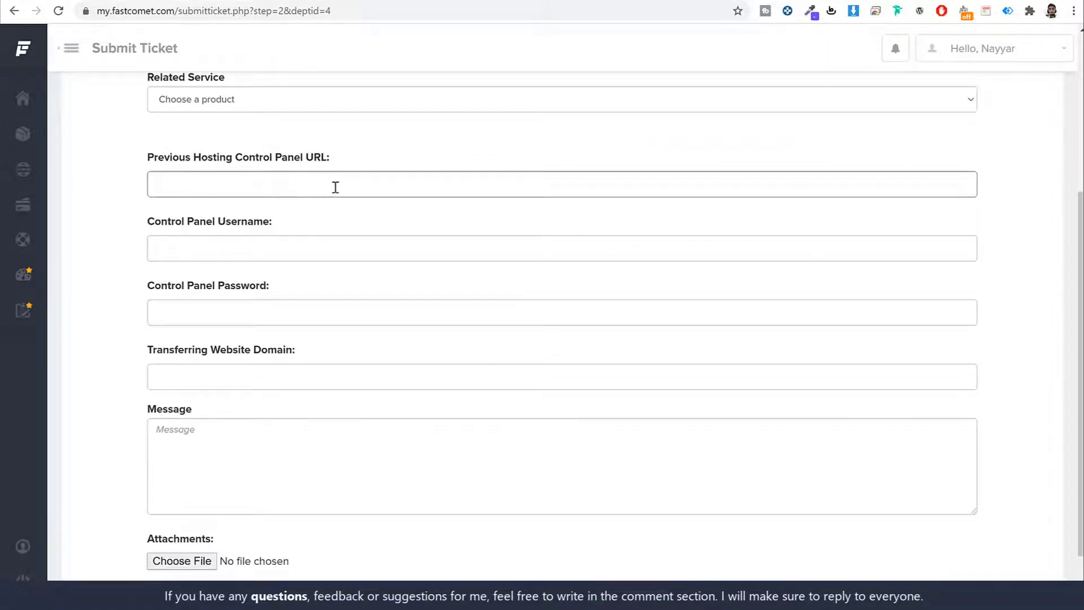
{"action": "scroll", "coordinate": [309, 355], "scroll_direction": "down", "scroll_amount": 1}
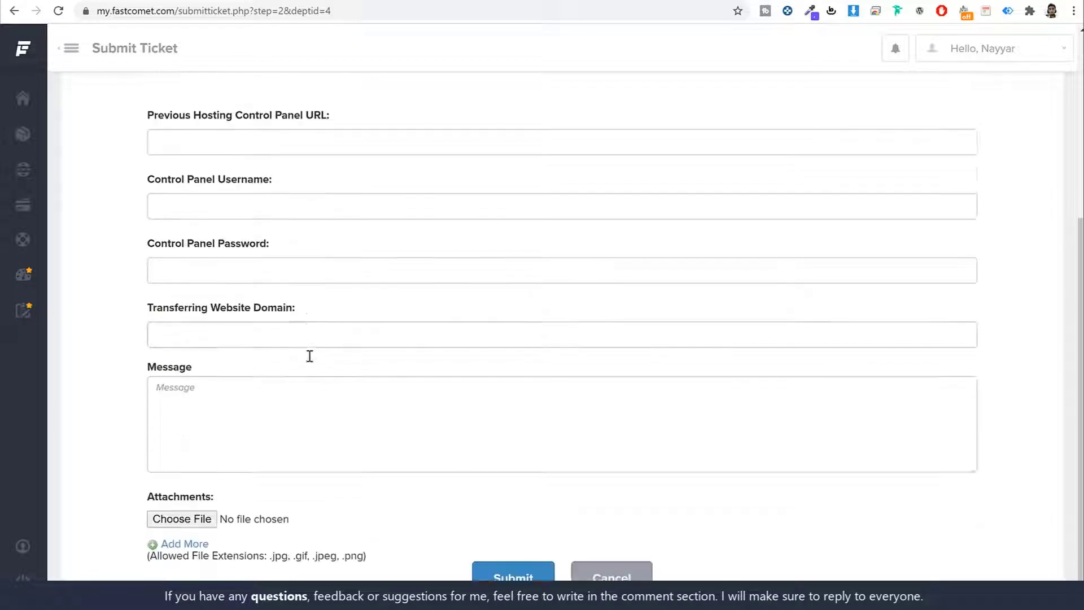
{"action": "scroll", "coordinate": [309, 356], "scroll_direction": "down", "scroll_amount": 1}
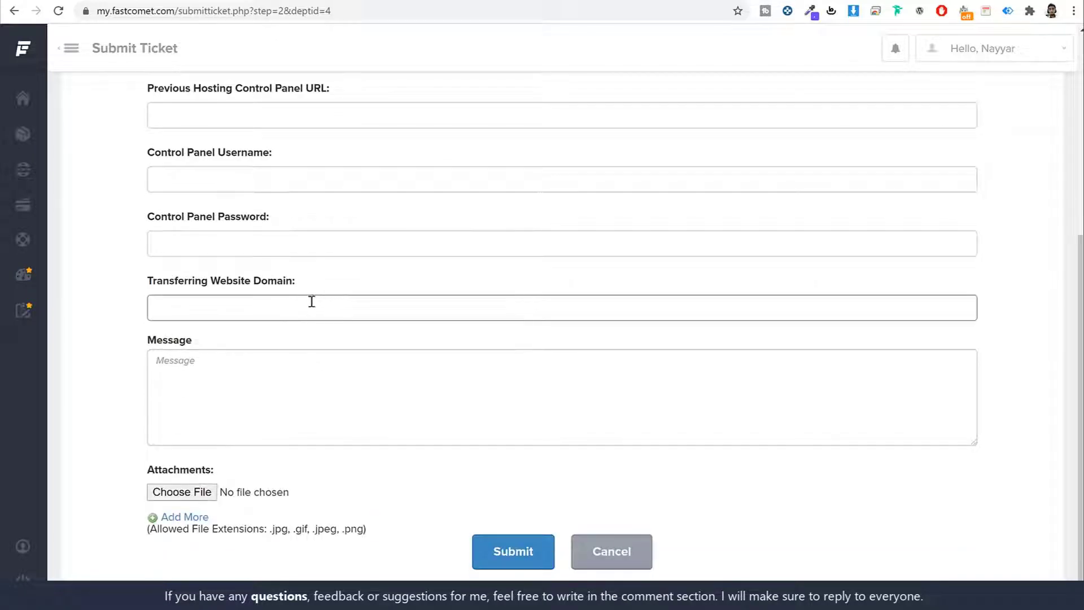
{"action": "scroll", "coordinate": [380, 392], "scroll_direction": "up", "scroll_amount": 6}
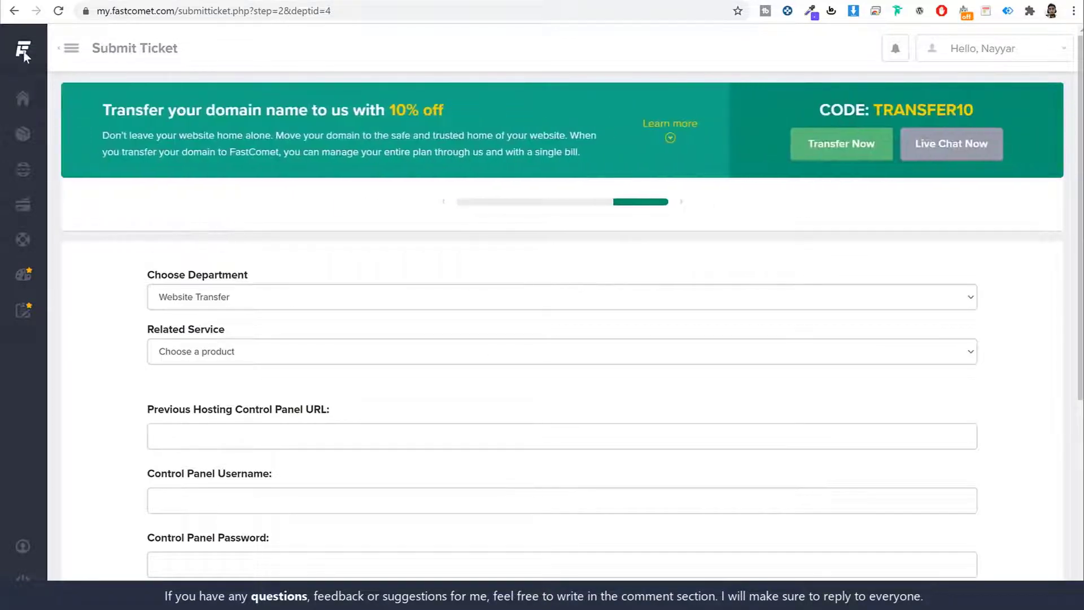
Return to the dashboard and preview the Domain/DNS Support ticket form via Support Tickets.
{"action": "mouse_move", "coordinate": [25, 48]}
{"action": "left_click", "coordinate": [58, 61]}
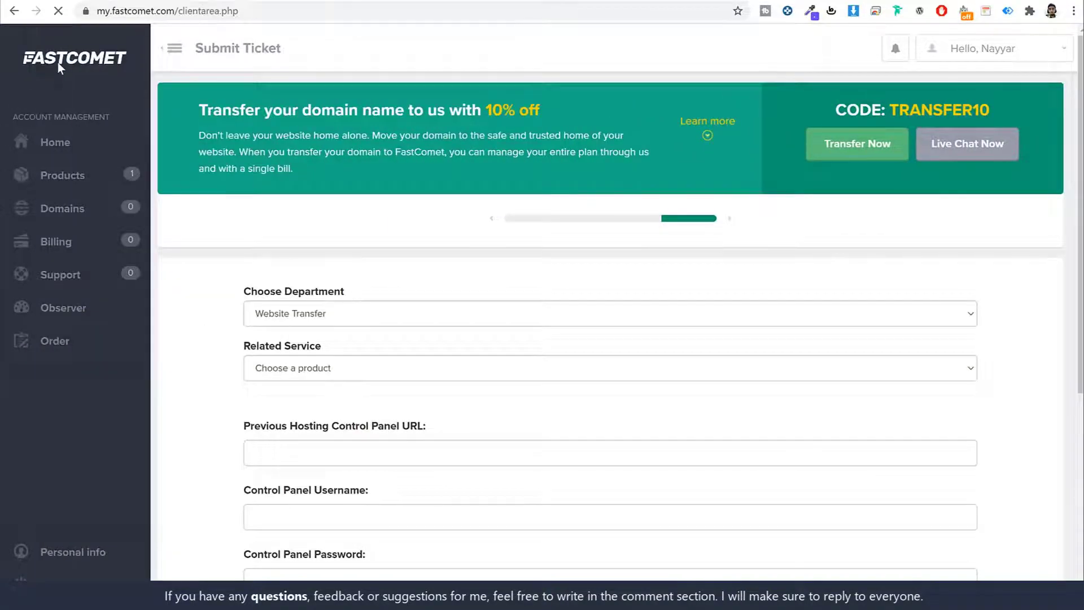
{"action": "scroll", "coordinate": [404, 389], "scroll_direction": "down", "scroll_amount": 3}
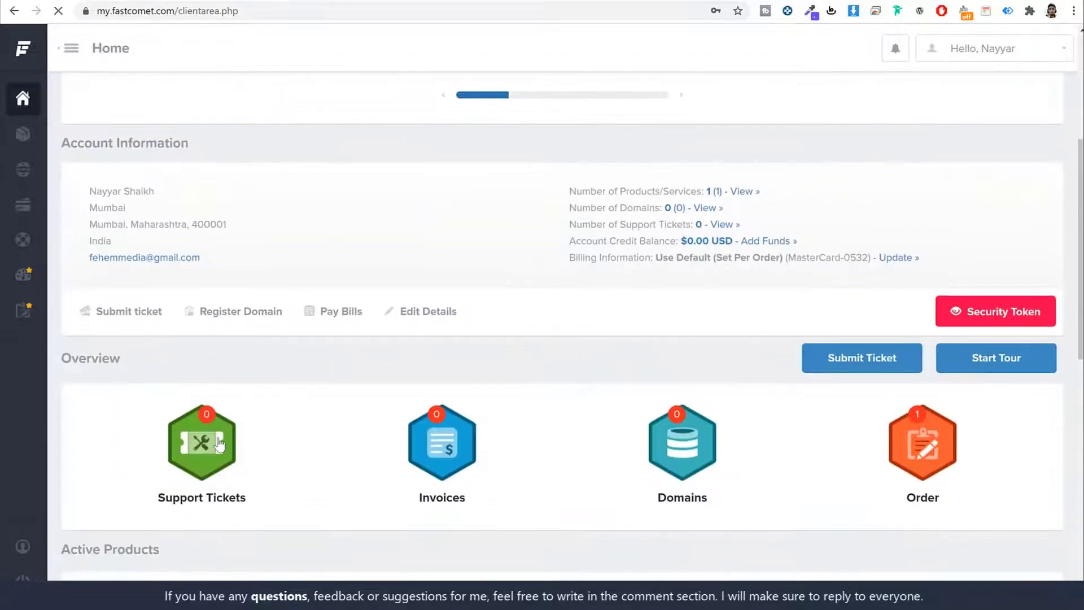
{"action": "left_click", "coordinate": [219, 445]}
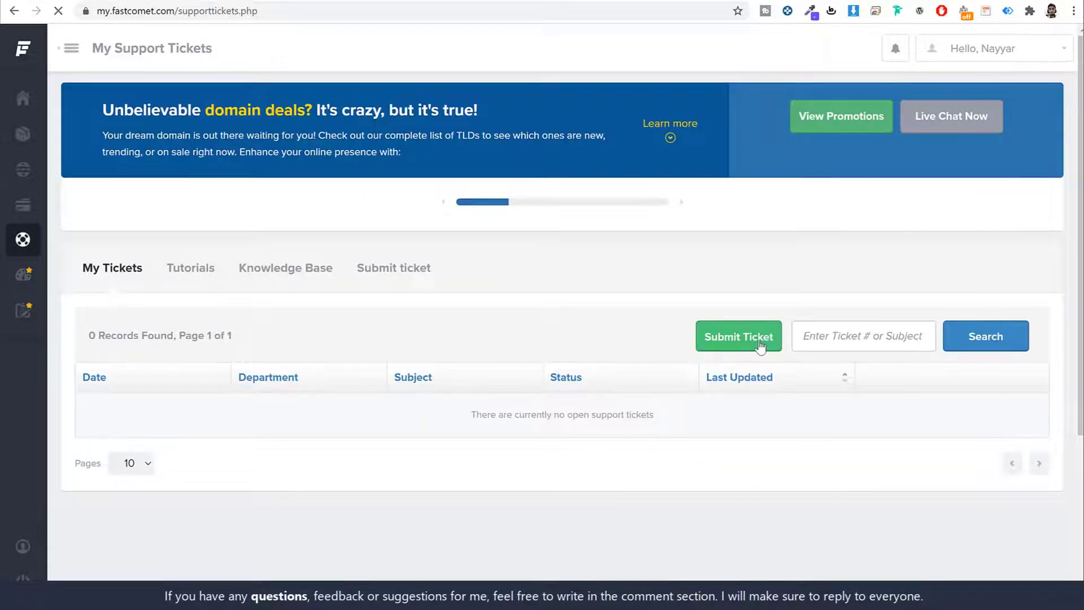
{"action": "left_click", "coordinate": [760, 341]}
{"action": "scroll", "coordinate": [459, 344], "scroll_direction": "down", "scroll_amount": 1}
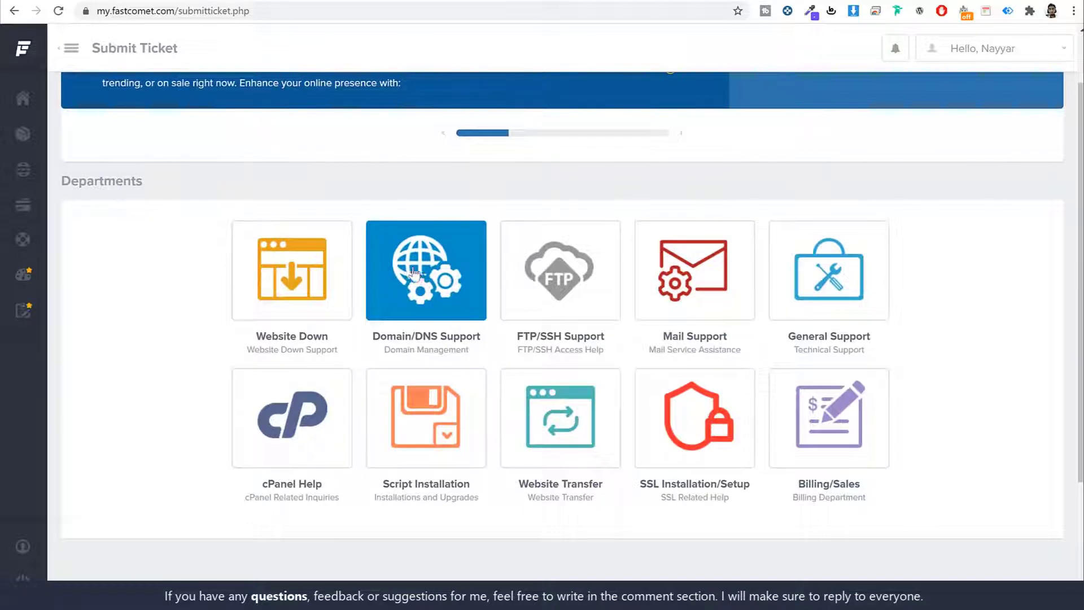
{"action": "left_click", "coordinate": [414, 273]}
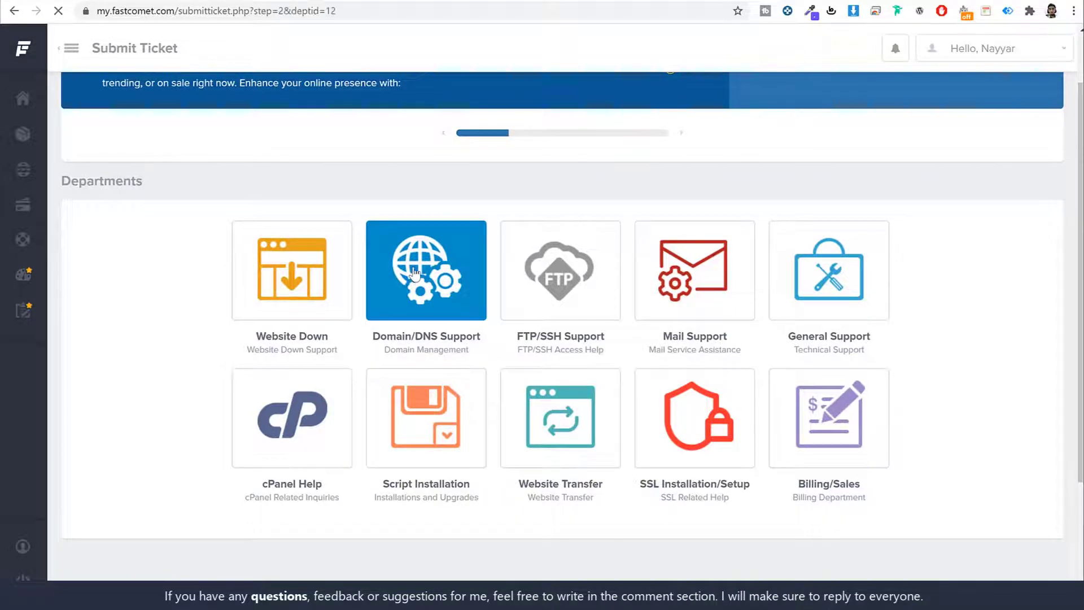
{"action": "scroll", "coordinate": [440, 339], "scroll_direction": "down", "scroll_amount": 4}
{"action": "scroll", "coordinate": [446, 367], "scroll_direction": "up", "scroll_amount": 4}
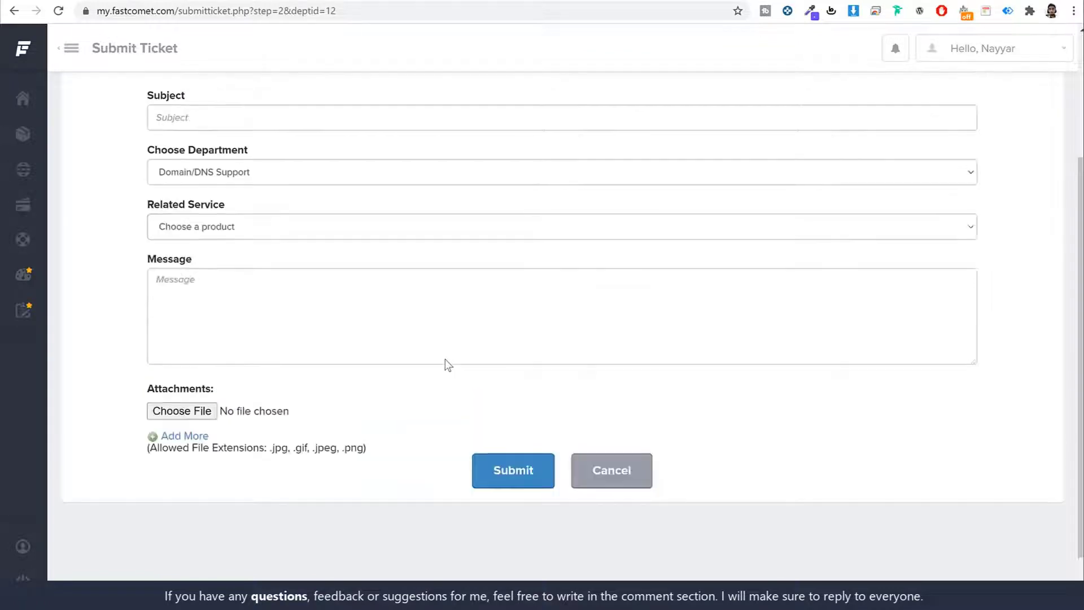
{"action": "mouse_move", "coordinate": [31, 51]}
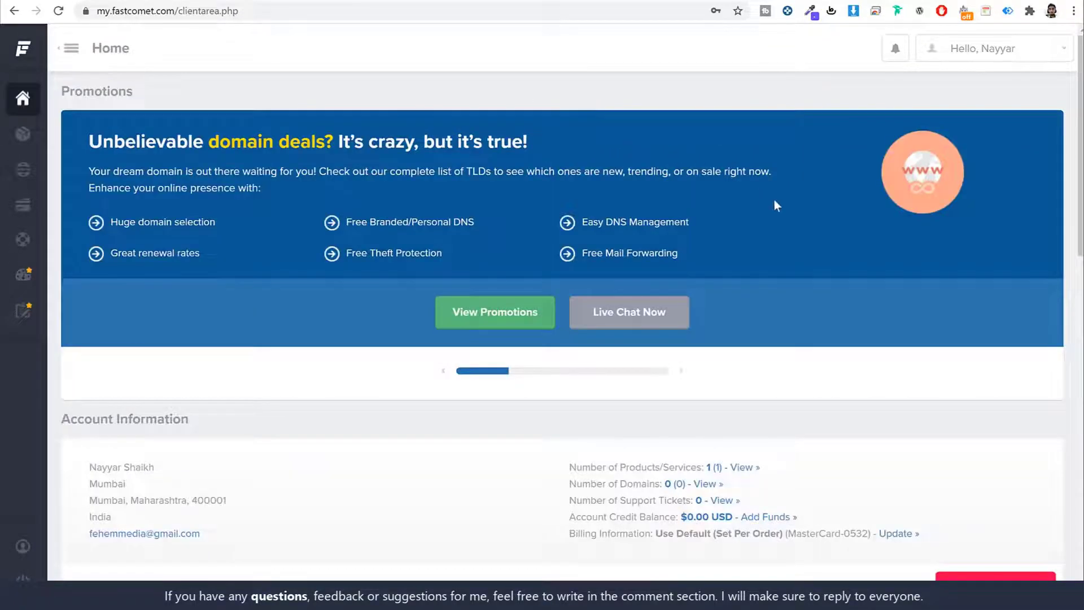
Access cPanel for the FastCloud Extra plan and confirm with the saved master password.
{"action": "scroll", "coordinate": [776, 205], "scroll_direction": "down", "scroll_amount": 15}
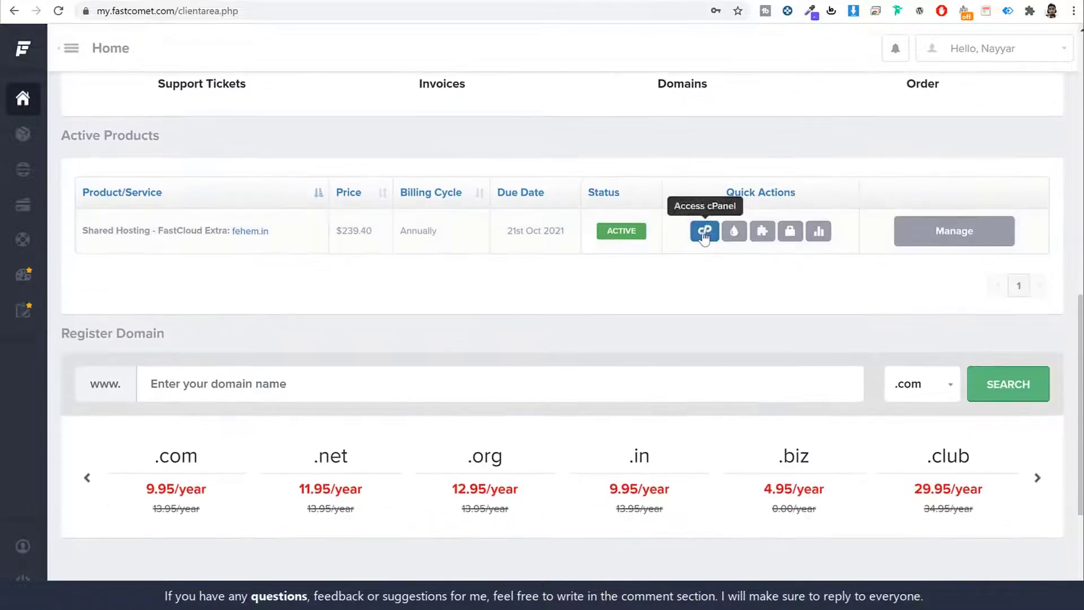
{"action": "left_click", "coordinate": [705, 235]}
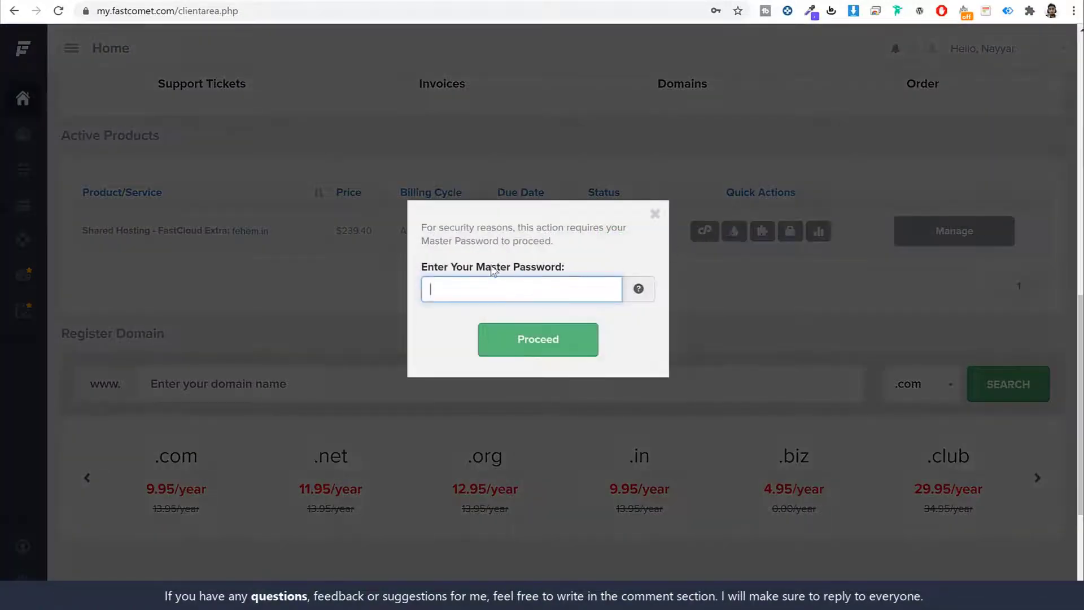
{"action": "left_click_drag", "start_coordinate": [485, 267], "coordinate": [533, 292]}
{"action": "left_click", "coordinate": [537, 289]}
{"action": "left_click", "coordinate": [521, 328]}
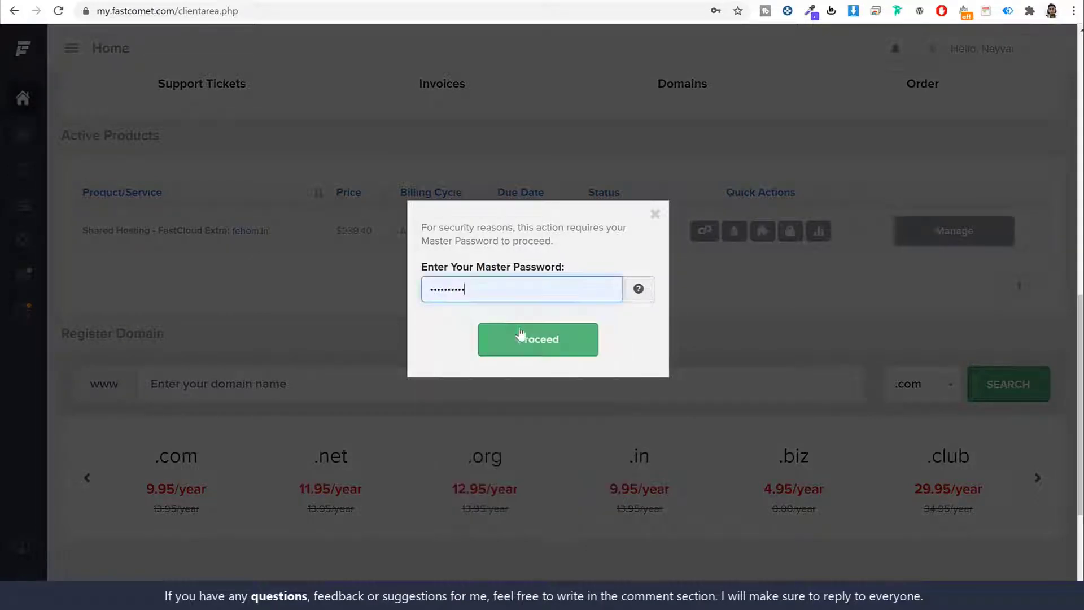
{"action": "left_click", "coordinate": [552, 351]}
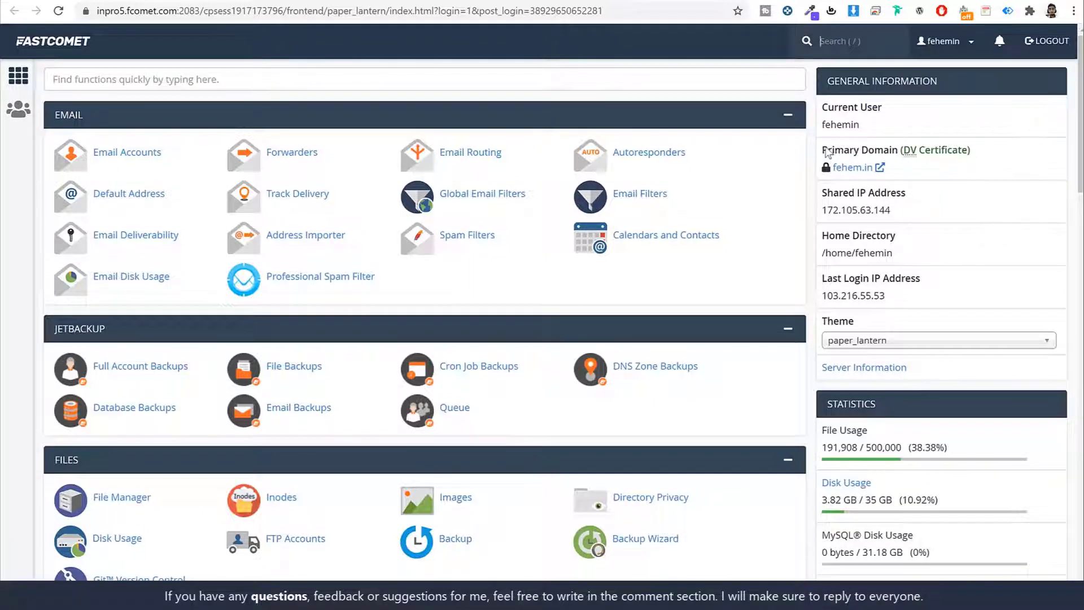
{"action": "left_click_drag", "start_coordinate": [822, 152], "coordinate": [893, 148]}
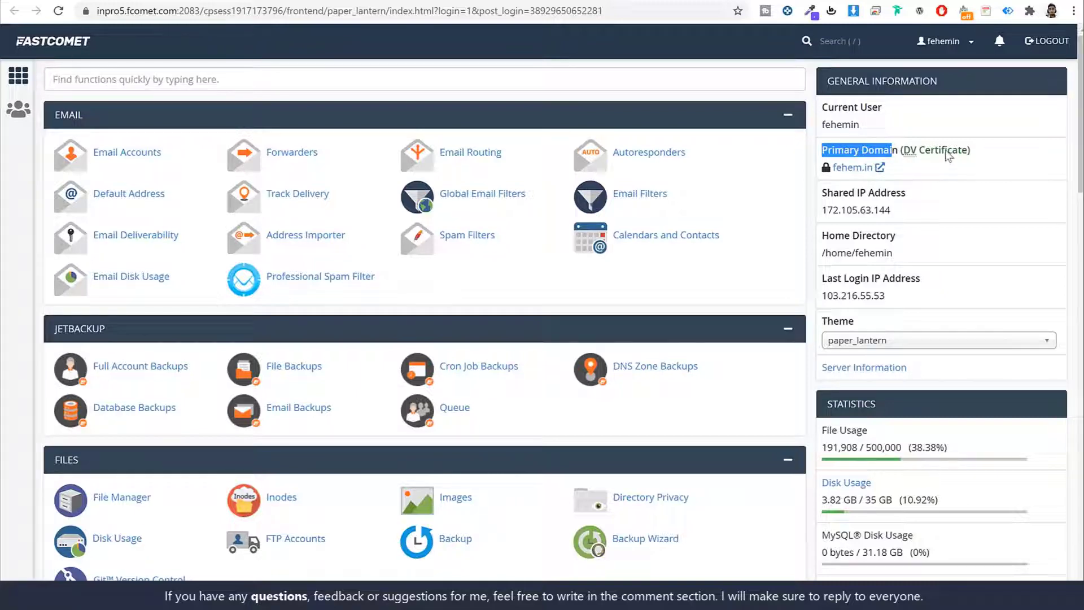
{"action": "left_click_drag", "start_coordinate": [903, 151], "coordinate": [970, 158]}
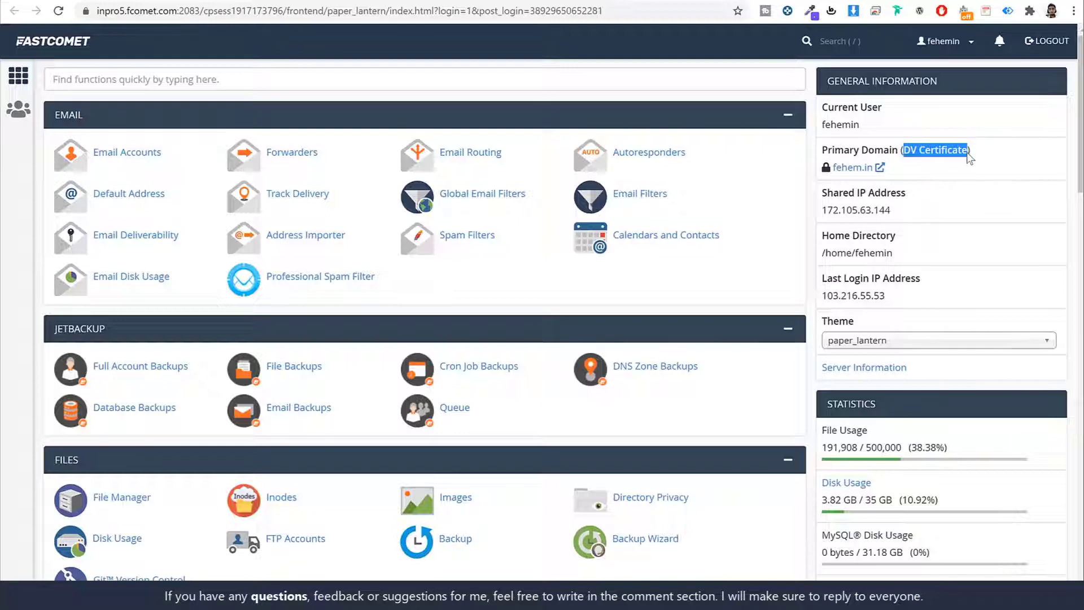
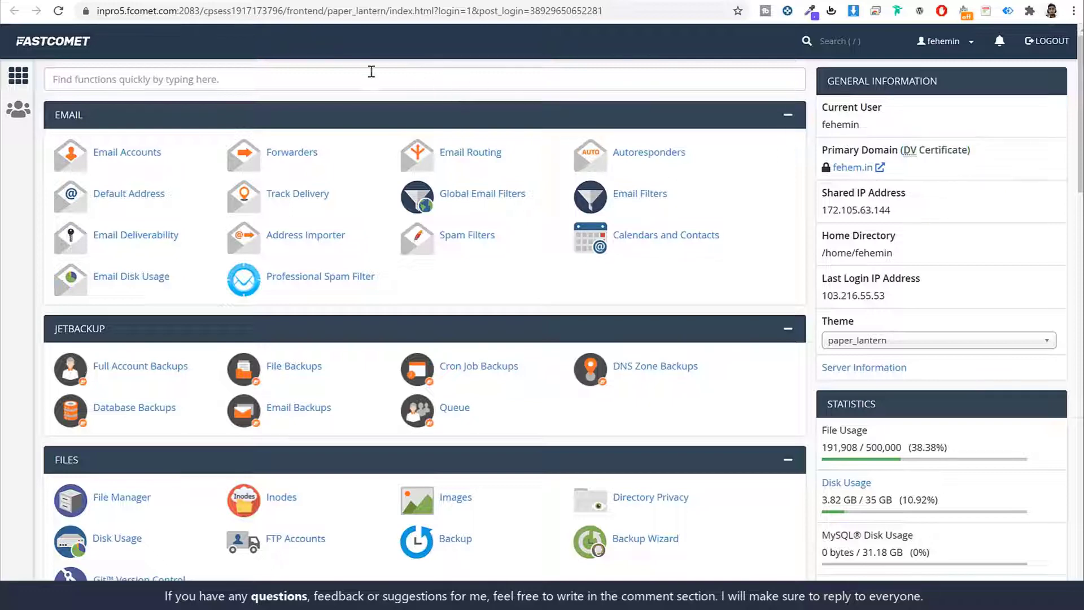
Open Let's Encrypt SSL and start issuing a certificate for krowd2.fehem.in.
{"action": "left_click", "coordinate": [201, 76]}
{"action": "type", "text": "sl"}
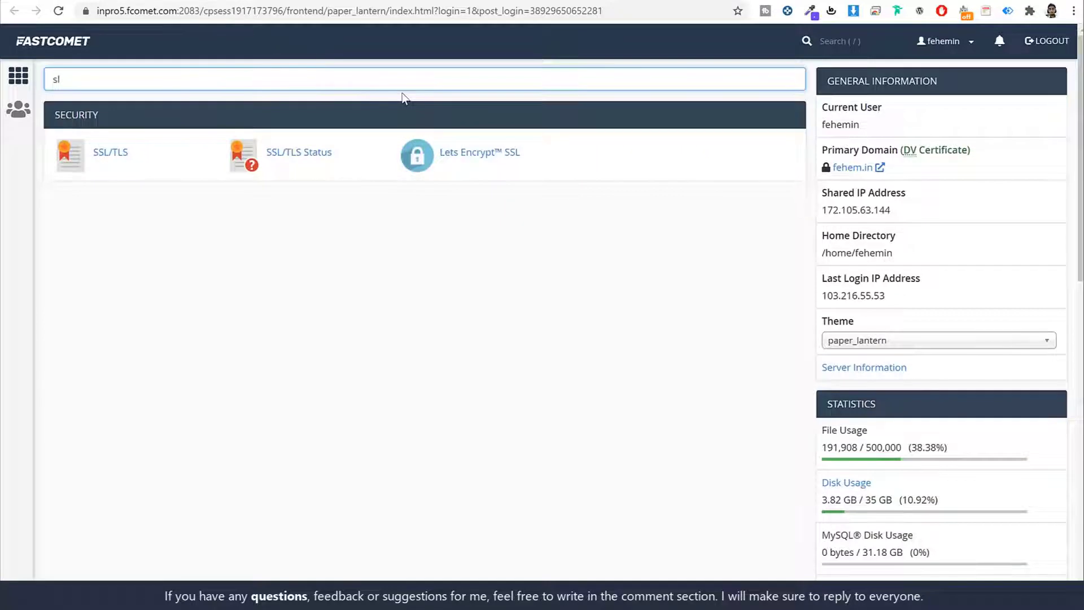
{"action": "key", "text": "BackSpace"}
{"action": "type", "text": "sl"}
{"action": "left_click", "coordinate": [503, 152]}
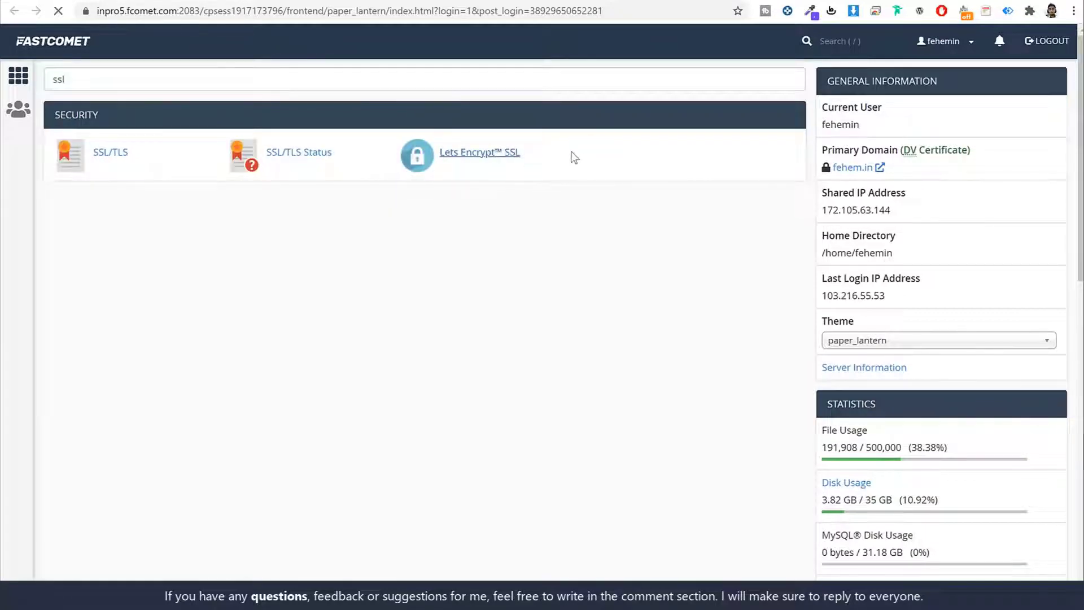
{"action": "scroll", "coordinate": [730, 306], "scroll_direction": "down", "scroll_amount": 12}
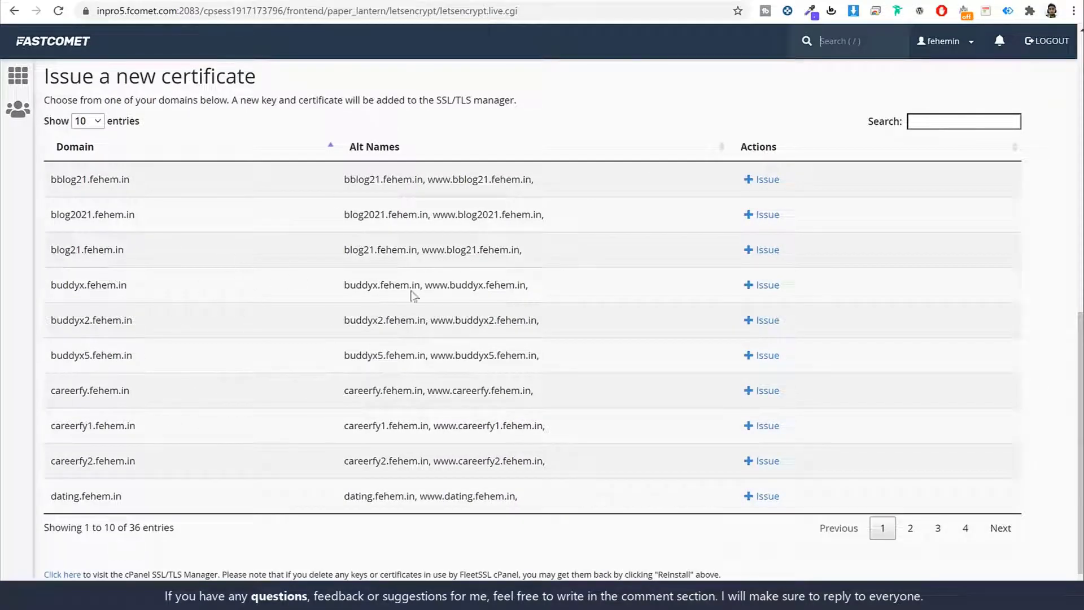
{"action": "left_click", "coordinate": [930, 123]}
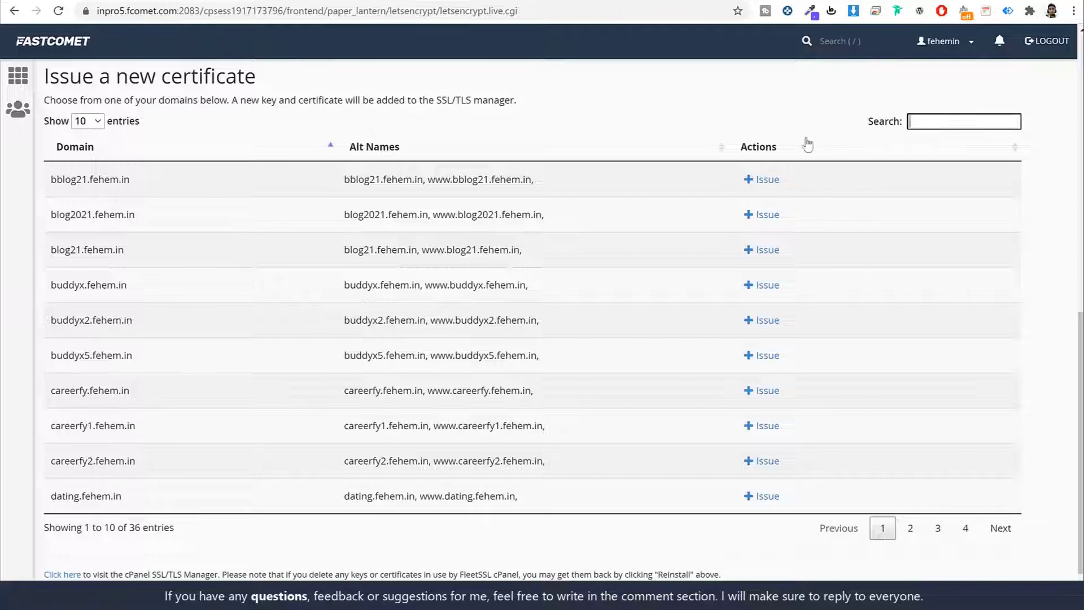
{"action": "type", "text": "kr"}
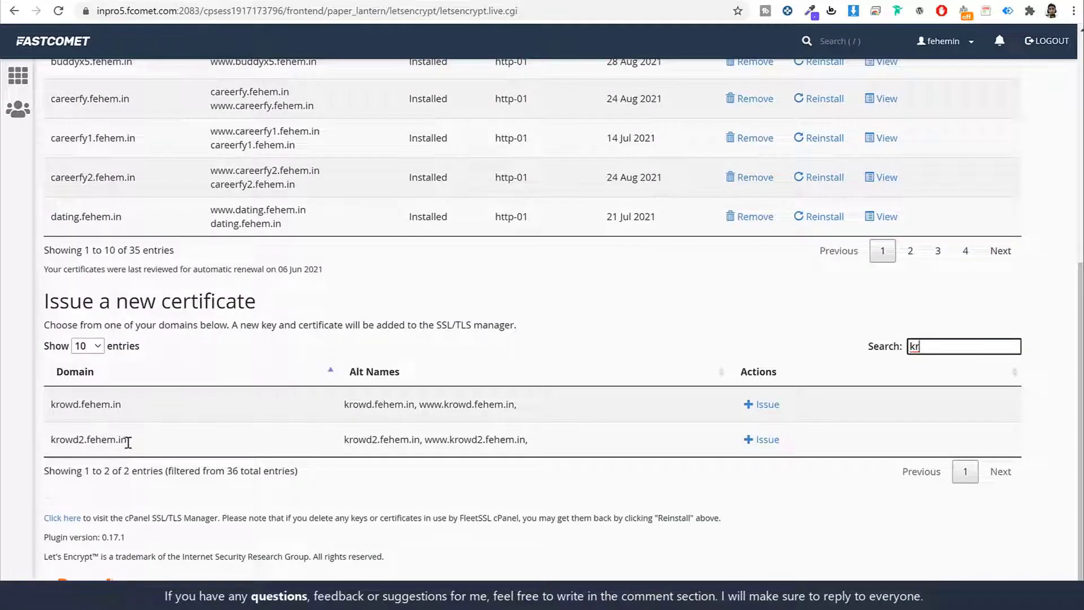
{"action": "left_click_drag", "start_coordinate": [130, 441], "coordinate": [49, 445]}
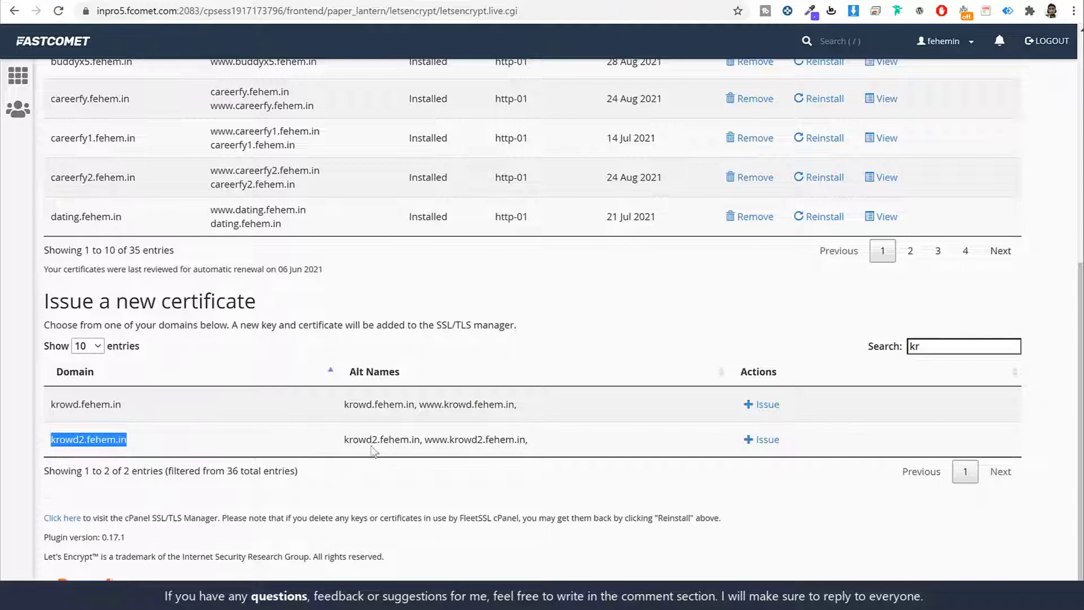
{"action": "left_click", "coordinate": [763, 441]}
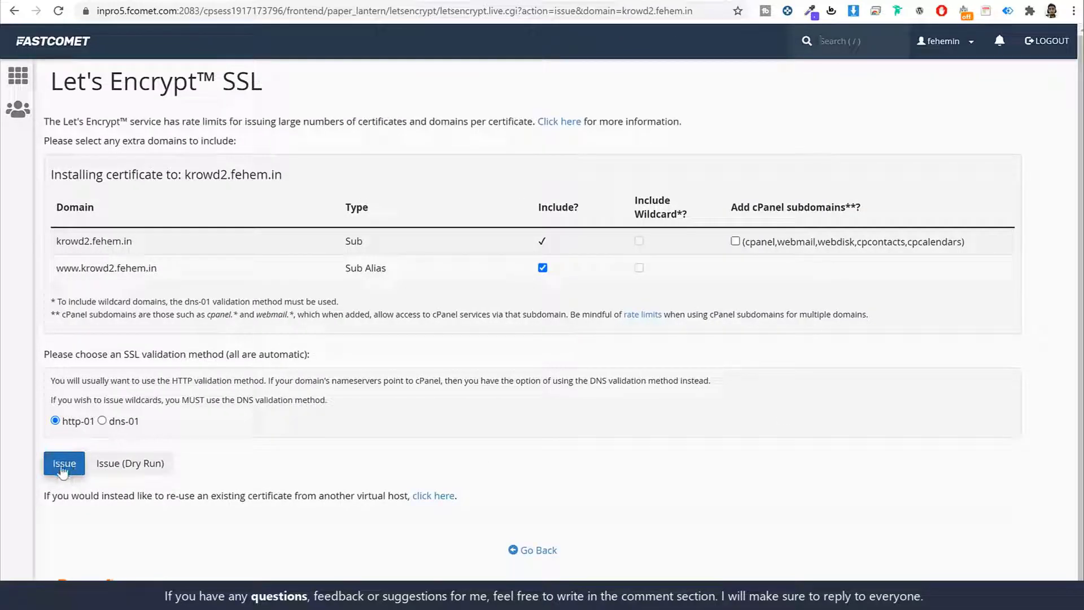
{"action": "left_click", "coordinate": [61, 49]}
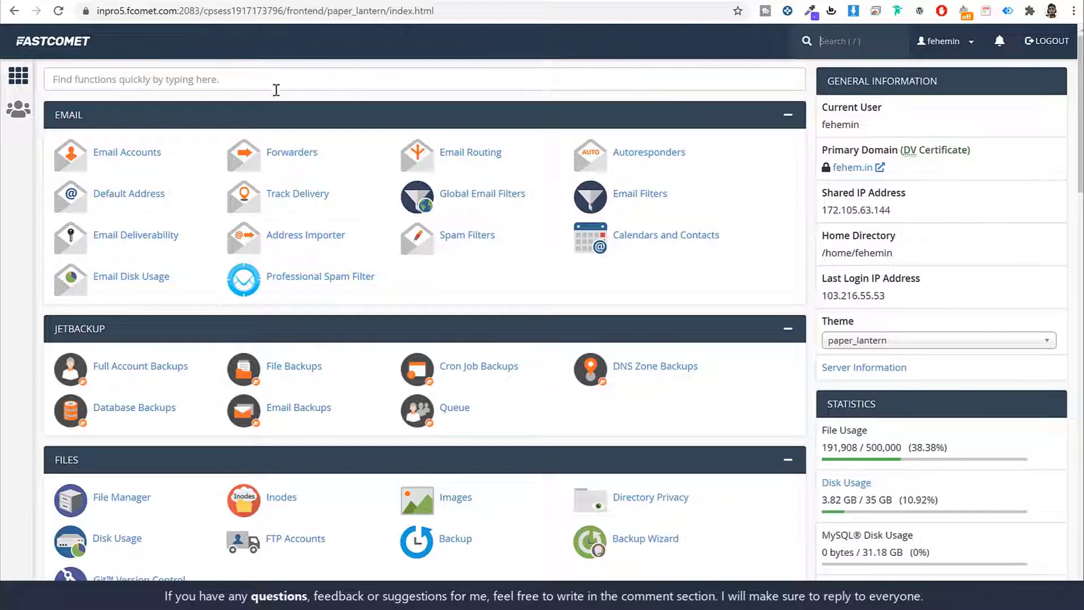
Find Softaculous Apps Installer with the 'soft' search and start a new WordPress install.
{"action": "left_click", "coordinate": [192, 83]}
{"action": "type", "text": "soft"}
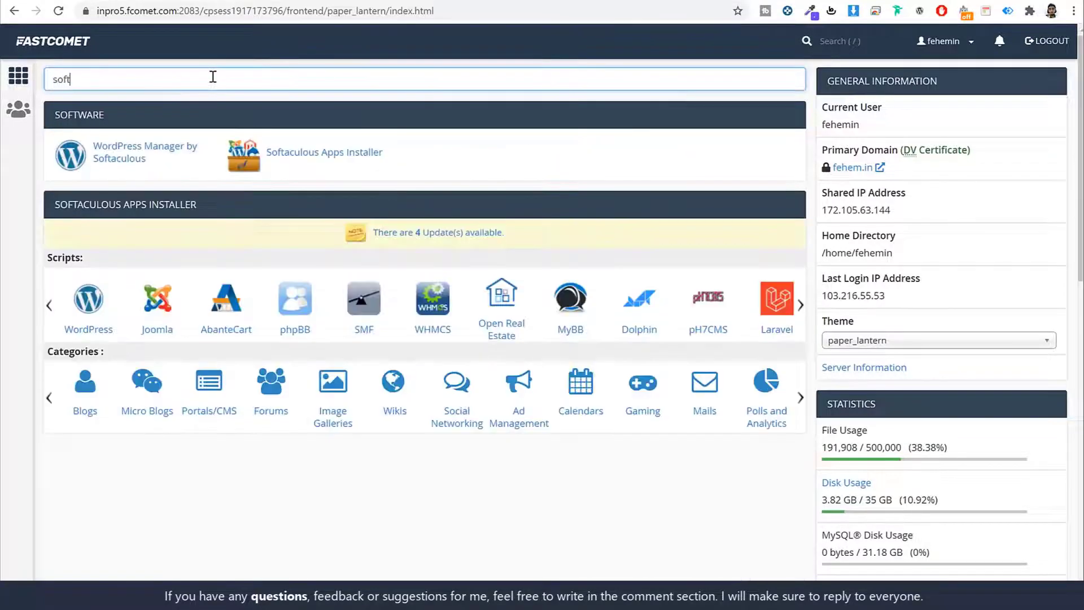
{"action": "left_click", "coordinate": [316, 155]}
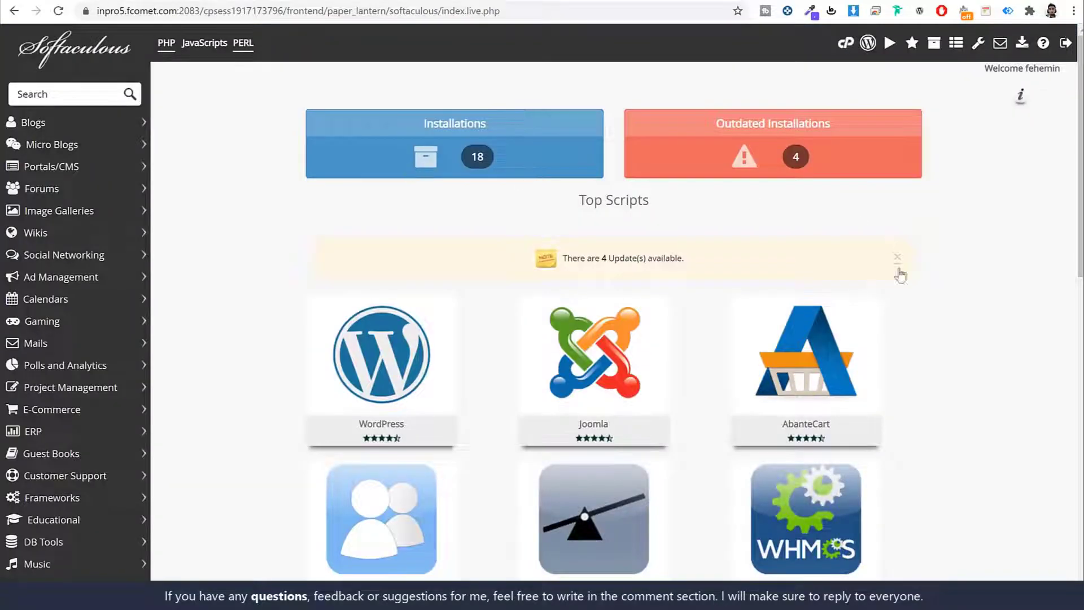
{"action": "scroll", "coordinate": [954, 358], "scroll_direction": "down", "scroll_amount": 8}
{"action": "scroll", "coordinate": [976, 362], "scroll_direction": "down", "scroll_amount": 4}
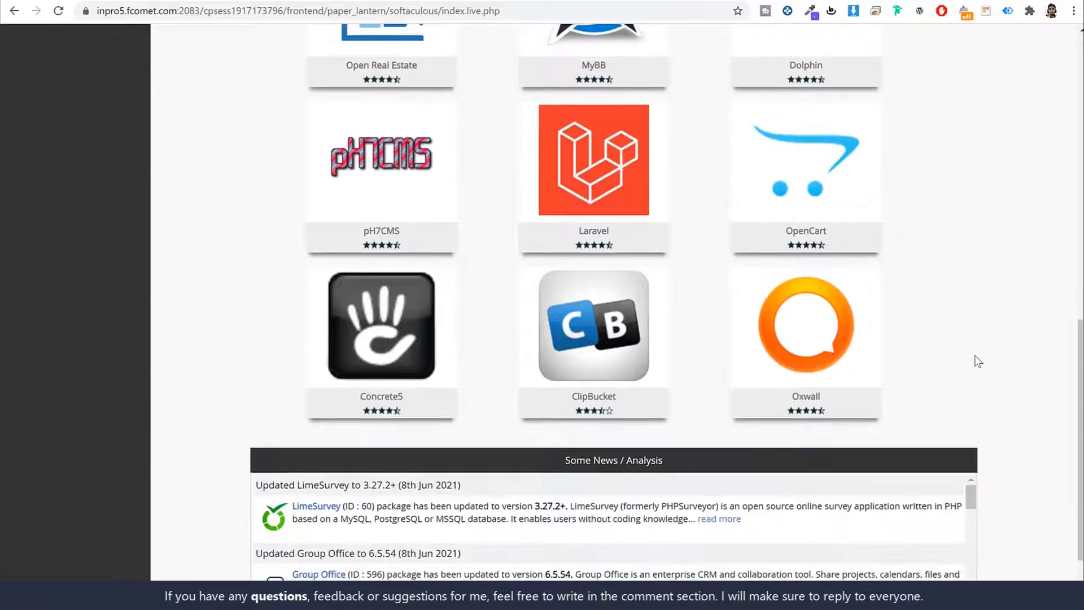
{"action": "scroll", "coordinate": [973, 359], "scroll_direction": "up", "scroll_amount": 11}
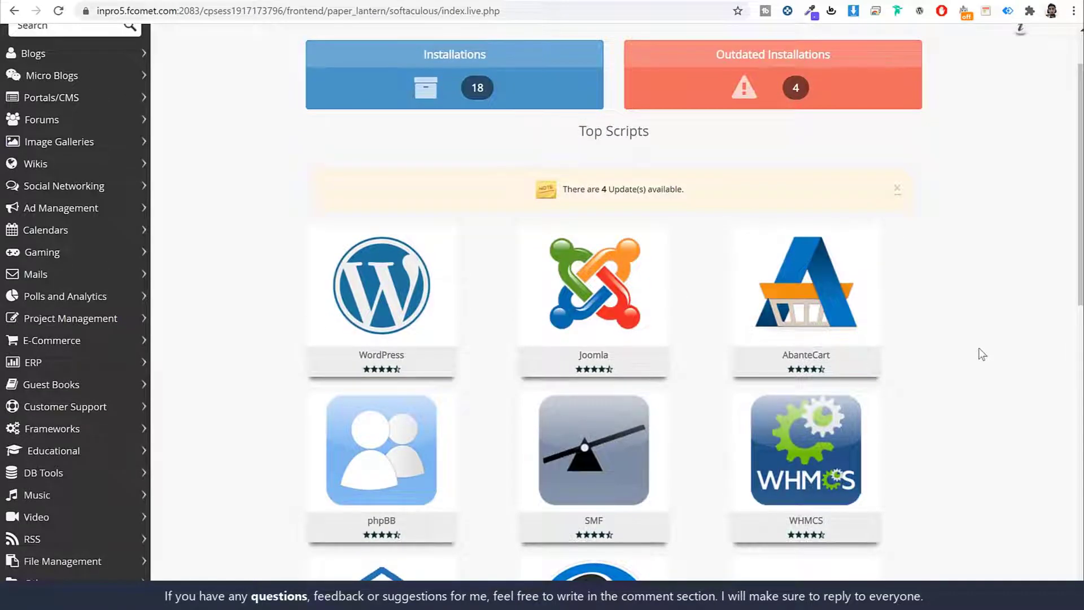
{"action": "mouse_move", "coordinate": [395, 282]}
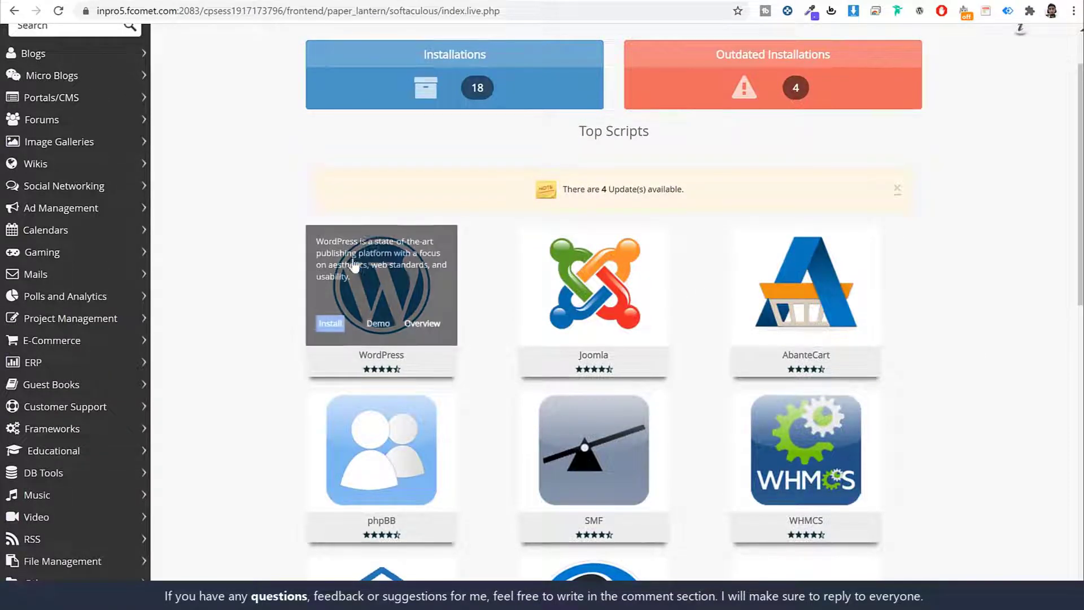
{"action": "scroll", "coordinate": [416, 226], "scroll_direction": "down", "scroll_amount": 2}
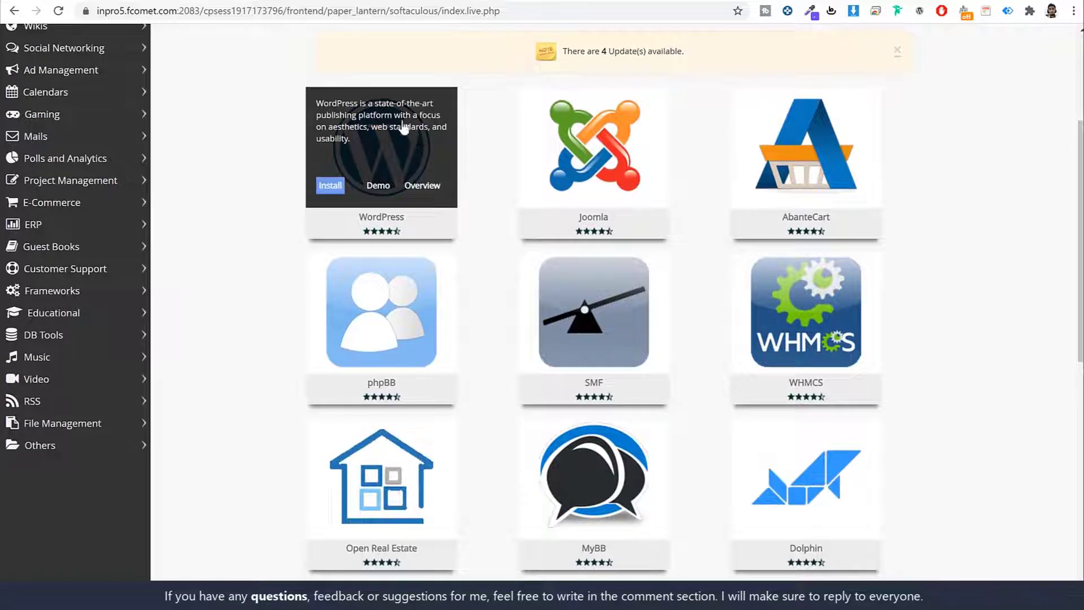
{"action": "left_click", "coordinate": [340, 190]}
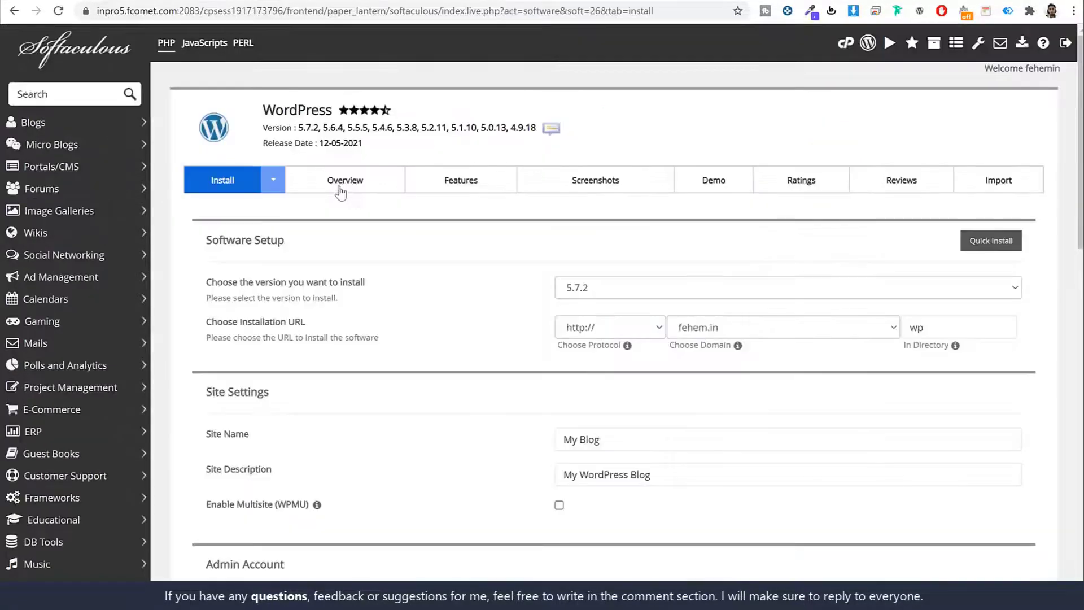
{"action": "scroll", "coordinate": [863, 272], "scroll_direction": "down", "scroll_amount": 3}
{"action": "left_click", "coordinate": [609, 189]}
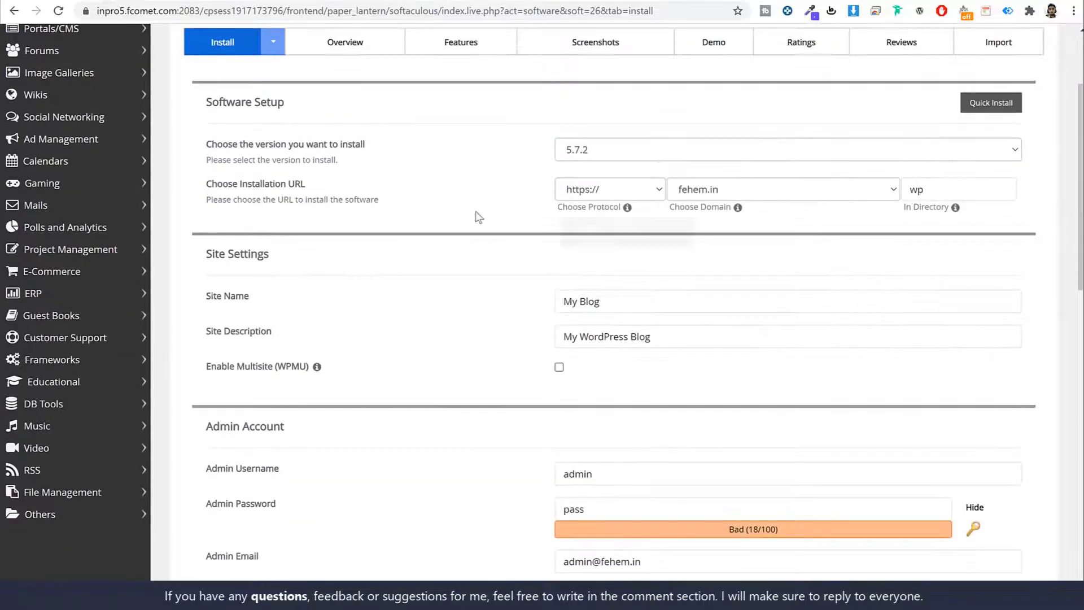
{"action": "left_click", "coordinate": [587, 229]}
{"action": "left_click", "coordinate": [772, 192]}
{"action": "scroll", "coordinate": [771, 350], "scroll_direction": "down", "scroll_amount": 5}
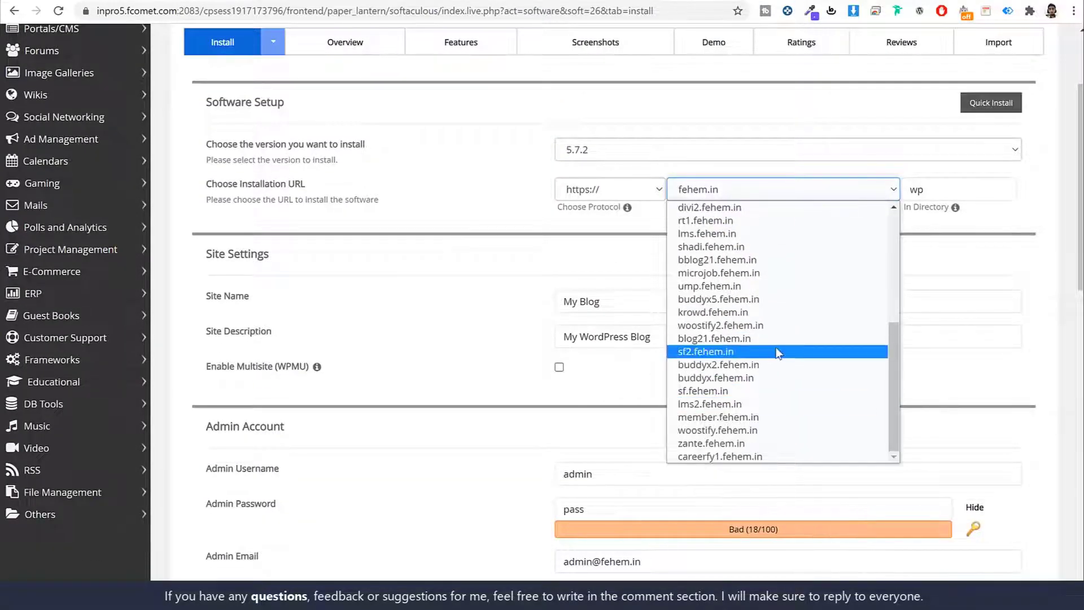
{"action": "key", "text": "k"}
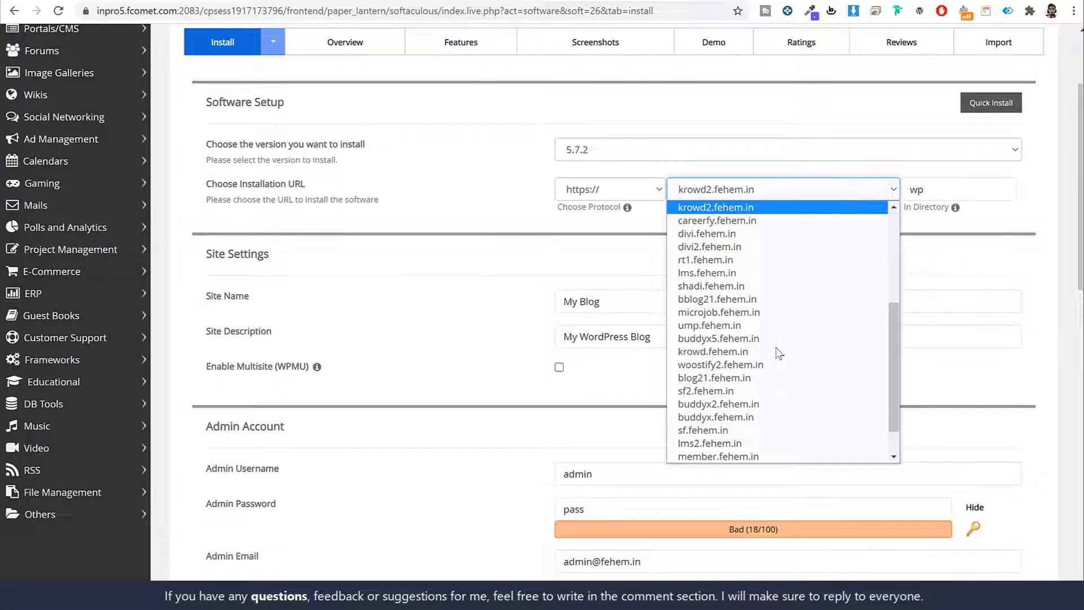
{"action": "key", "text": "Return"}
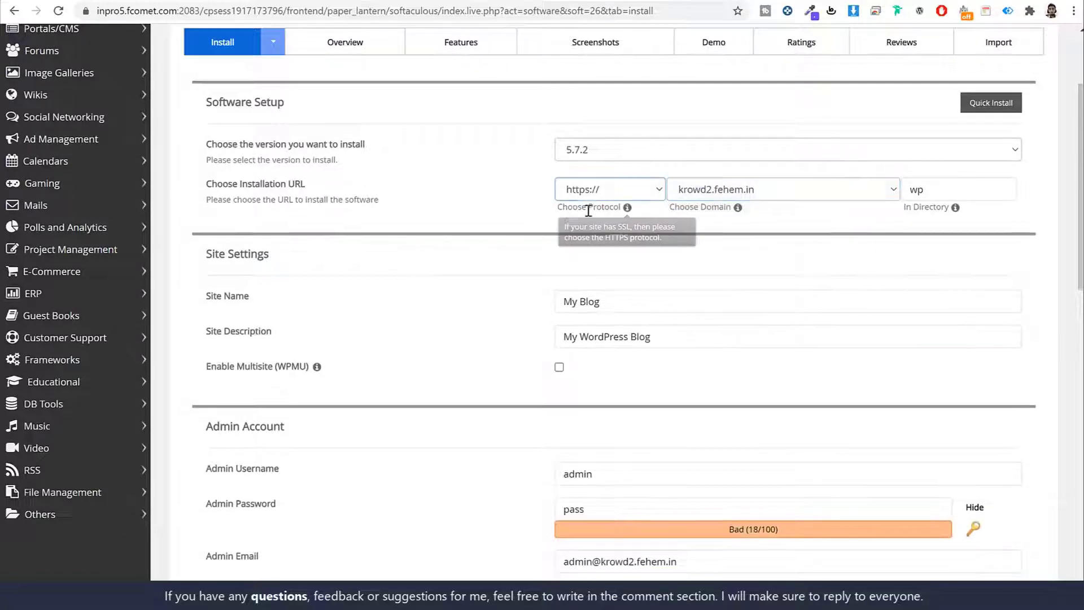
{"action": "left_click_drag", "start_coordinate": [587, 207], "coordinate": [628, 217]}
{"action": "left_click", "coordinate": [626, 216]}
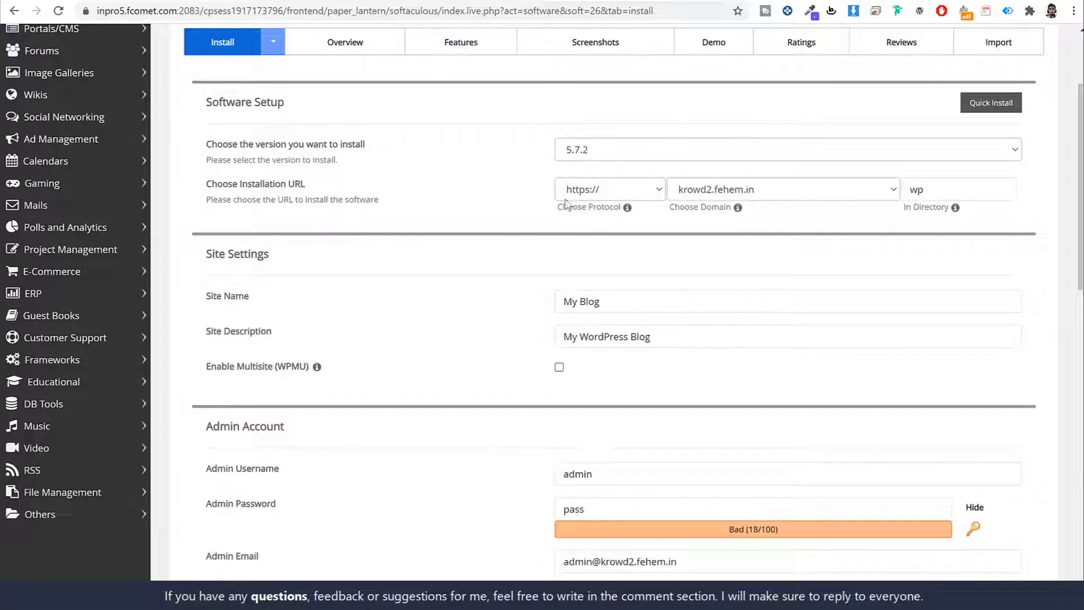
{"action": "left_click", "coordinate": [606, 194]}
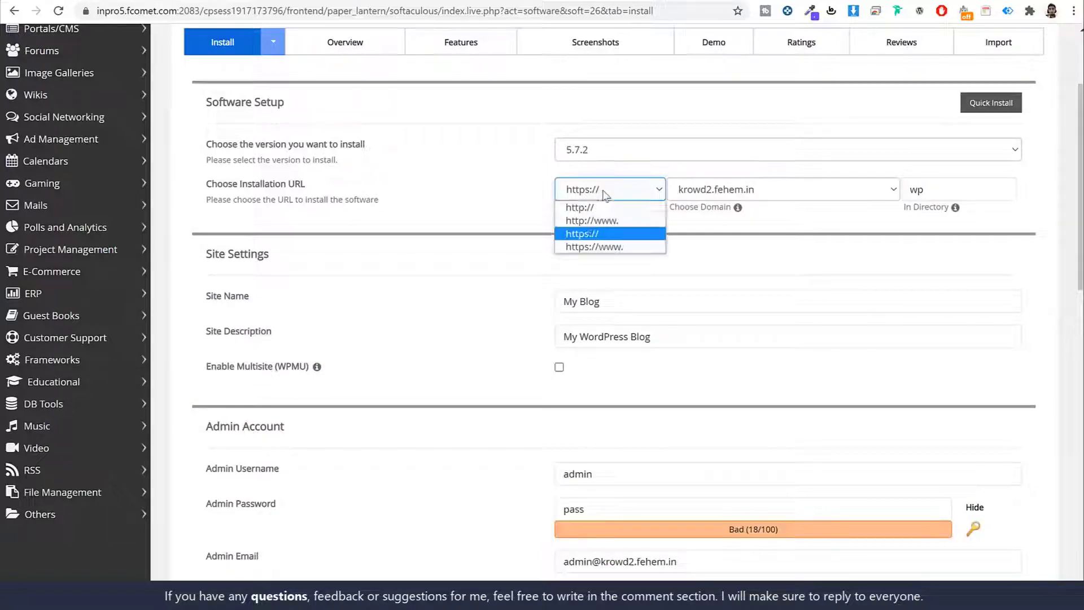
{"action": "left_click", "coordinate": [590, 233]}
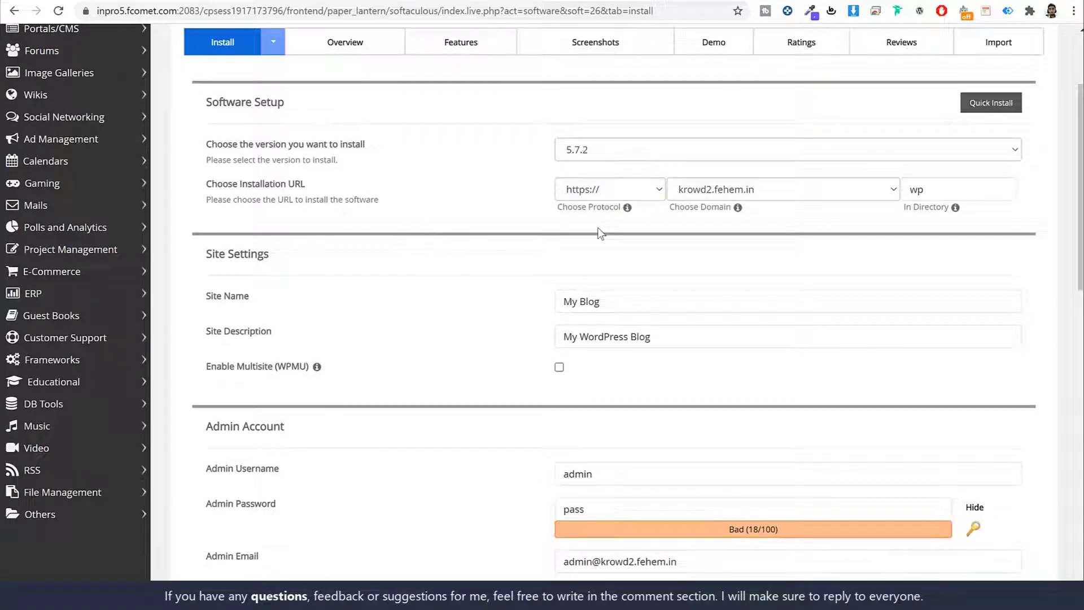
{"action": "left_click", "coordinate": [954, 185]}
{"action": "double_click", "coordinate": [950, 188]}
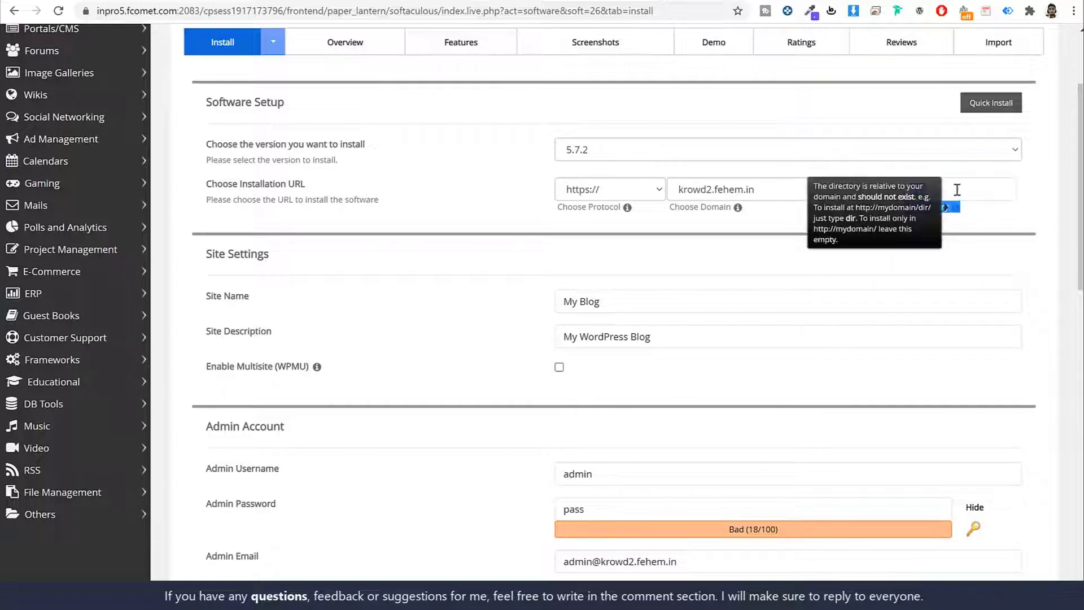
{"action": "left_click", "coordinate": [957, 187]}
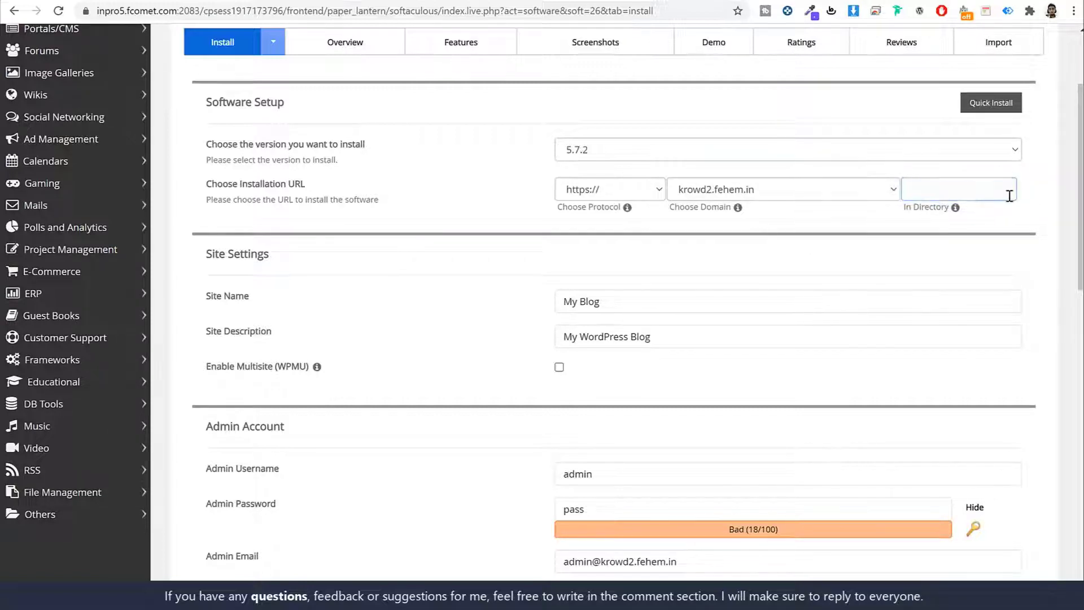
Leave the install directory empty and review the Site Name and Site Description settings.
{"action": "left_click", "coordinate": [1061, 215]}
{"action": "scroll", "coordinate": [1028, 239], "scroll_direction": "down", "scroll_amount": 3}
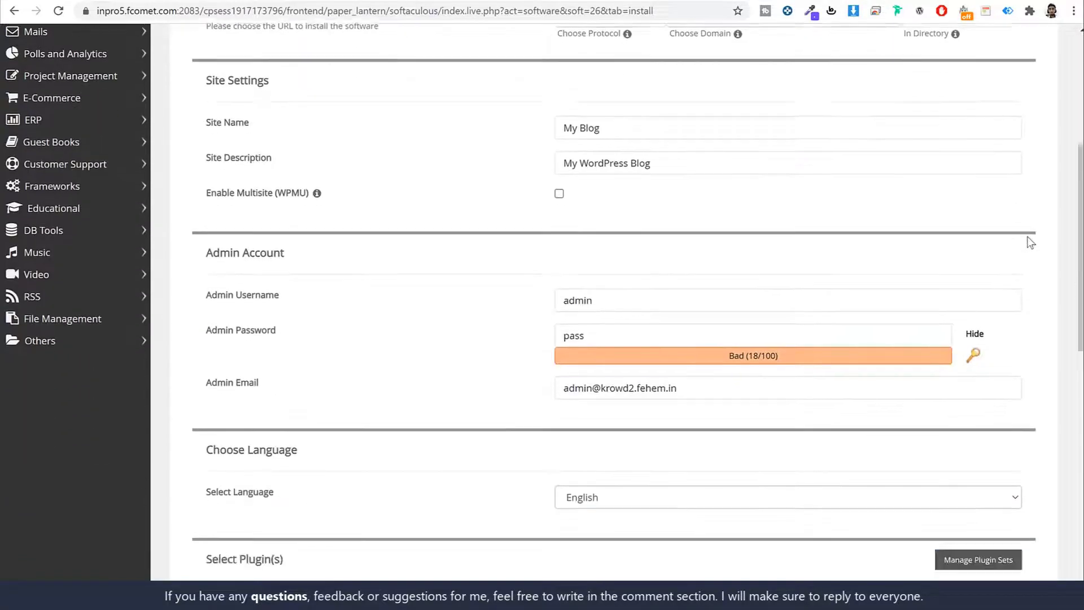
{"action": "scroll", "coordinate": [756, 189], "scroll_direction": "up", "scroll_amount": 3}
{"action": "scroll", "coordinate": [759, 191], "scroll_direction": "down", "scroll_amount": 2}
{"action": "scroll", "coordinate": [757, 187], "scroll_direction": "down", "scroll_amount": 2}
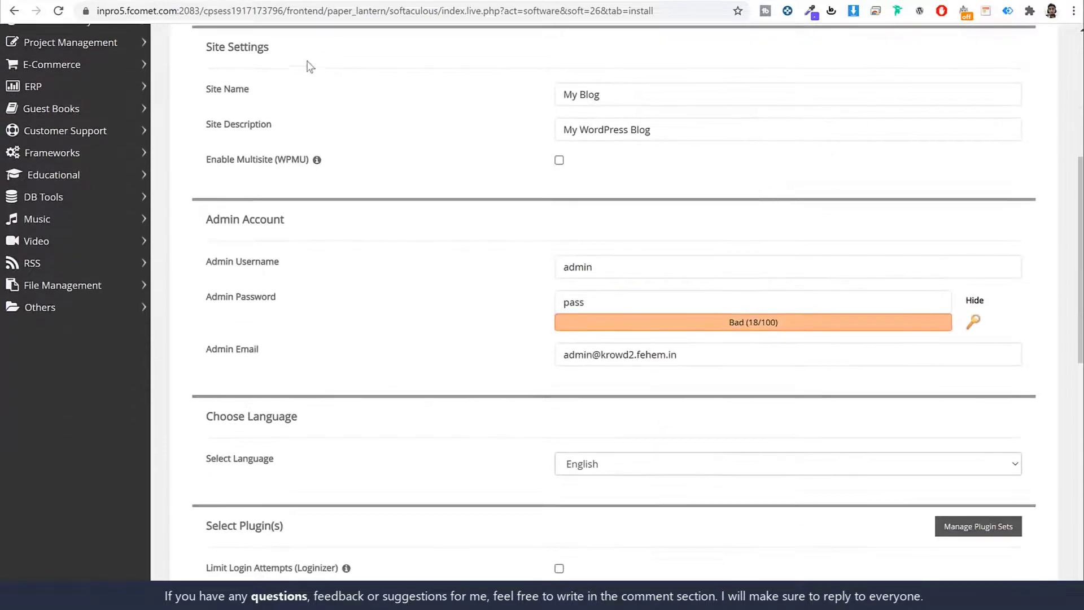
{"action": "left_click_drag", "start_coordinate": [270, 48], "coordinate": [209, 46]}
{"action": "left_click", "coordinate": [274, 74]}
{"action": "left_click_drag", "start_coordinate": [250, 90], "coordinate": [204, 92]}
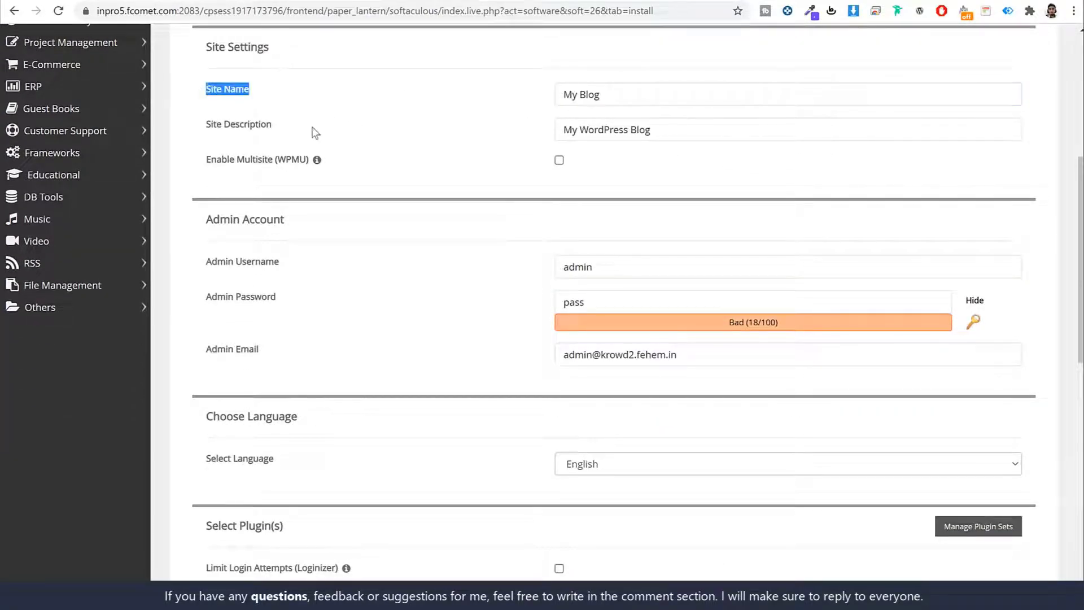
{"action": "left_click_drag", "start_coordinate": [273, 125], "coordinate": [205, 135]}
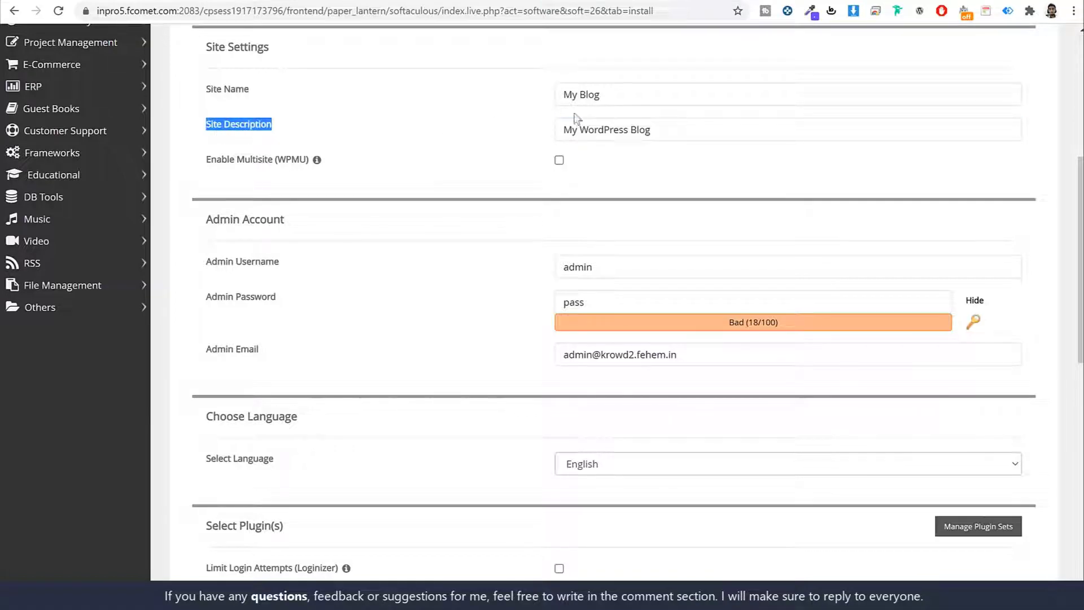
Replace 'My Blog' with 'Krowd' as site name, keeping the 'My WordPress Blog' description.
{"action": "left_click", "coordinate": [626, 94]}
{"action": "key", "text": "ctrl+shift+Left"}
{"action": "key", "text": "ctrl+shift+Left"}
{"action": "key", "text": "BackSpace"}
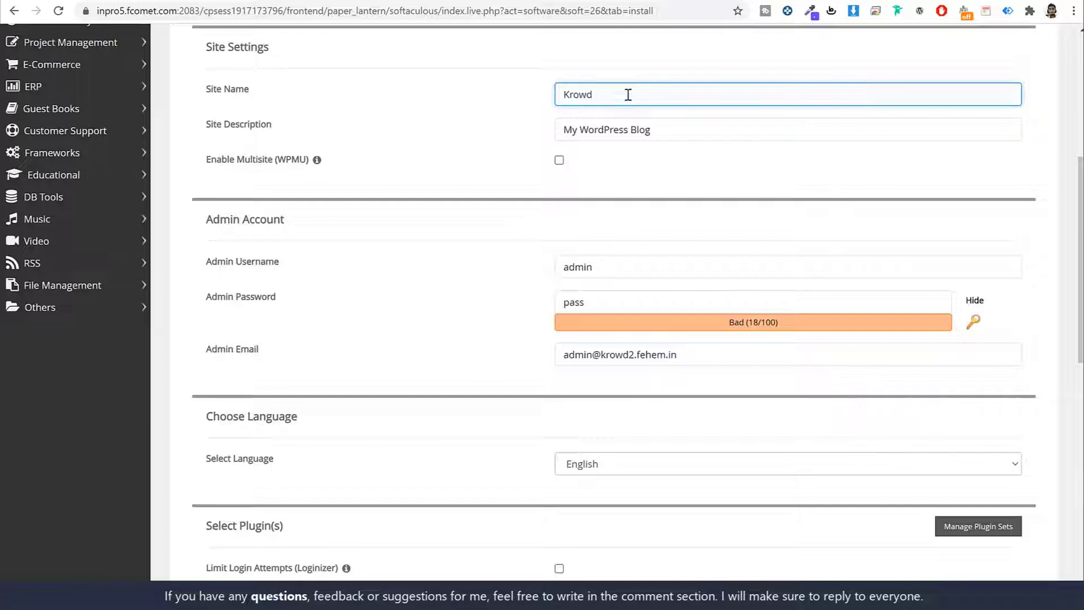
{"action": "double_click", "coordinate": [628, 95]}
{"action": "triple_click", "coordinate": [673, 138]}
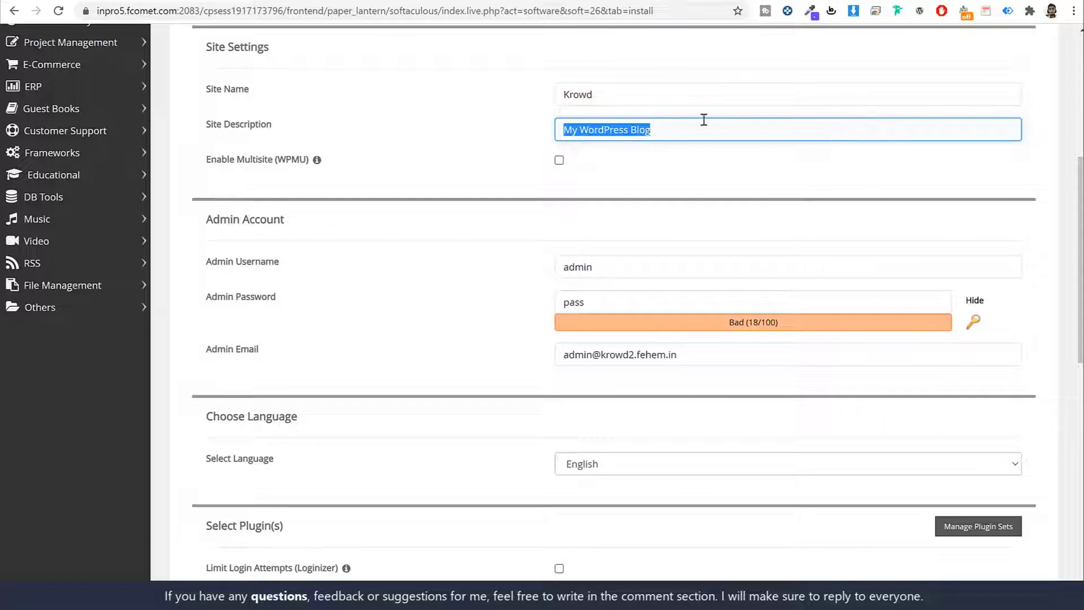
{"action": "left_click", "coordinate": [613, 169]}
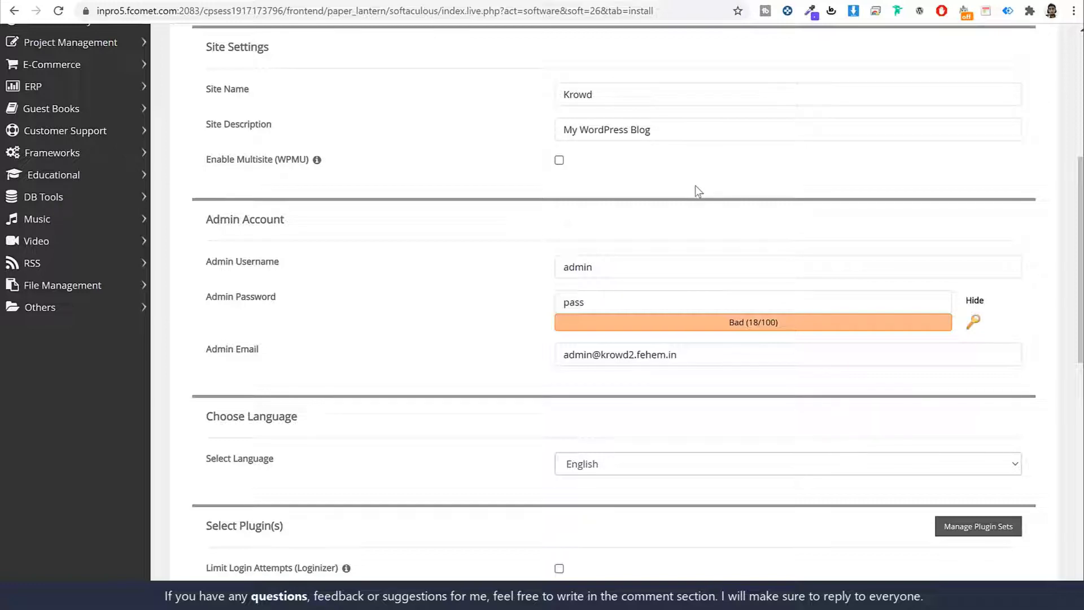
Replace the default admin username with a custom username.
{"action": "scroll", "coordinate": [734, 157], "scroll_direction": "down", "scroll_amount": 4}
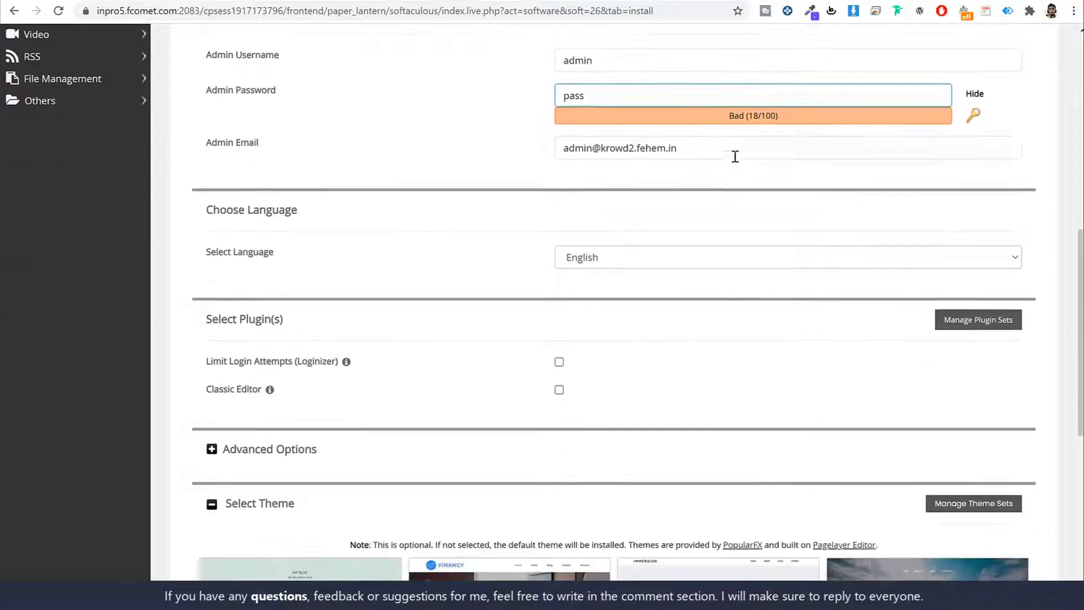
{"action": "scroll", "coordinate": [733, 157], "scroll_direction": "up", "scroll_amount": 1}
{"action": "left_click_drag", "start_coordinate": [285, 81], "coordinate": [208, 82]}
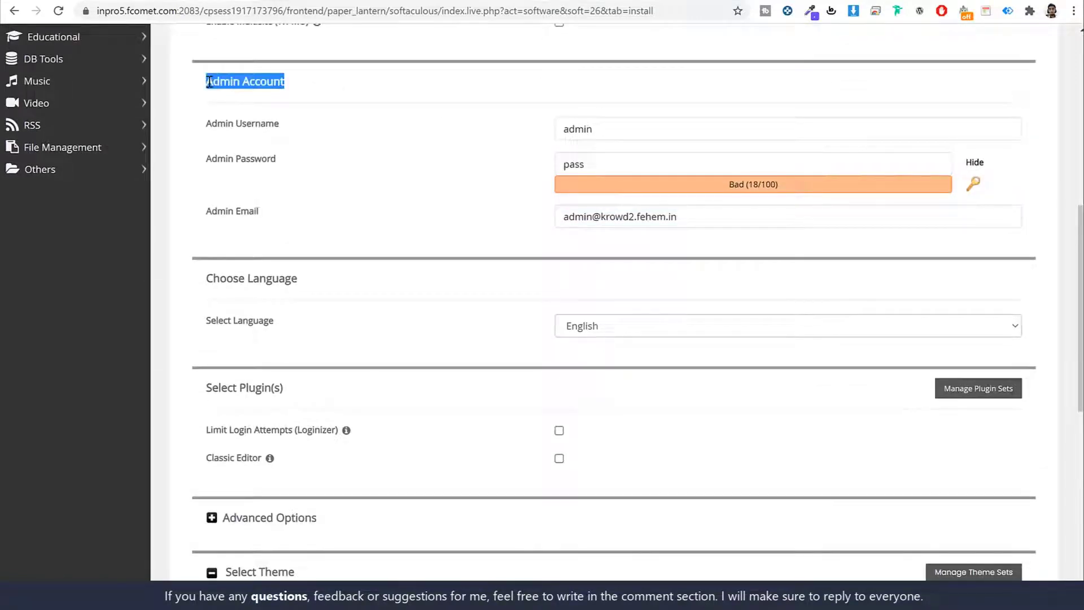
{"action": "left_click", "coordinate": [208, 82]}
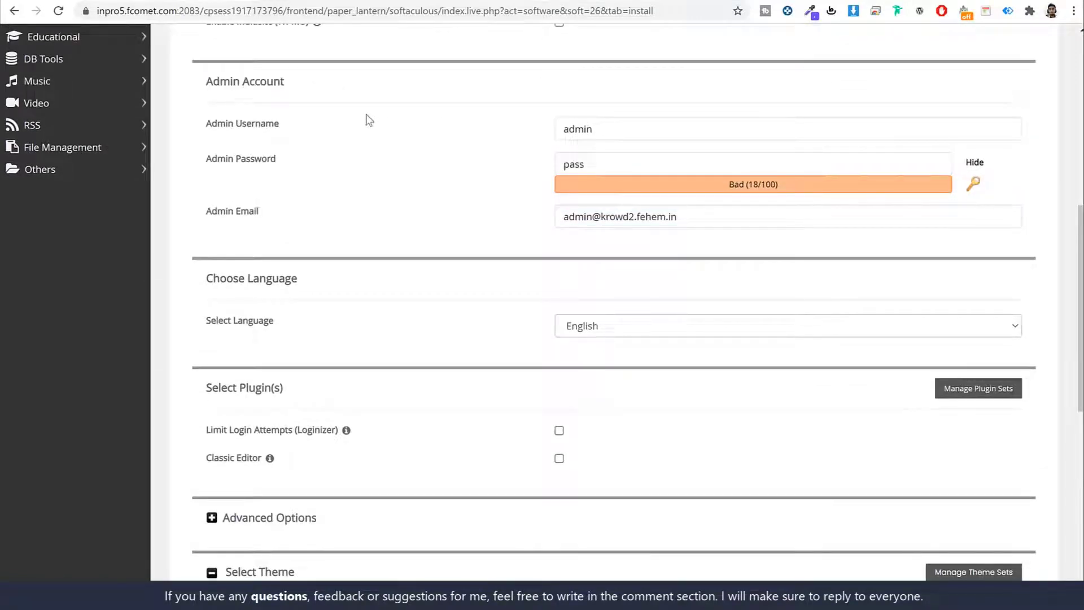
{"action": "double_click", "coordinate": [620, 124]}
{"action": "double_click", "coordinate": [652, 160]}
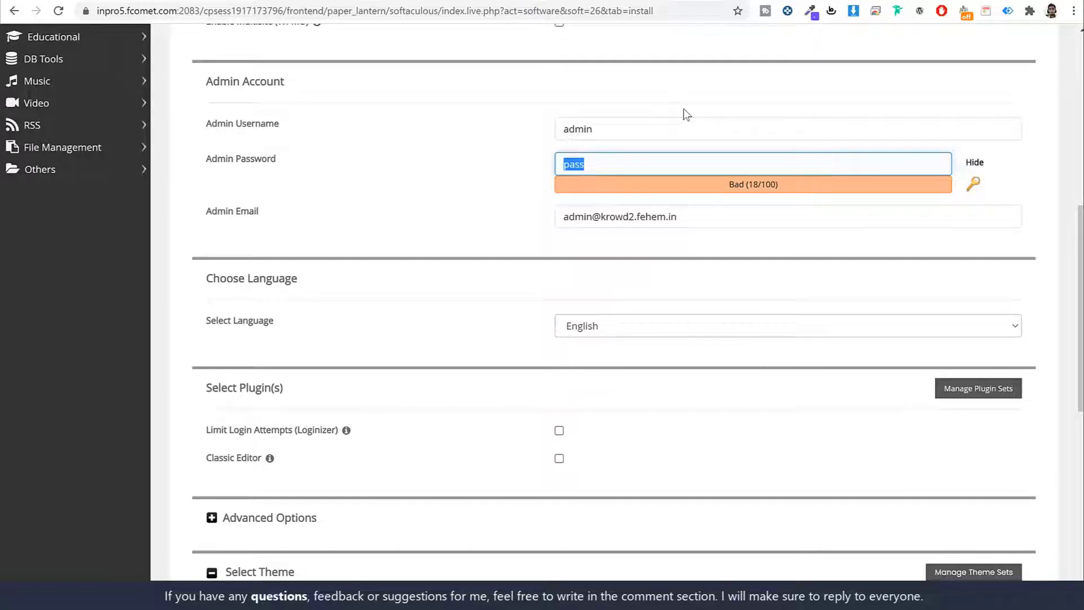
{"action": "double_click", "coordinate": [624, 124]}
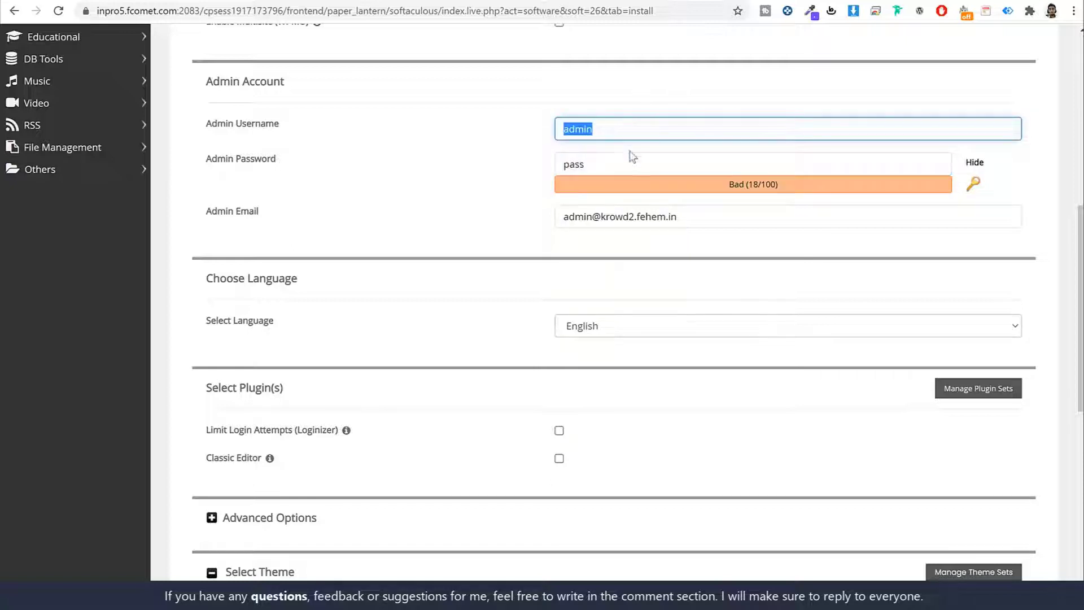
{"action": "double_click", "coordinate": [631, 156]}
{"action": "double_click", "coordinate": [627, 130]}
{"action": "type", "text": "Nayyar_shaikhj"}
Enter a strong admin password and the admin e-mail address, then install WordPress.
{"action": "left_click", "coordinate": [975, 163]}
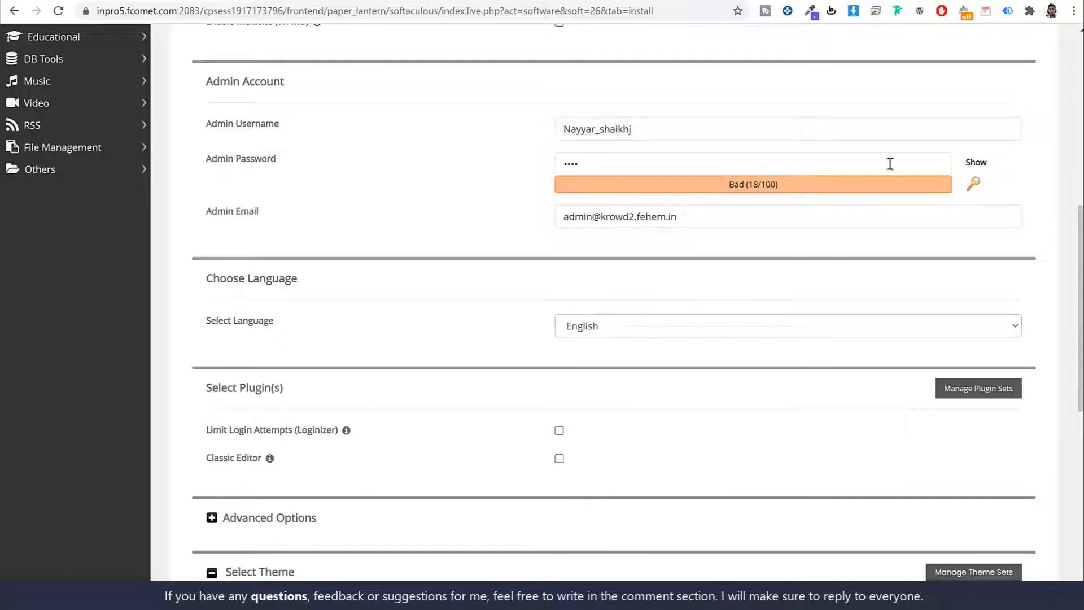
{"action": "left_click", "coordinate": [601, 164]}
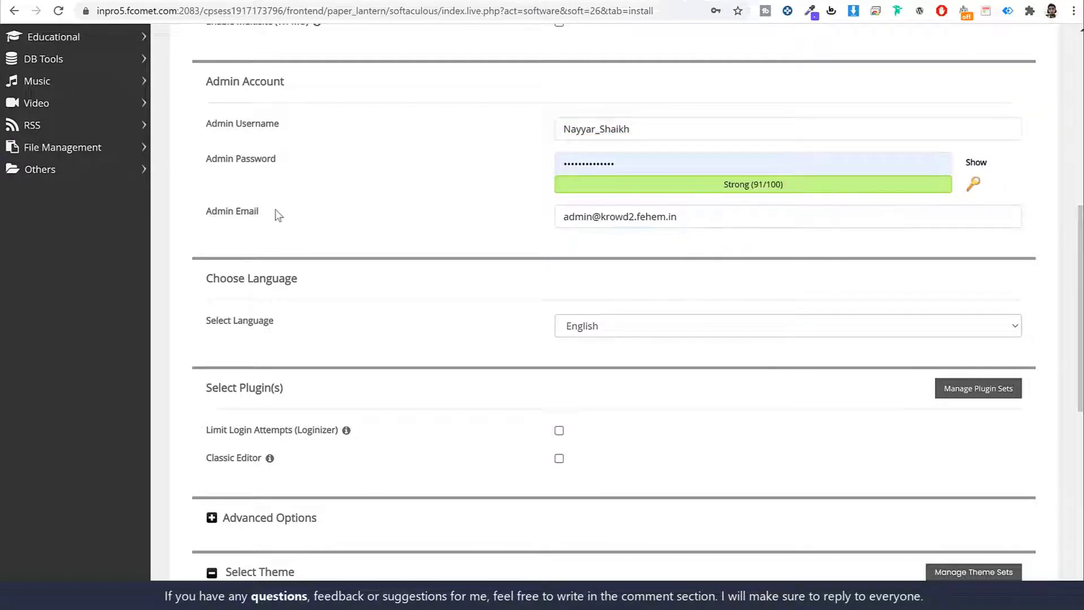
{"action": "triple_click", "coordinate": [704, 215]}
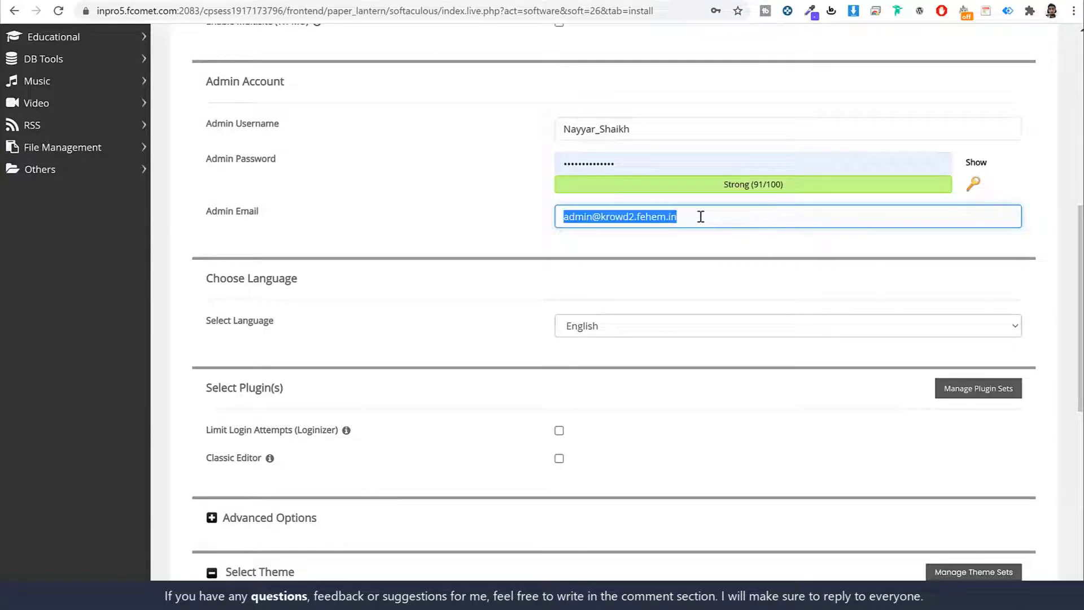
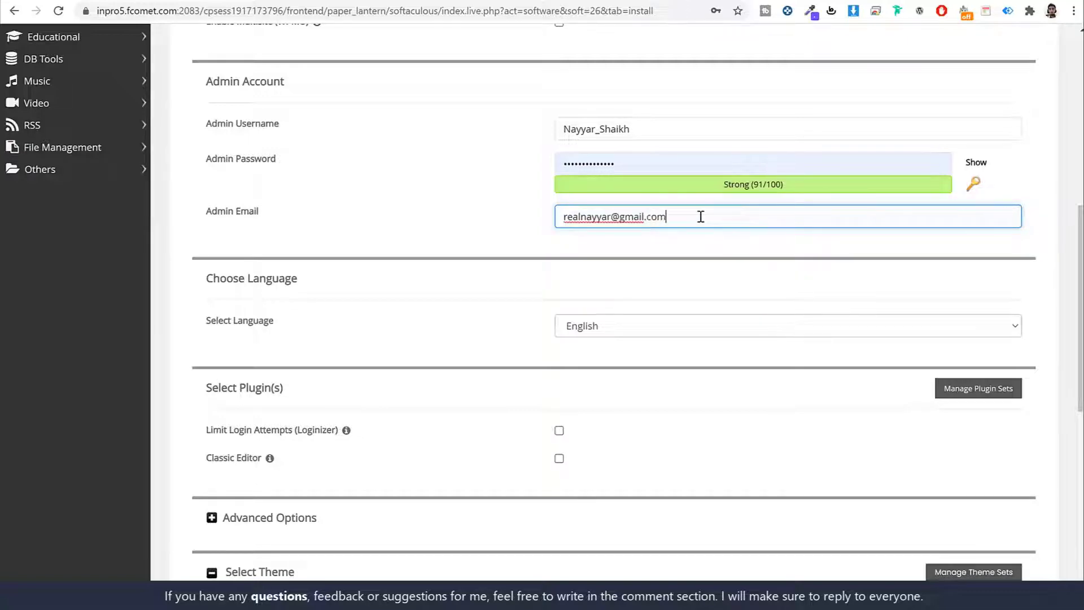
{"action": "left_click", "coordinate": [742, 283]}
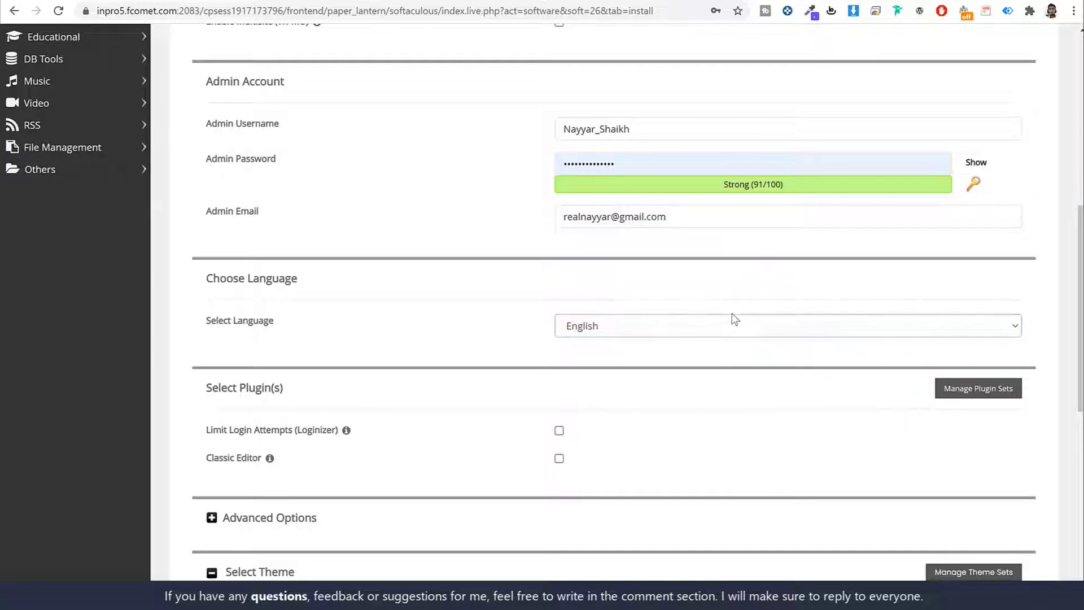
{"action": "scroll", "coordinate": [757, 333], "scroll_direction": "down", "scroll_amount": 9}
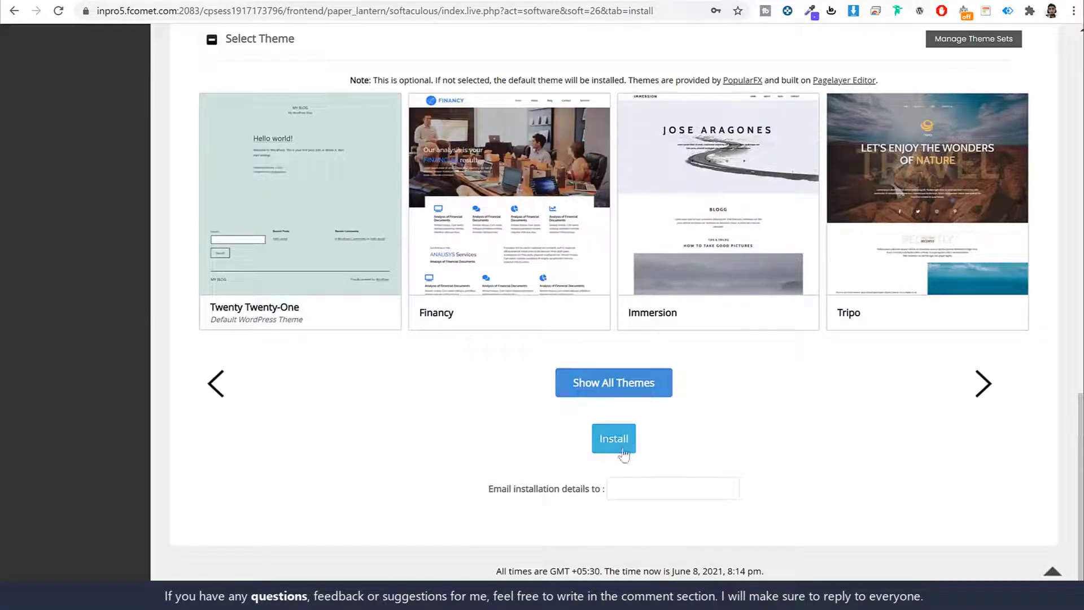
{"action": "left_click", "coordinate": [622, 450]}
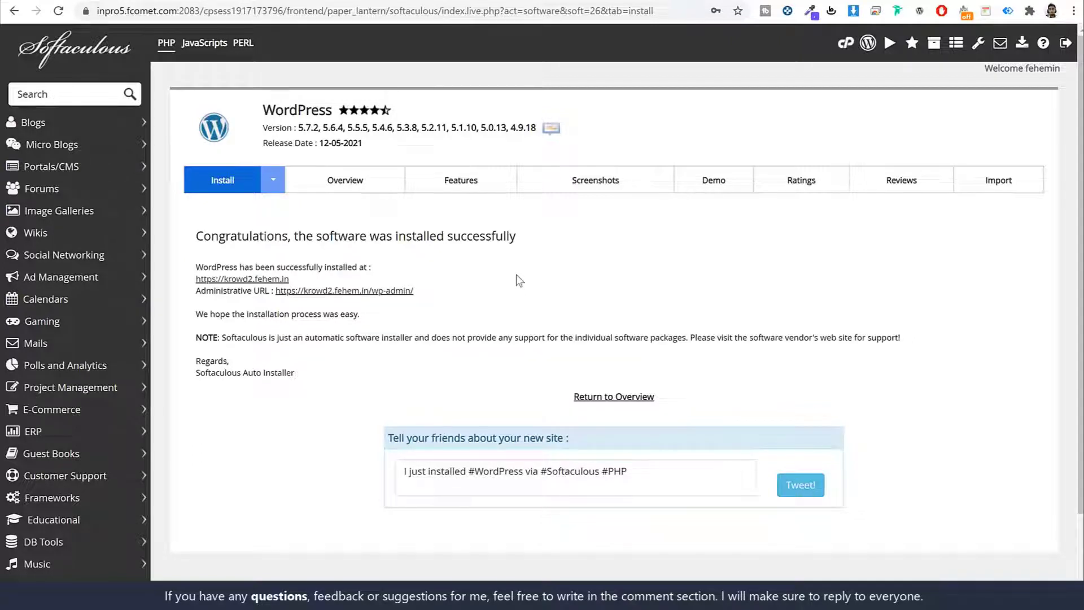
View the new site at krowd2.fehem.in, then open its wp-admin Dashboard.
{"action": "left_click", "coordinate": [242, 279]}
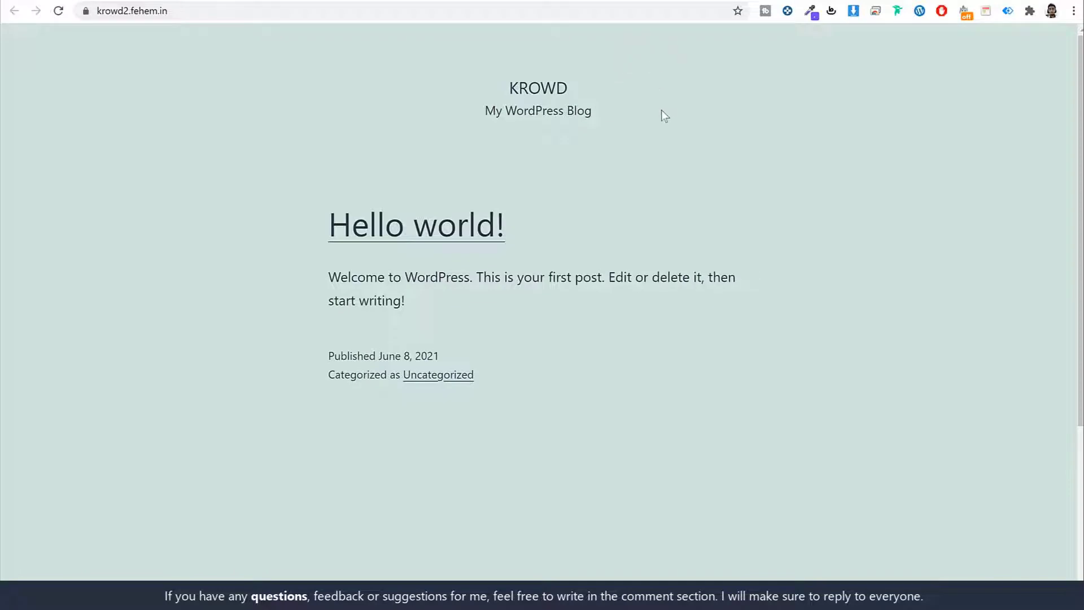
{"action": "scroll", "coordinate": [699, 222], "scroll_direction": "down", "scroll_amount": 3}
{"action": "scroll", "coordinate": [699, 222], "scroll_direction": "up", "scroll_amount": 3}
{"action": "key", "text": "ctrl+w"}
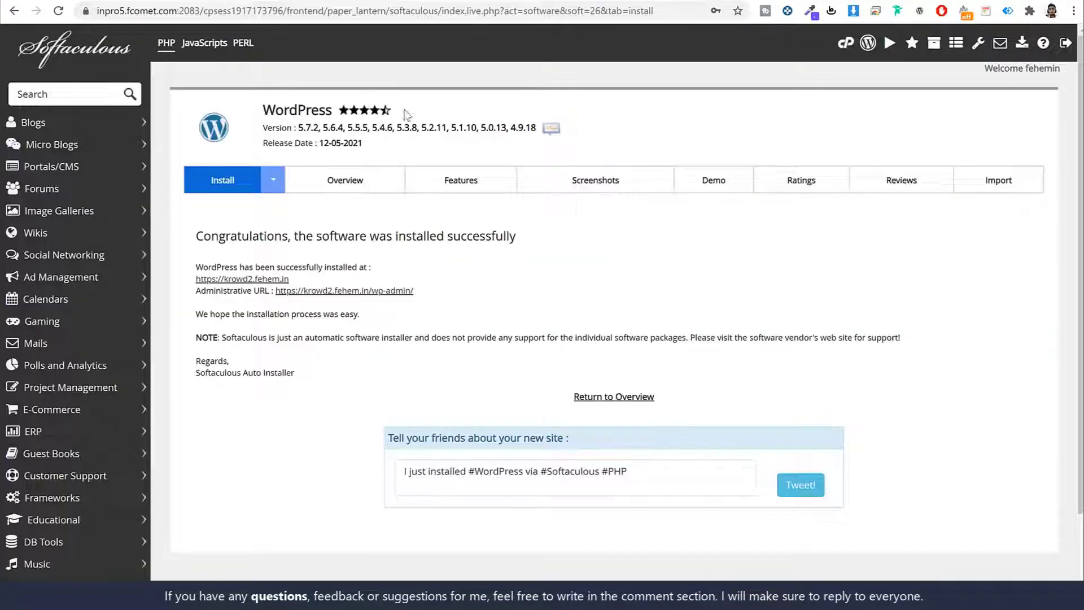
{"action": "left_click", "coordinate": [382, 290]}
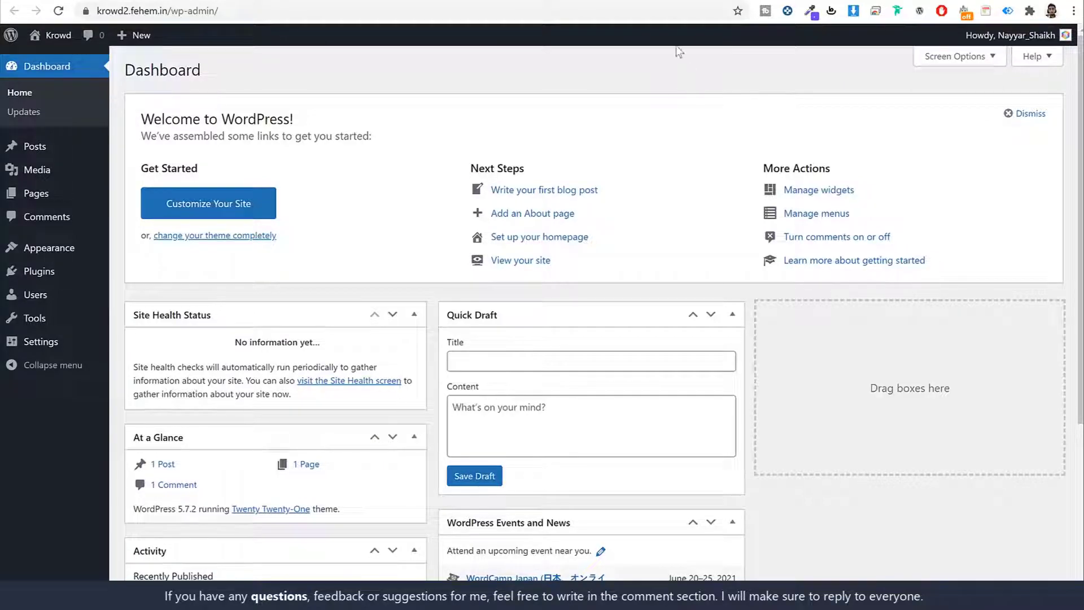
{"action": "scroll", "coordinate": [530, 331], "scroll_direction": "down", "scroll_amount": 4}
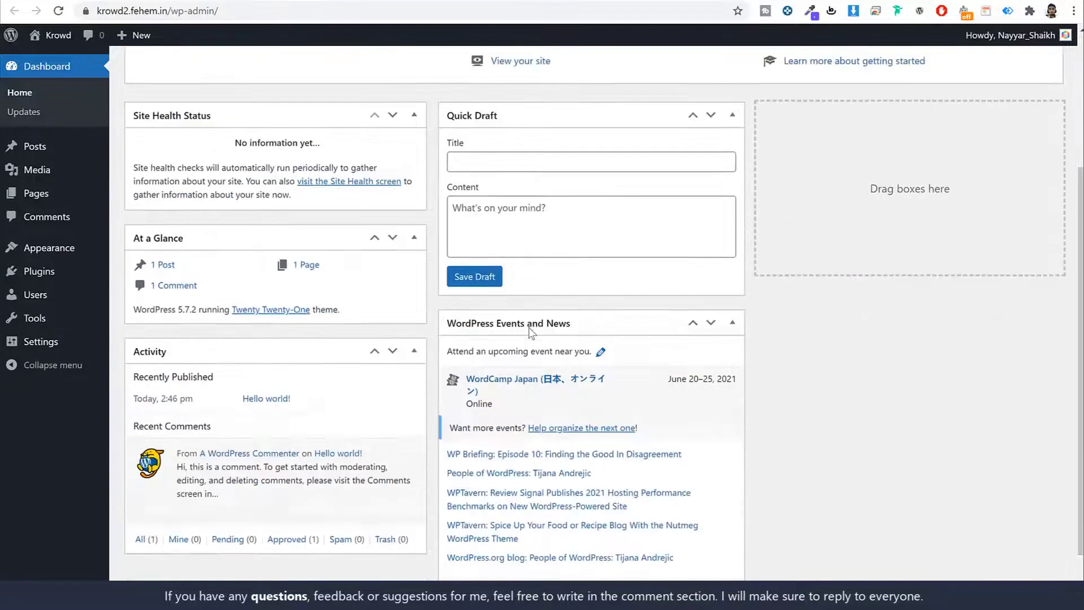
{"action": "scroll", "coordinate": [608, 254], "scroll_direction": "up", "scroll_amount": 4}
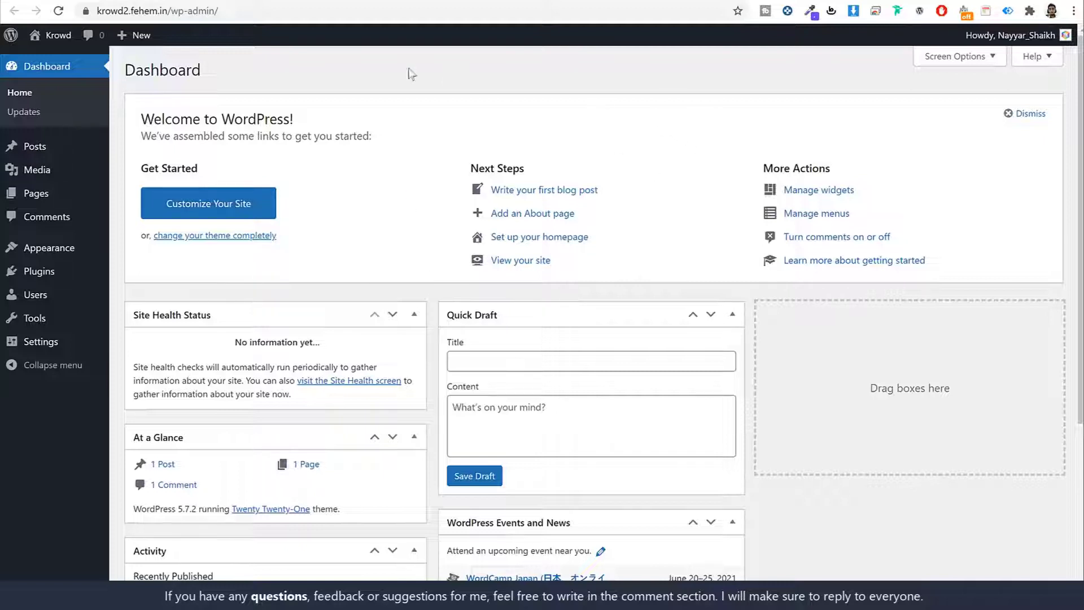
Point out the /wp-admin/ part of the site's admin address.
{"action": "left_click", "coordinate": [267, 14]}
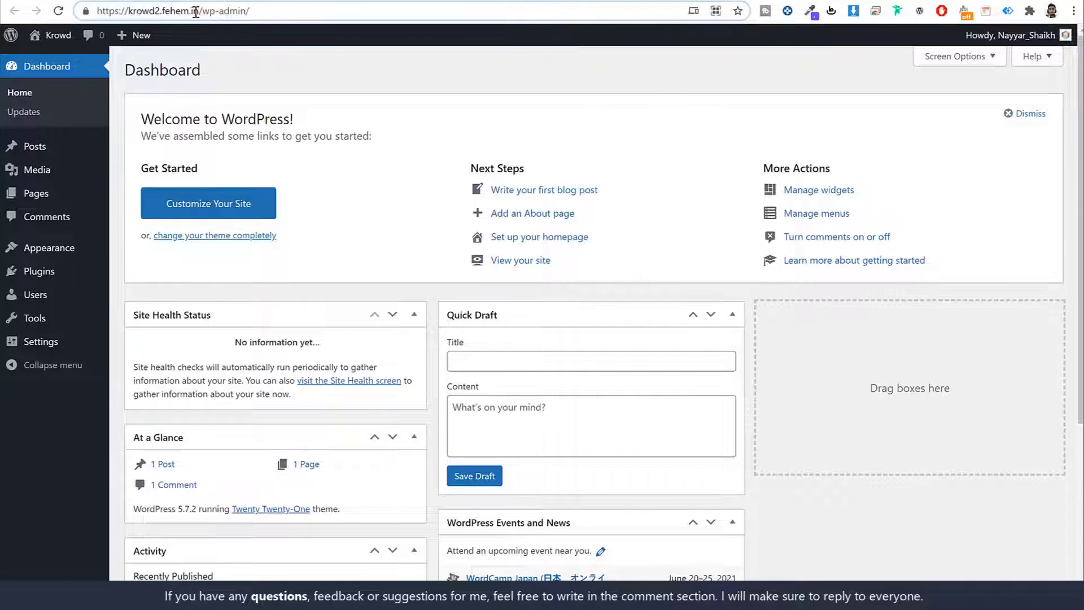
{"action": "left_click_drag", "start_coordinate": [197, 12], "coordinate": [351, 8]}
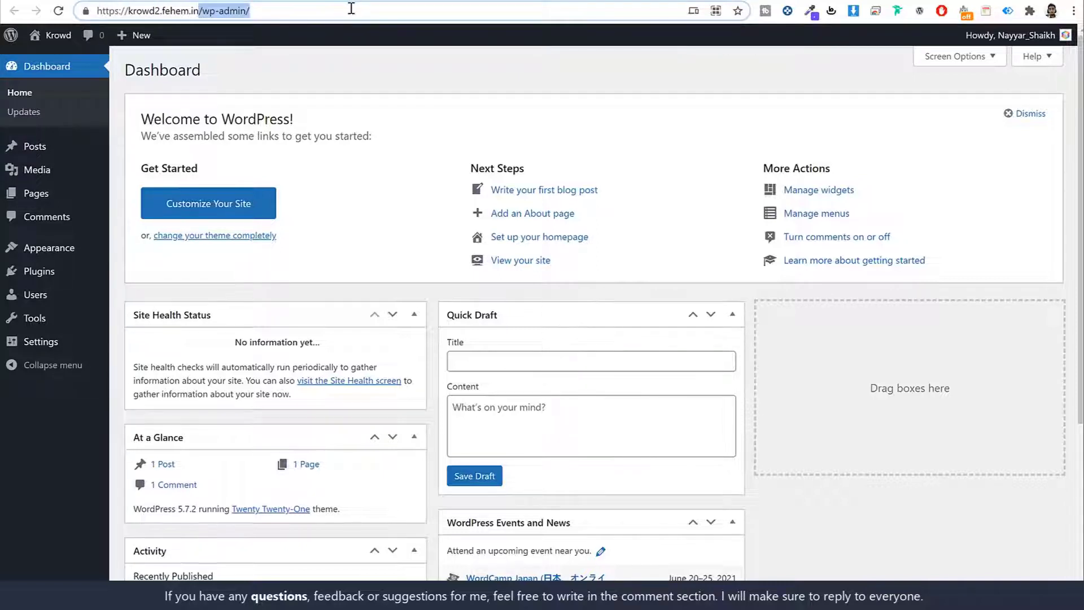
{"action": "left_click", "coordinate": [641, 80]}
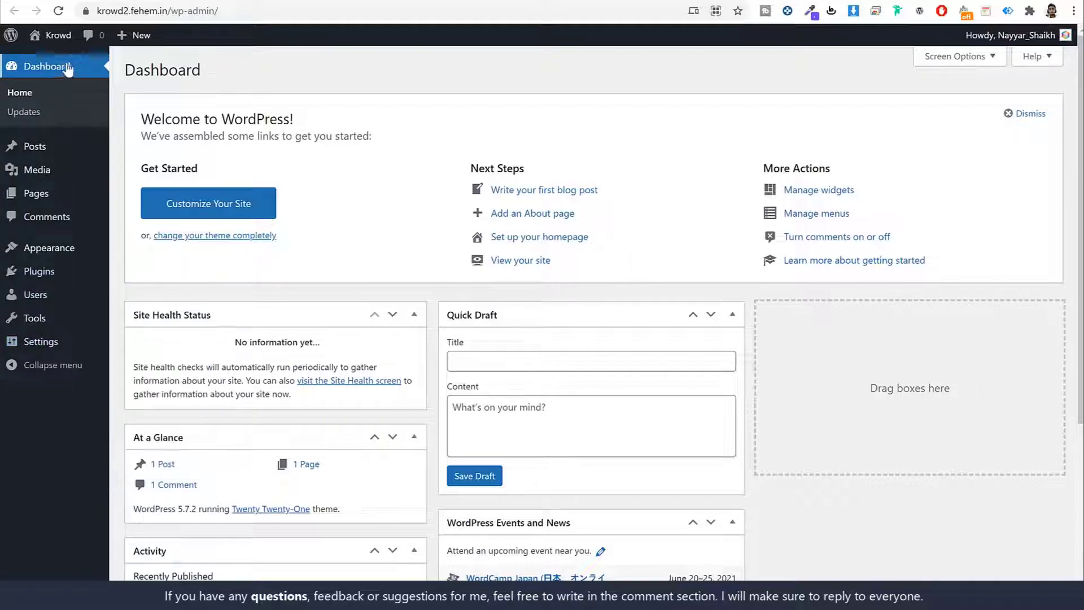
{"action": "scroll", "coordinate": [728, 293], "scroll_direction": "down", "scroll_amount": 5}
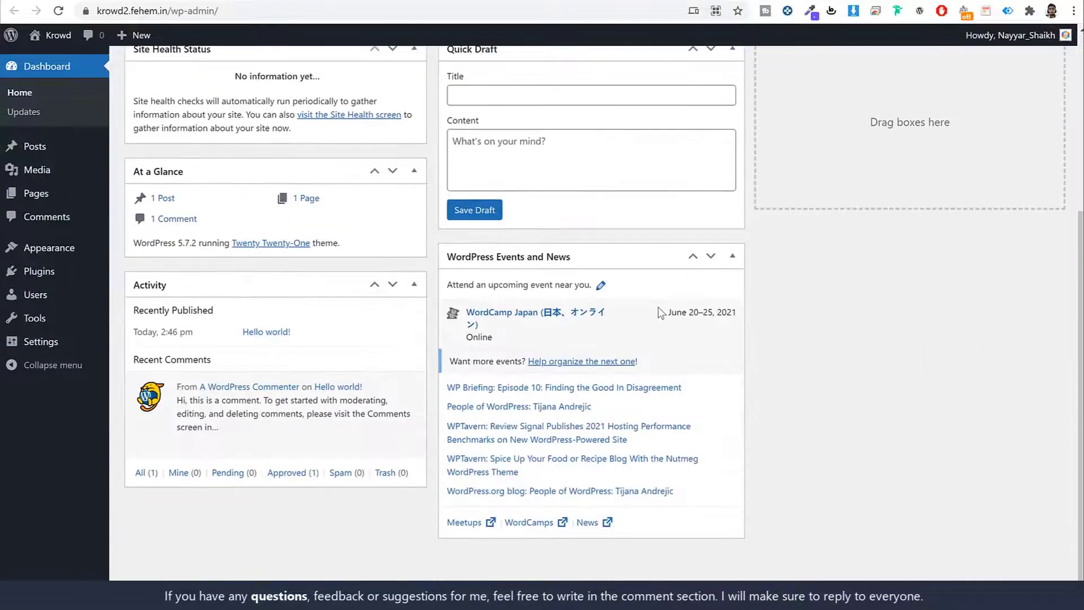
{"action": "scroll", "coordinate": [661, 313], "scroll_direction": "up", "scroll_amount": 5}
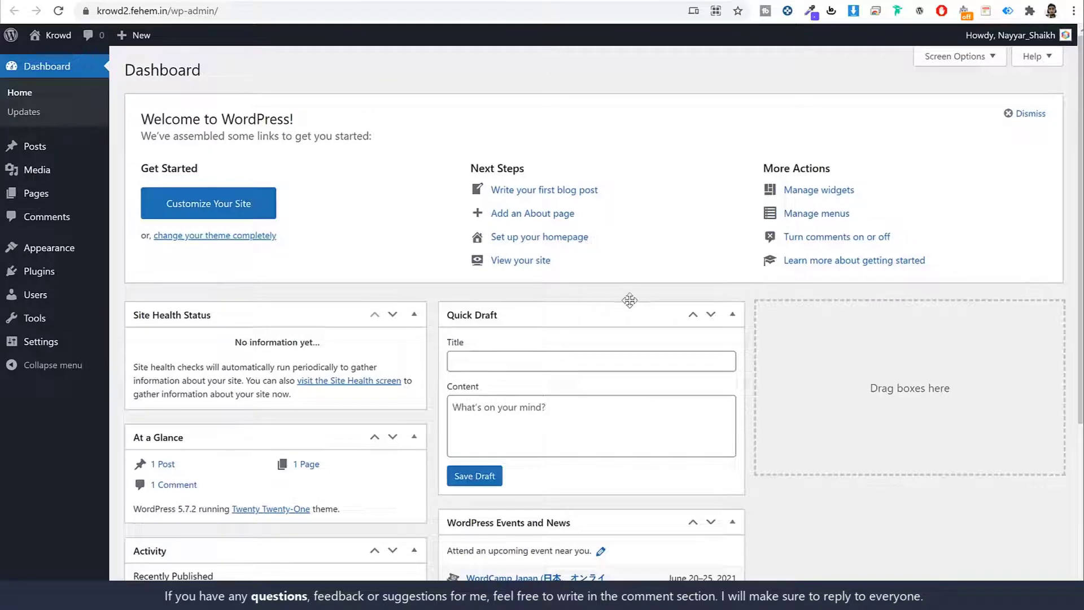
{"action": "scroll", "coordinate": [629, 300], "scroll_direction": "down", "scroll_amount": 5}
{"action": "scroll", "coordinate": [593, 316], "scroll_direction": "up", "scroll_amount": 5}
Hide Site Health Status, At a Glance, Activity, Quick Draft, Events and News, and Welcome boxes.
{"action": "left_click", "coordinate": [955, 57]}
{"action": "left_click", "coordinate": [213, 119]}
{"action": "left_click", "coordinate": [271, 118]}
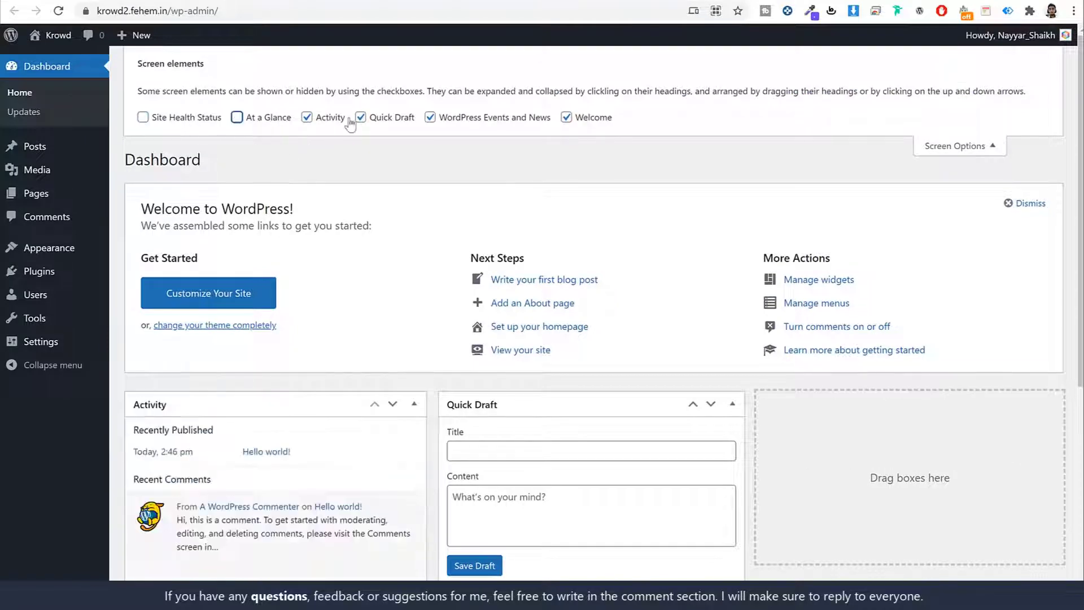
{"action": "left_click", "coordinate": [306, 117]}
{"action": "left_click", "coordinate": [360, 116]}
{"action": "left_click", "coordinate": [430, 117]}
{"action": "left_click", "coordinate": [566, 117]}
{"action": "left_click", "coordinate": [969, 150]}
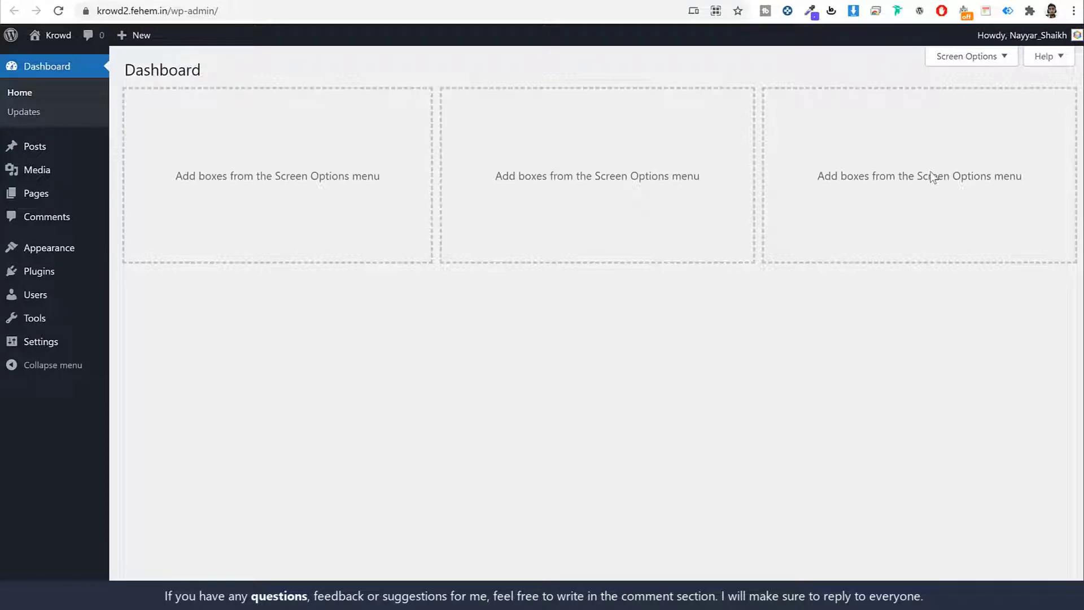
{"action": "left_click", "coordinate": [34, 149]}
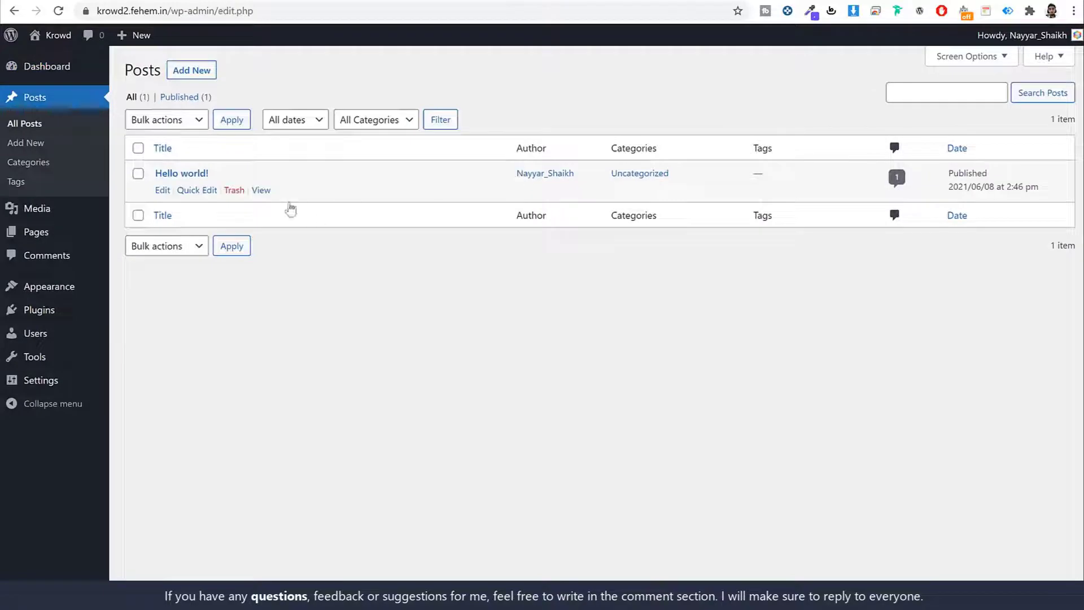
Compare the krowd2 posts list with the krowd.fehem.in demo site.
{"action": "left_click", "coordinate": [103, 3]}
{"action": "scroll", "coordinate": [542, 310], "scroll_direction": "down", "scroll_amount": 7}
{"action": "scroll", "coordinate": [863, 316], "scroll_direction": "down", "scroll_amount": 15}
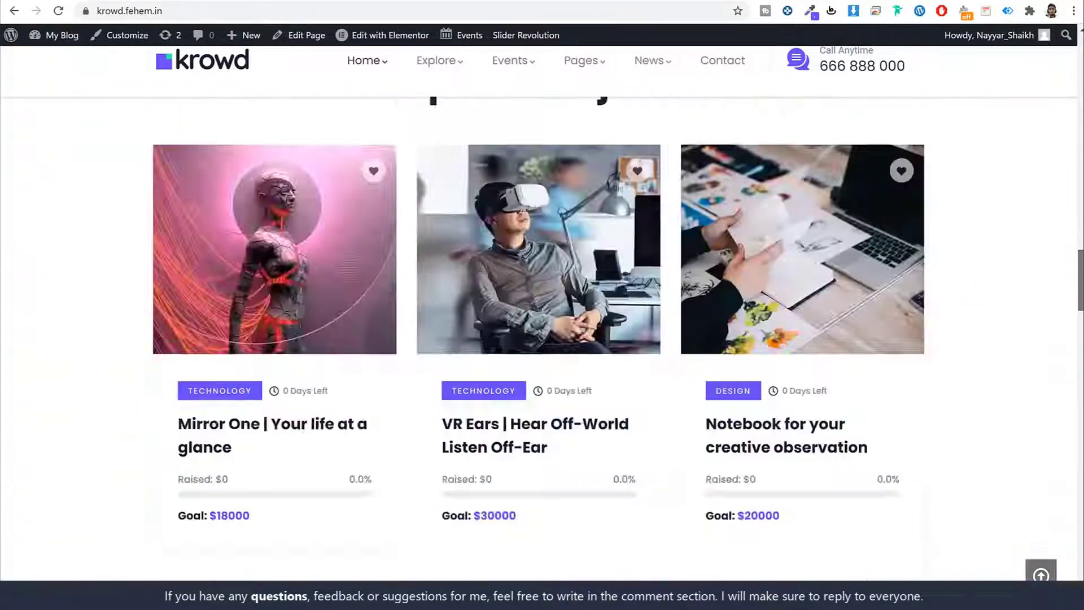
{"action": "scroll", "coordinate": [861, 338], "scroll_direction": "down", "scroll_amount": 5}
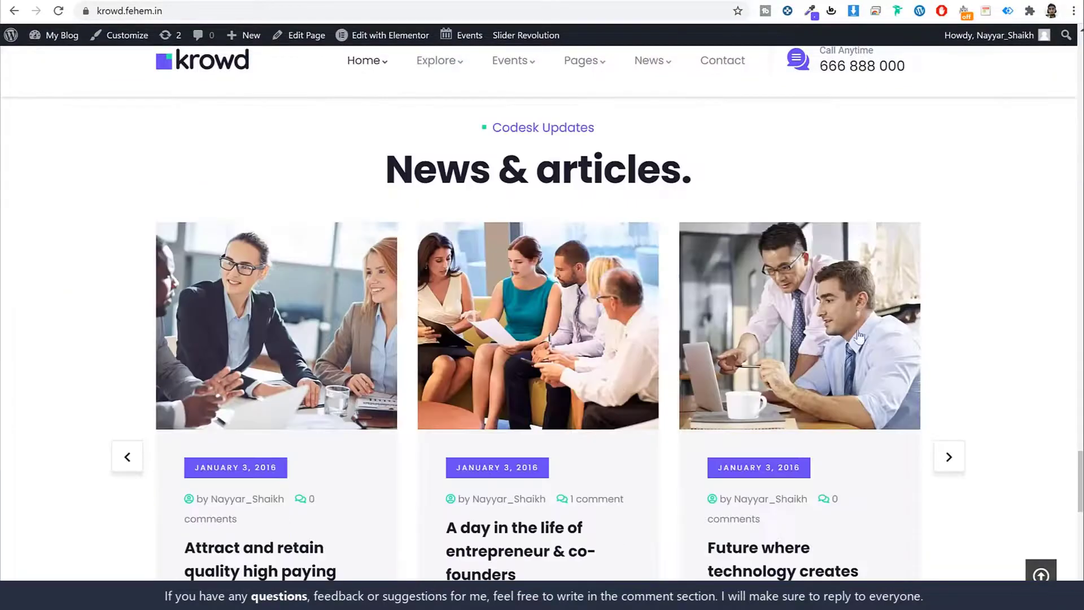
{"action": "scroll", "coordinate": [466, 285], "scroll_direction": "down", "scroll_amount": 1}
{"action": "scroll", "coordinate": [466, 285], "scroll_direction": "down", "scroll_amount": 1}
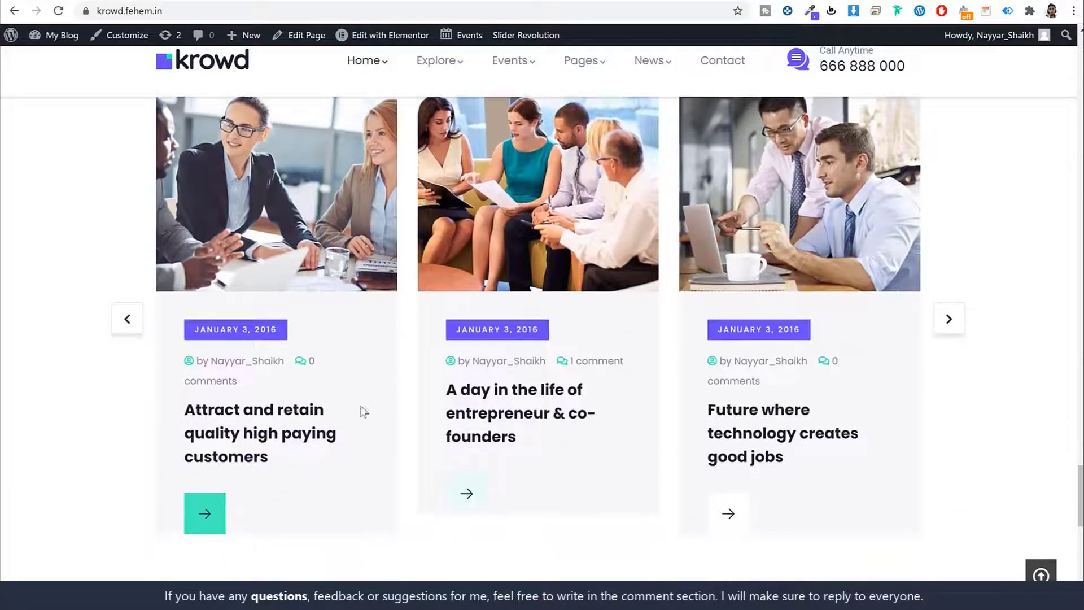
{"action": "left_click", "coordinate": [631, 3]}
{"action": "left_click", "coordinate": [564, 3]}
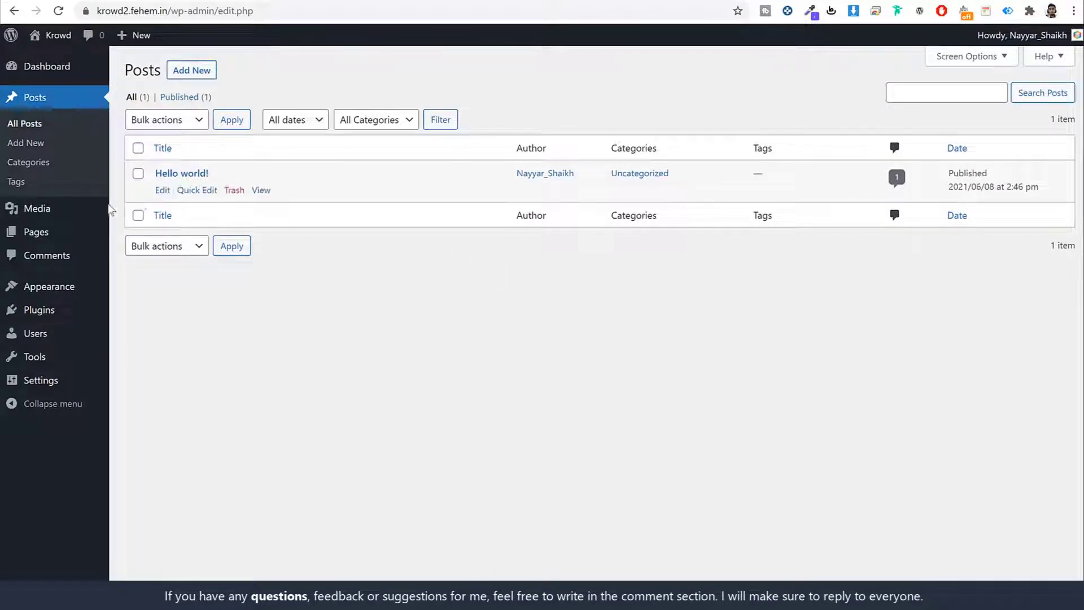
Check the Media library against the demo site, then view the Pages and Comments lists.
{"action": "left_click", "coordinate": [85, 208]}
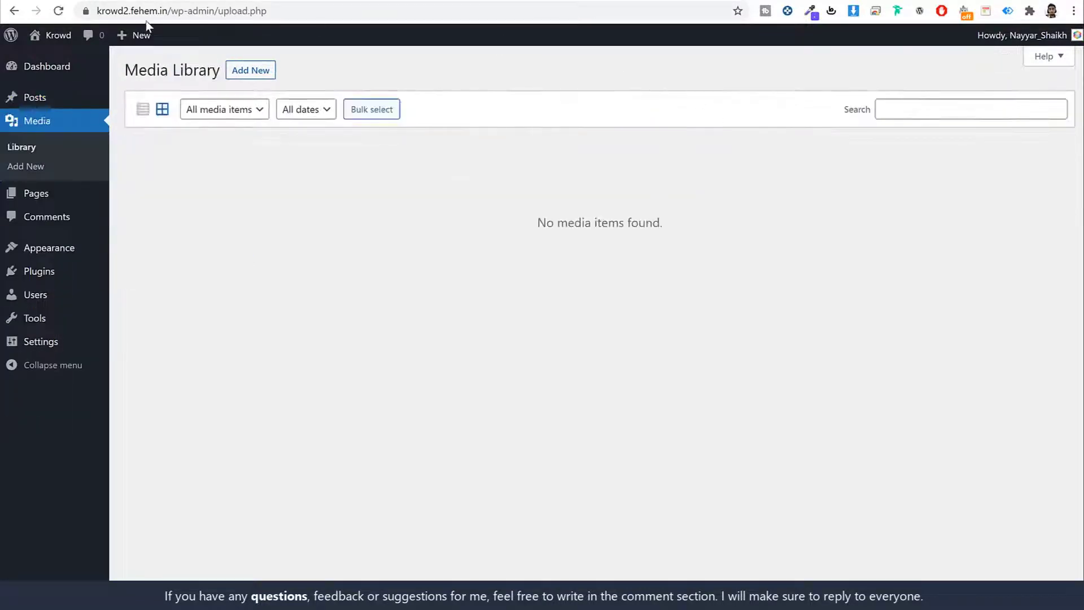
{"action": "left_click", "coordinate": [149, 3]}
{"action": "scroll", "coordinate": [834, 288], "scroll_direction": "up", "scroll_amount": 10}
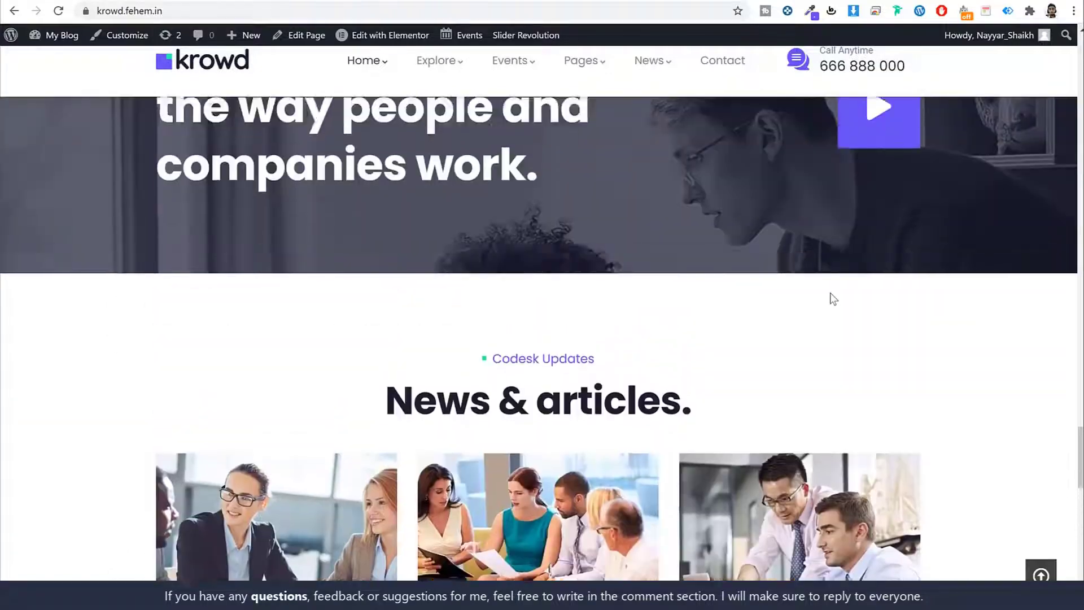
{"action": "left_click", "coordinate": [520, 3]}
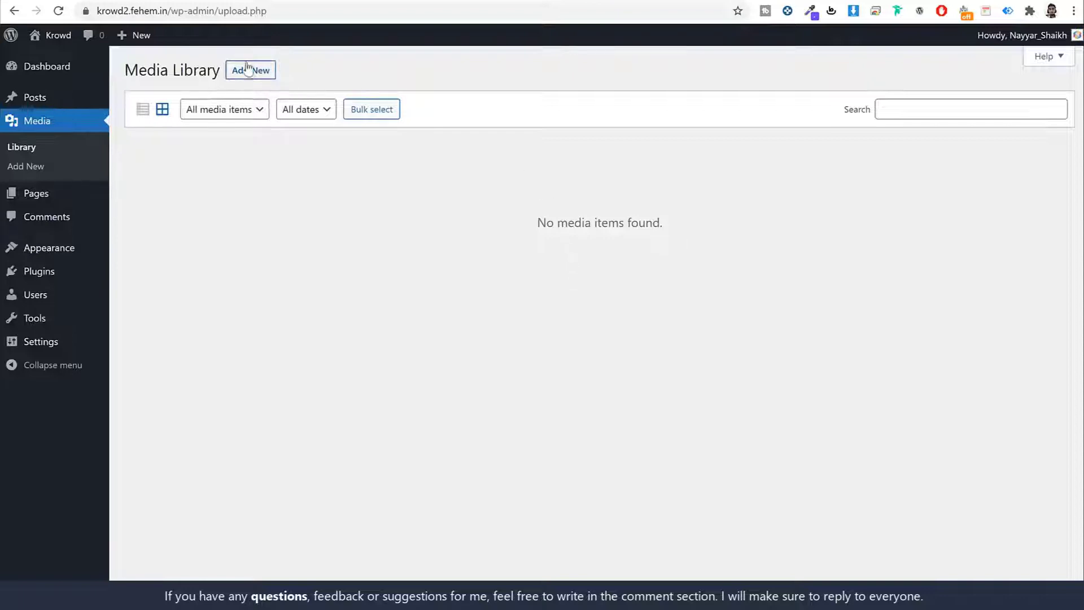
{"action": "left_click", "coordinate": [50, 199]}
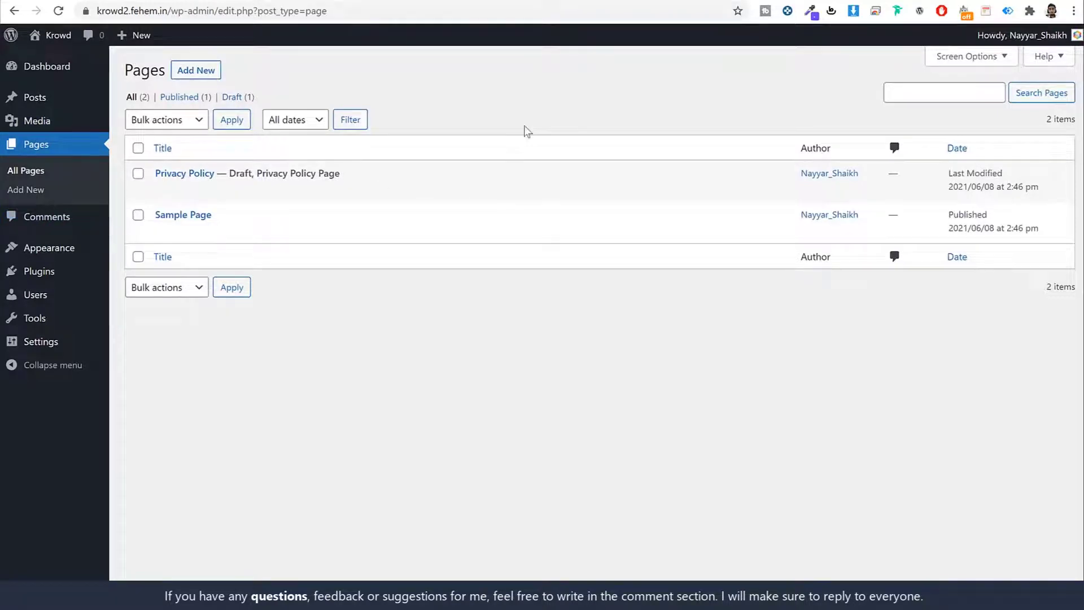
{"action": "left_click", "coordinate": [60, 221]}
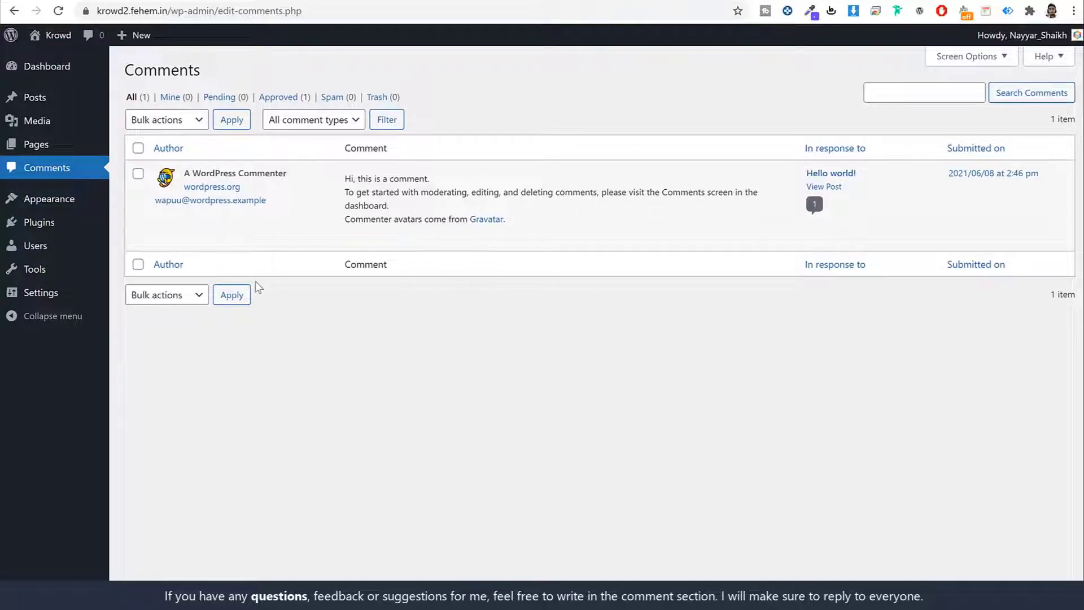
Open Appearance > Themes, preview the site's front page, and go back to Themes.
{"action": "left_click", "coordinate": [70, 209]}
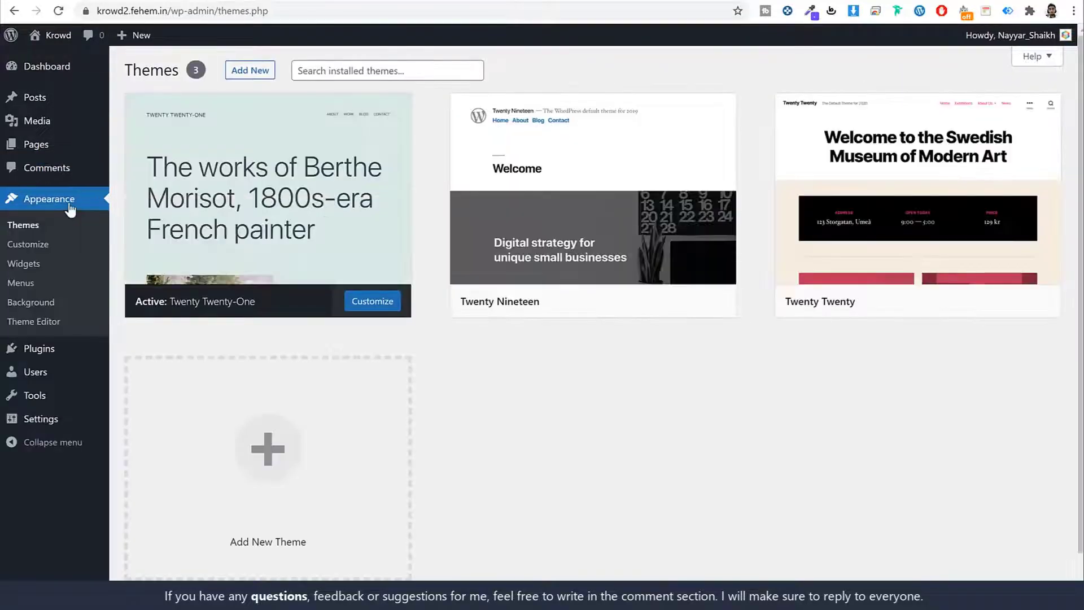
{"action": "mouse_move", "coordinate": [539, 237]}
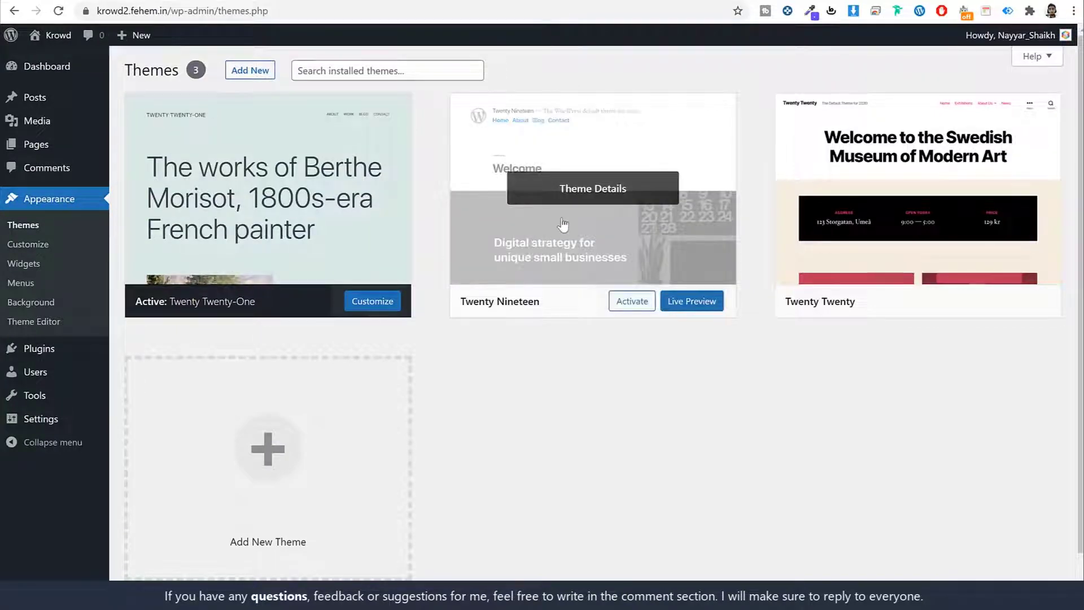
{"action": "mouse_move", "coordinate": [279, 139]}
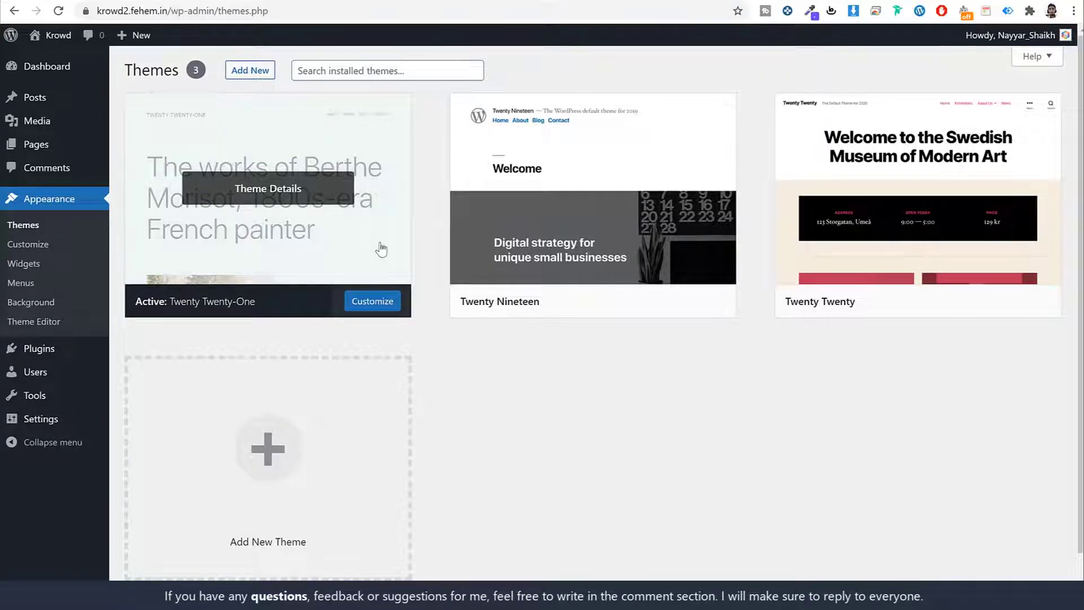
{"action": "left_click", "coordinate": [58, 35]}
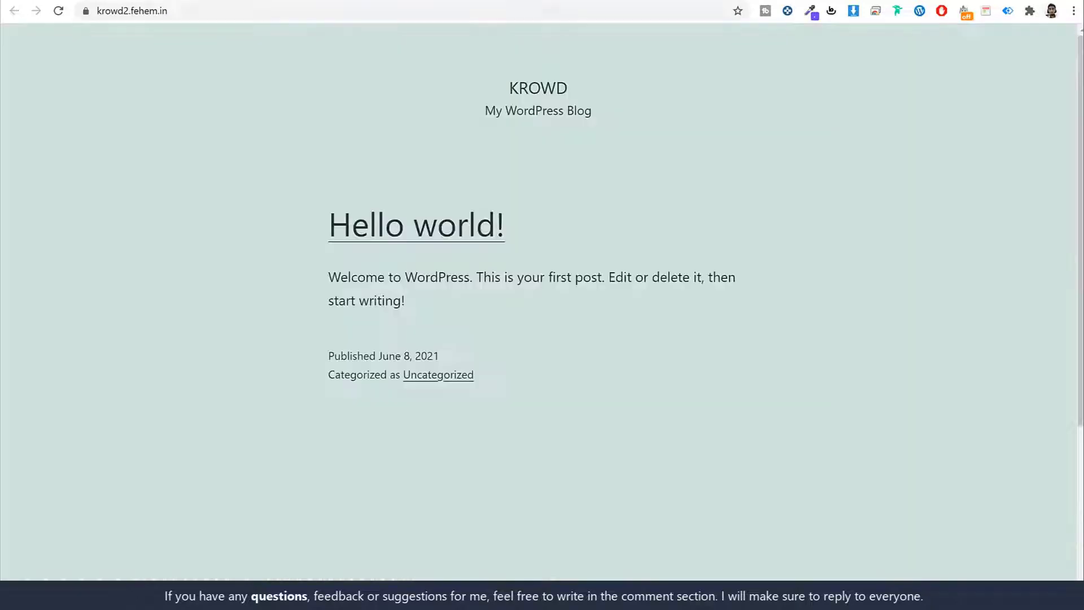
{"action": "scroll", "coordinate": [734, 271], "scroll_direction": "down", "scroll_amount": 3}
{"action": "scroll", "coordinate": [740, 282], "scroll_direction": "up", "scroll_amount": 3}
{"action": "key", "text": "alt+Left"}
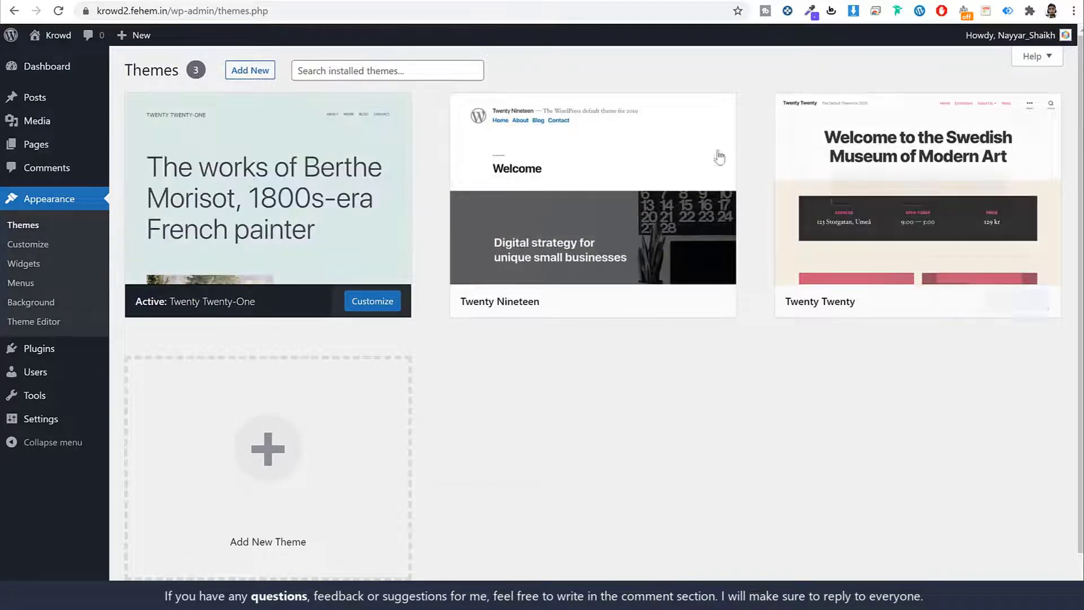
{"action": "mouse_move", "coordinate": [673, 145]}
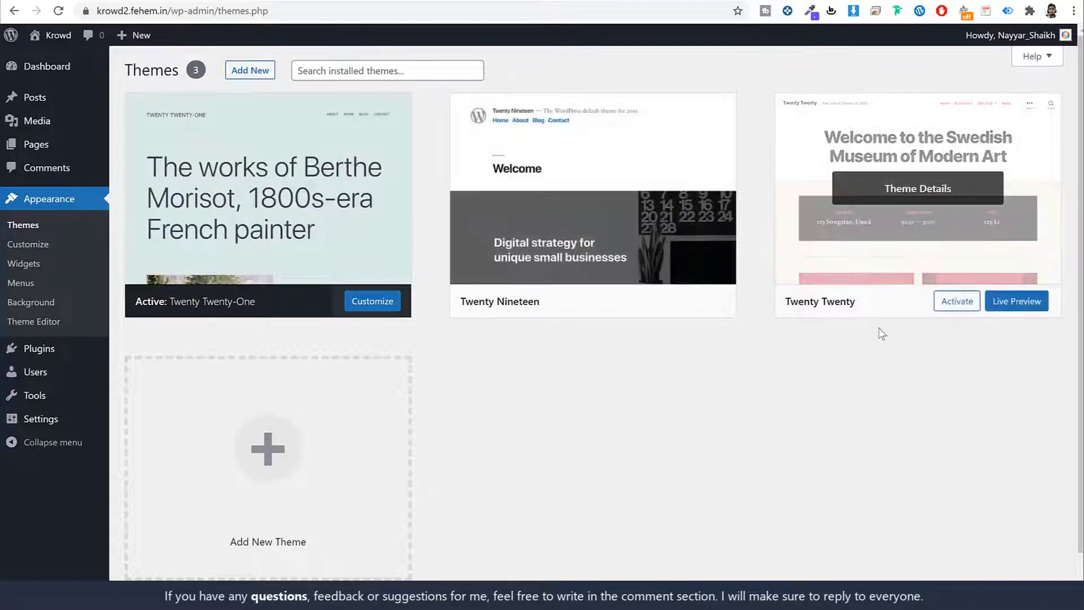
Activate the Twenty Twenty theme and preview the site with it.
{"action": "left_click", "coordinate": [962, 309]}
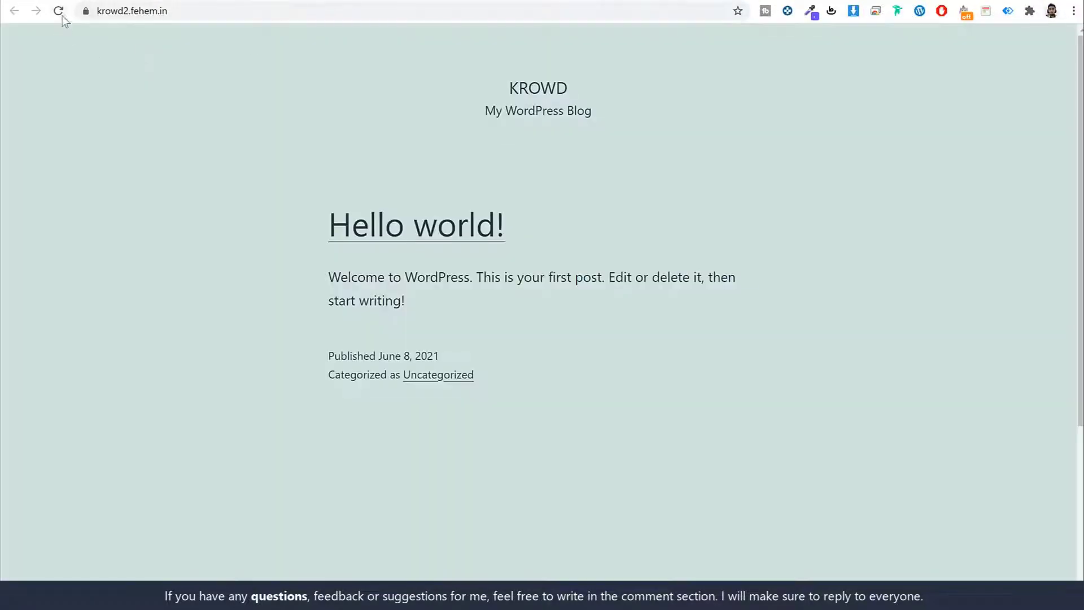
{"action": "left_click", "coordinate": [58, 10]}
{"action": "scroll", "coordinate": [920, 282], "scroll_direction": "down", "scroll_amount": 1}
{"action": "scroll", "coordinate": [921, 285], "scroll_direction": "down", "scroll_amount": 7}
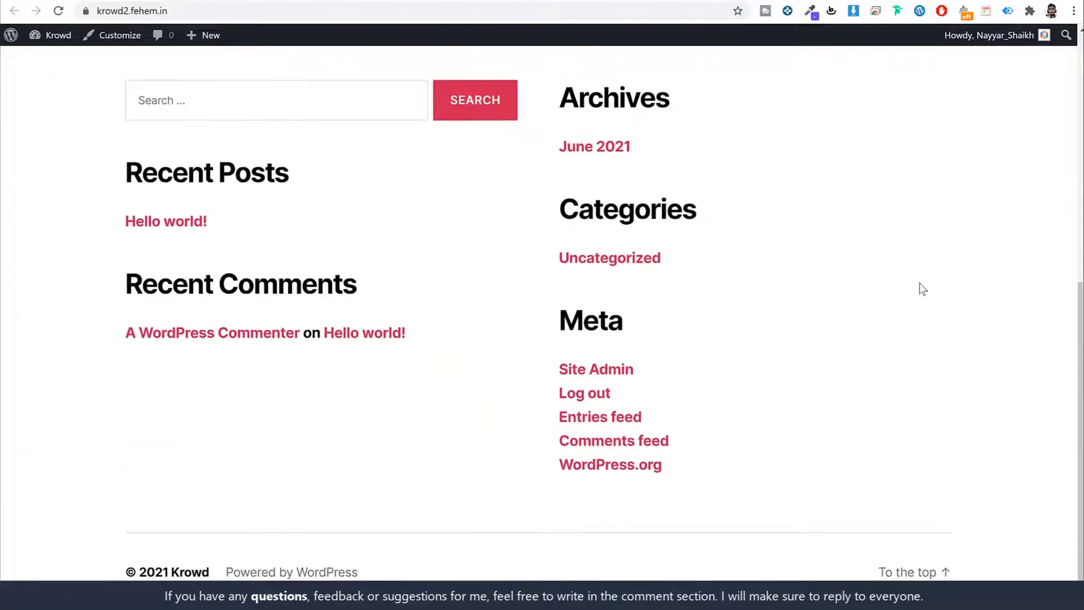
{"action": "scroll", "coordinate": [921, 287], "scroll_direction": "up", "scroll_amount": 8}
{"action": "scroll", "coordinate": [921, 290], "scroll_direction": "down", "scroll_amount": 7}
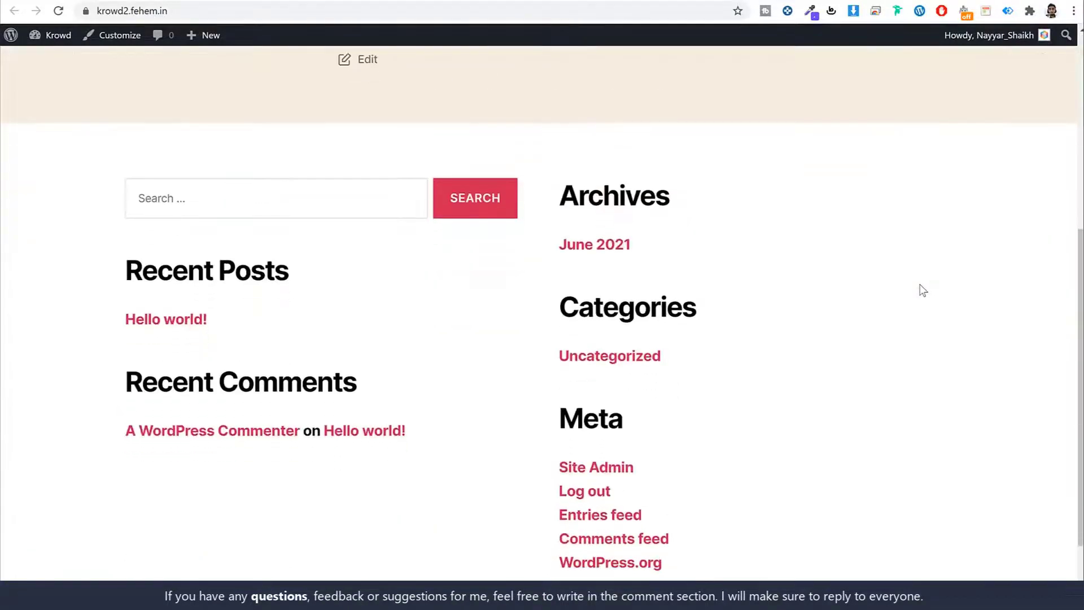
{"action": "scroll", "coordinate": [921, 293], "scroll_direction": "up", "scroll_amount": 8}
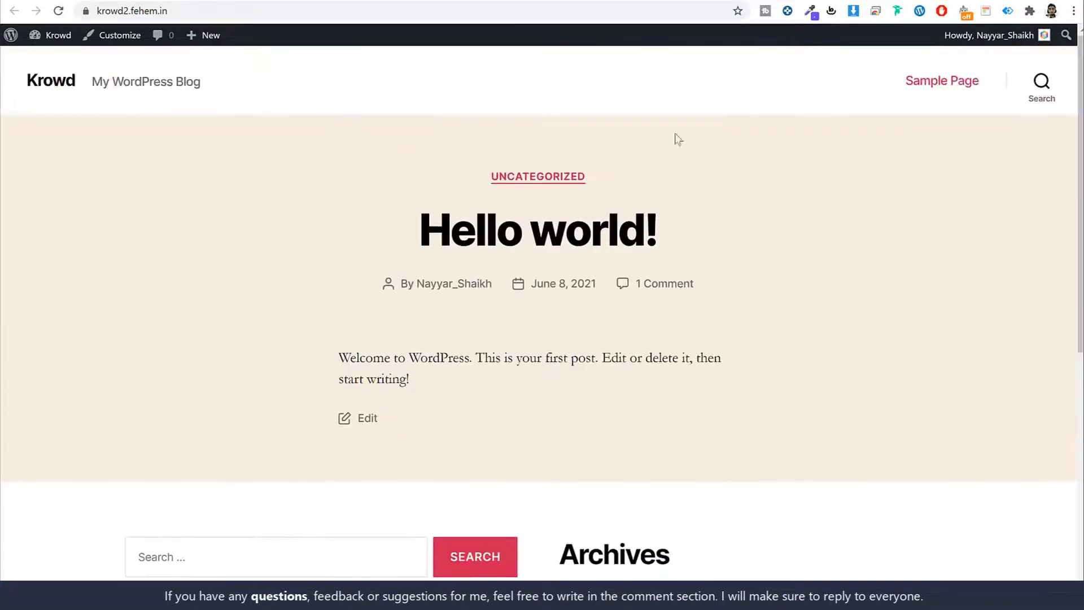
{"action": "left_click", "coordinate": [554, 1]}
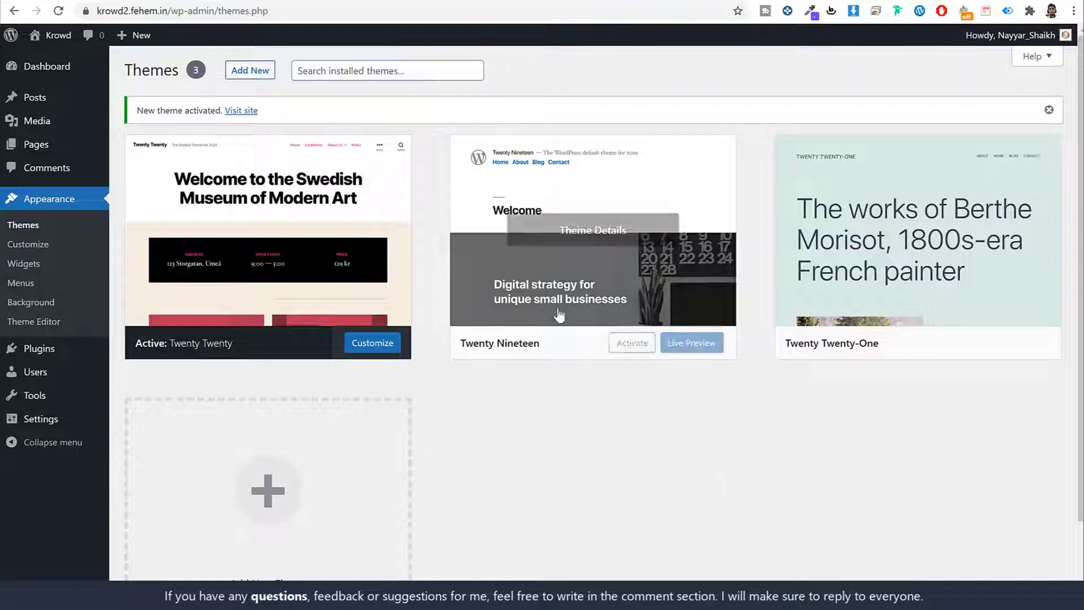
Delete the Twenty Nineteen and Twenty Twenty-One themes.
{"action": "left_click", "coordinate": [728, 259]}
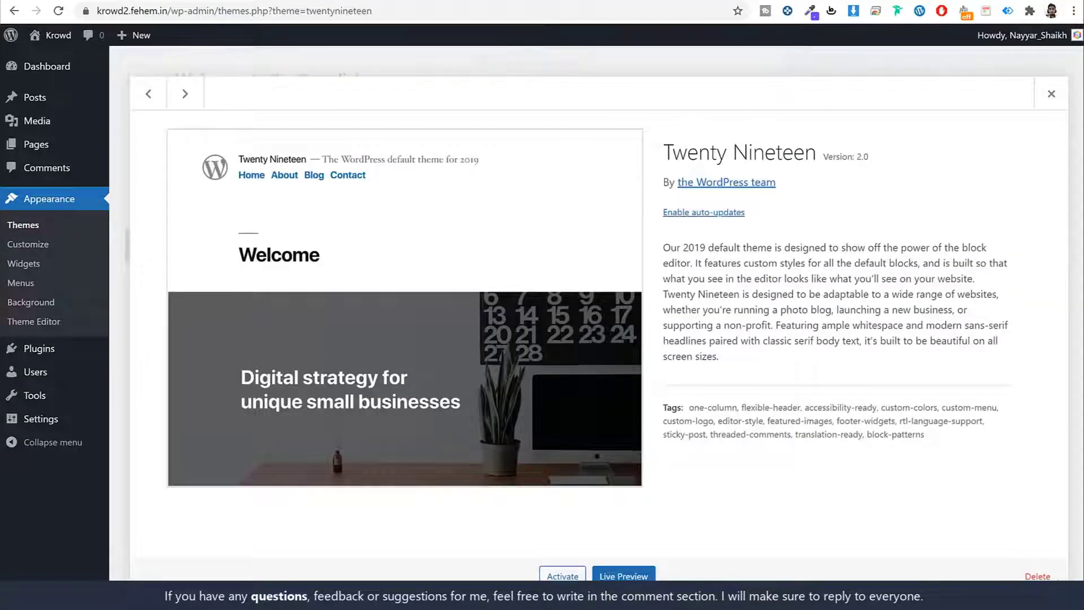
{"action": "left_click", "coordinate": [1037, 576]}
{"action": "left_click", "coordinate": [608, 114]}
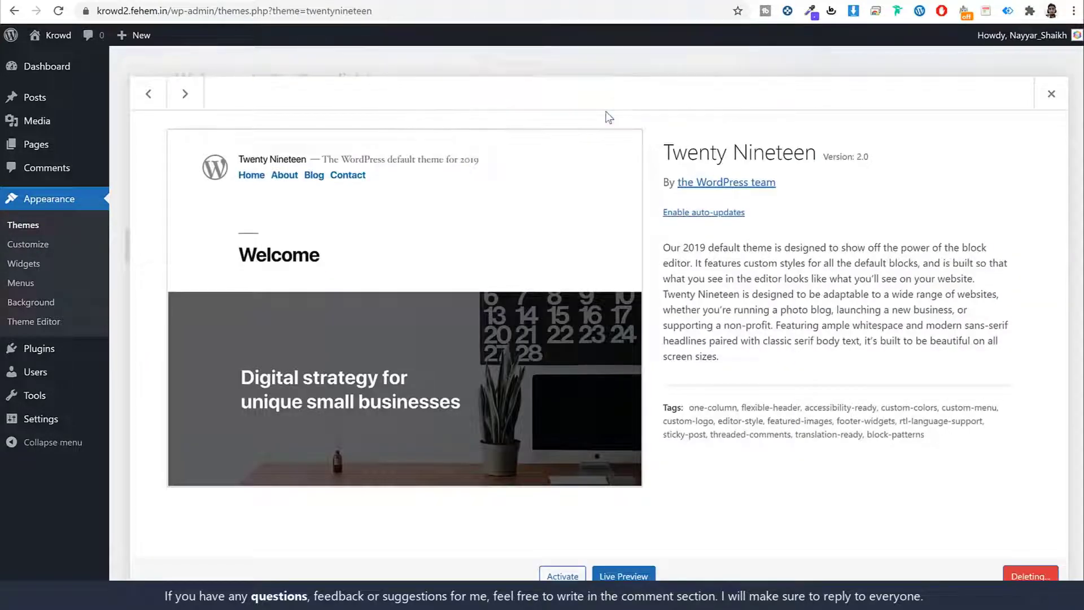
{"action": "left_click", "coordinate": [604, 189]}
{"action": "left_click", "coordinate": [1036, 576]}
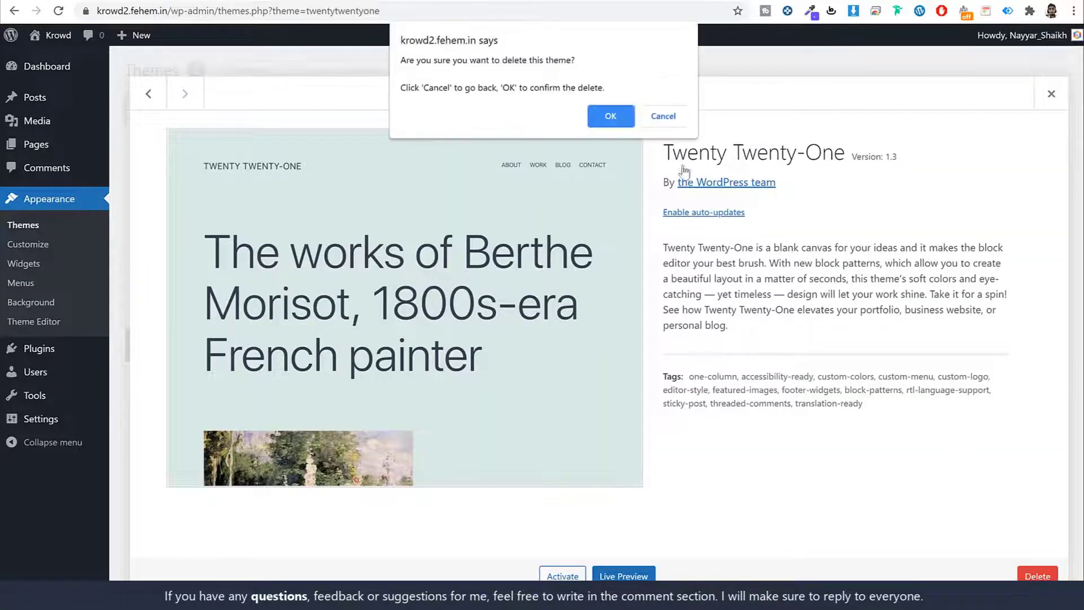
{"action": "left_click", "coordinate": [610, 115]}
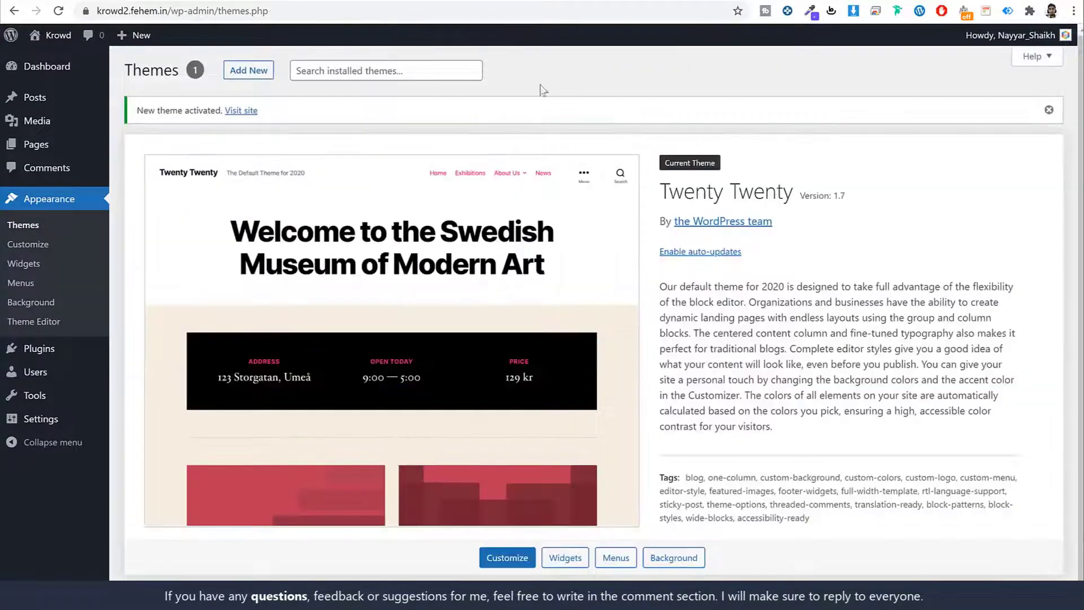
{"action": "left_click", "coordinate": [57, 349]}
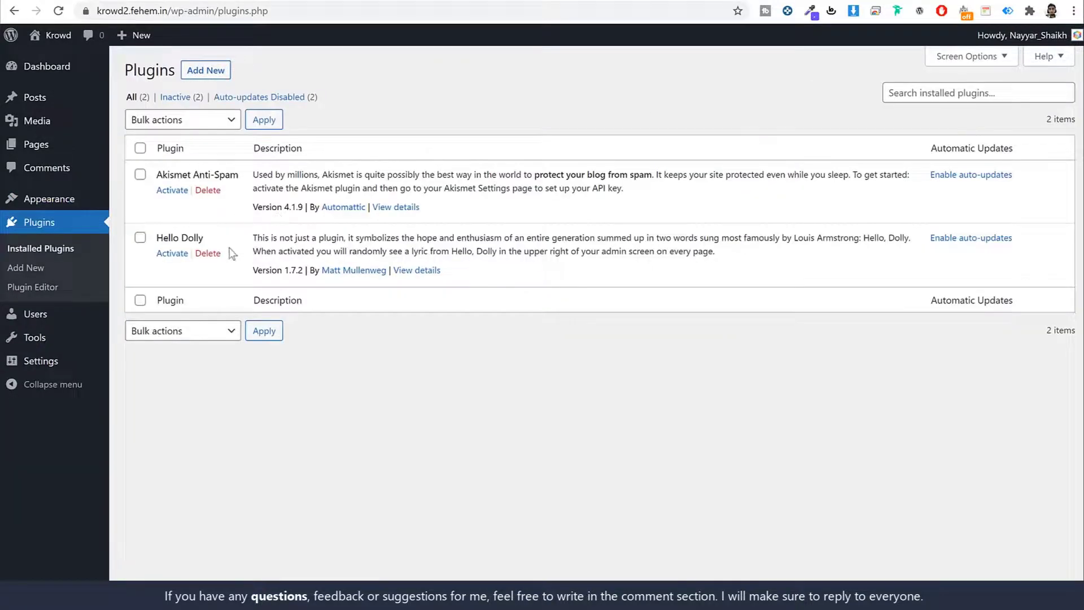
Select all plugins and bulk-delete Akismet Anti-Spam and Hello Dolly.
{"action": "left_click", "coordinate": [140, 147]}
{"action": "left_click", "coordinate": [180, 120]}
{"action": "left_click", "coordinate": [158, 259]}
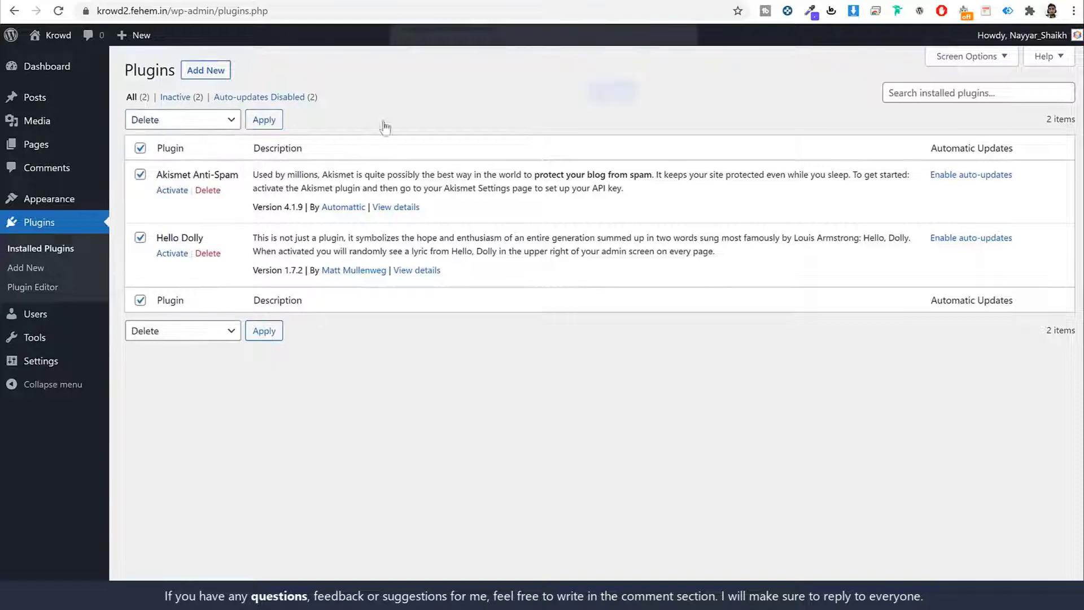
{"action": "left_click", "coordinate": [607, 102]}
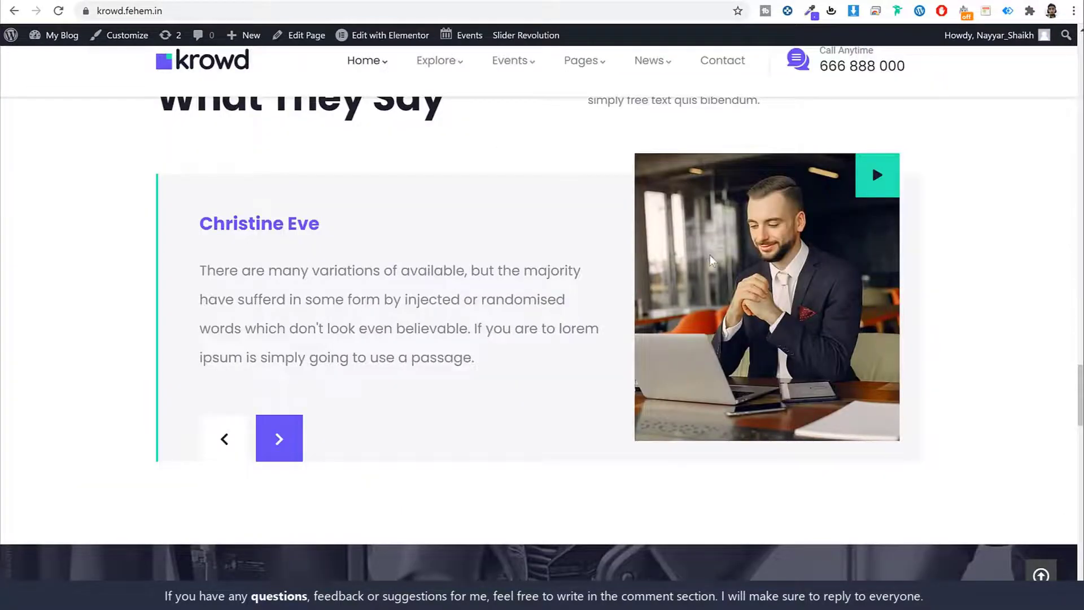
Look over the Krowd demo site, then go to the WordPress General Settings page.
{"action": "scroll", "coordinate": [728, 282], "scroll_direction": "up", "scroll_amount": 15}
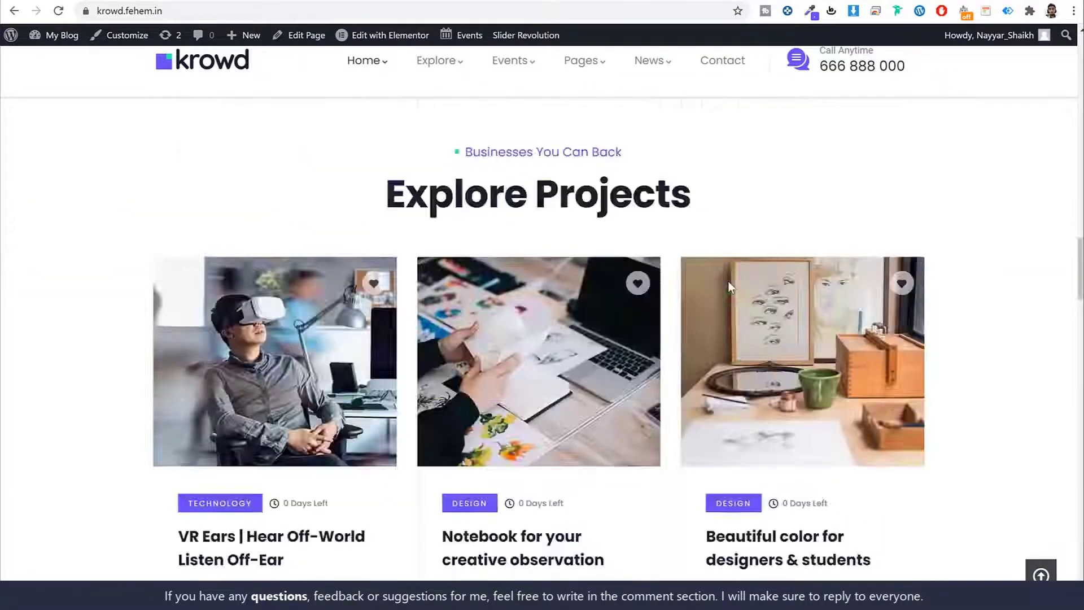
{"action": "scroll", "coordinate": [727, 280], "scroll_direction": "down", "scroll_amount": 12}
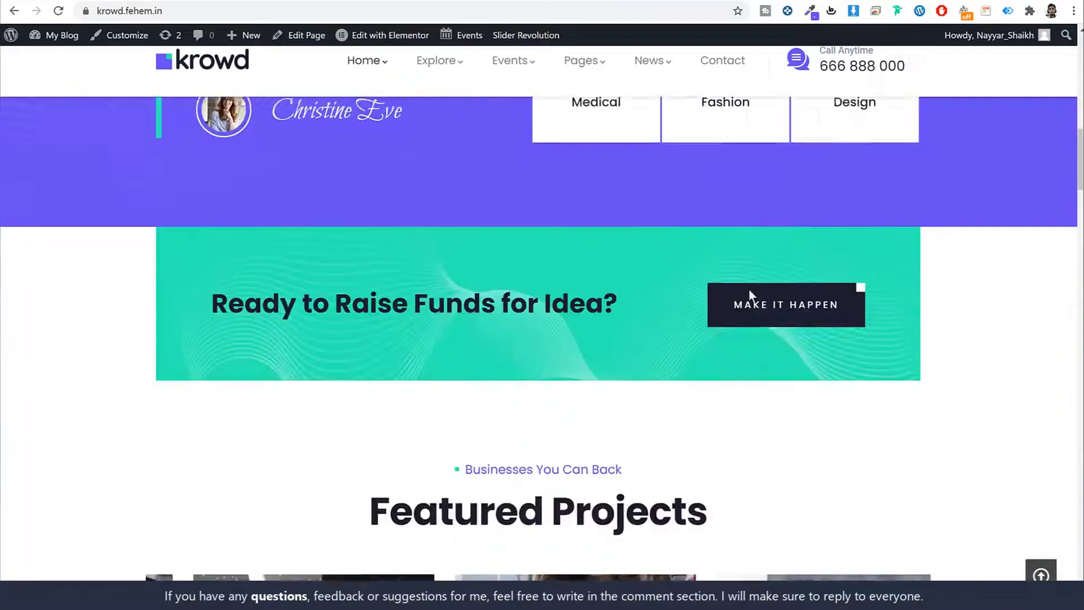
{"action": "scroll", "coordinate": [600, 339], "scroll_direction": "down", "scroll_amount": 5}
{"action": "scroll", "coordinate": [600, 339], "scroll_direction": "up", "scroll_amount": 3}
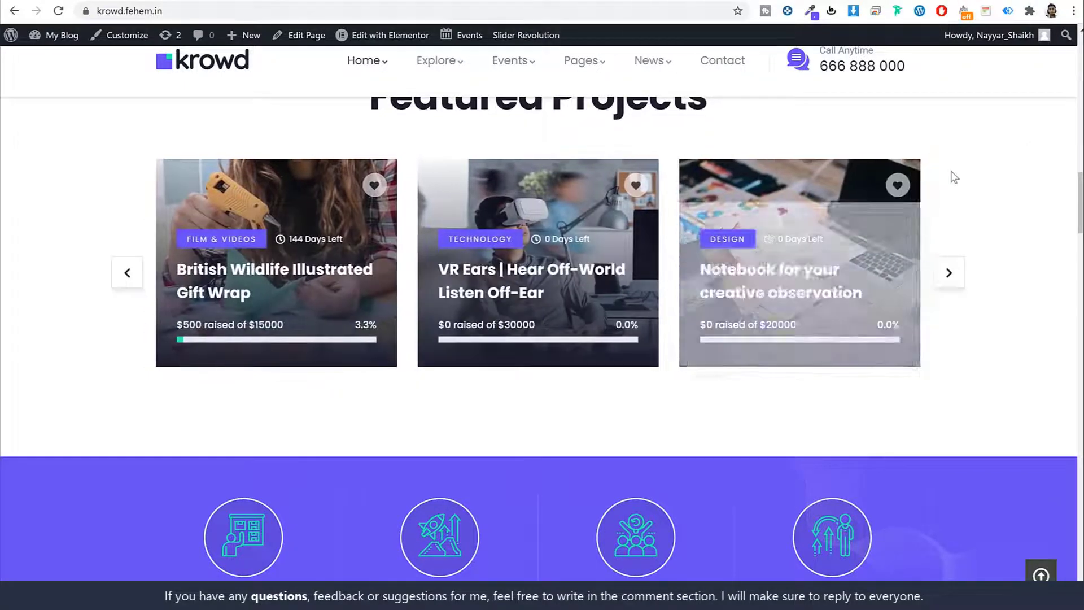
{"action": "scroll", "coordinate": [1012, 277], "scroll_direction": "up", "scroll_amount": 15}
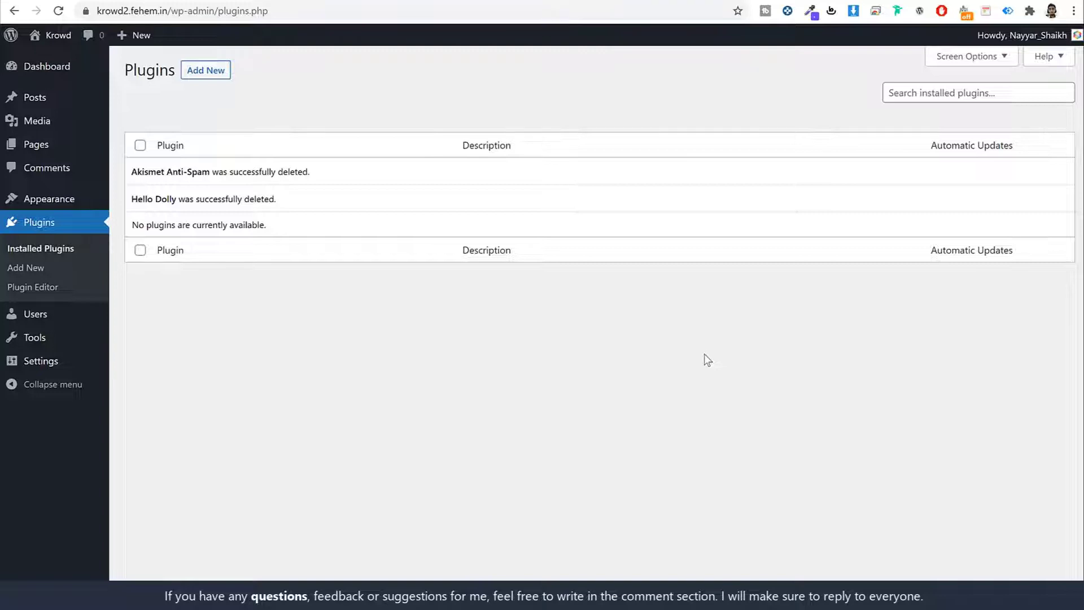
{"action": "left_click", "coordinate": [62, 364]}
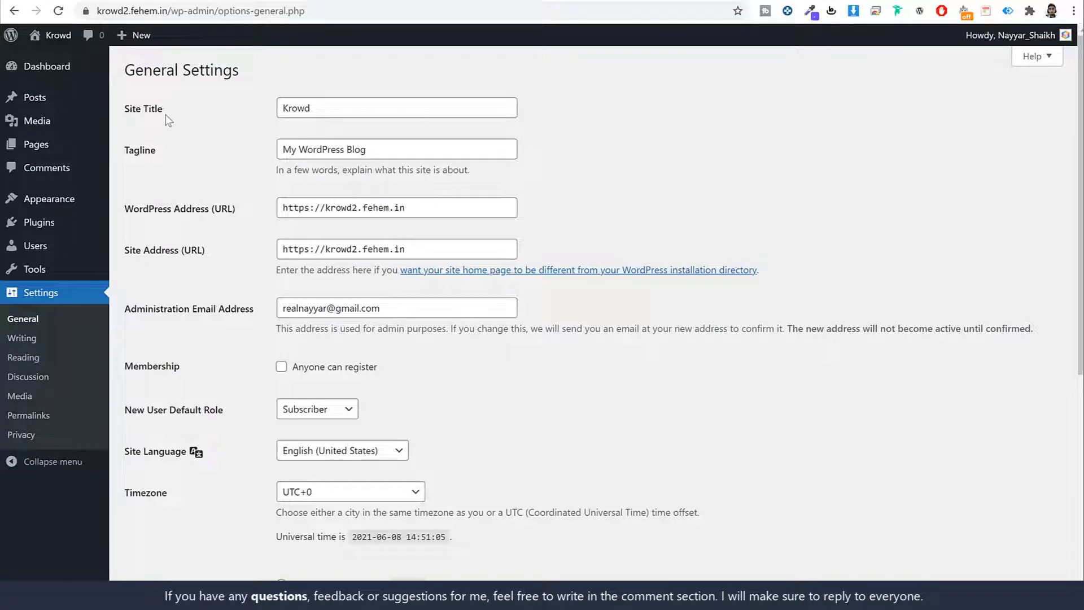
Review the Site Title, Tagline and administration email fields in General Settings.
{"action": "left_click_drag", "start_coordinate": [168, 120], "coordinate": [123, 115]}
{"action": "left_click_drag", "start_coordinate": [169, 151], "coordinate": [129, 150]}
{"action": "left_click", "coordinate": [781, 125]}
{"action": "scroll", "coordinate": [795, 154], "scroll_direction": "down", "scroll_amount": 4}
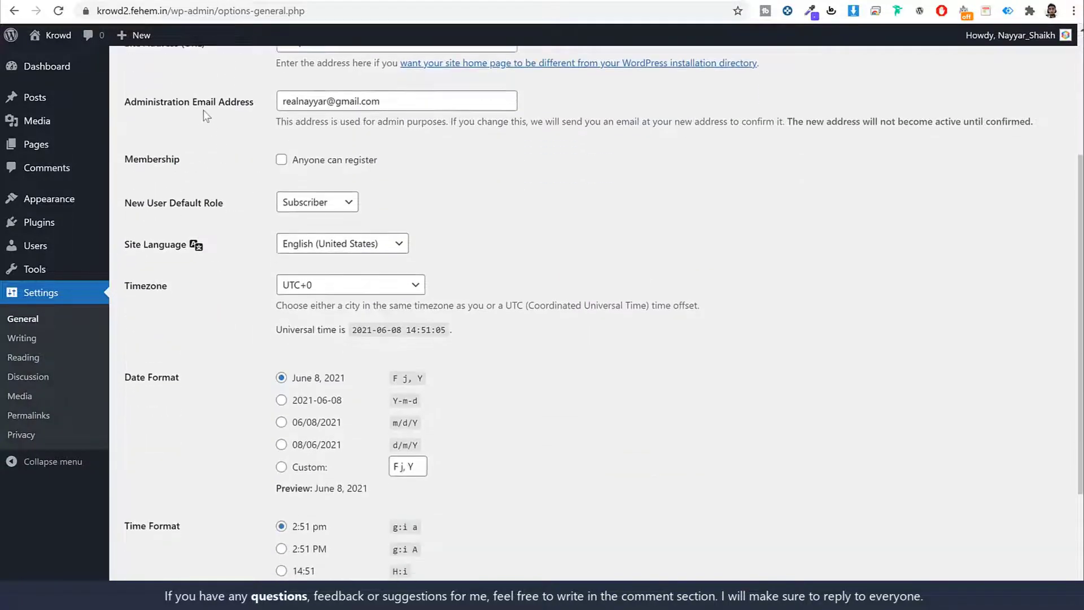
{"action": "left_click", "coordinate": [424, 106]}
{"action": "triple_click", "coordinate": [424, 106]}
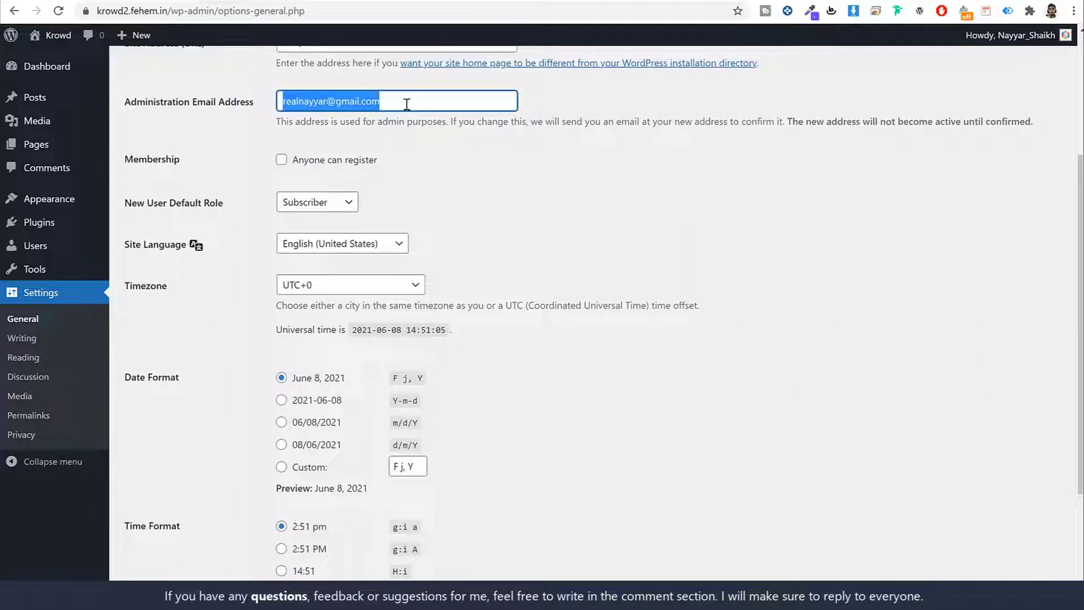
{"action": "left_click", "coordinate": [484, 160]}
{"action": "left_click_drag", "start_coordinate": [429, 103], "coordinate": [230, 128]}
Tick the Membership option 'Anyone can register'.
{"action": "left_click_drag", "start_coordinate": [181, 159], "coordinate": [127, 163]}
{"action": "left_click", "coordinate": [295, 162]}
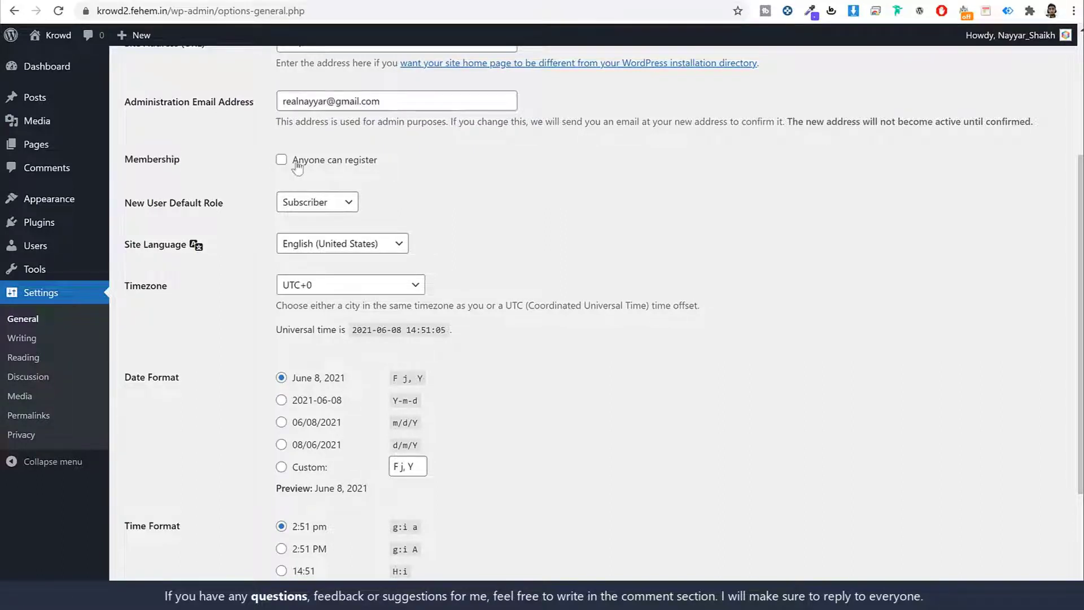
{"action": "triple_click", "coordinate": [342, 165]}
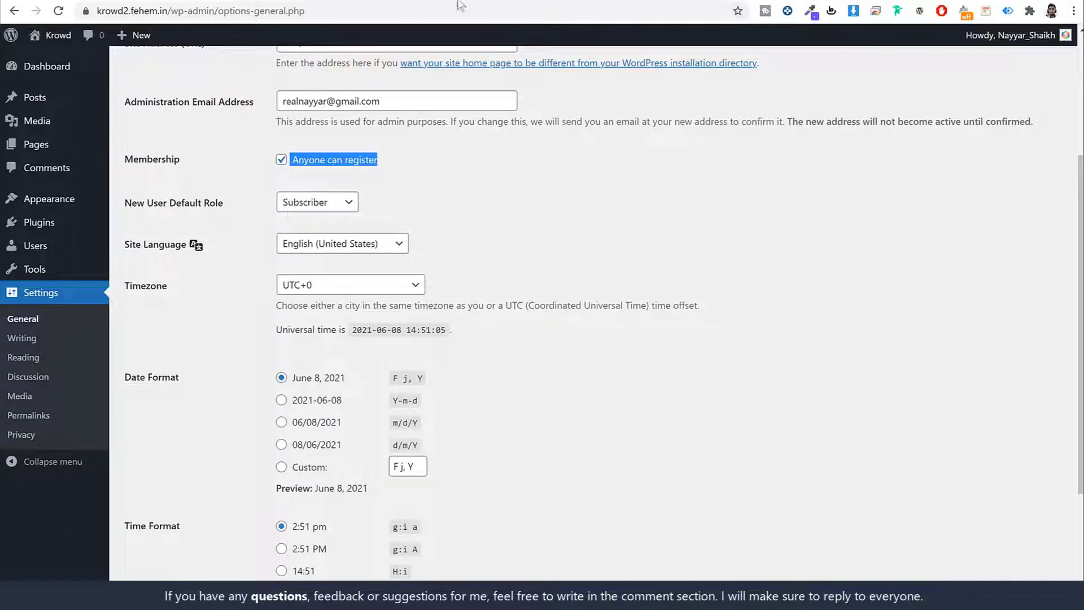
{"action": "left_click", "coordinate": [141, 1]}
Glance over the Krowd demo site again and return to General Settings.
{"action": "scroll", "coordinate": [900, 366], "scroll_direction": "up", "scroll_amount": 6}
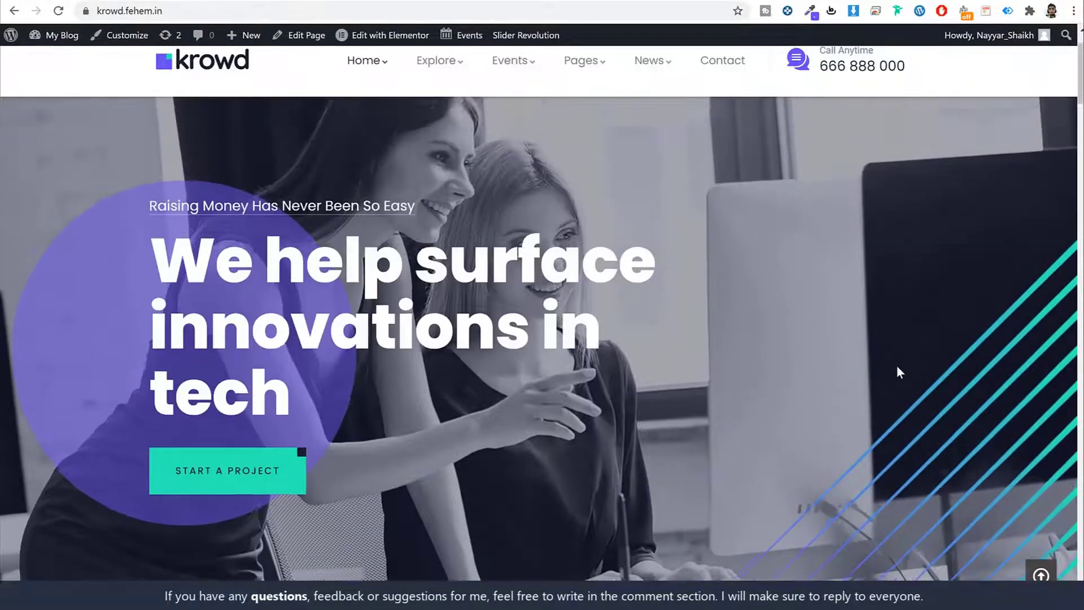
{"action": "scroll", "coordinate": [946, 334], "scroll_direction": "down", "scroll_amount": 20}
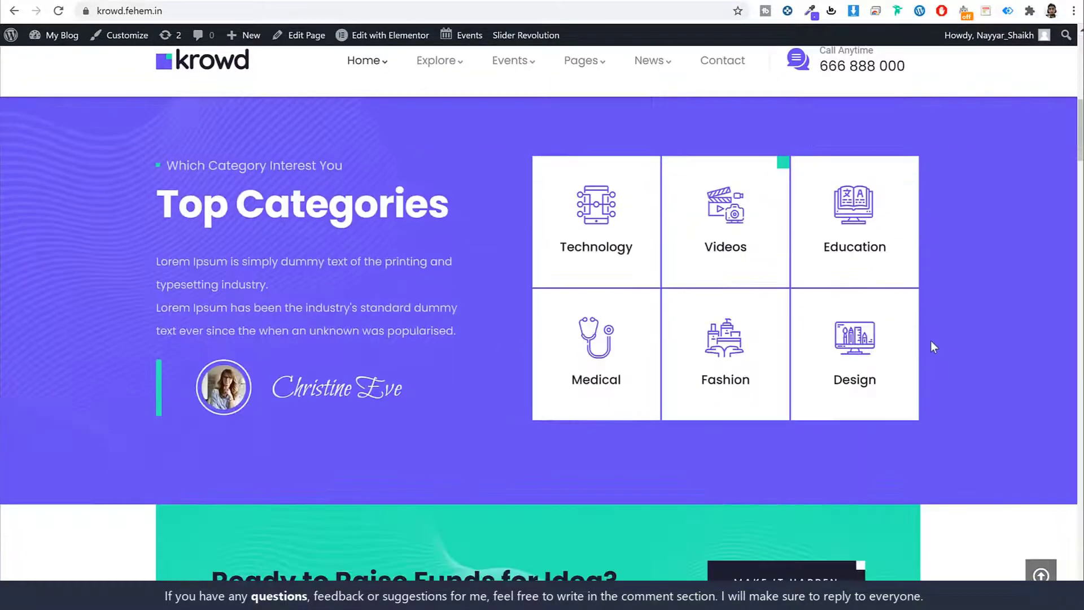
{"action": "scroll", "coordinate": [770, 347], "scroll_direction": "up", "scroll_amount": 15}
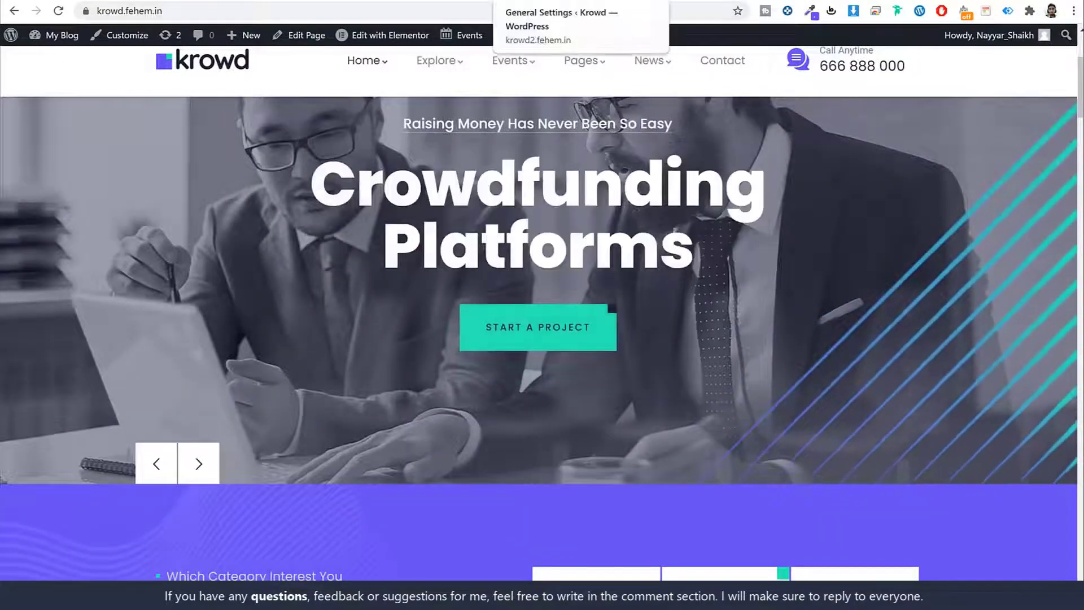
{"action": "left_click", "coordinate": [598, 4]}
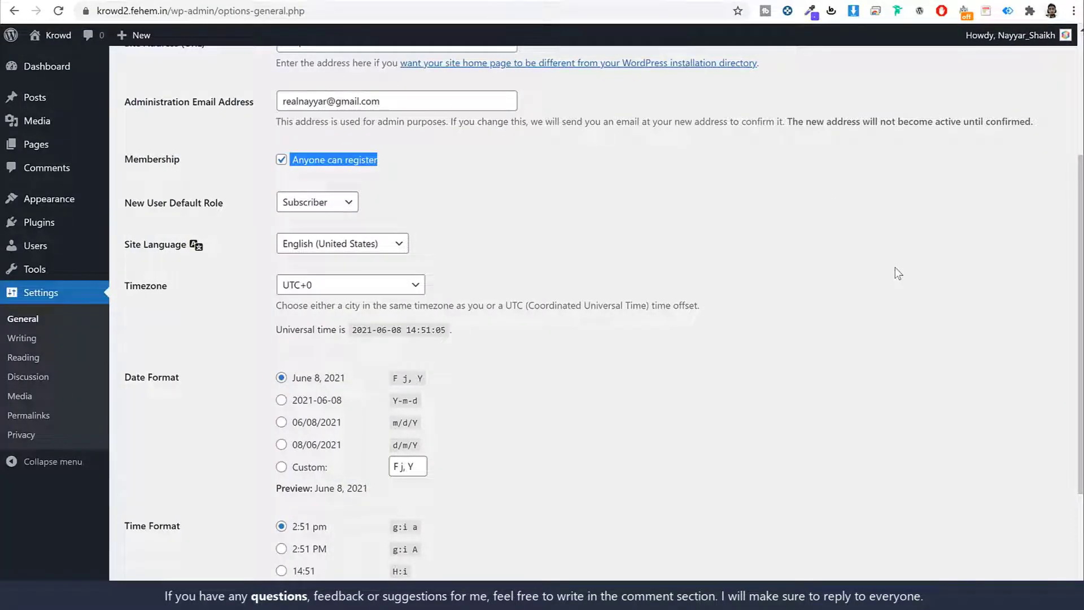
{"action": "left_click", "coordinate": [501, 170]}
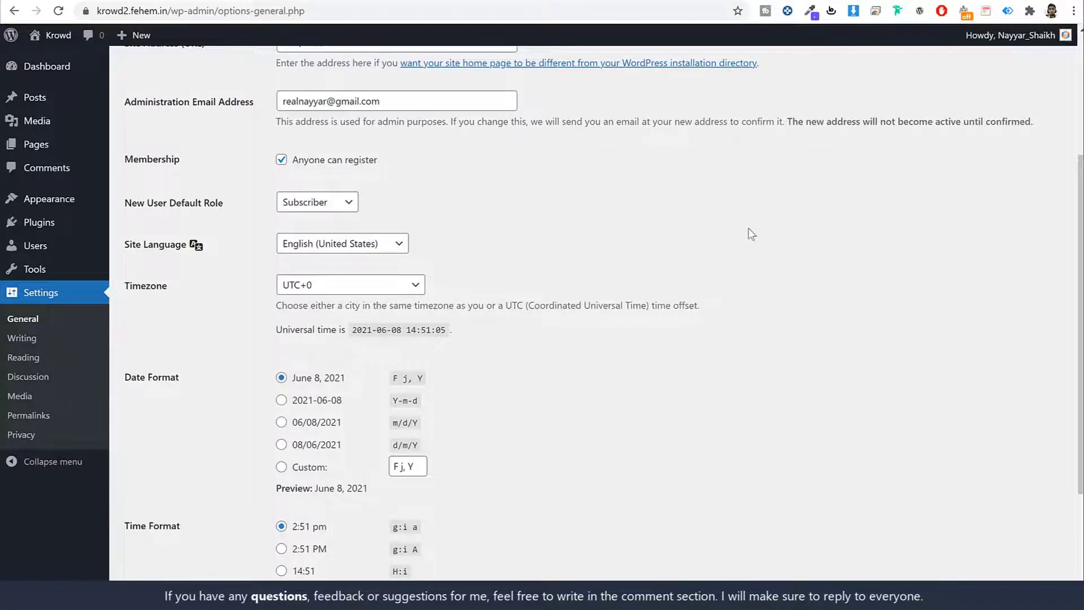
Set the timezone to Kolkata and save the general settings.
{"action": "scroll", "coordinate": [748, 228], "scroll_direction": "down", "scroll_amount": 3}
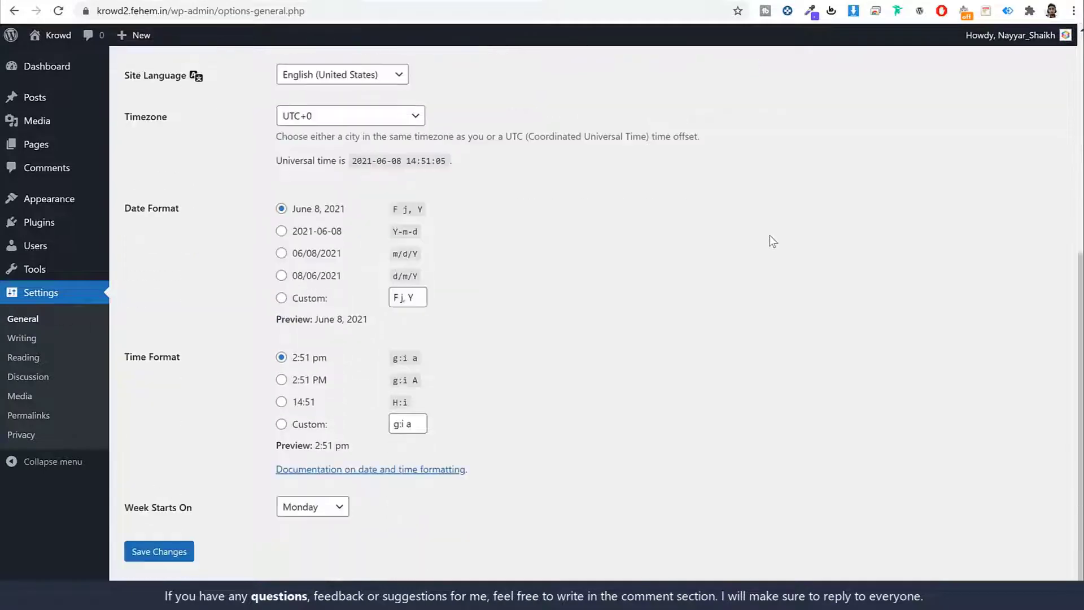
{"action": "left_click", "coordinate": [318, 107]}
{"action": "type", "text": "kolkata"}
{"action": "key", "text": "Return"}
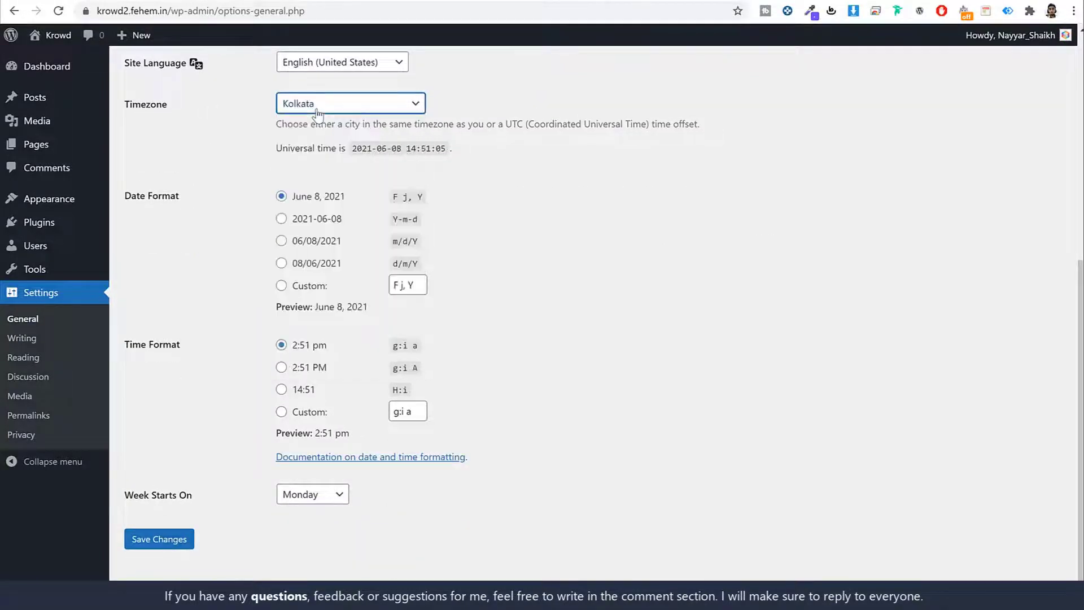
{"action": "left_click", "coordinate": [689, 234]}
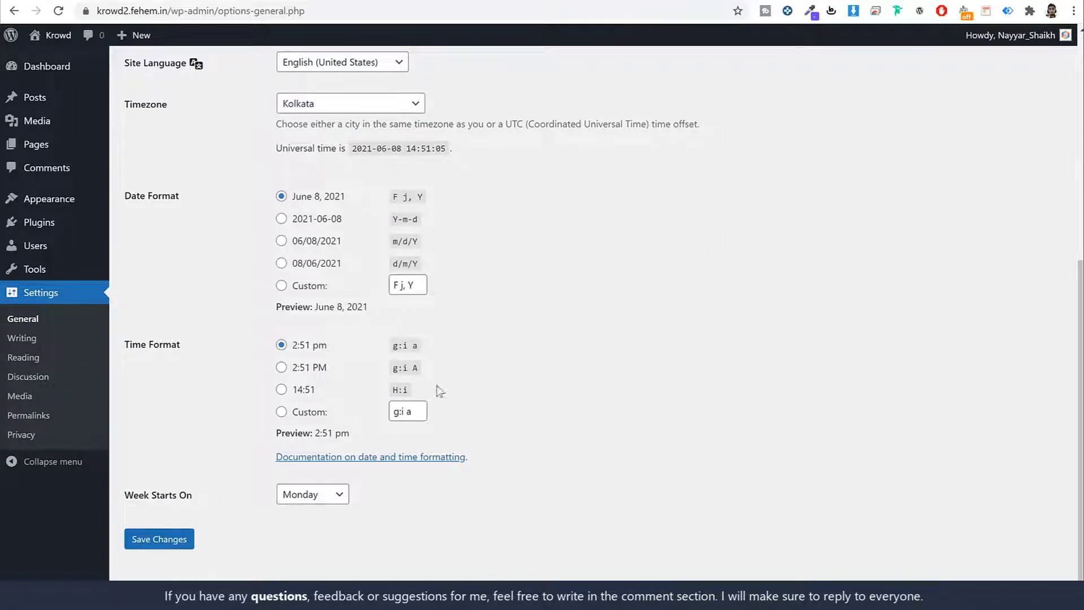
{"action": "left_click", "coordinate": [174, 541]}
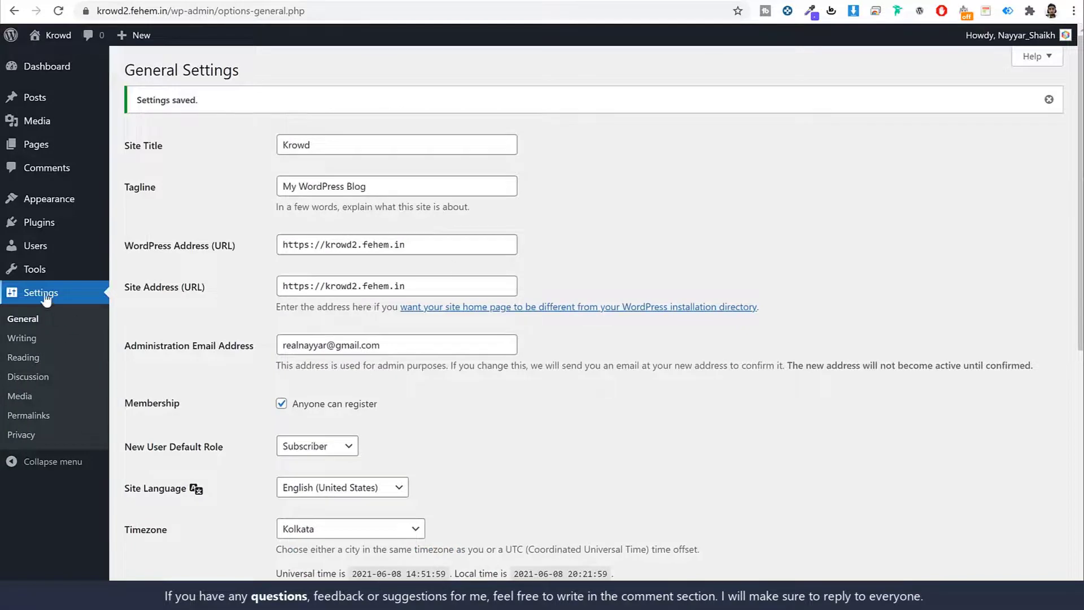
{"action": "left_click", "coordinate": [55, 421]}
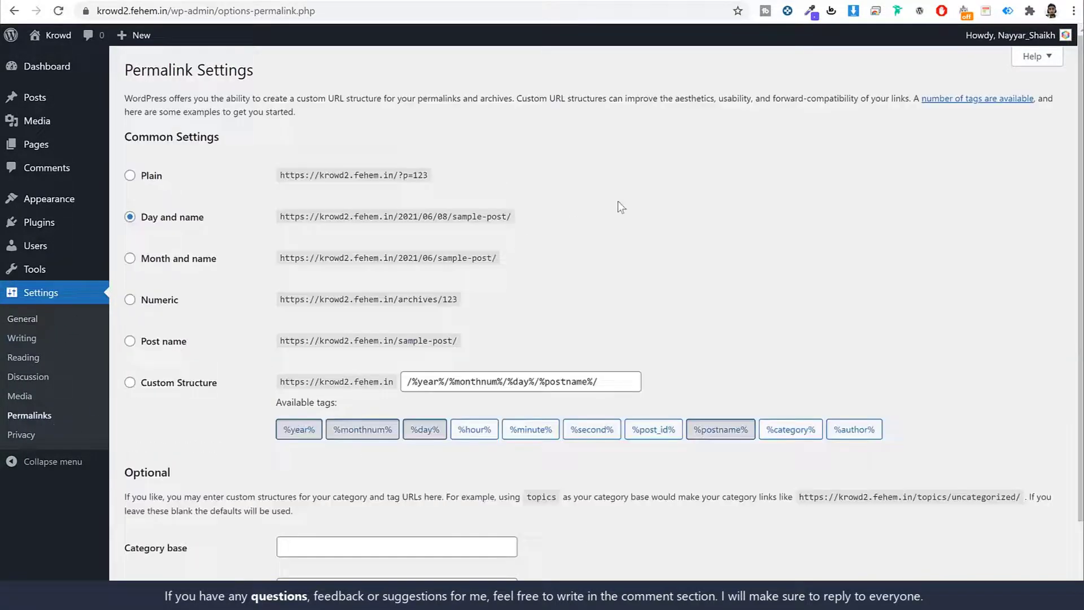
Change the permalink structure from Day and name to Post name and save it.
{"action": "left_click_drag", "start_coordinate": [198, 223], "coordinate": [140, 225]}
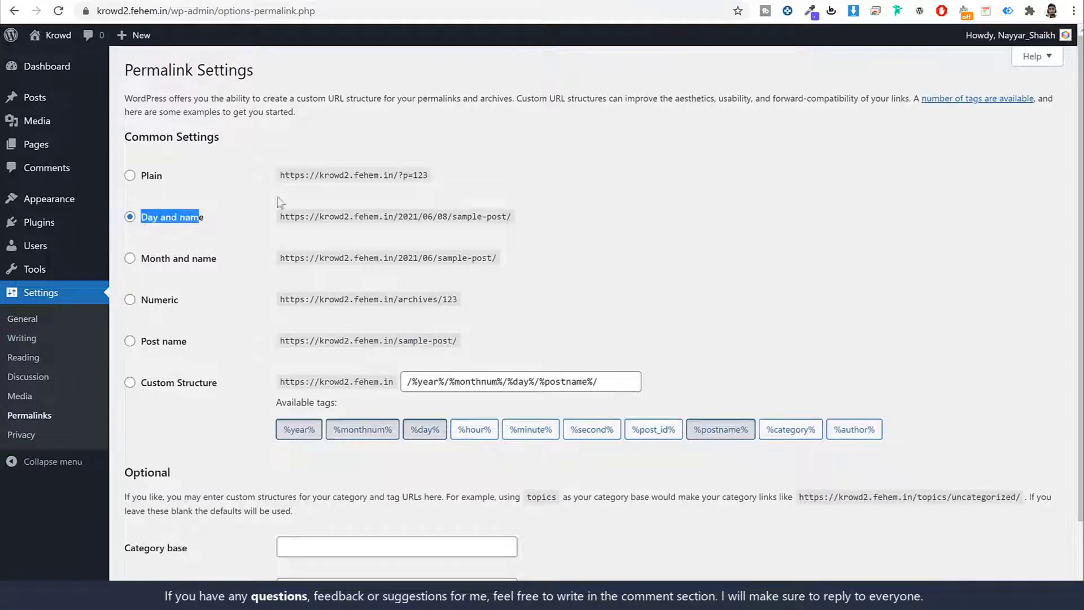
{"action": "left_click", "coordinate": [693, 205]}
{"action": "scroll", "coordinate": [693, 205], "scroll_direction": "down", "scroll_amount": 2}
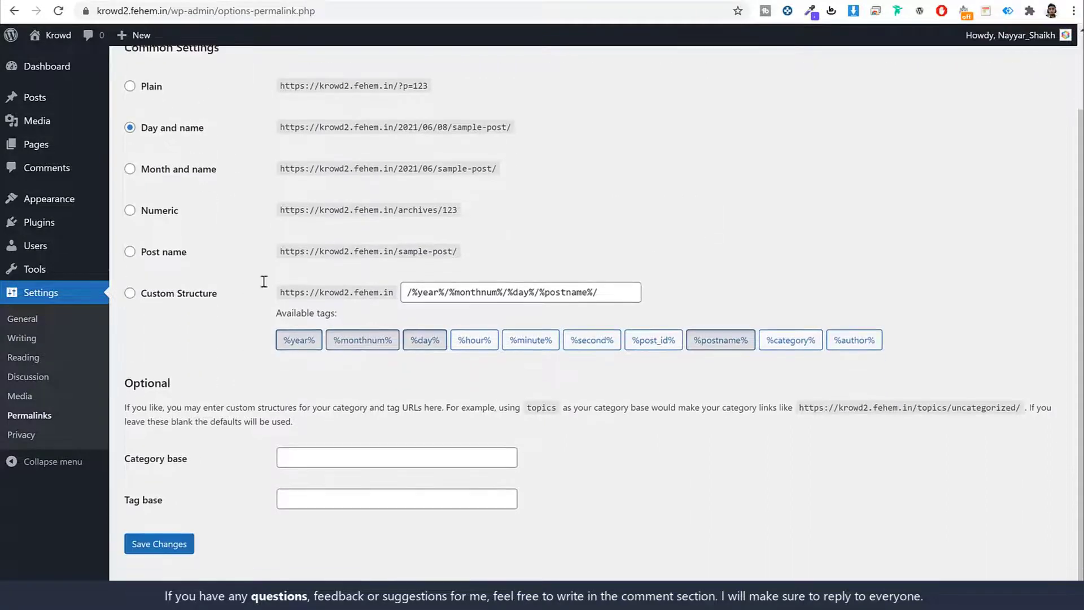
{"action": "left_click", "coordinate": [151, 251]}
{"action": "left_click_drag", "start_coordinate": [214, 250], "coordinate": [122, 258]}
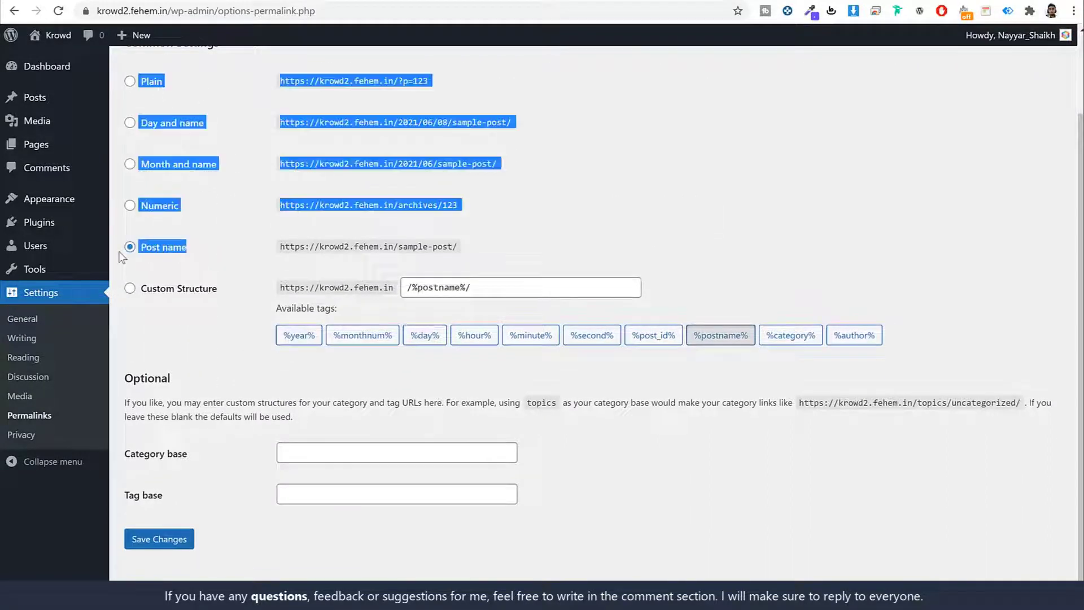
{"action": "left_click", "coordinate": [242, 258]}
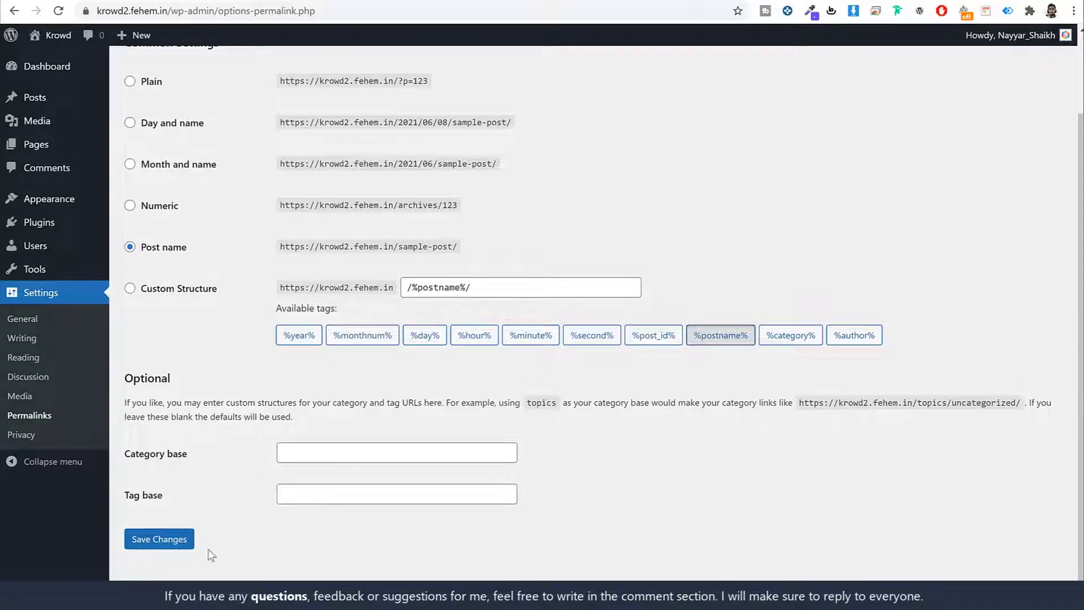
{"action": "left_click", "coordinate": [181, 546]}
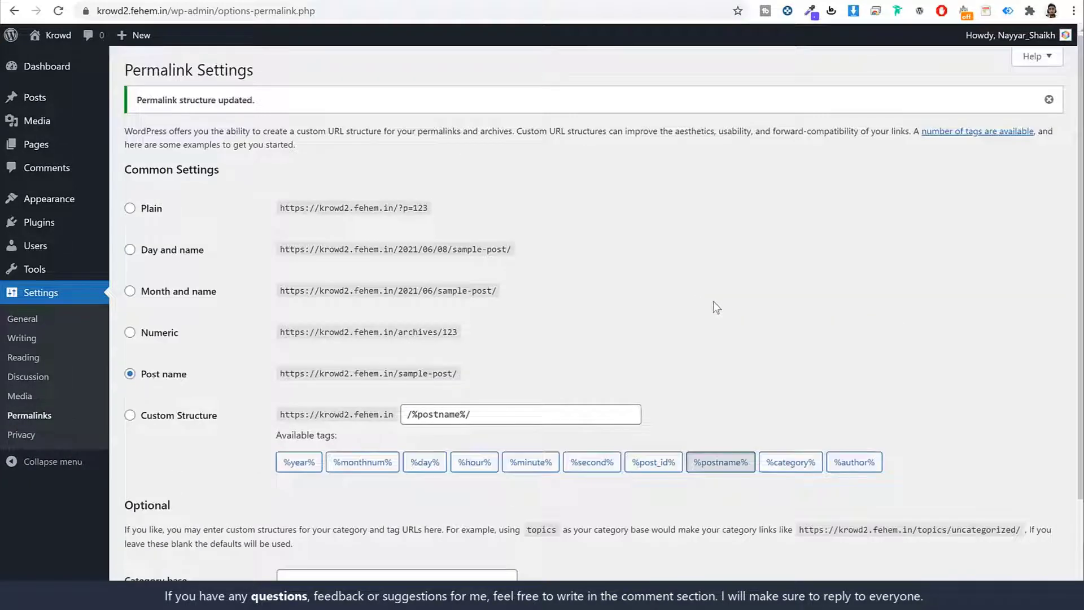
{"action": "left_click", "coordinate": [57, 77]}
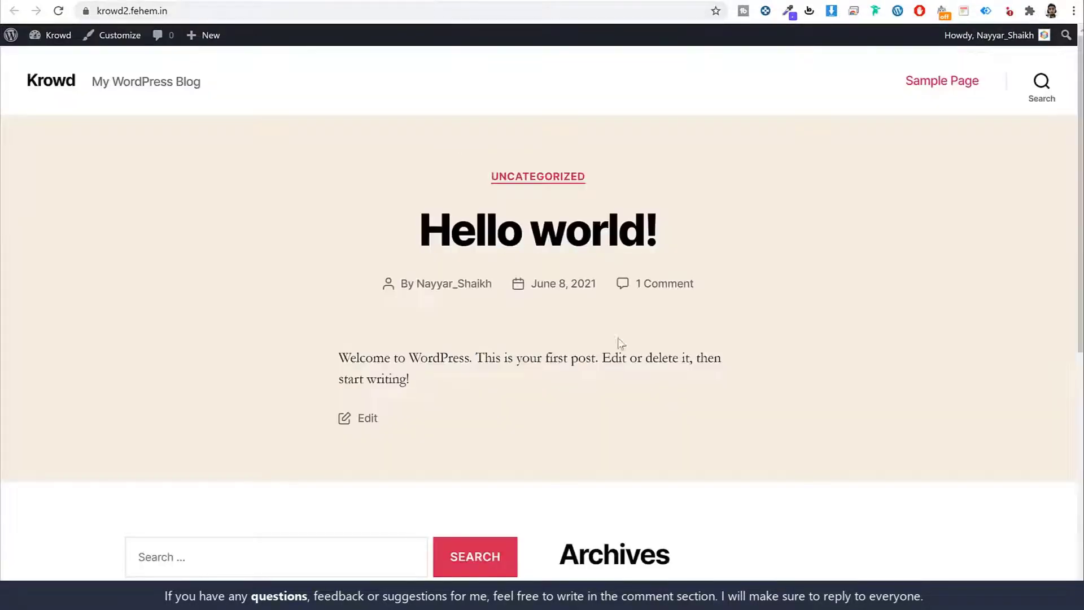
Scroll through the Krowd crowdfunding homepage to review the site's front end.
{"action": "scroll", "coordinate": [838, 337], "scroll_direction": "down", "scroll_amount": 8}
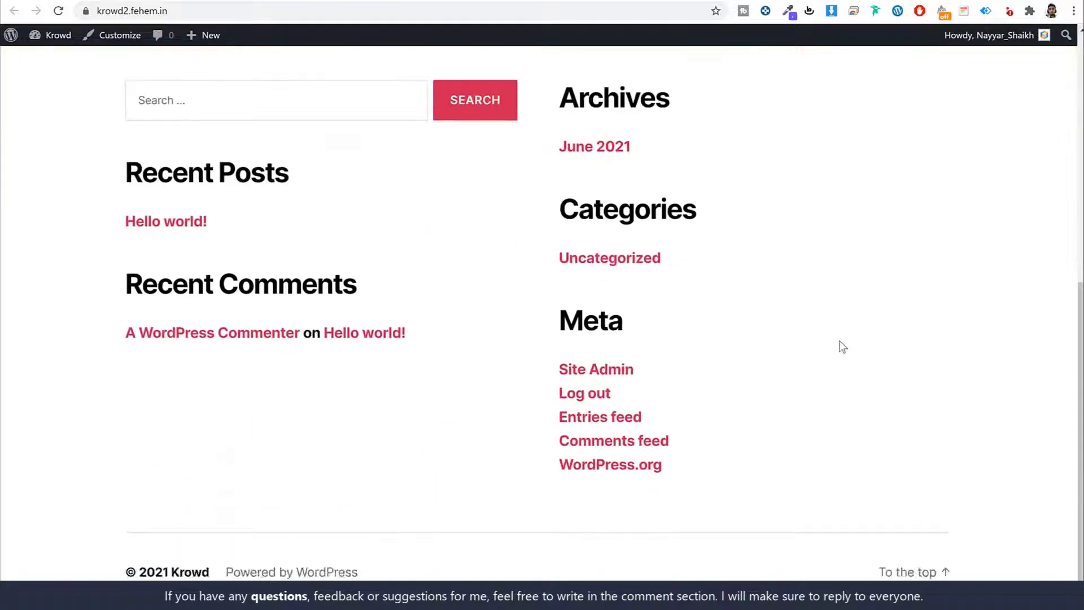
{"action": "scroll", "coordinate": [839, 346], "scroll_direction": "up", "scroll_amount": 8}
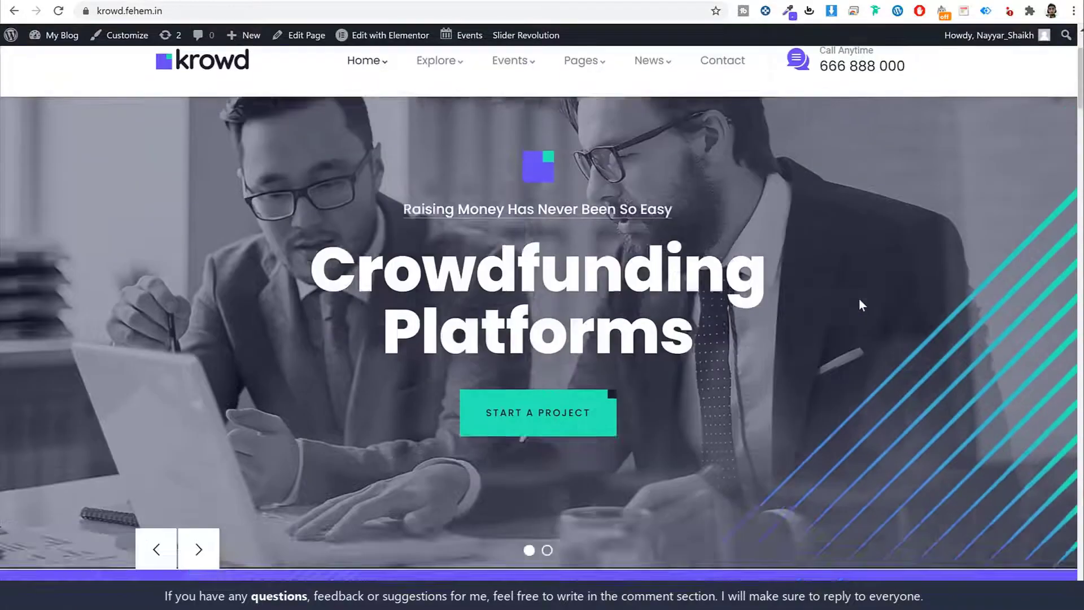
{"action": "scroll", "coordinate": [859, 300], "scroll_direction": "down", "scroll_amount": 15}
{"action": "scroll", "coordinate": [859, 299], "scroll_direction": "up", "scroll_amount": 13}
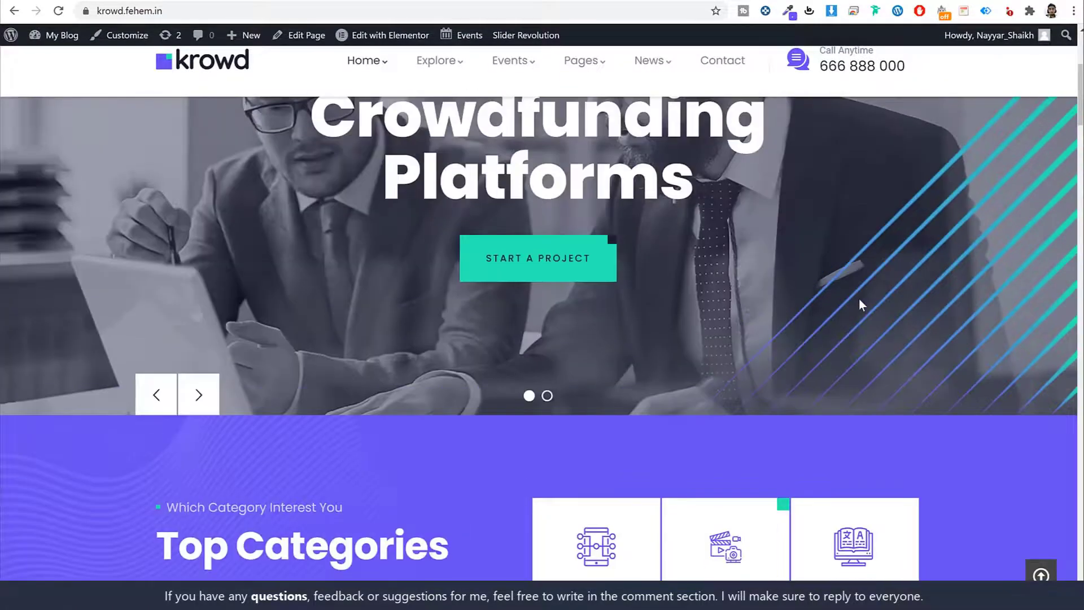
{"action": "scroll", "coordinate": [858, 299], "scroll_direction": "up", "scroll_amount": 5}
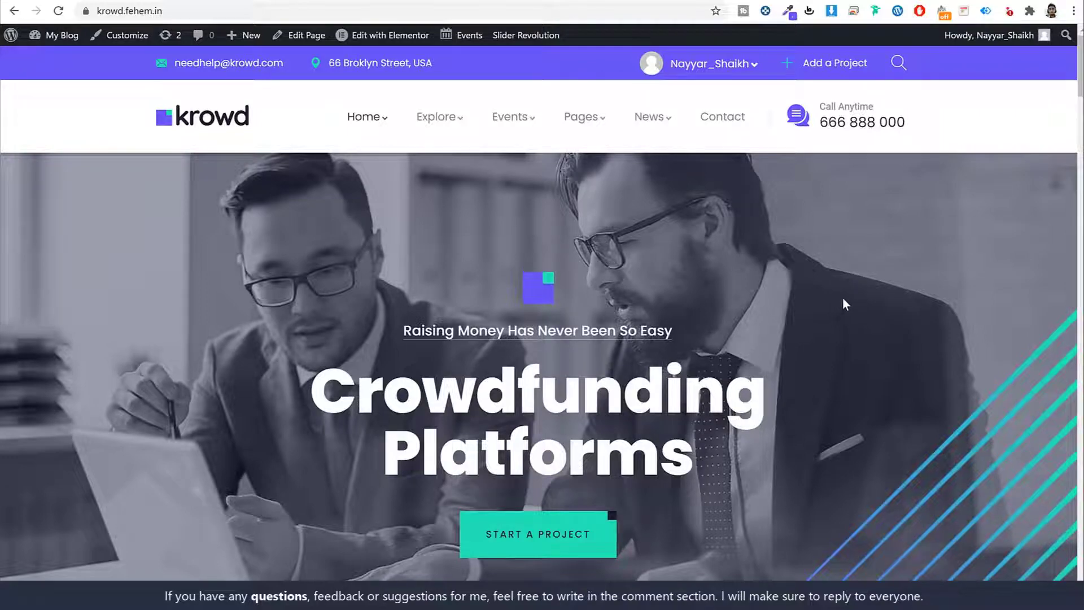
{"action": "scroll", "coordinate": [838, 288], "scroll_direction": "down", "scroll_amount": 15}
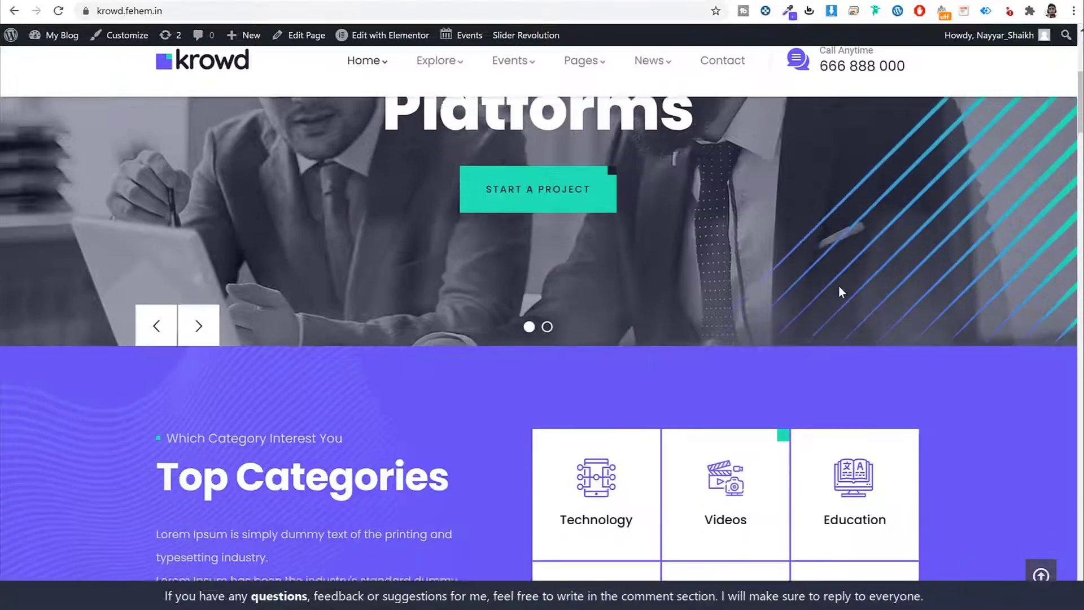
{"action": "scroll", "coordinate": [838, 285], "scroll_direction": "down", "scroll_amount": 4}
{"action": "scroll", "coordinate": [873, 236], "scroll_direction": "up", "scroll_amount": 10}
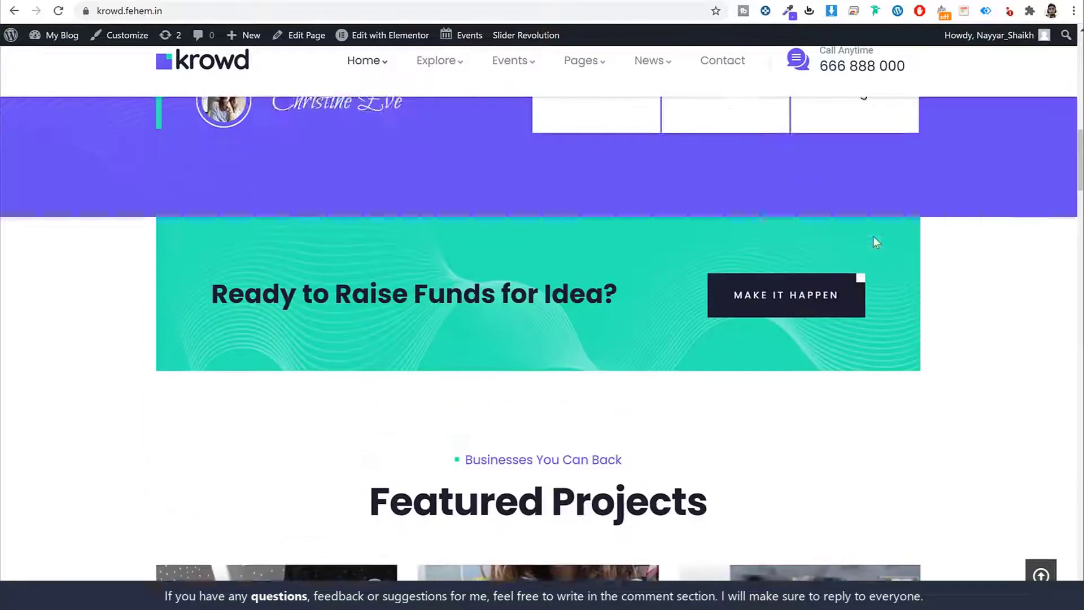
{"action": "scroll", "coordinate": [876, 240], "scroll_direction": "up", "scroll_amount": 6}
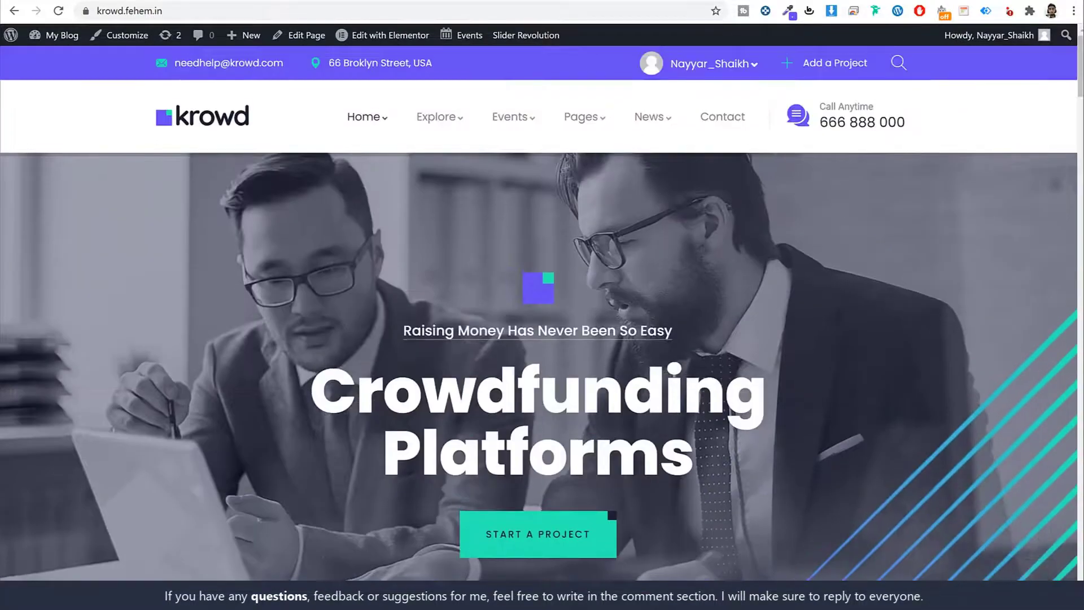
{"action": "key", "text": "ctrl+t"}
Load w3qna.com/kr and browse the Krowd theme's ThemeForest item page.
{"action": "type", "text": "w3qna.com/kr"}
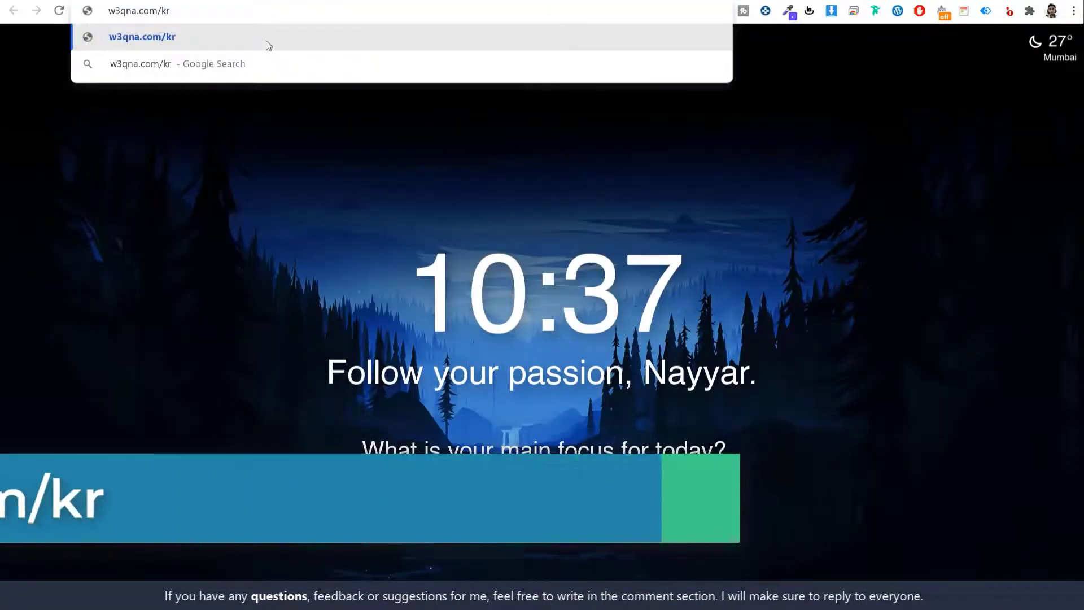
{"action": "key", "text": "Return"}
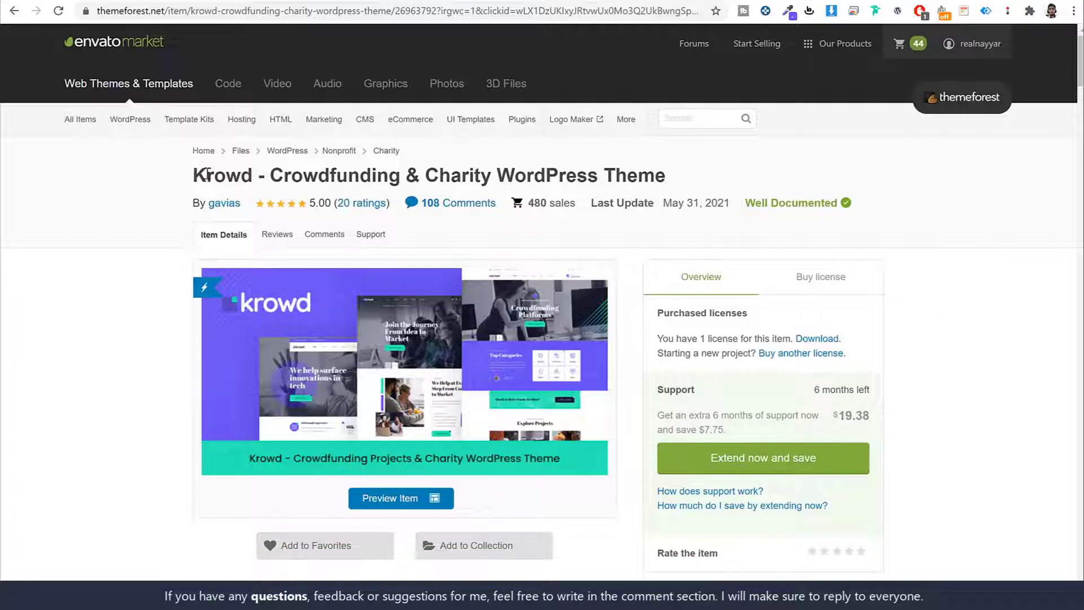
{"action": "left_click_drag", "start_coordinate": [191, 178], "coordinate": [287, 182]}
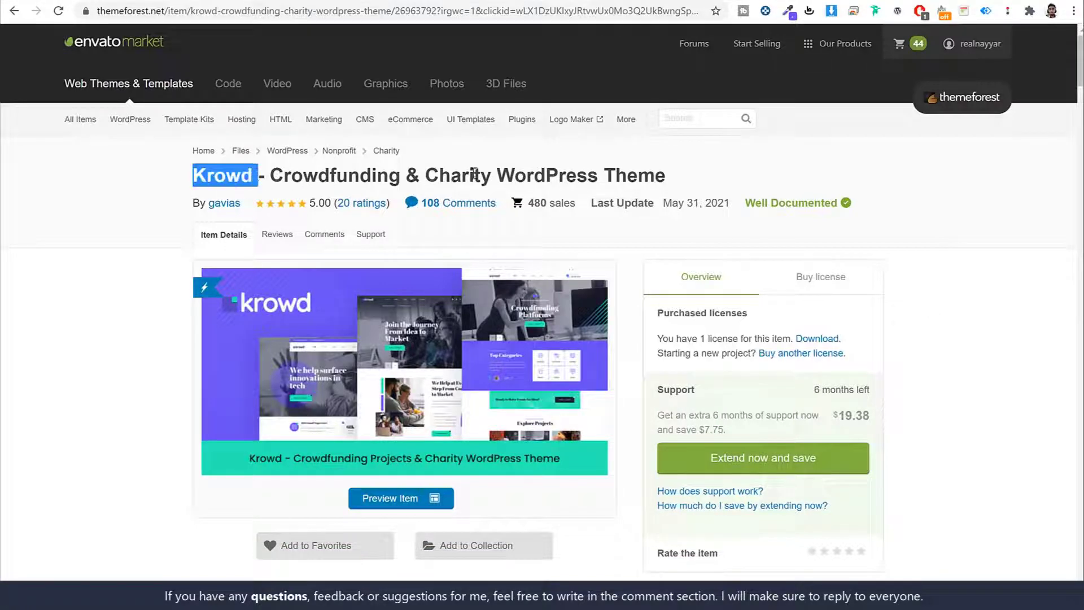
{"action": "scroll", "coordinate": [998, 333], "scroll_direction": "down", "scroll_amount": 5}
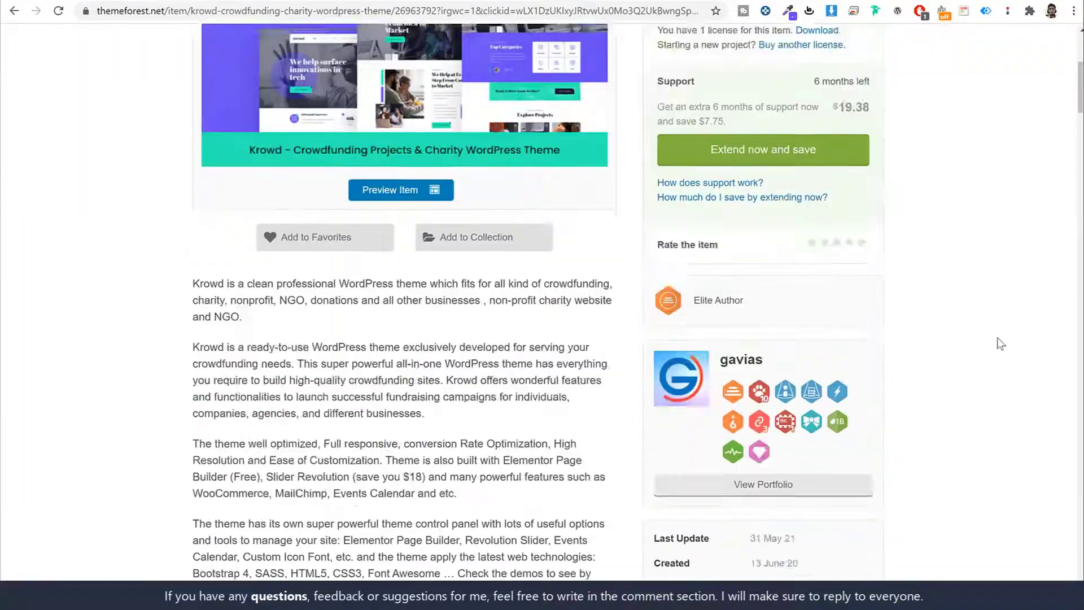
{"action": "scroll", "coordinate": [1001, 343], "scroll_direction": "down", "scroll_amount": 20}
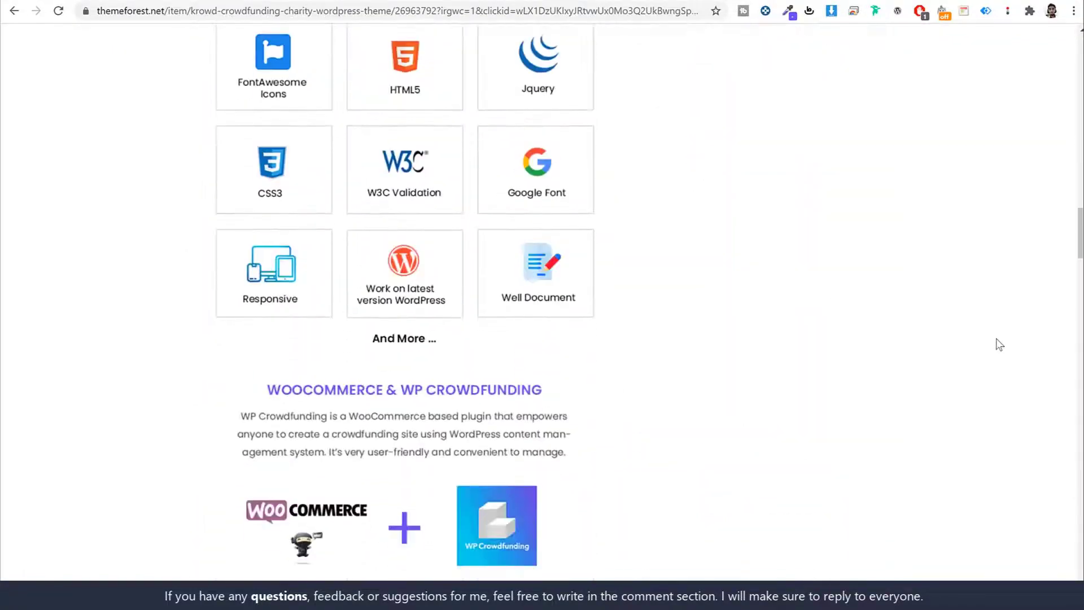
{"action": "scroll", "coordinate": [999, 344], "scroll_direction": "down", "scroll_amount": 20}
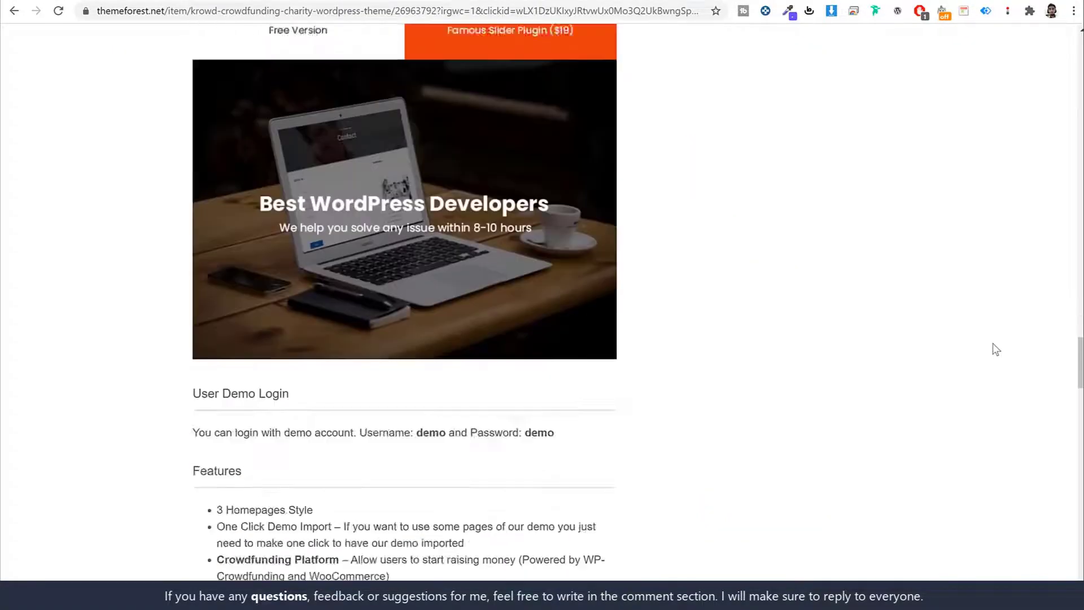
{"action": "key", "text": "Home"}
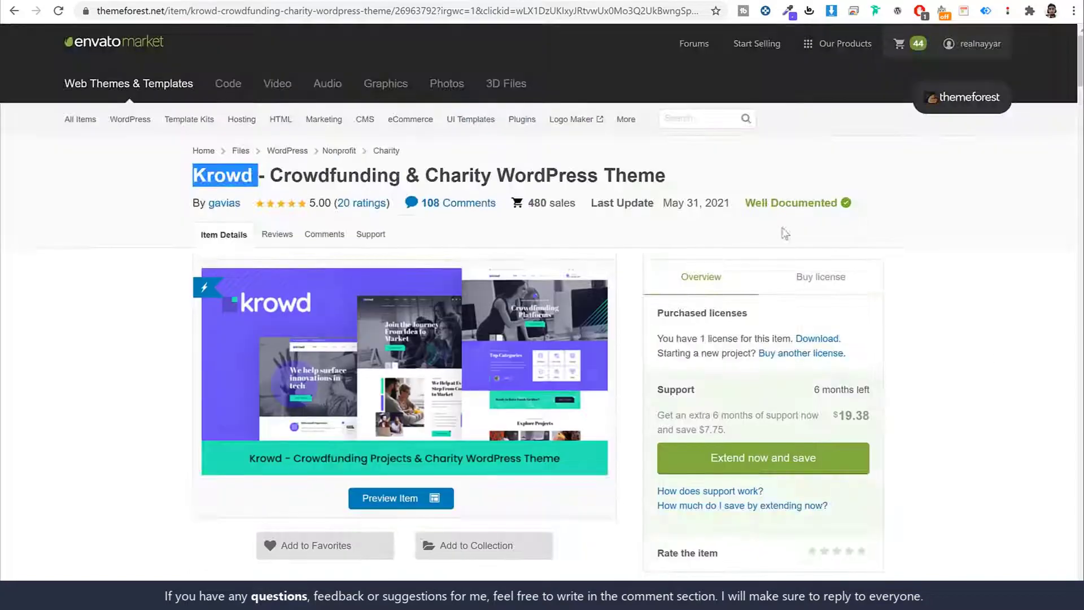
Check the license pricing: $43 Regular License with 6 months support included.
{"action": "left_click", "coordinate": [818, 277]}
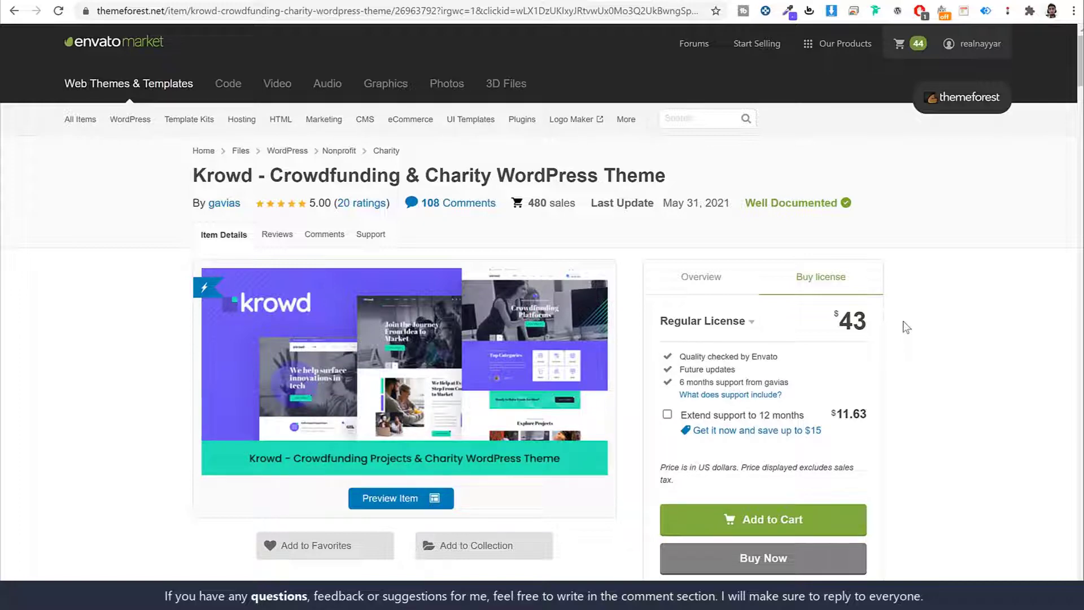
{"action": "left_click_drag", "start_coordinate": [875, 326], "coordinate": [840, 324]}
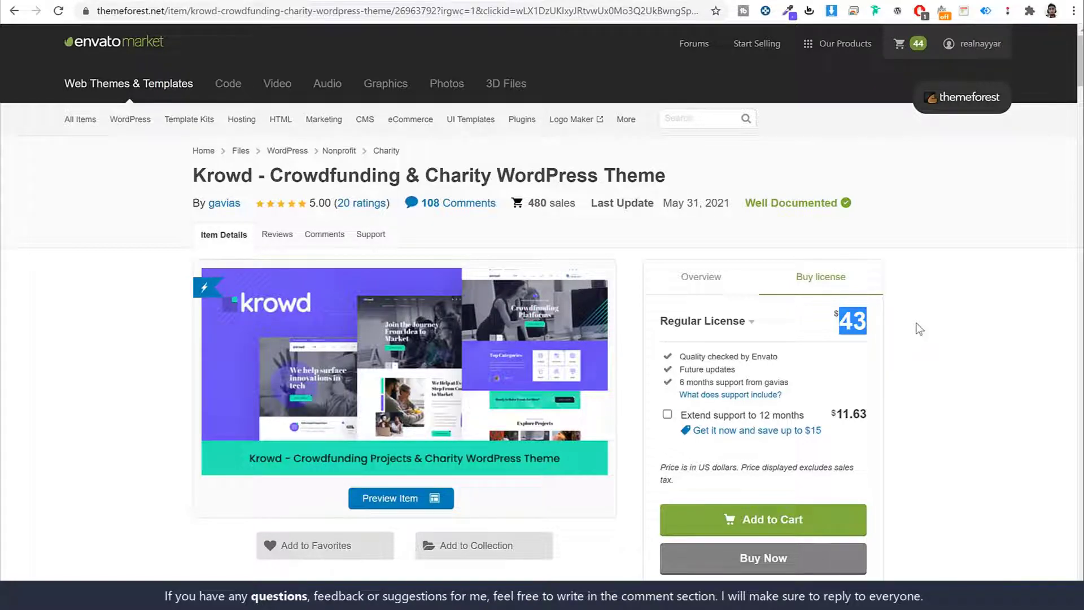
{"action": "left_click_drag", "start_coordinate": [676, 382], "coordinate": [824, 383]}
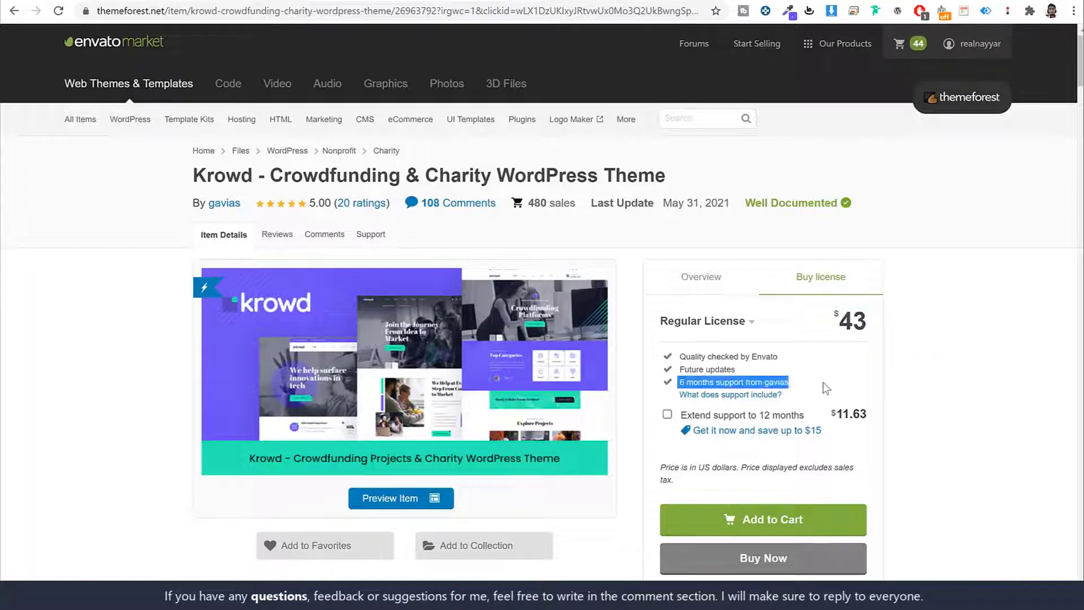
{"action": "left_click", "coordinate": [950, 388]}
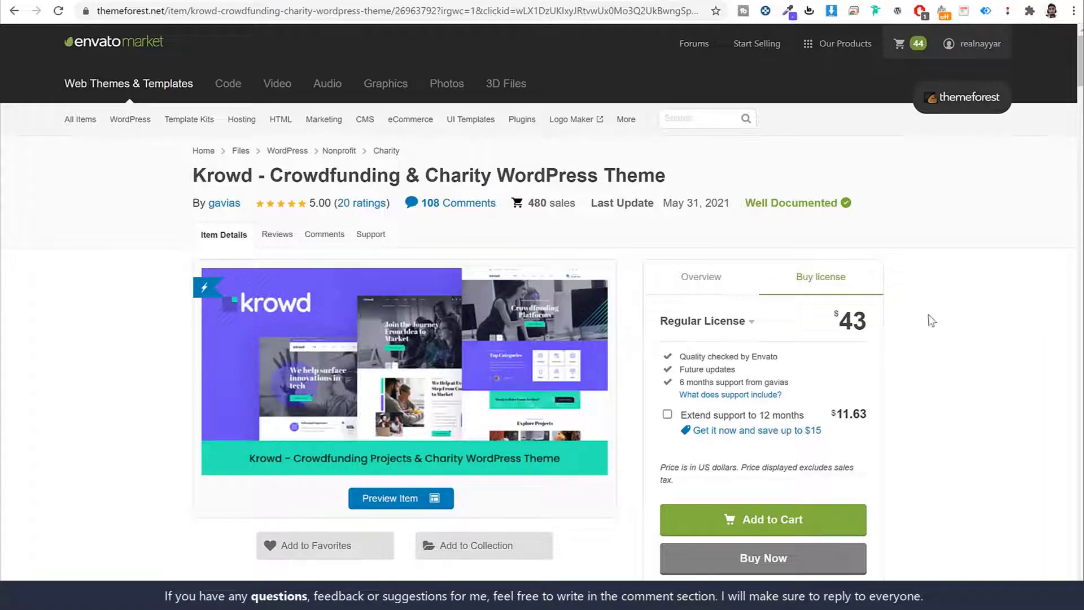
{"action": "scroll", "coordinate": [951, 347], "scroll_direction": "down", "scroll_amount": 3}
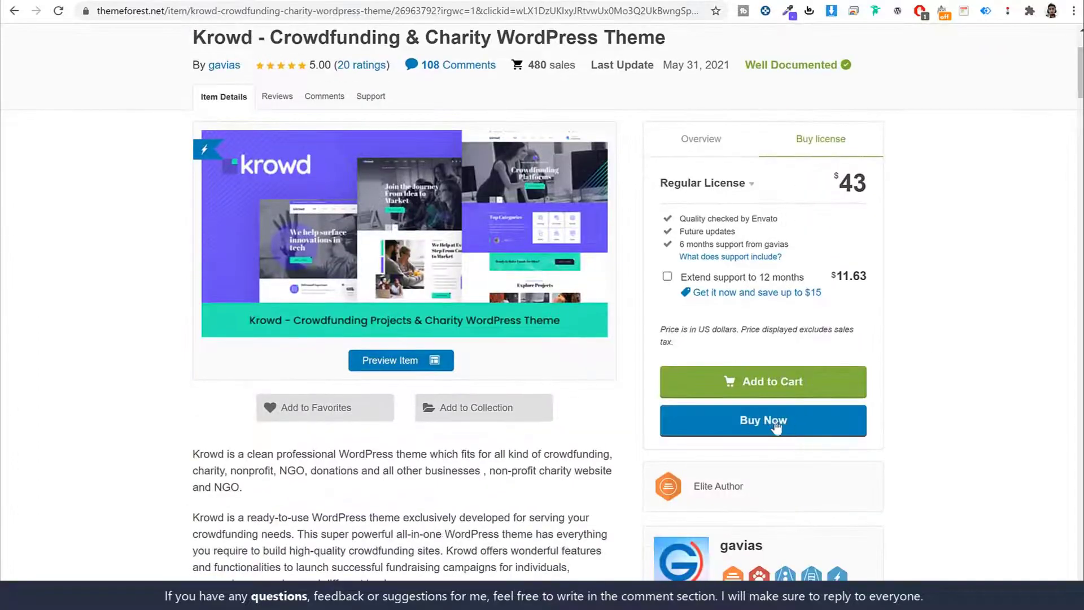
{"action": "scroll", "coordinate": [966, 391], "scroll_direction": "up", "scroll_amount": 3}
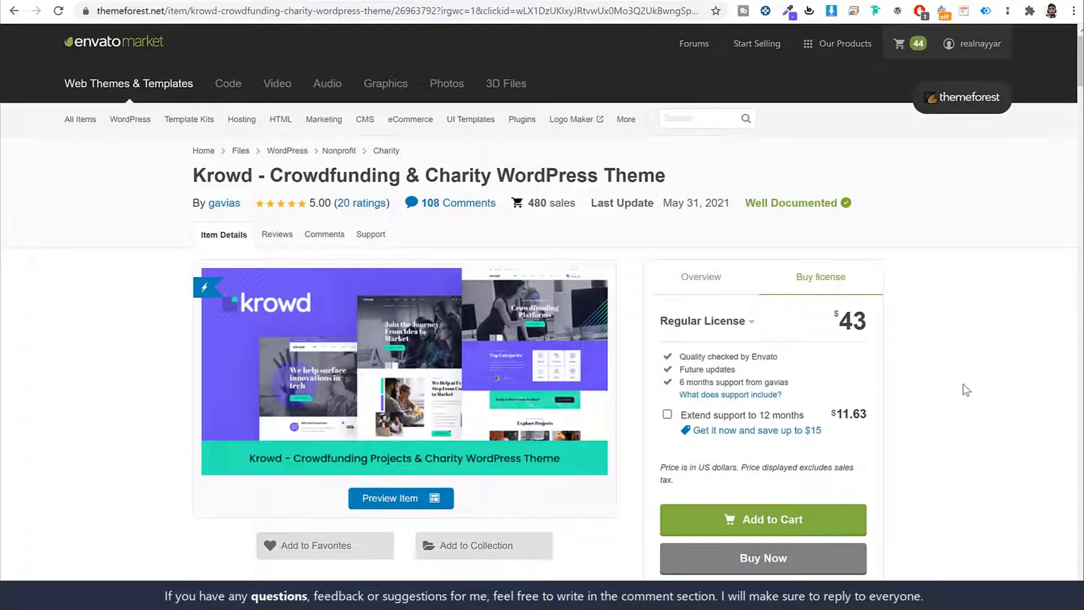
{"action": "mouse_move", "coordinate": [977, 49]}
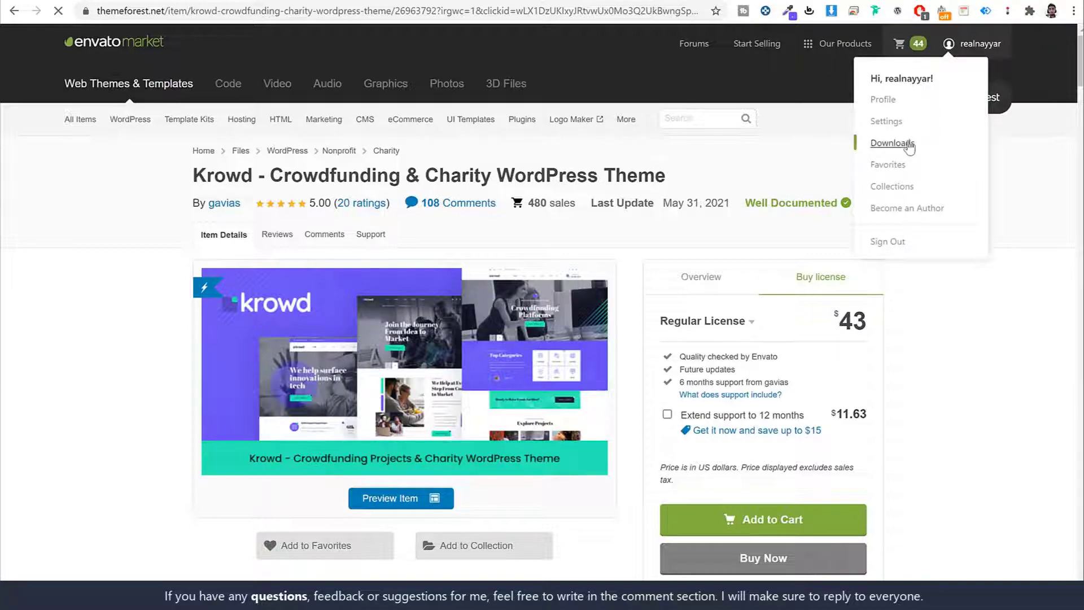
Download the Krowd theme as 'Installable WordPress file only'.
{"action": "scroll", "coordinate": [983, 295], "scroll_direction": "down", "scroll_amount": 20}
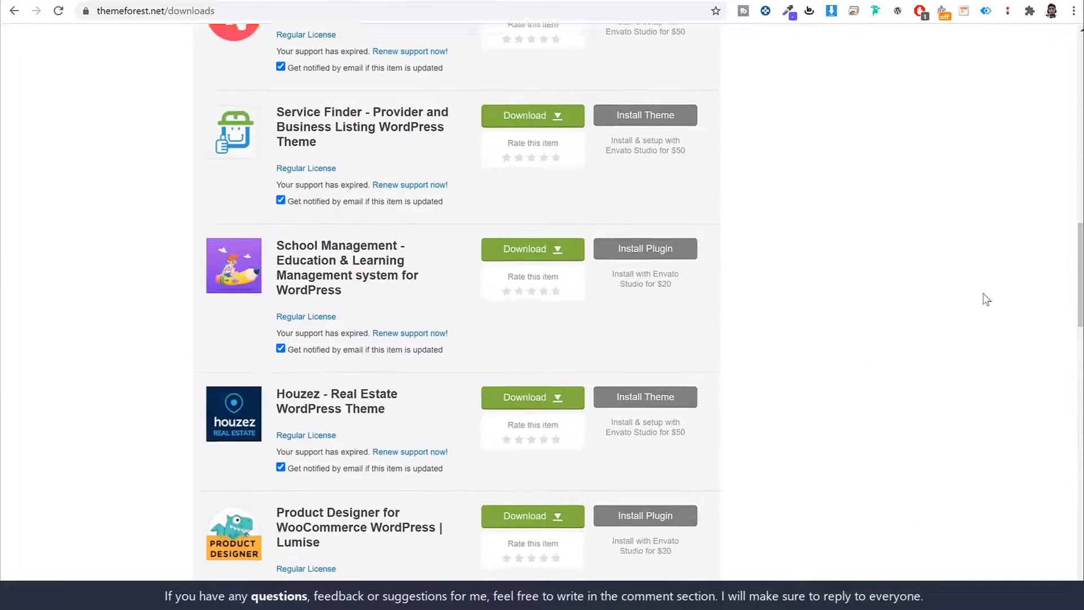
{"action": "scroll", "coordinate": [985, 299], "scroll_direction": "down", "scroll_amount": 5}
{"action": "scroll", "coordinate": [985, 299], "scroll_direction": "up", "scroll_amount": 20}
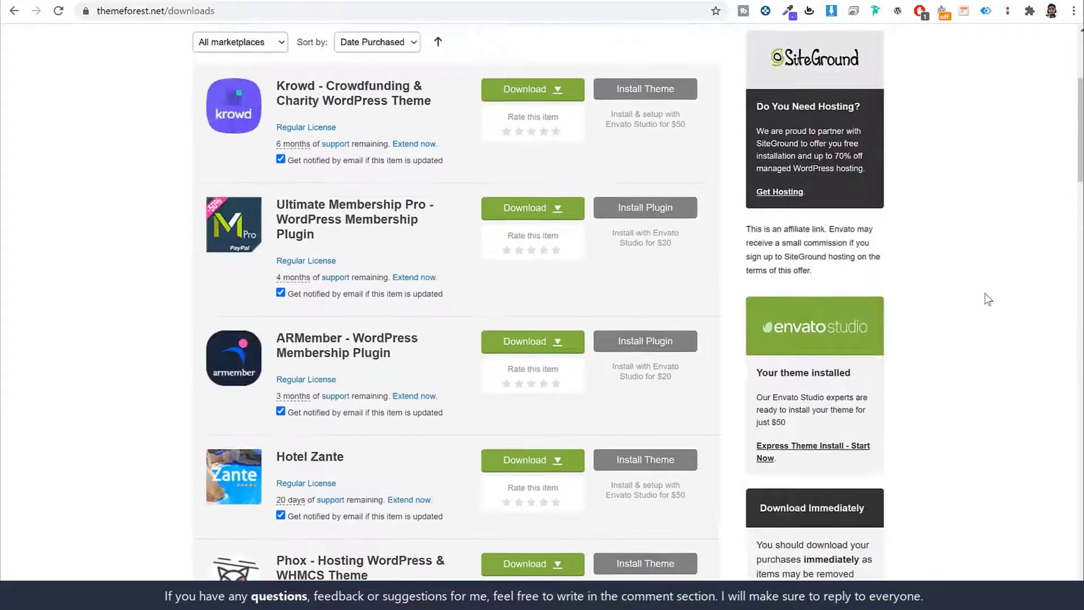
{"action": "scroll", "coordinate": [987, 298], "scroll_direction": "up", "scroll_amount": 4}
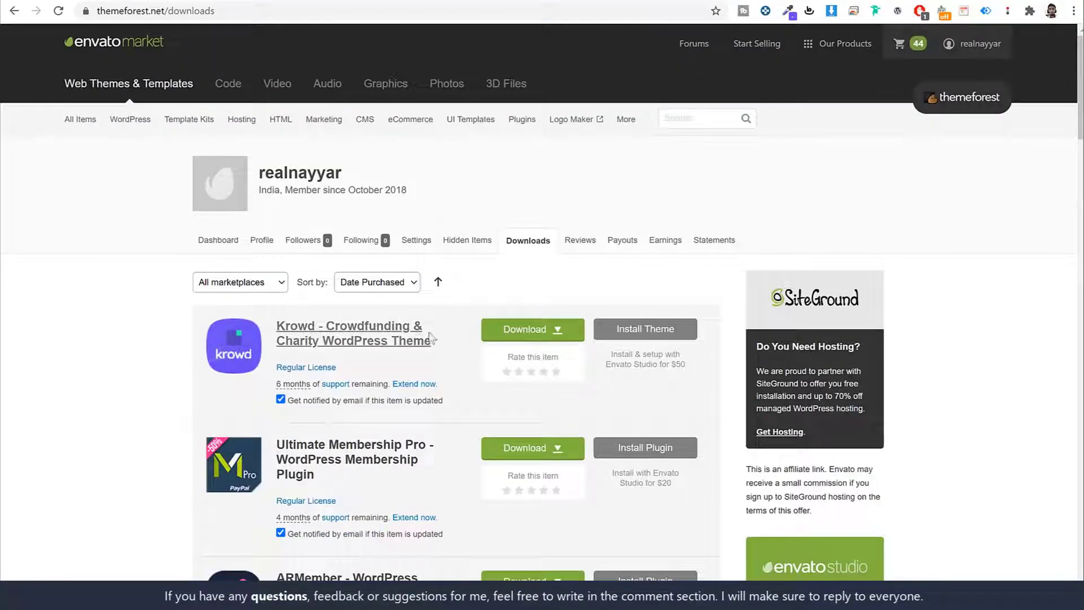
{"action": "left_click", "coordinate": [524, 333]}
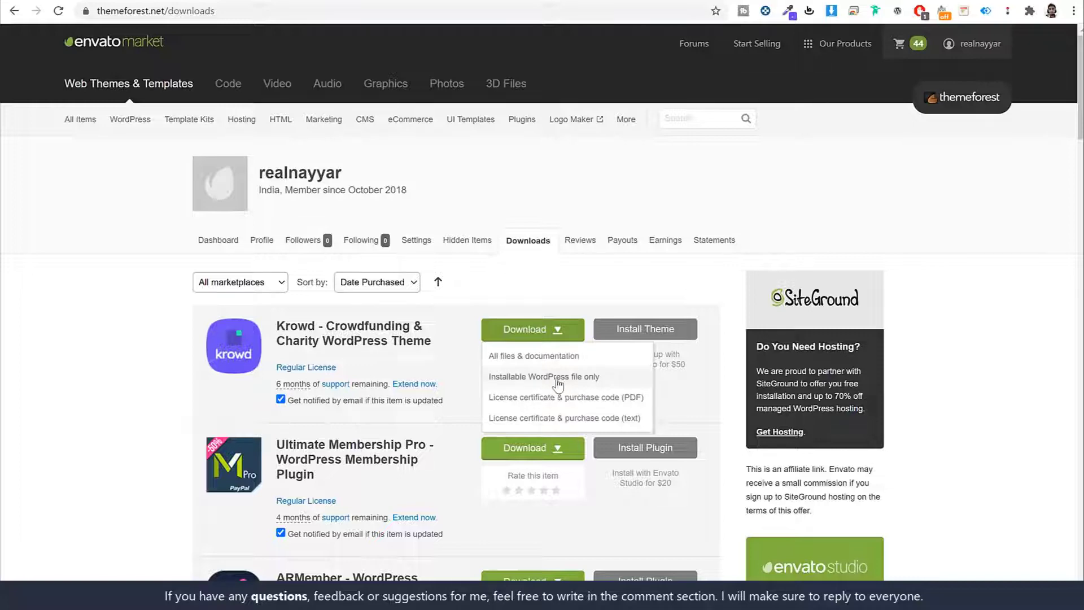
{"action": "left_click", "coordinate": [558, 384]}
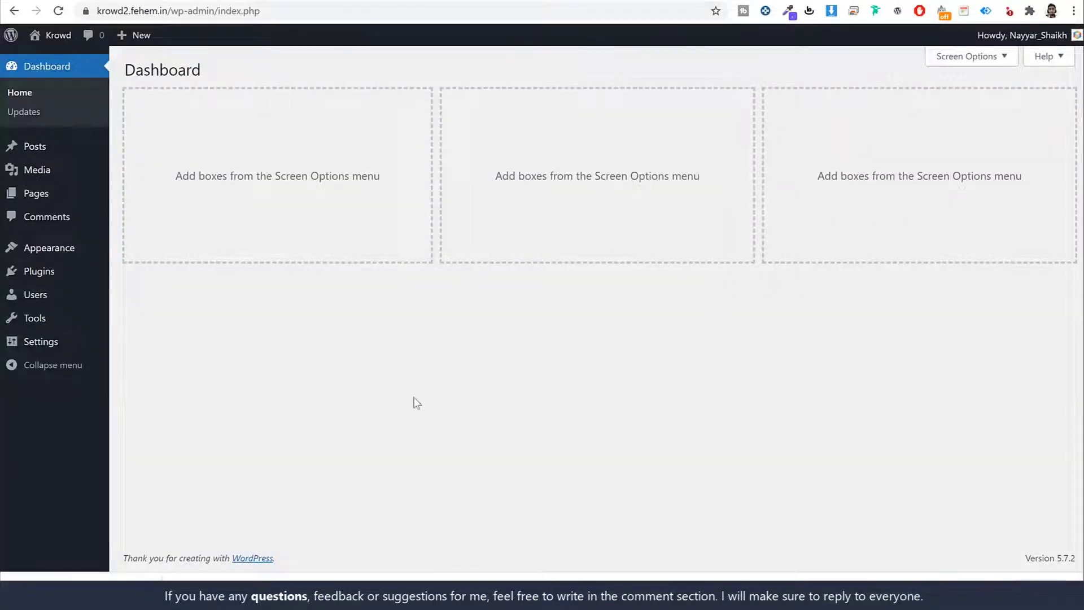
Upload the Krowd theme zip, install it and activate it.
{"action": "left_click", "coordinate": [45, 250]}
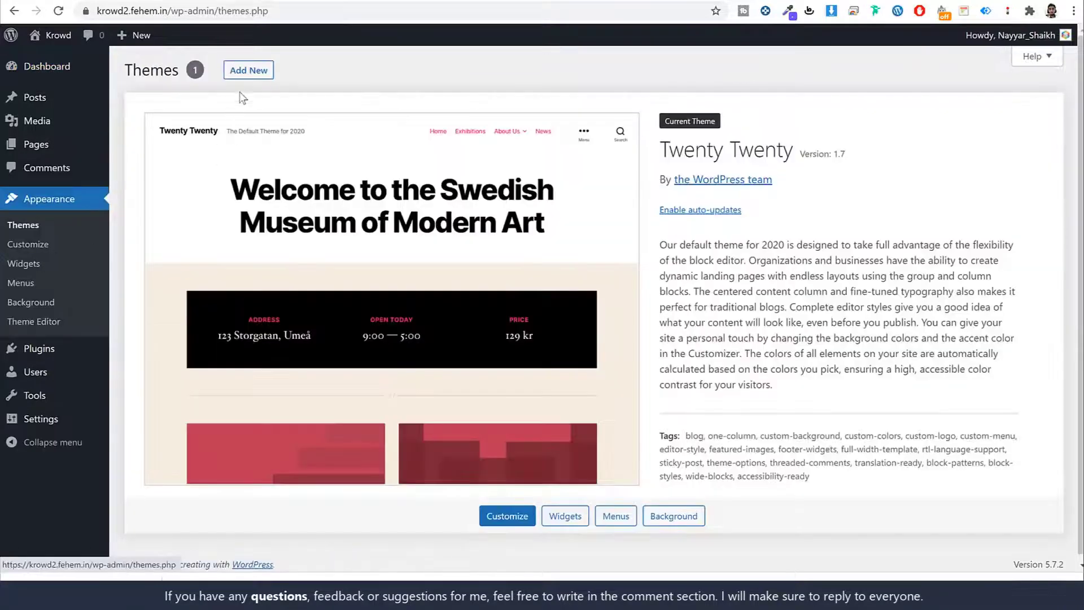
{"action": "left_click", "coordinate": [244, 71]}
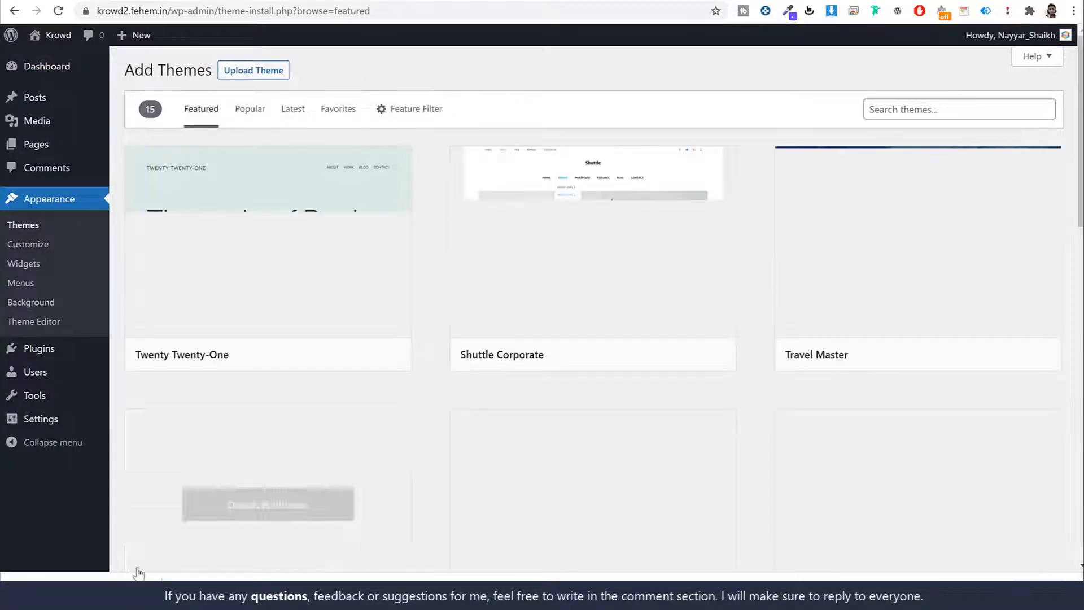
{"action": "left_click", "coordinate": [272, 73]}
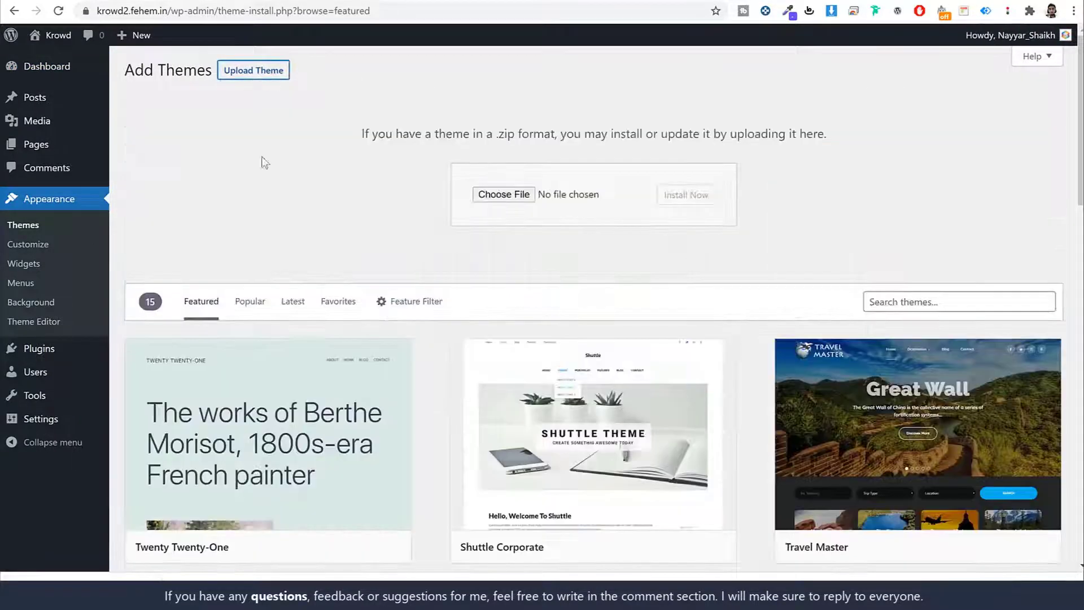
{"action": "left_click_drag", "start_coordinate": [73, 591], "coordinate": [508, 199]}
{"action": "left_click", "coordinate": [685, 195]}
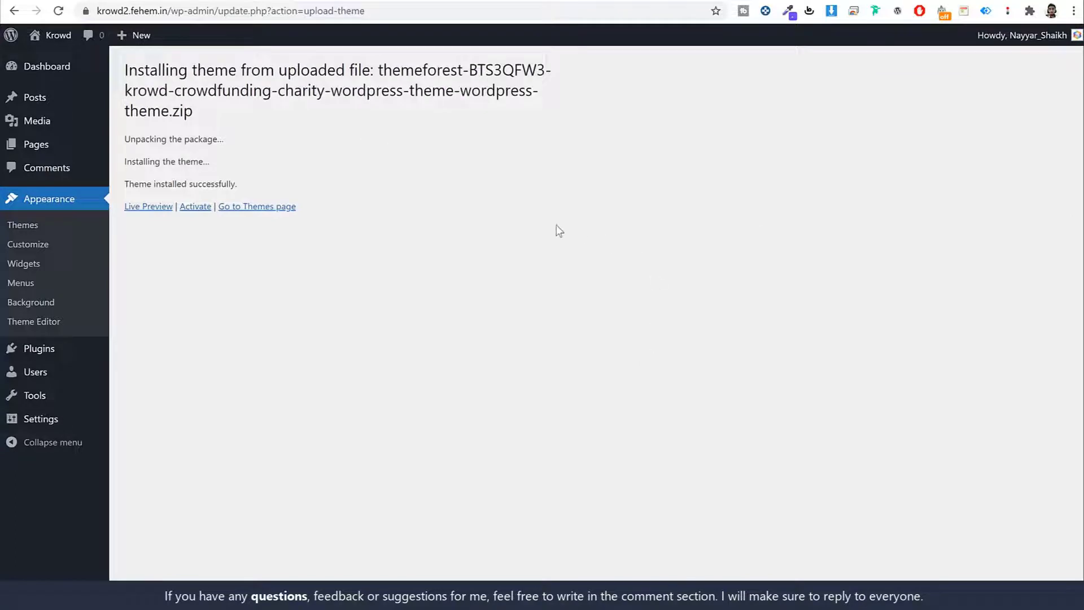
{"action": "left_click", "coordinate": [192, 210]}
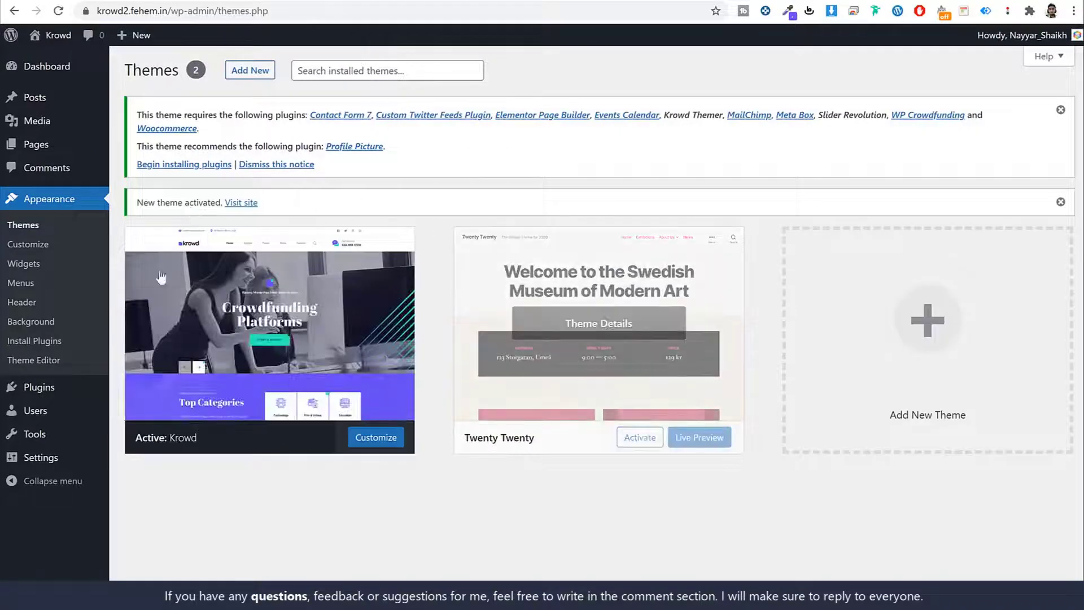
Delete the Twenty Twenty theme, leaving Krowd as the only theme.
{"action": "left_click_drag", "start_coordinate": [137, 115], "coordinate": [267, 120]}
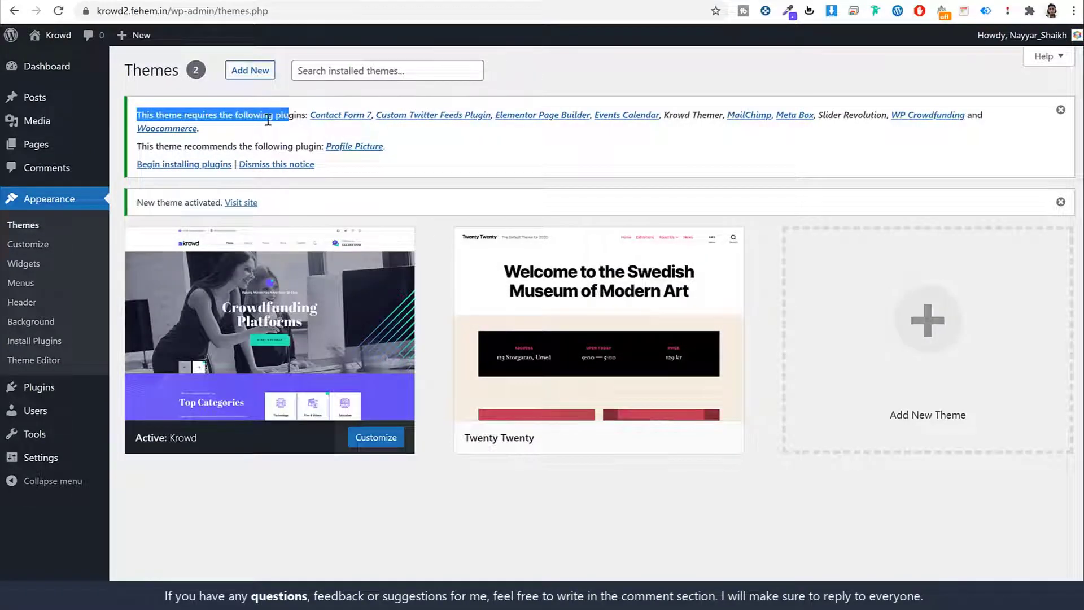
{"action": "left_click", "coordinate": [268, 120]}
{"action": "mouse_move", "coordinate": [583, 280]}
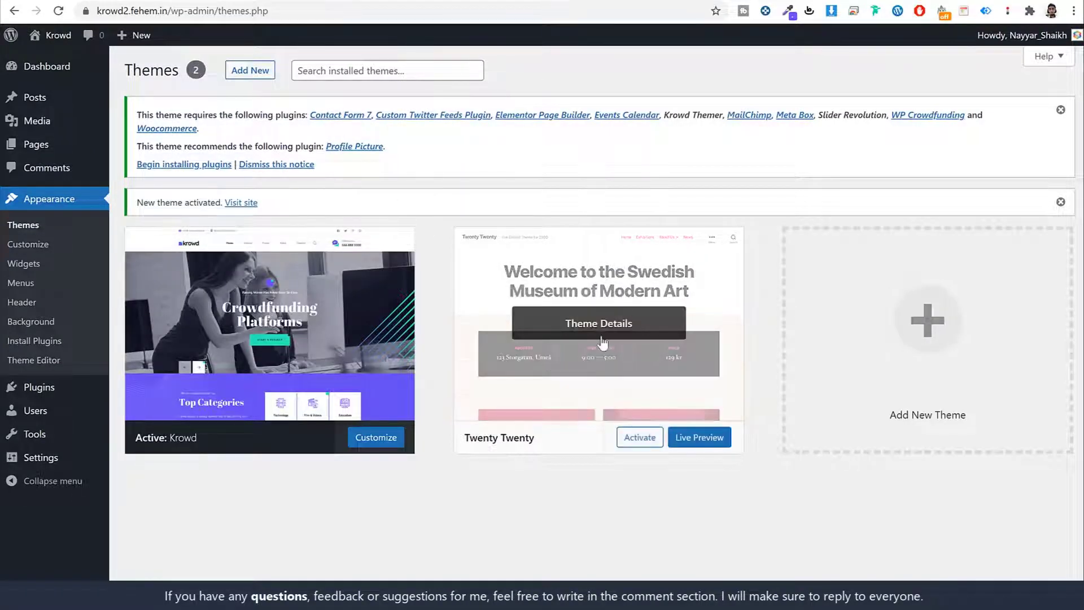
{"action": "left_click", "coordinate": [583, 336]}
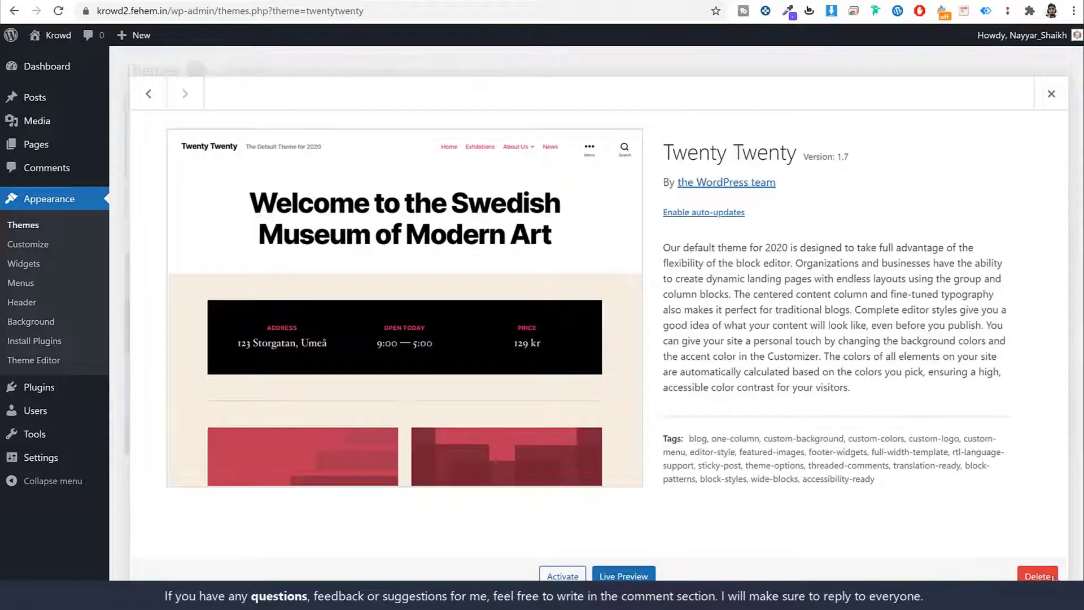
{"action": "left_click", "coordinate": [1052, 576]}
{"action": "left_click", "coordinate": [612, 112]}
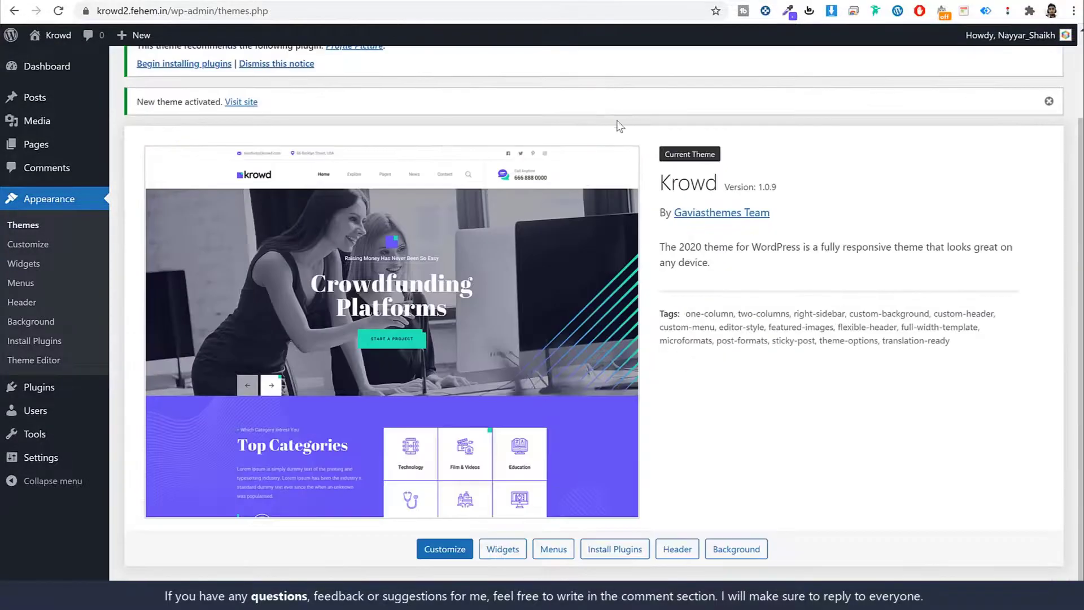
{"action": "scroll", "coordinate": [762, 338], "scroll_direction": "up", "scroll_amount": 2}
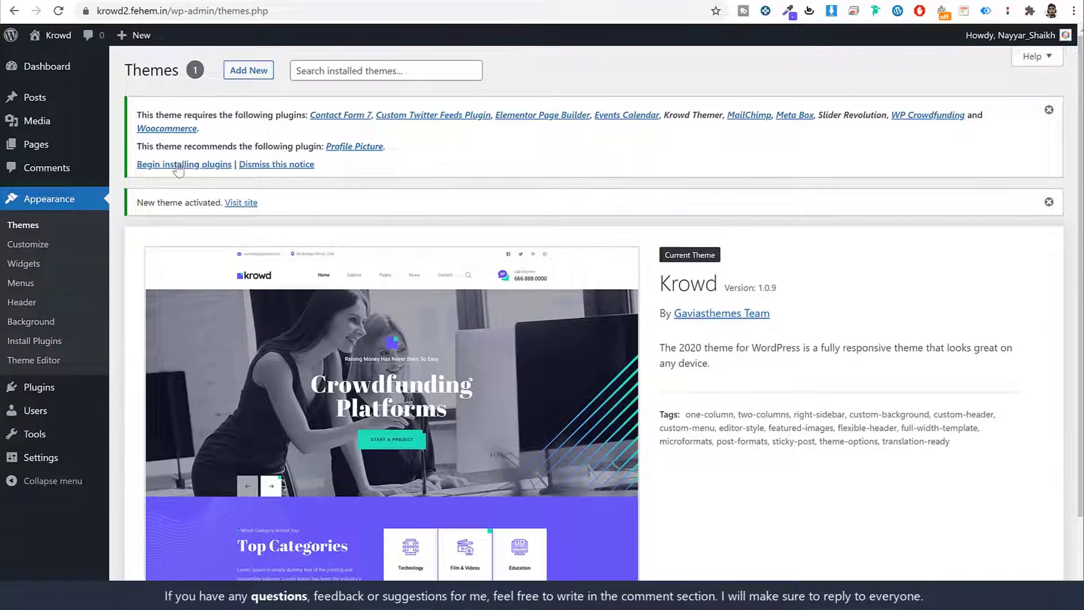
Bulk-install all eleven plugins the Krowd theme requires.
{"action": "left_click_drag", "start_coordinate": [137, 165], "coordinate": [216, 170]}
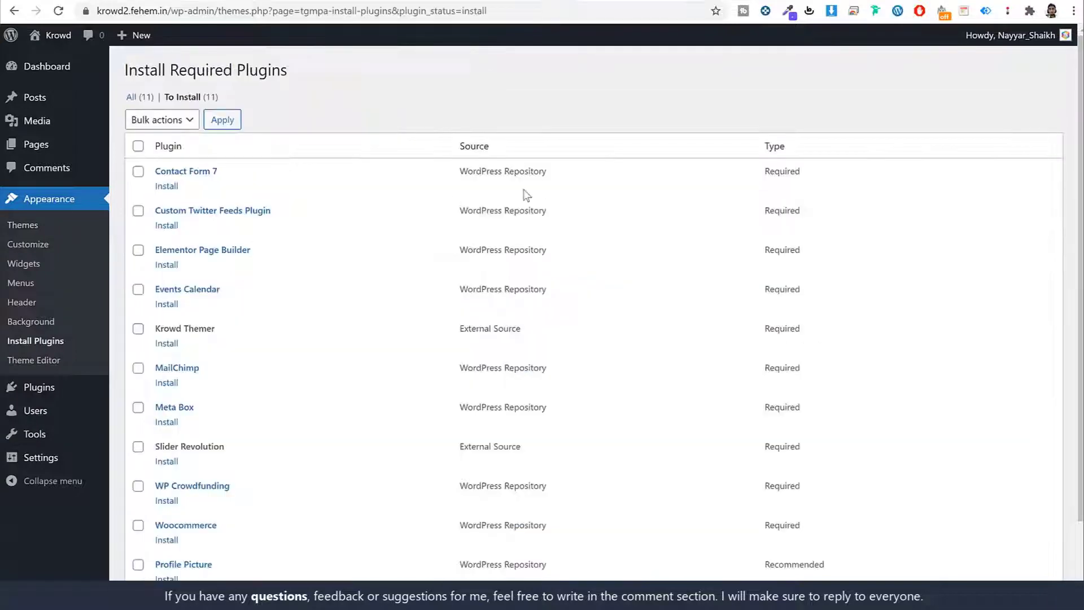
{"action": "scroll", "coordinate": [471, 323], "scroll_direction": "down", "scroll_amount": 2}
{"action": "scroll", "coordinate": [471, 319], "scroll_direction": "up", "scroll_amount": 2}
{"action": "scroll", "coordinate": [471, 318], "scroll_direction": "down", "scroll_amount": 2}
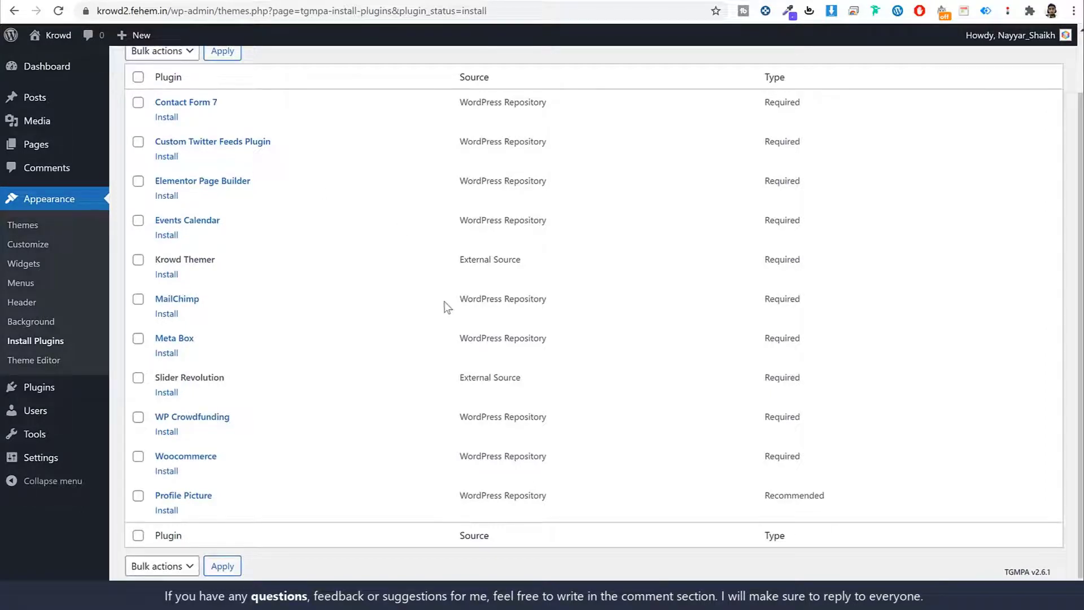
{"action": "scroll", "coordinate": [432, 293], "scroll_direction": "up", "scroll_amount": 2}
{"action": "left_click", "coordinate": [138, 134]}
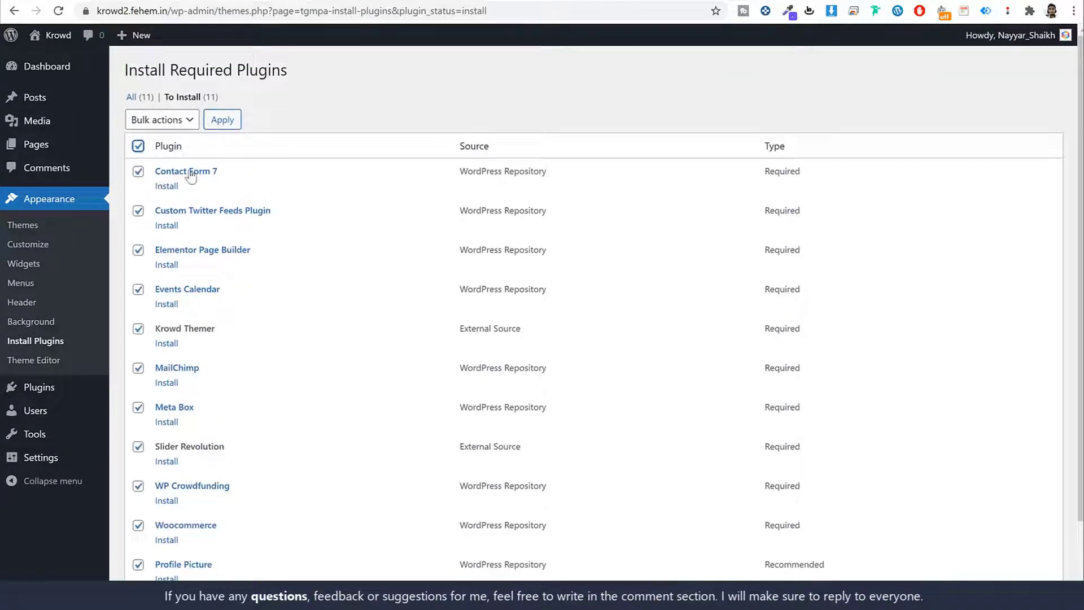
{"action": "scroll", "coordinate": [259, 358], "scroll_direction": "down", "scroll_amount": 2}
{"action": "scroll", "coordinate": [249, 491], "scroll_direction": "up", "scroll_amount": 3}
{"action": "left_click", "coordinate": [171, 120]}
{"action": "left_click", "coordinate": [169, 148]}
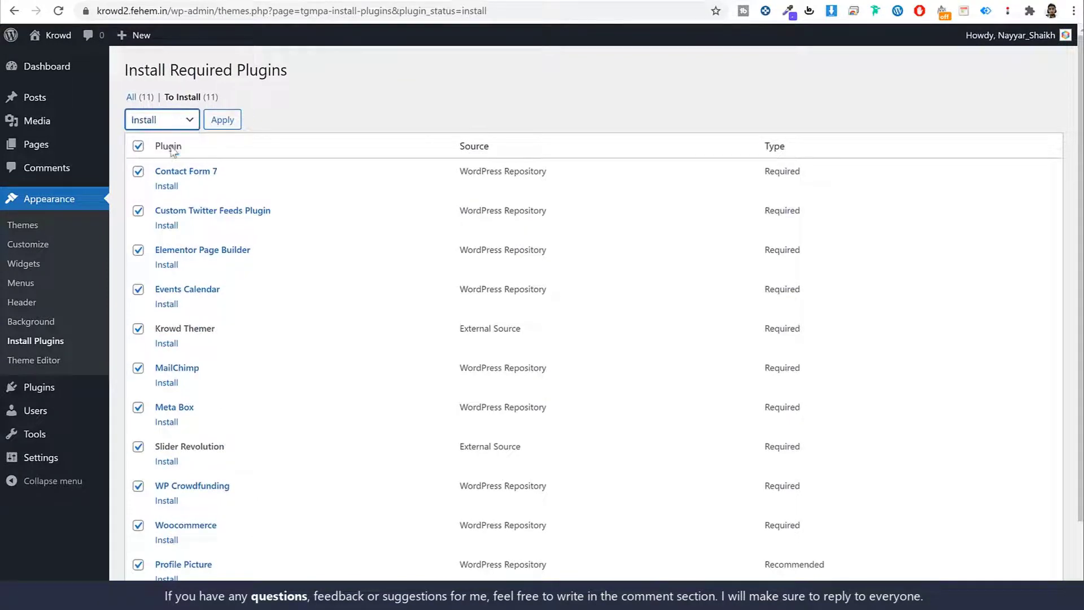
{"action": "left_click", "coordinate": [223, 119]}
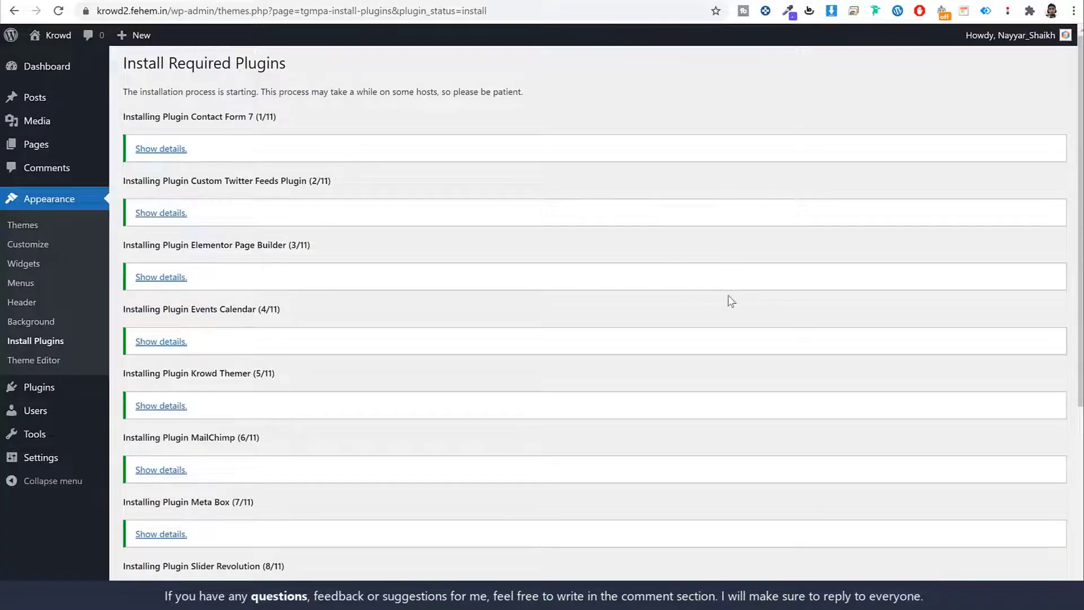
Bulk-activate all the installed required plugins, then return to the Dashboard.
{"action": "scroll", "coordinate": [728, 299], "scroll_direction": "down", "scroll_amount": 5}
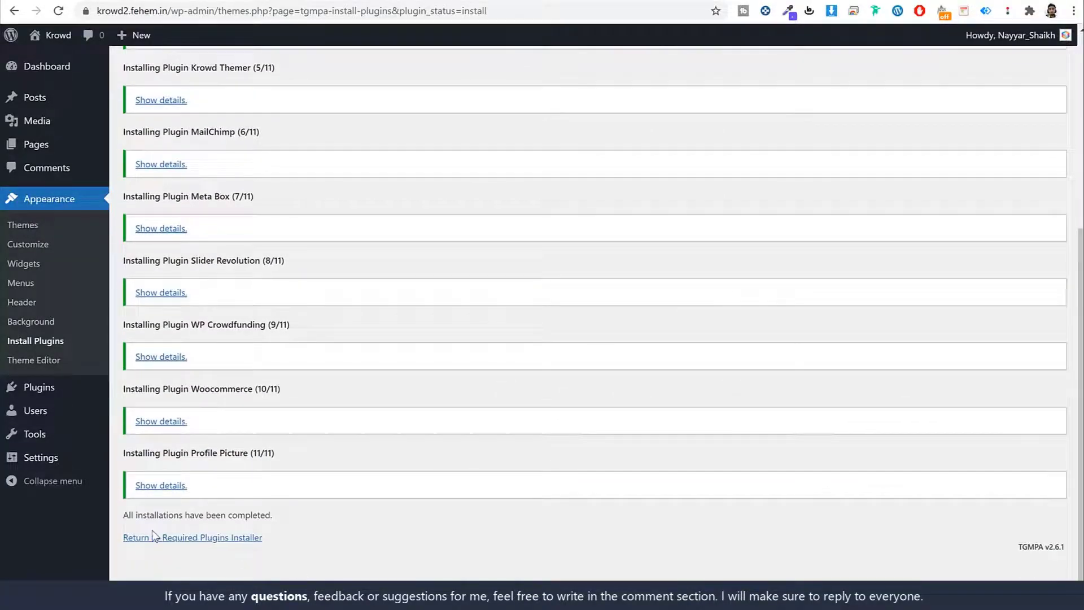
{"action": "left_click", "coordinate": [186, 539]}
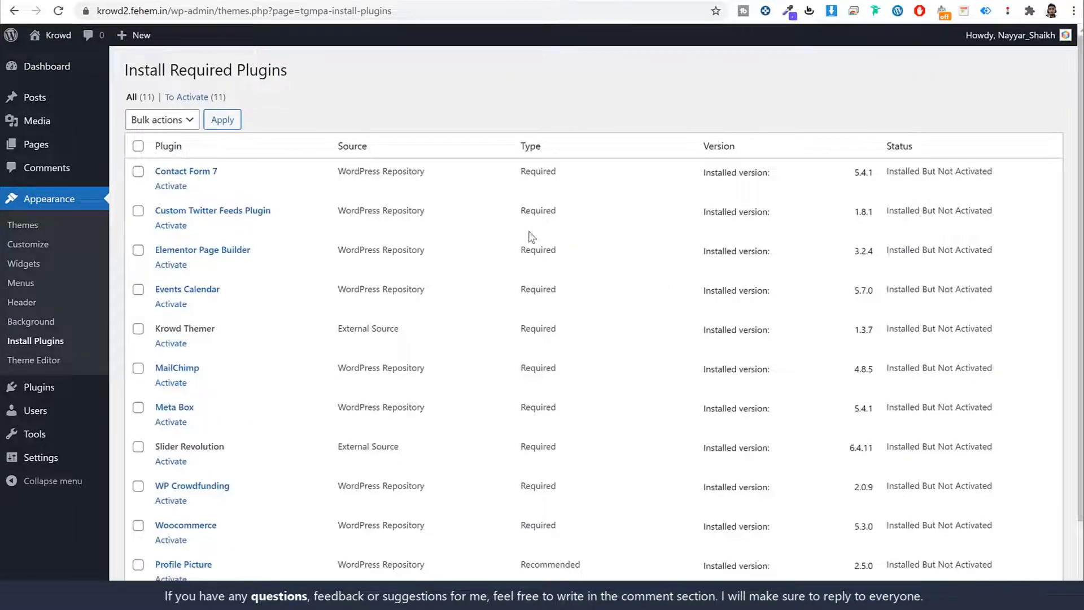
{"action": "left_click", "coordinate": [138, 145]}
{"action": "left_click", "coordinate": [165, 122]}
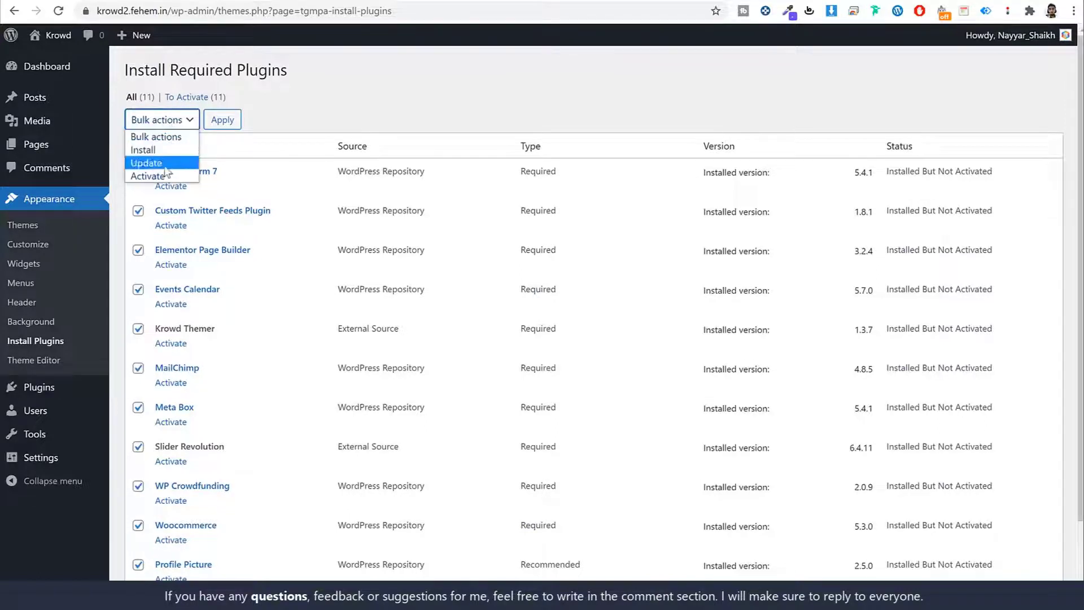
{"action": "left_click", "coordinate": [147, 175]}
{"action": "left_click", "coordinate": [222, 120]}
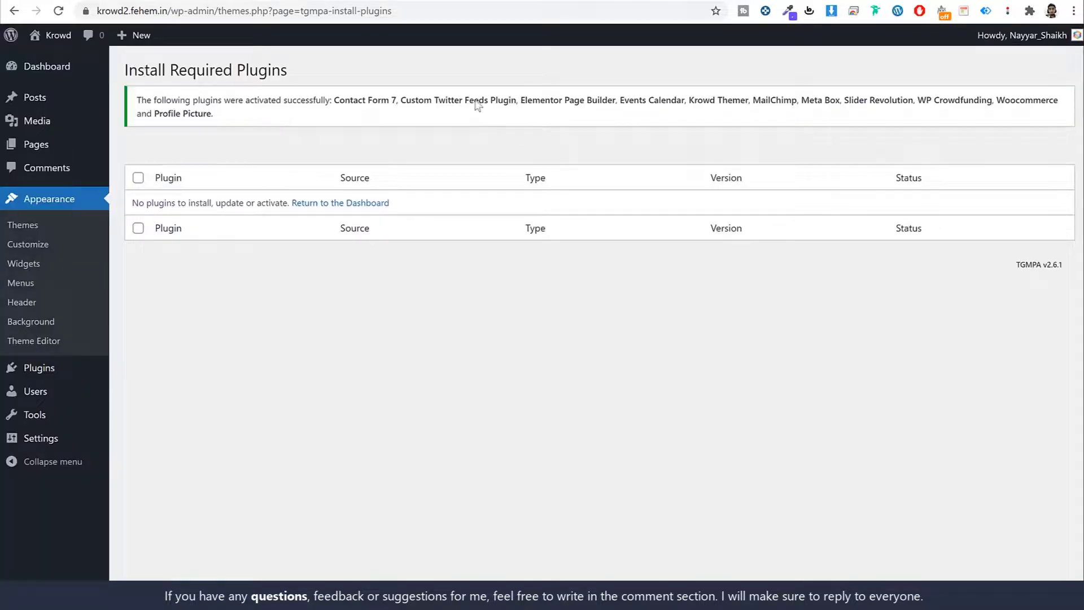
{"action": "left_click", "coordinate": [58, 68]}
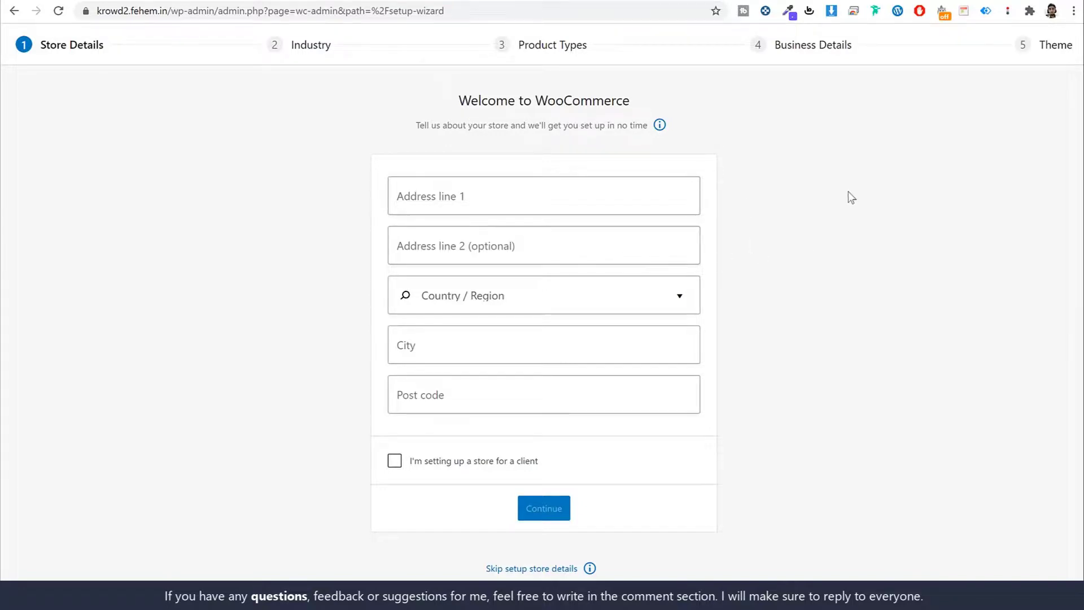
Enter the store's address line, choose India — Maharashtra, set city Mumbai and begin the post code.
{"action": "left_click", "coordinate": [588, 191]}
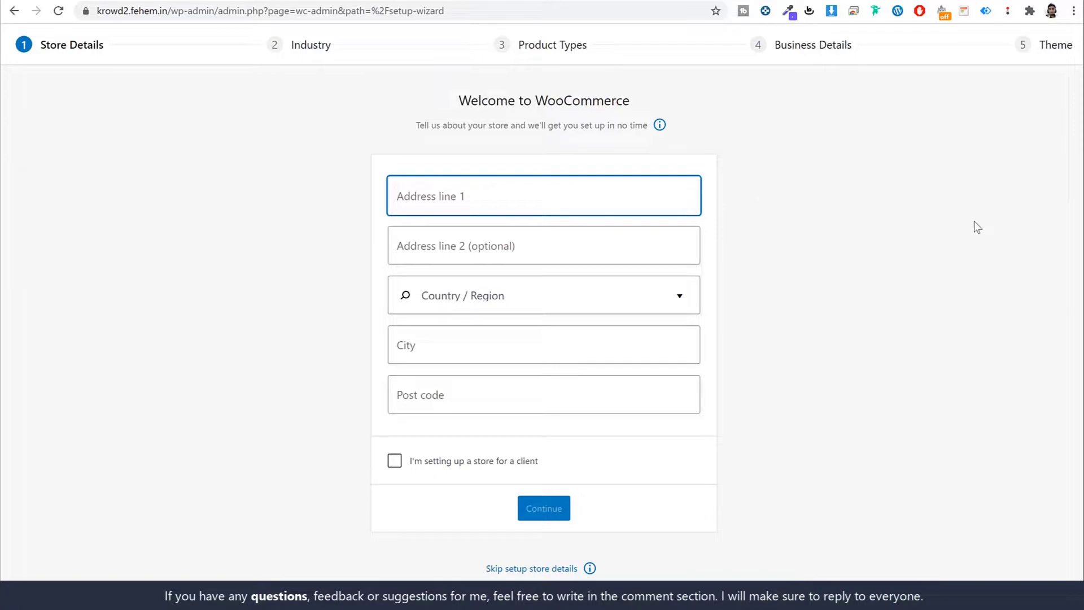
{"action": "type", "text": "123"}
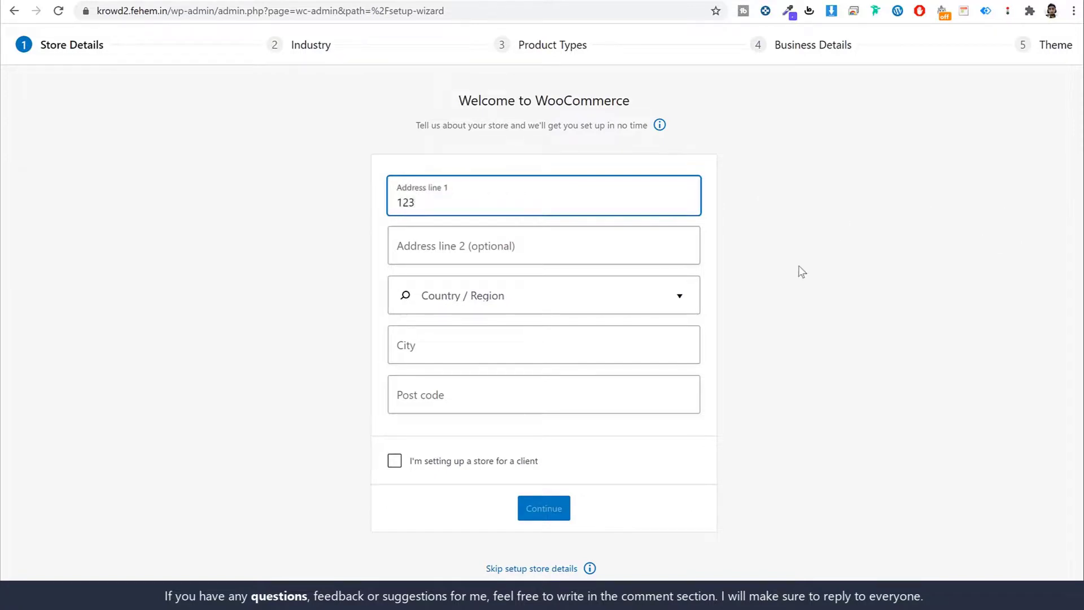
{"action": "left_click", "coordinate": [532, 292]}
{"action": "type", "text": "maha"}
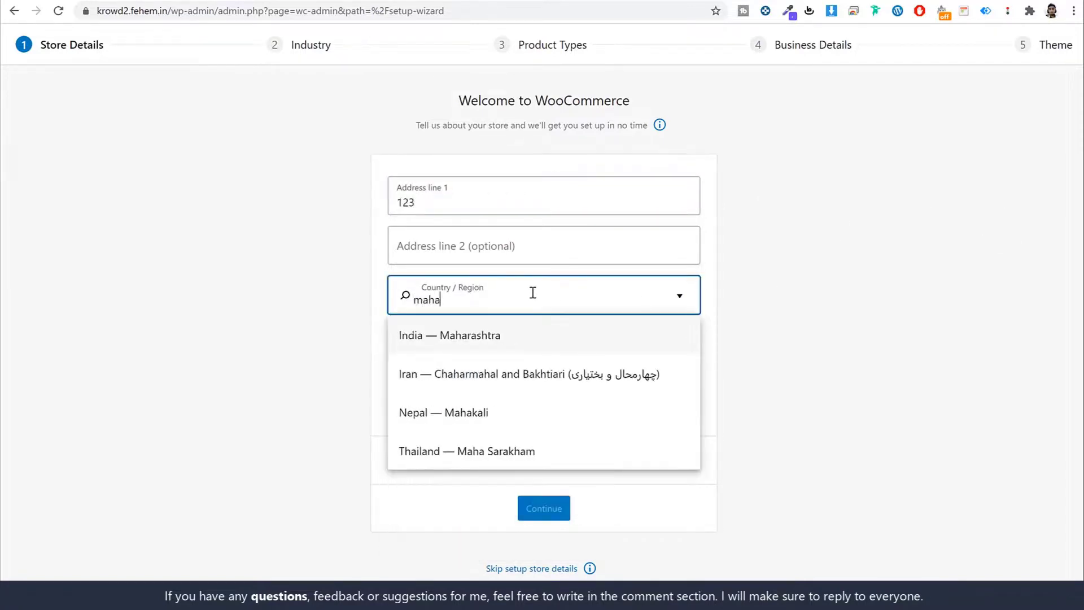
{"action": "left_click", "coordinate": [563, 324]}
{"action": "left_click", "coordinate": [520, 340]}
{"action": "type", "text": "Mumbai"}
{"action": "key", "text": "Tab"}
{"action": "type", "text": "40"}
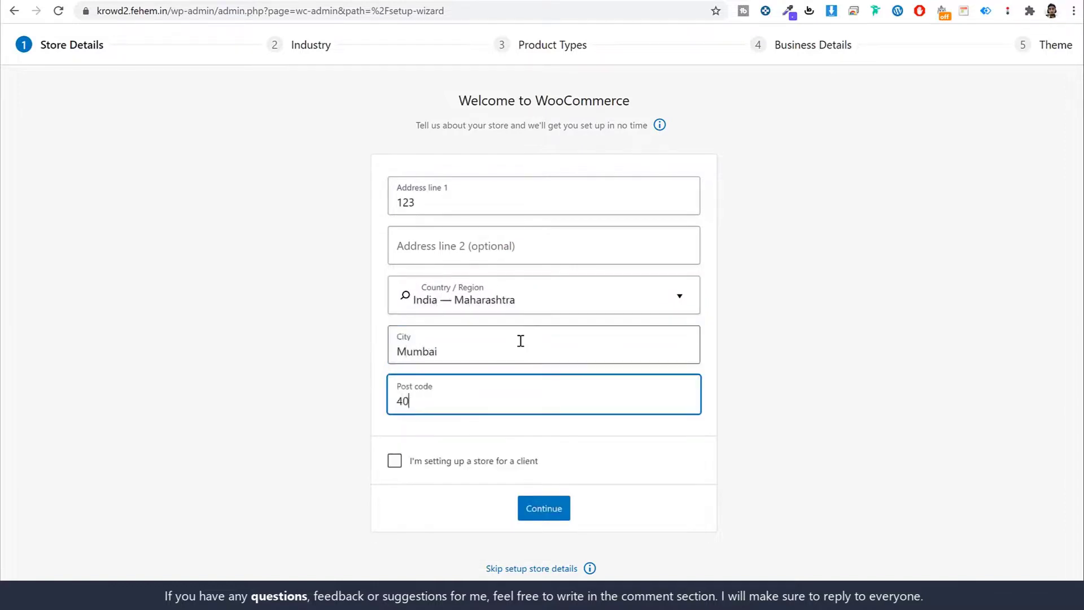